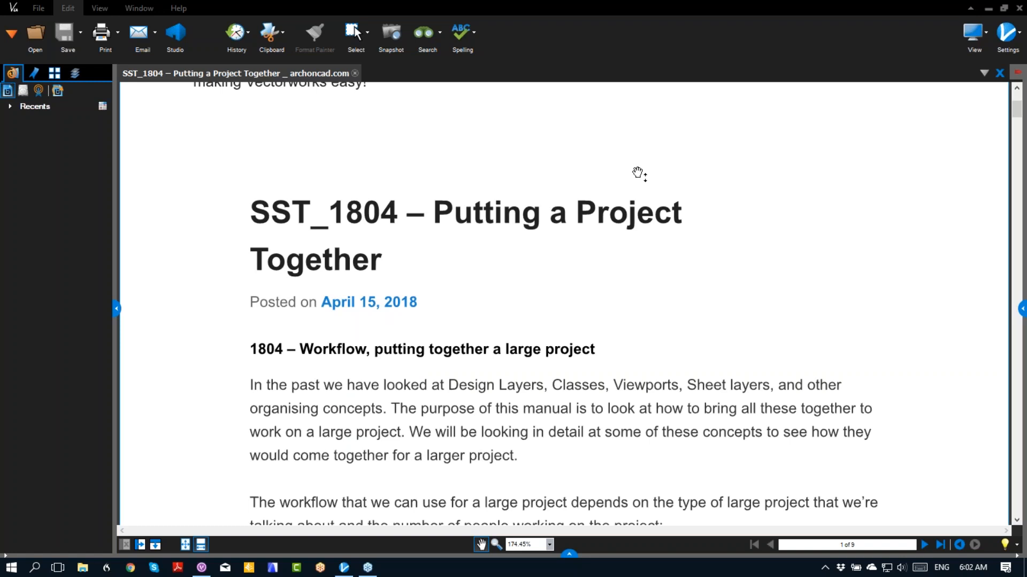
Read the SST_1804 manual's introduction on large project types, team size, and when to use project sharing or referencing
scroll(596, 217, "down", 3)
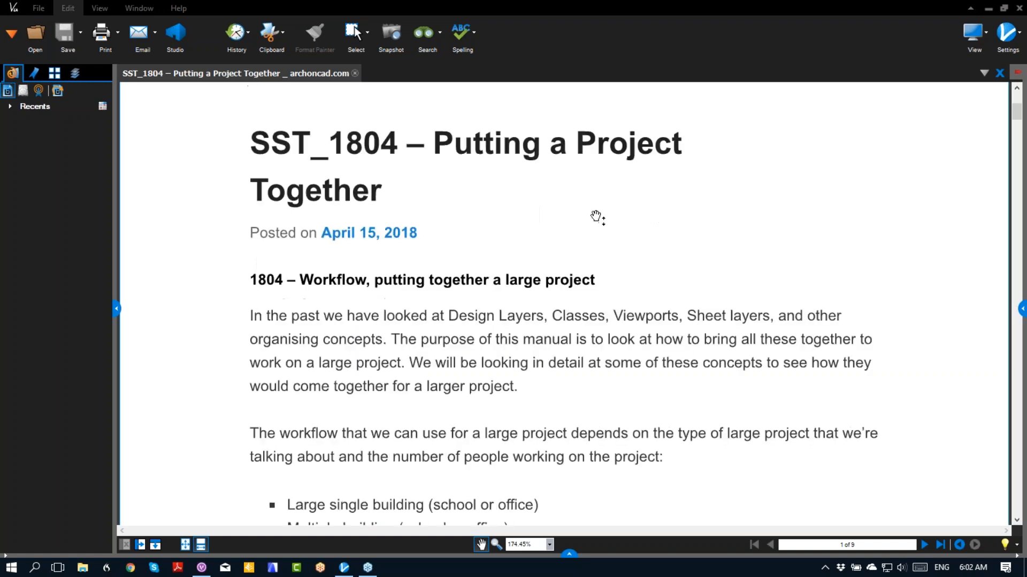
scroll(596, 216, "down", 6)
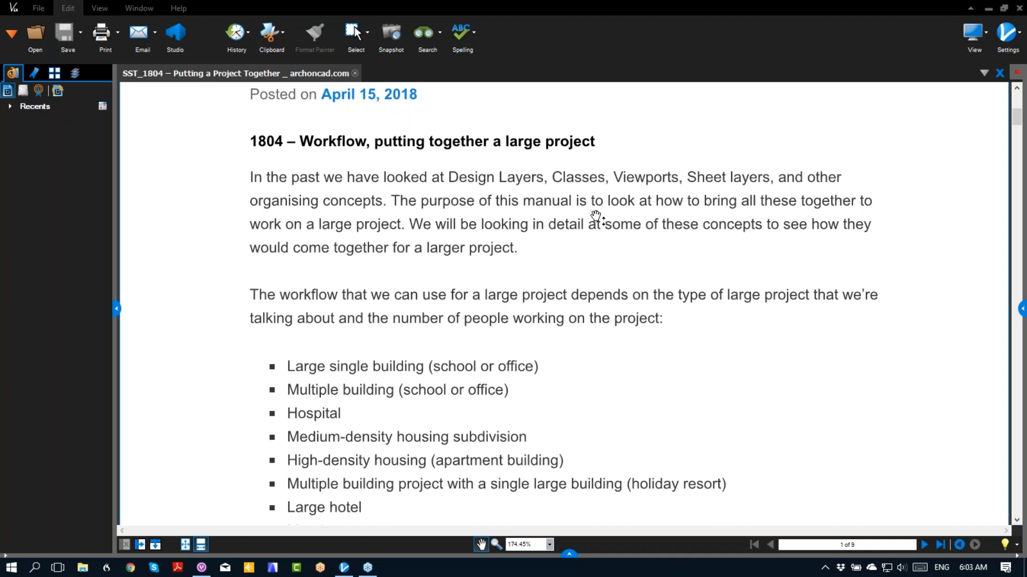
scroll(597, 216, "down", 3)
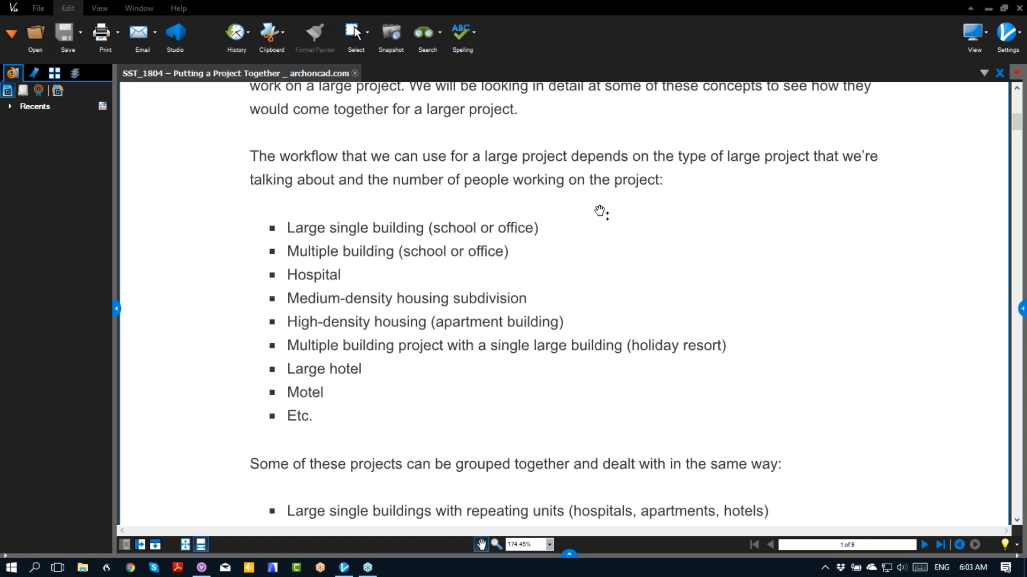
scroll(603, 195, "down", 3)
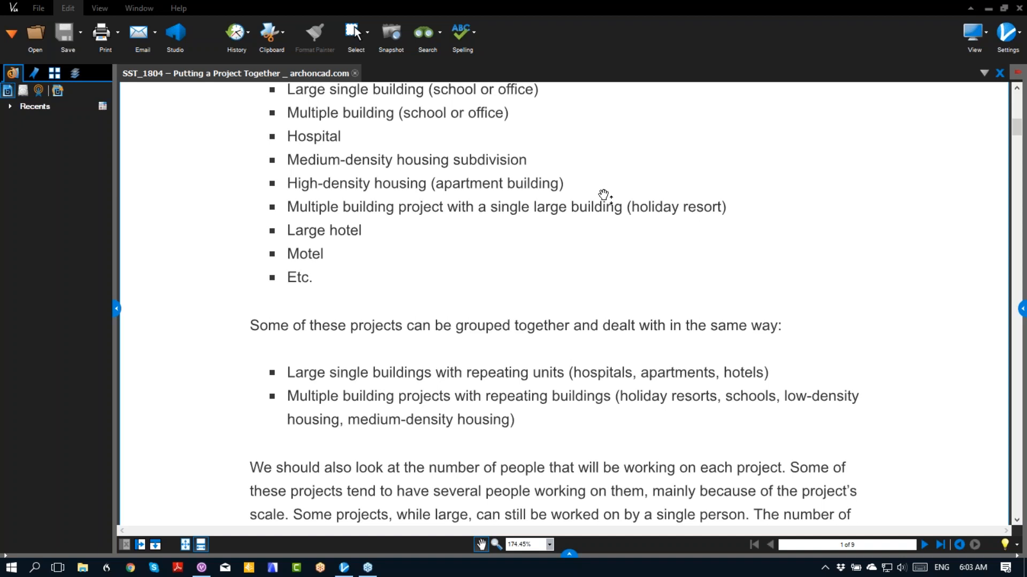
scroll(585, 197, "down", 3)
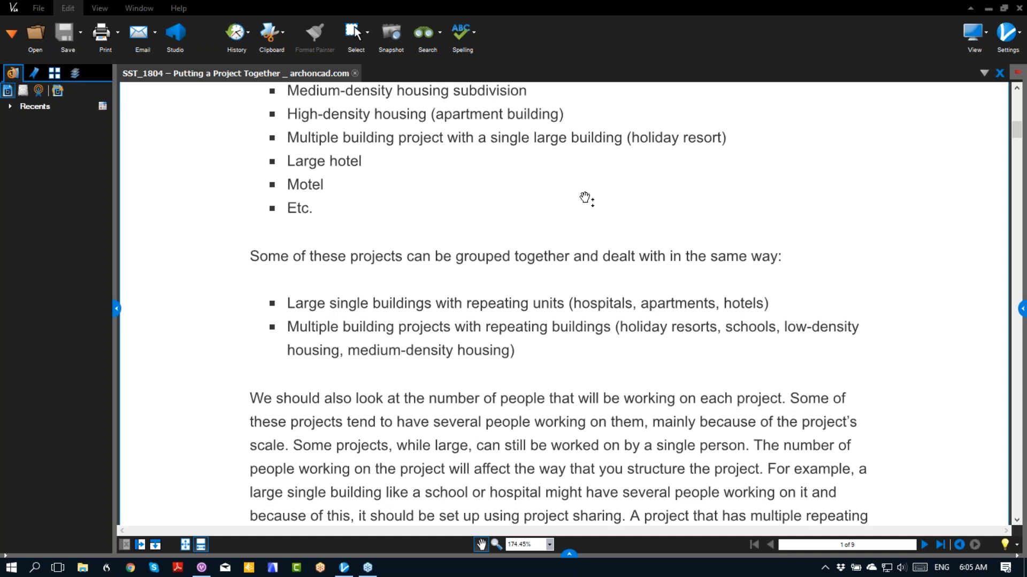
scroll(585, 198, "down", 5)
scroll(586, 192, "down", 2)
scroll(587, 192, "down", 4)
scroll(587, 191, "down", 2)
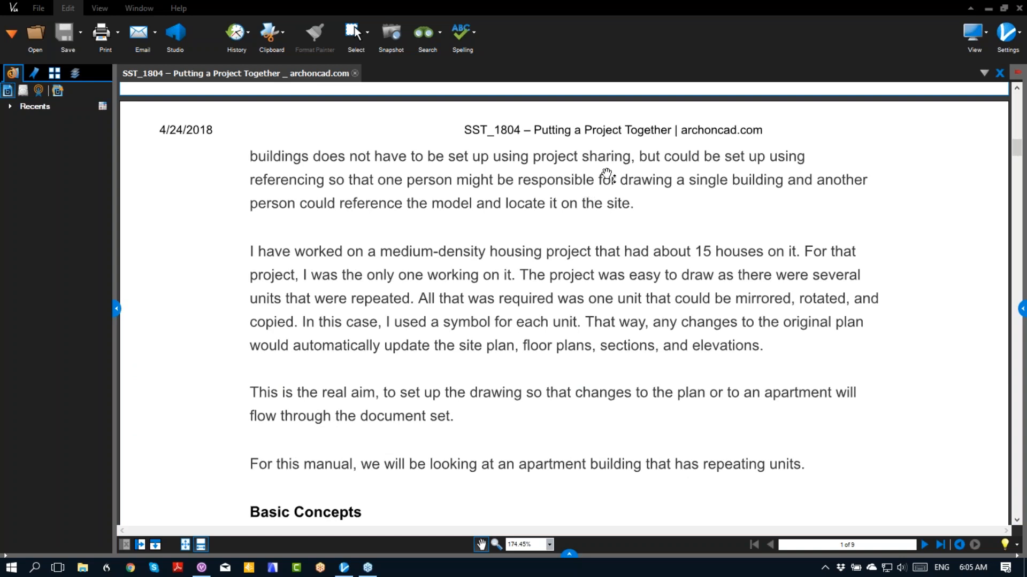
Read the manual's Basic Concepts section on design layers and classes, and its Symbols section
scroll(607, 174, "down", 3)
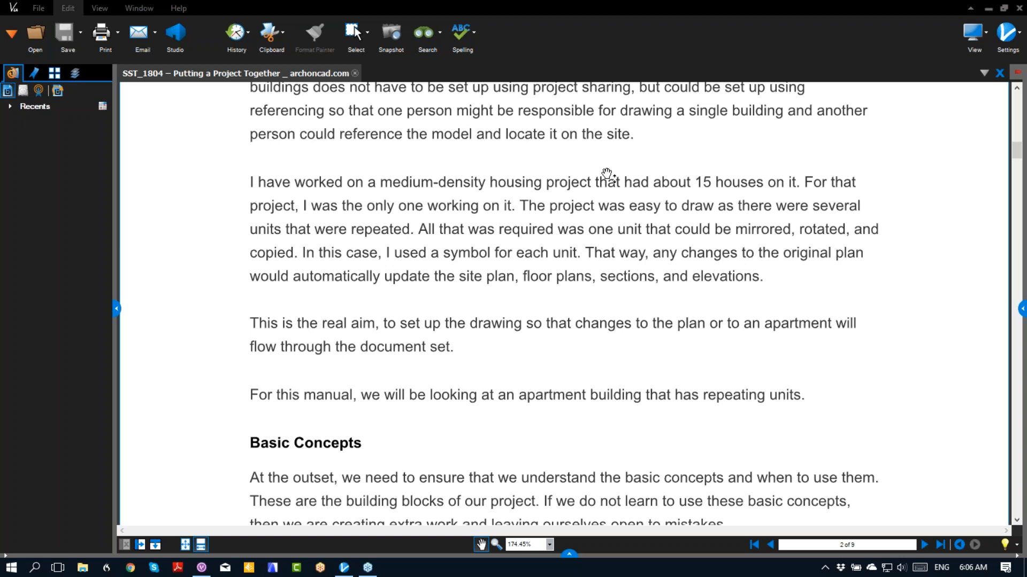
scroll(544, 231, "down", 5)
scroll(544, 231, "down", 3)
scroll(544, 231, "down", 1)
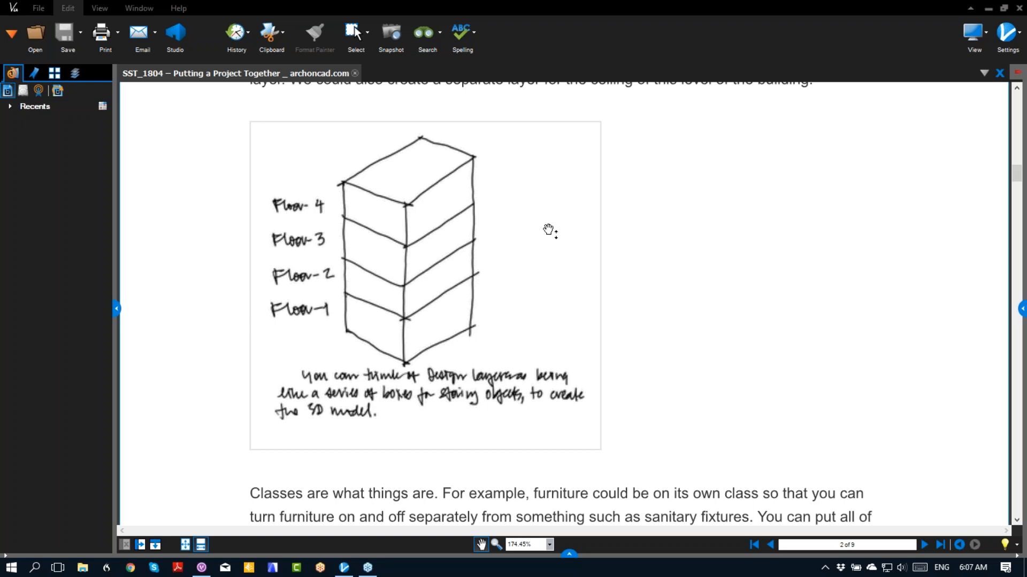
scroll(545, 232, "down", 3)
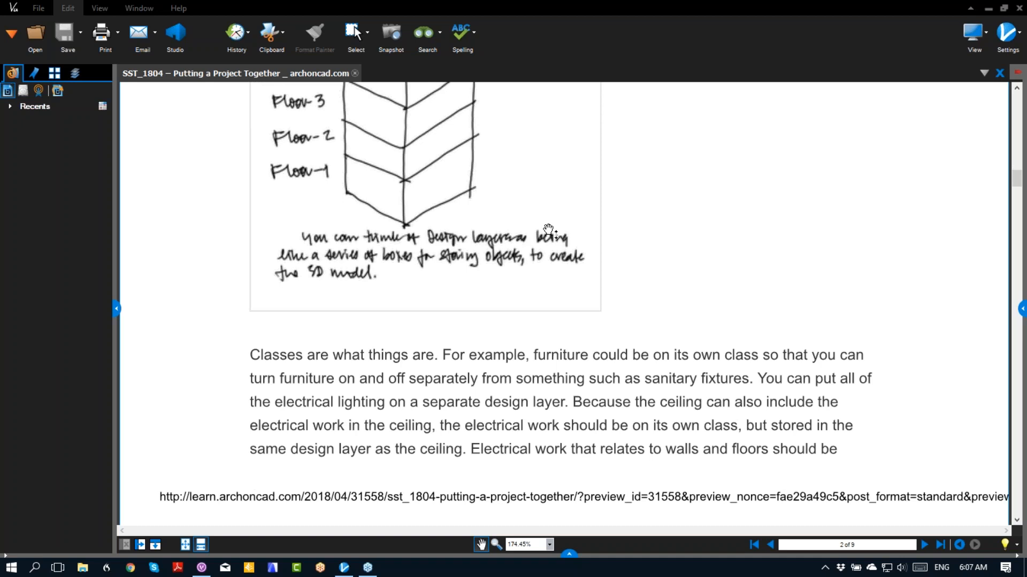
scroll(671, 235, "down", 5)
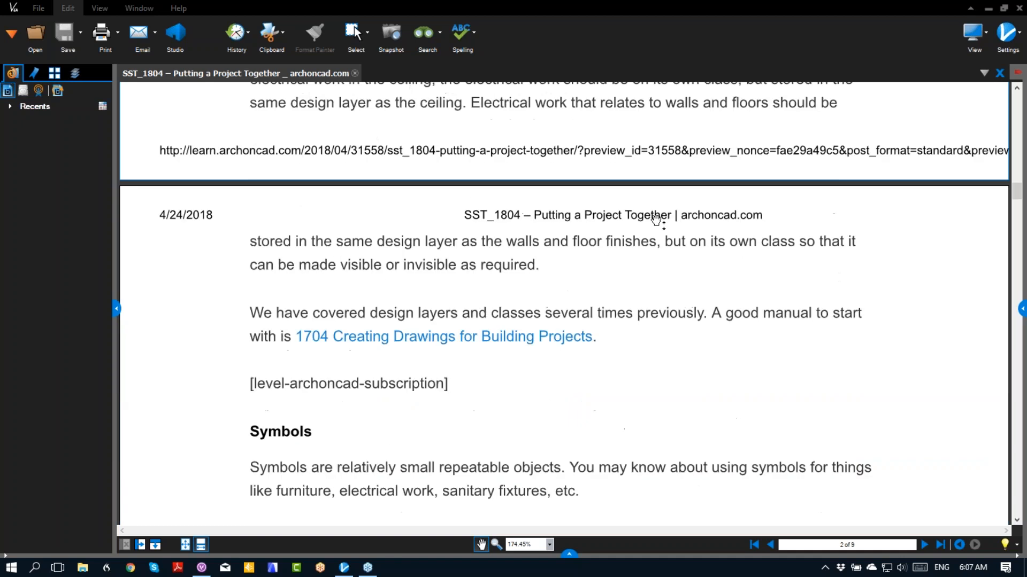
scroll(657, 219, "down", 1)
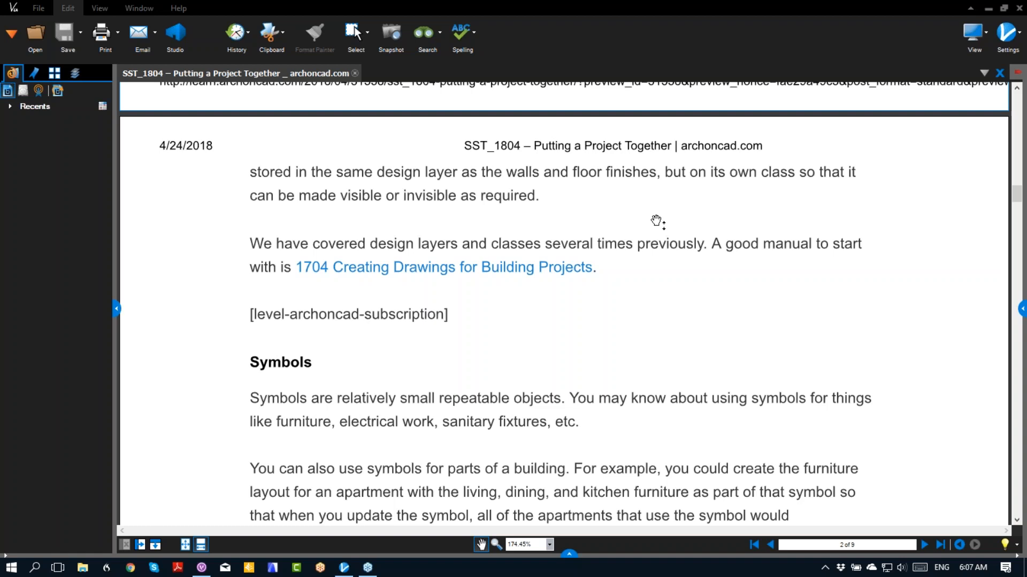
scroll(344, 270, "down", 2)
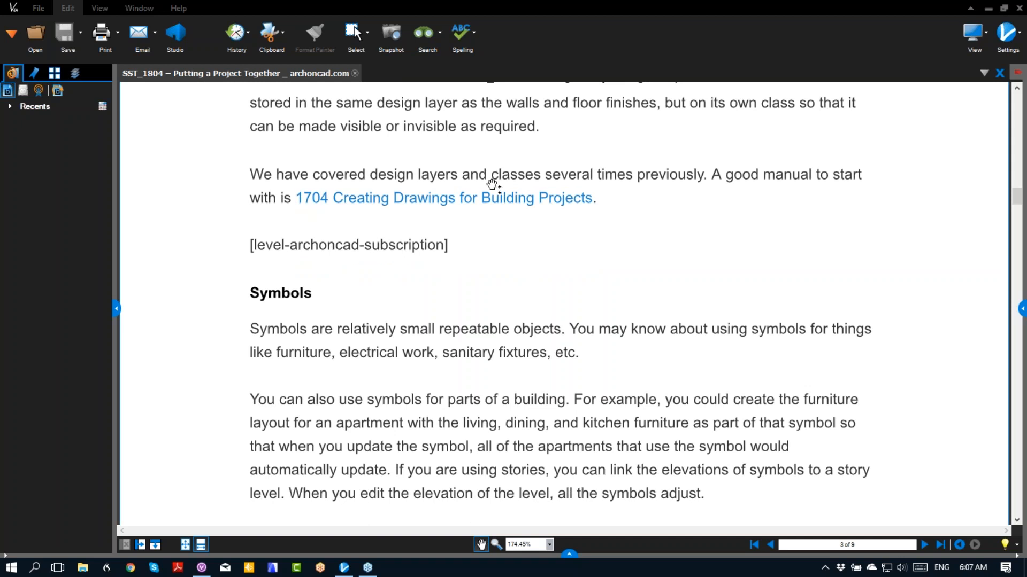
scroll(507, 188, "down", 4)
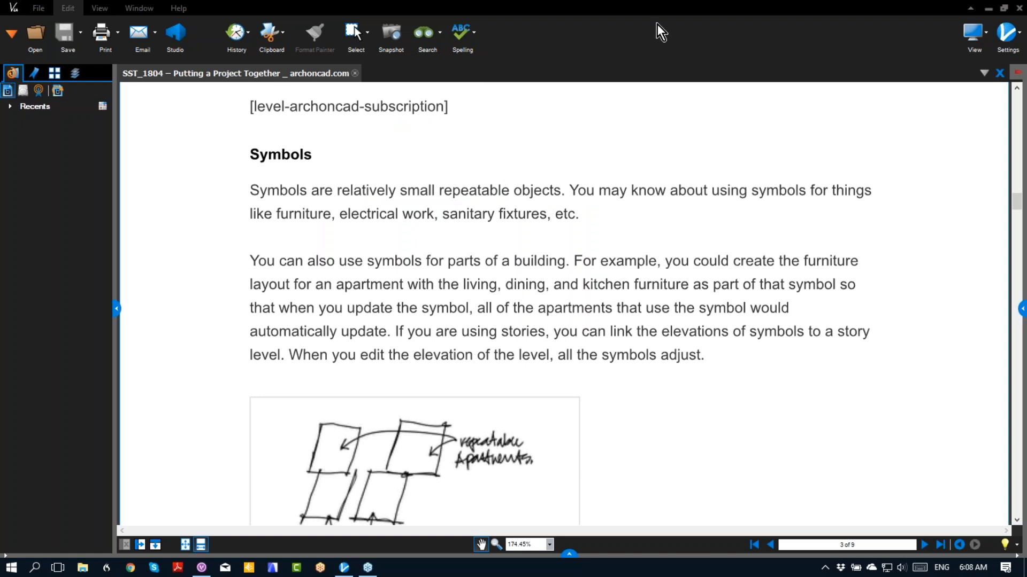
Switch to the Apartment Building drawing in Vectorworks and inspect the two mirrored Apartment 1 symbols in the Floor-1 plan
left_click_drag(657, 25, 0, 299)
left_click(600, 276)
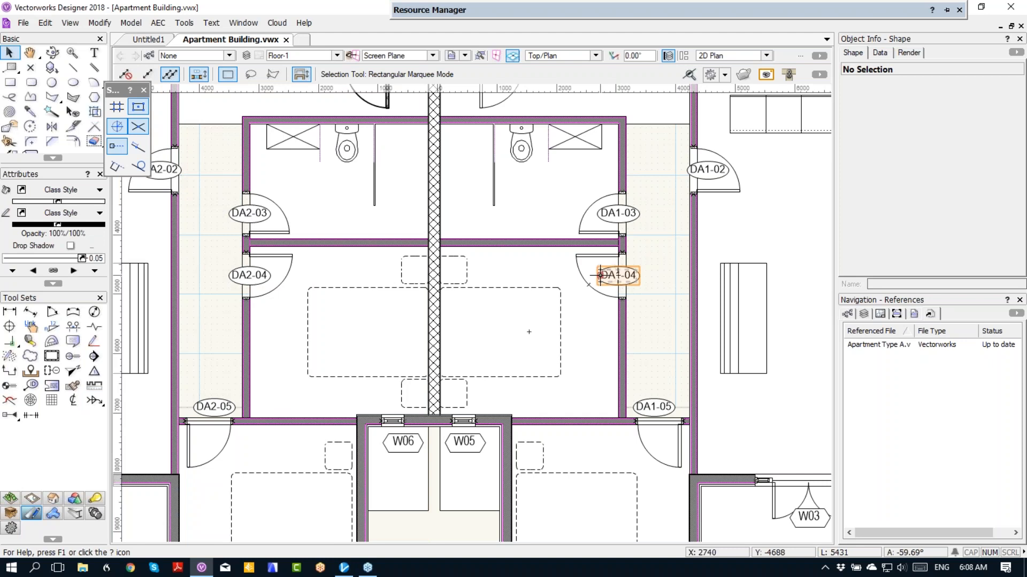
scroll(593, 281, "down", 3)
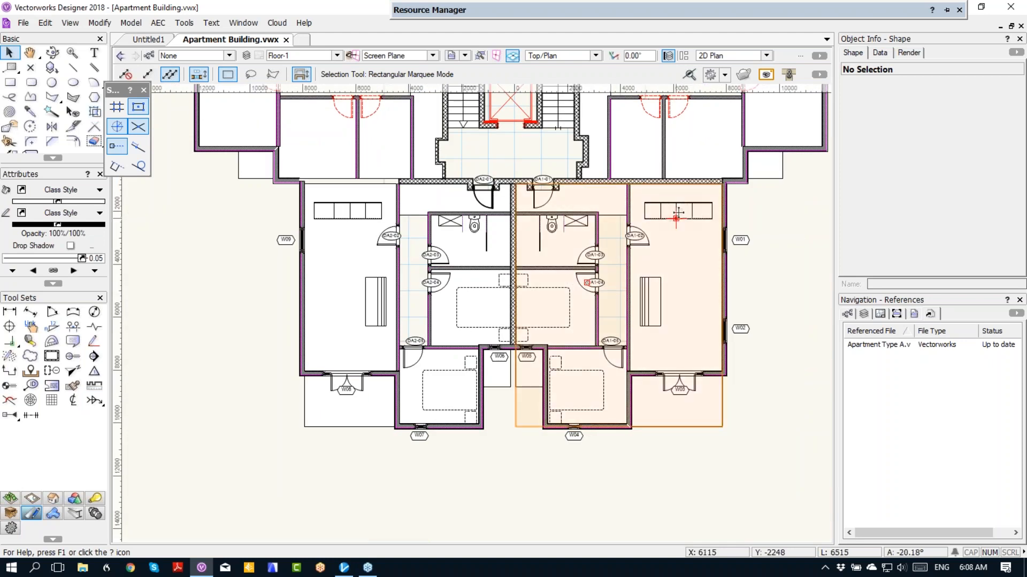
middle_click_drag(678, 213, 602, 359)
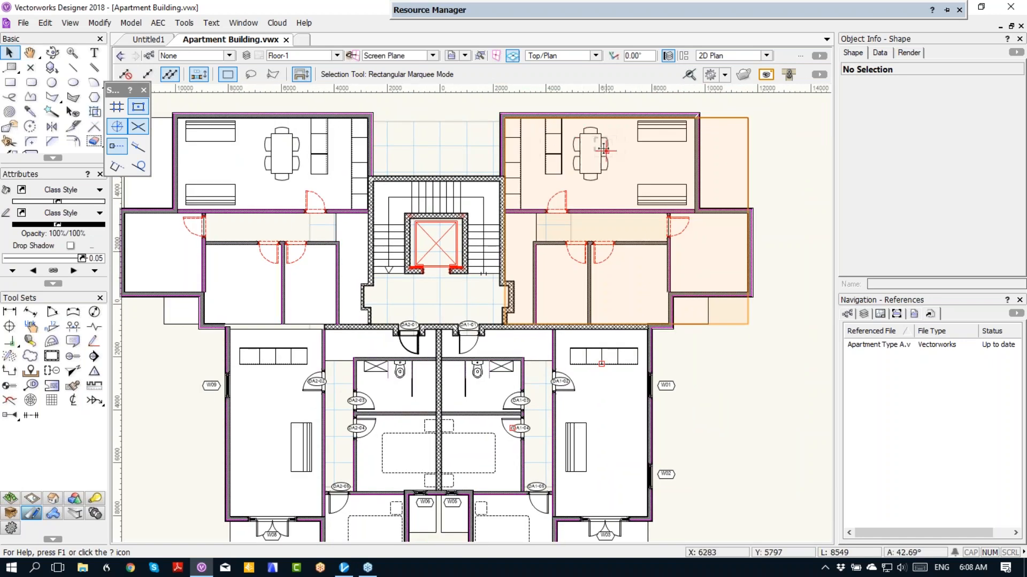
scroll(604, 150, "down", 2)
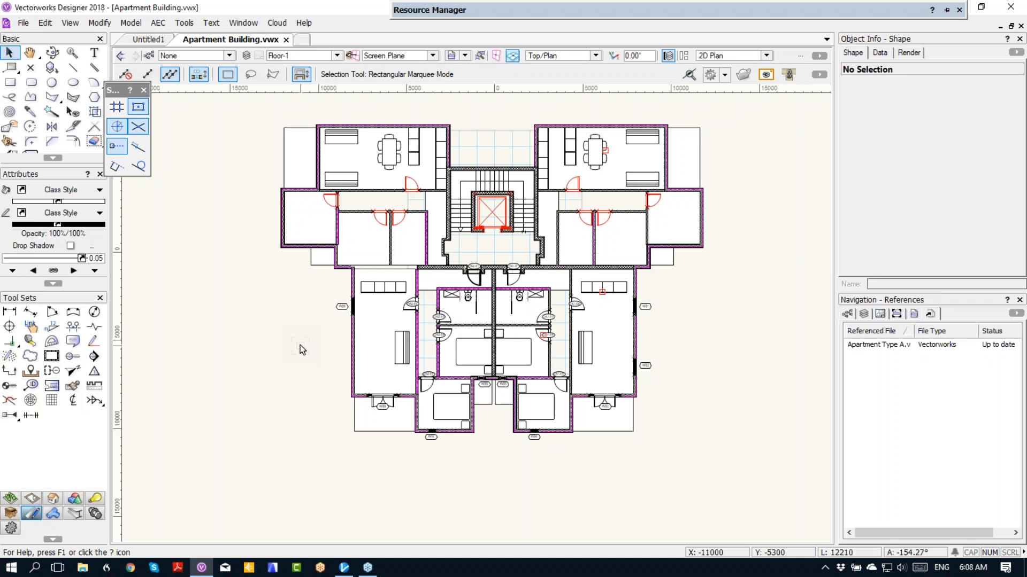
left_click(376, 322)
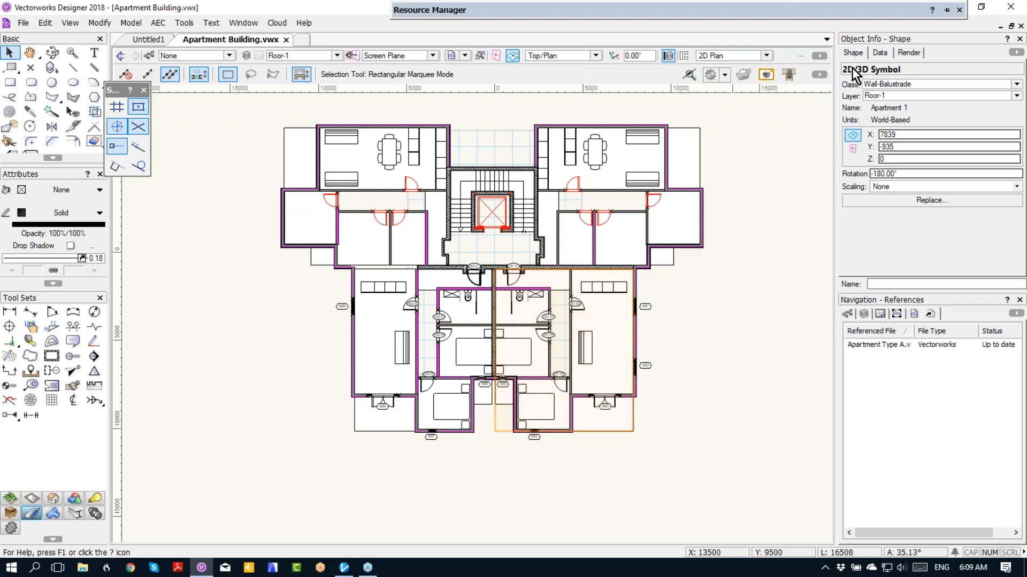
left_click(385, 292)
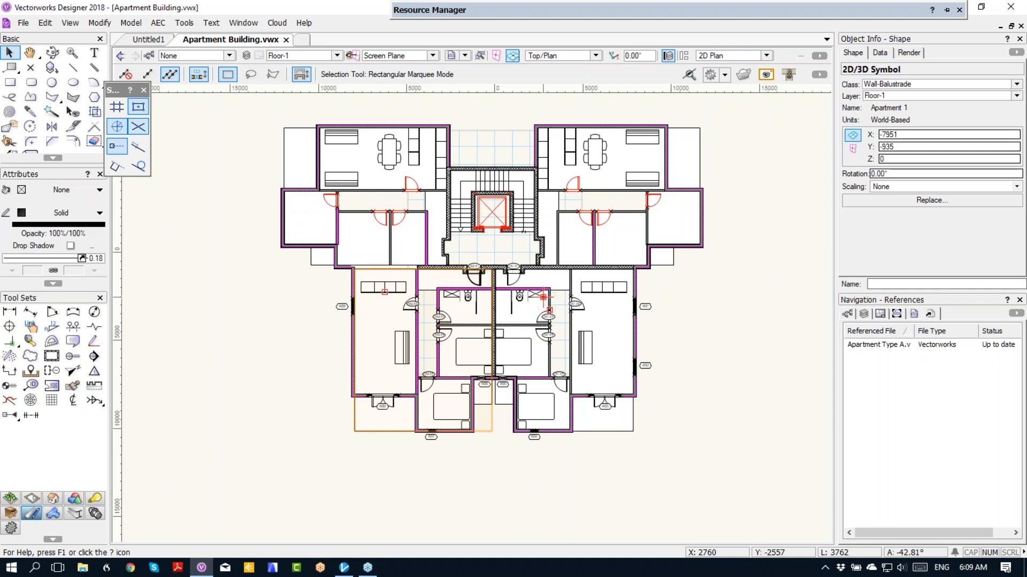
Open the document's story organization and compare the levels and elevations of Story-1 and Story-2
left_click(246, 56)
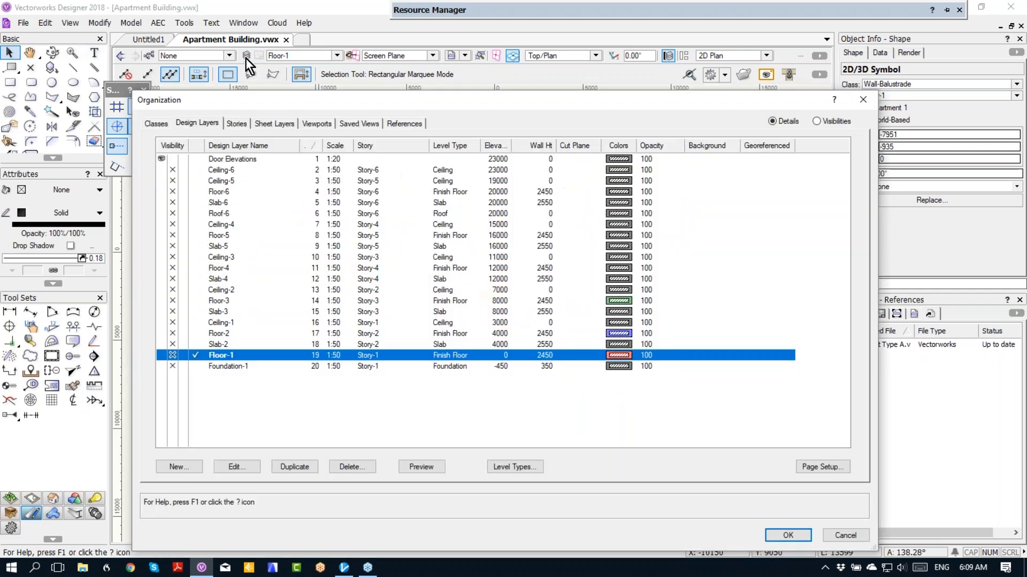
left_click(245, 125)
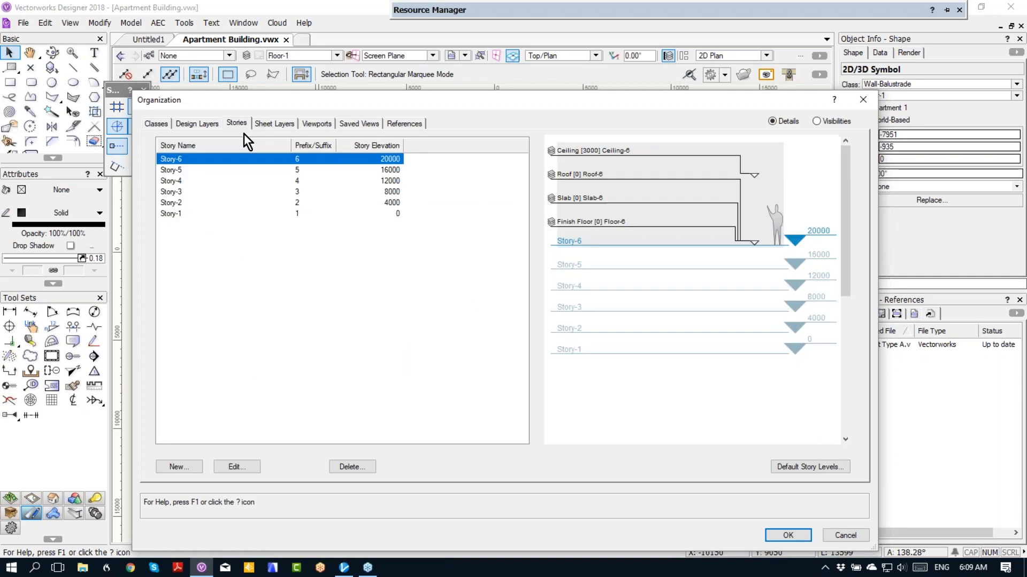
left_click(171, 214)
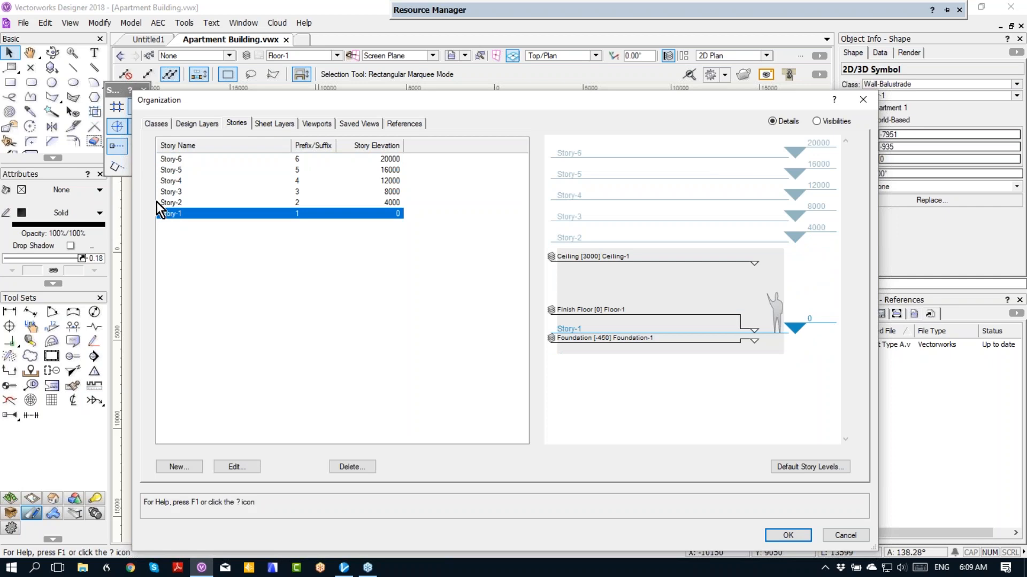
left_click(166, 205)
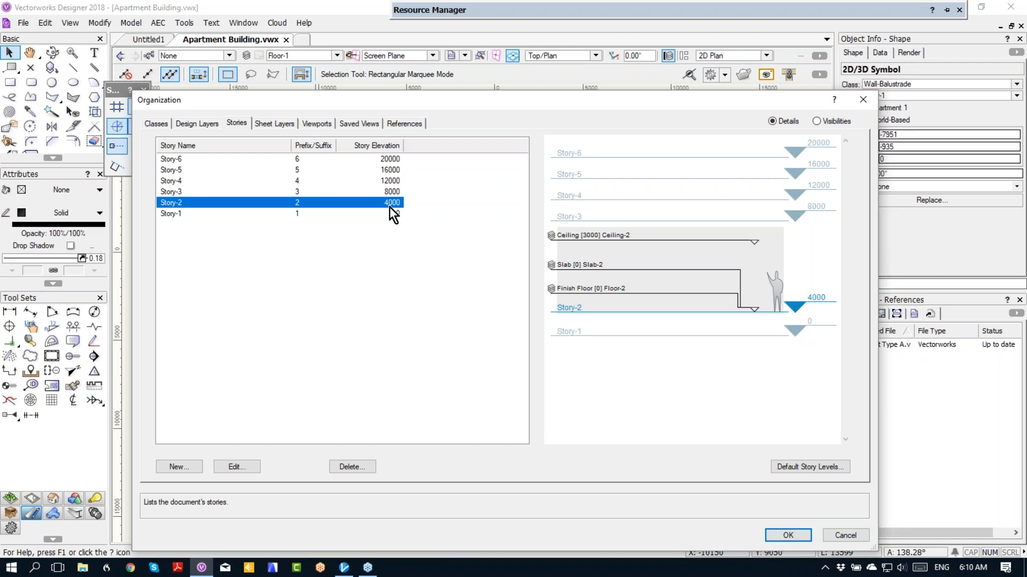
left_click(250, 215)
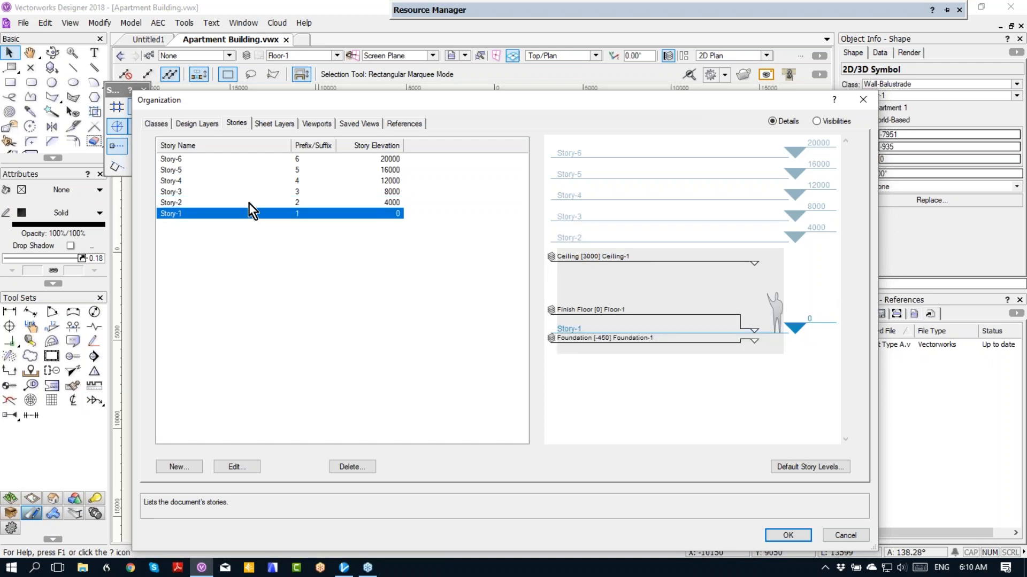
left_click(249, 203)
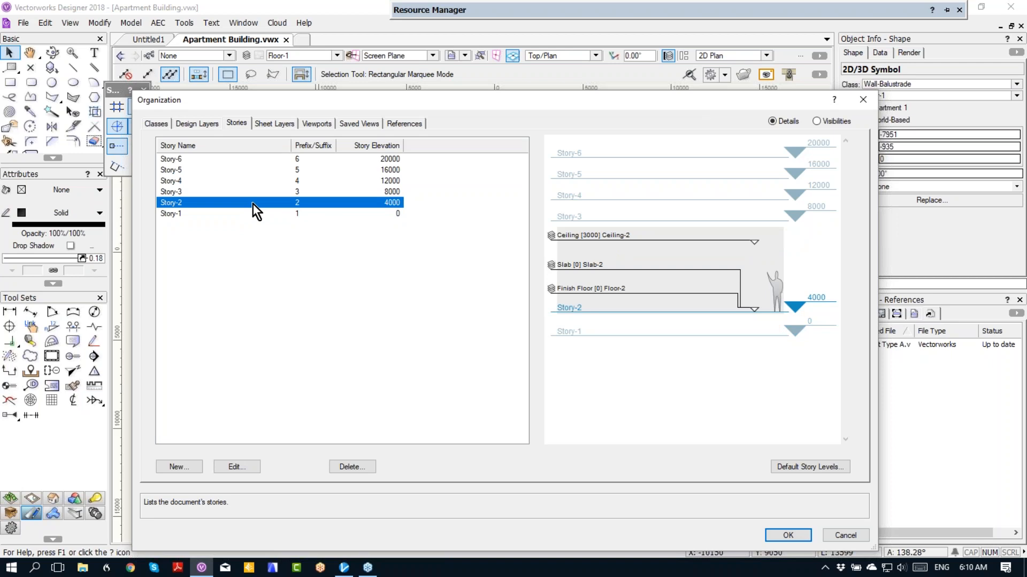
Try setting Story-2's elevation to 16', moving this story only
left_click(251, 465)
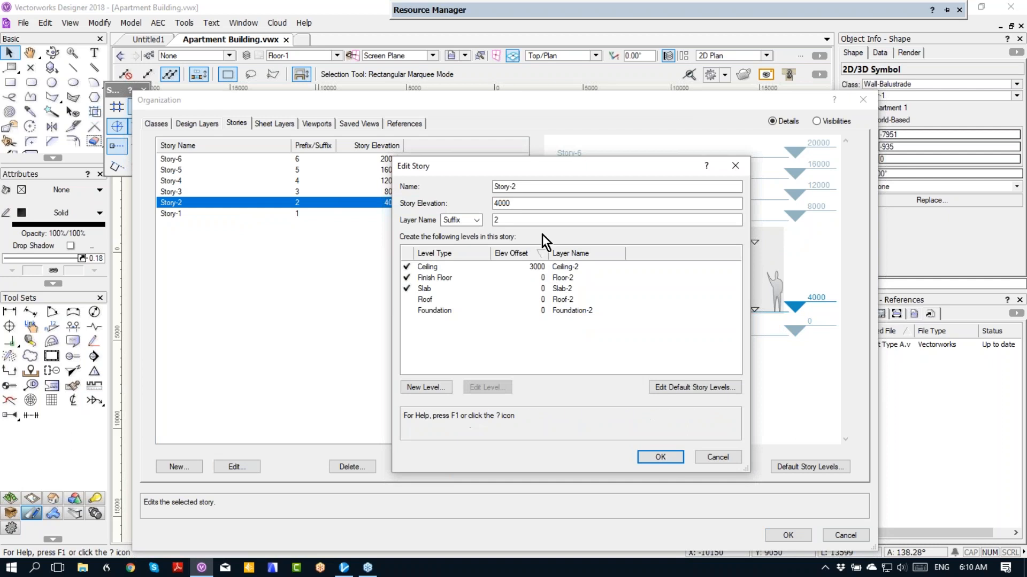
key("Tab")
type("5")
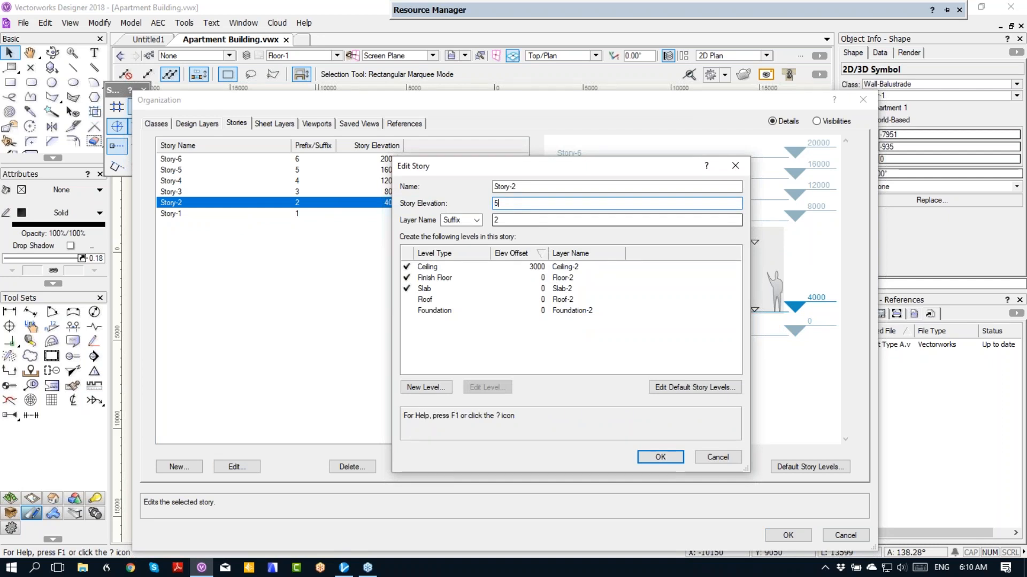
type("m")
key("BackSpace")
key("BackSpace")
type("16'")
left_click(668, 459)
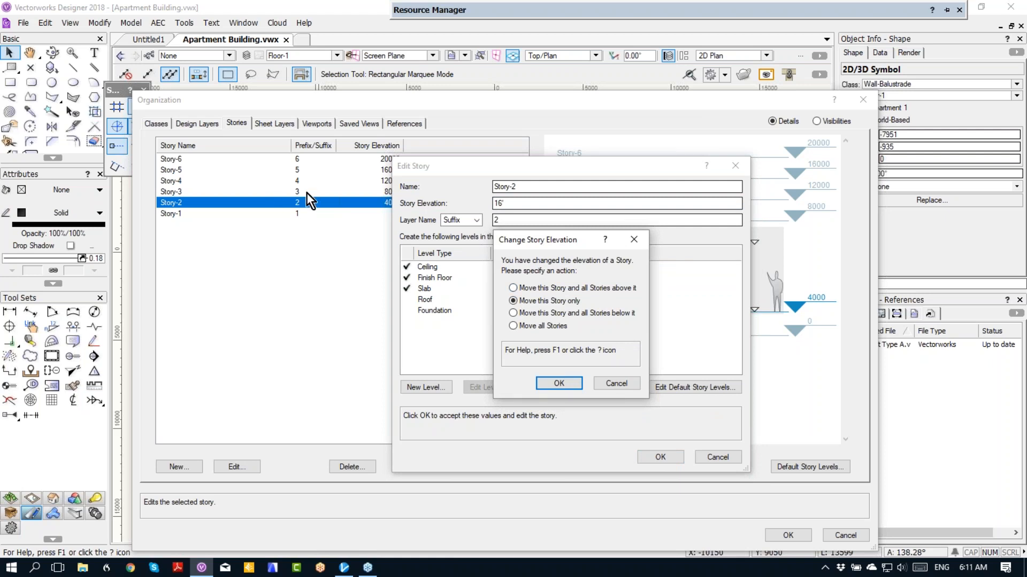
left_click(559, 383)
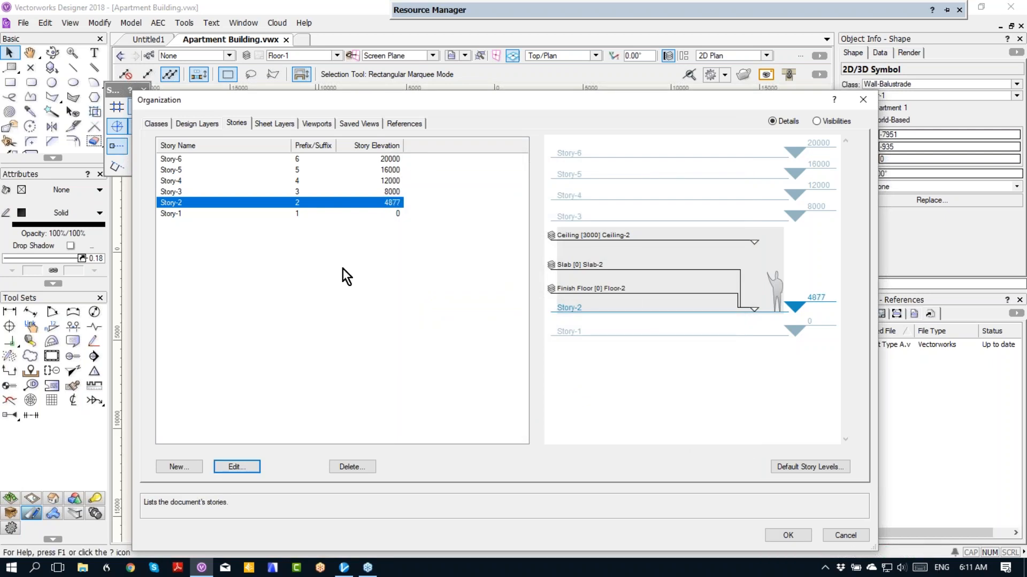
Check Story-2's converted elevation in its settings, and discard all changes made to the stories
double_click(355, 204)
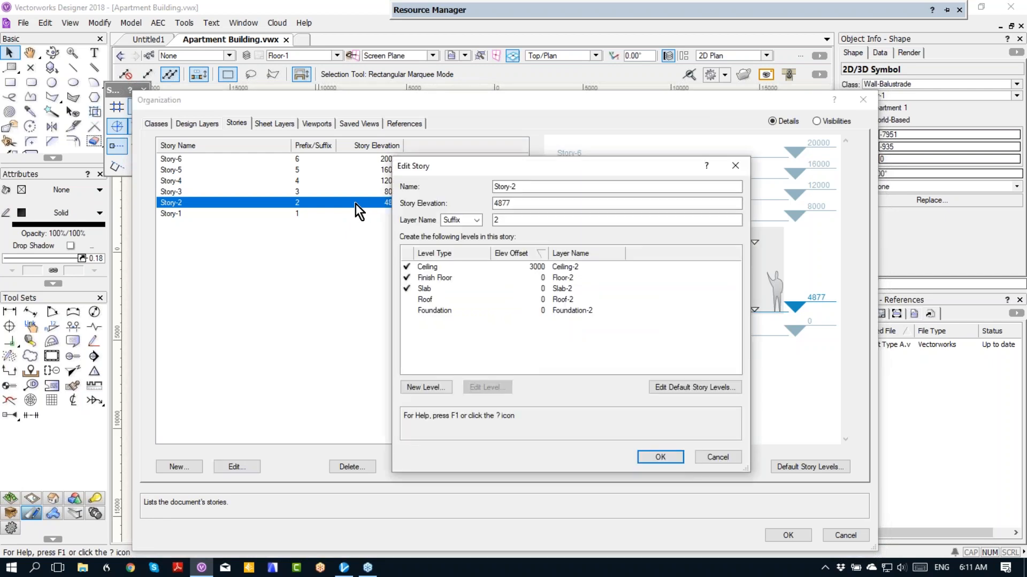
left_click(710, 459)
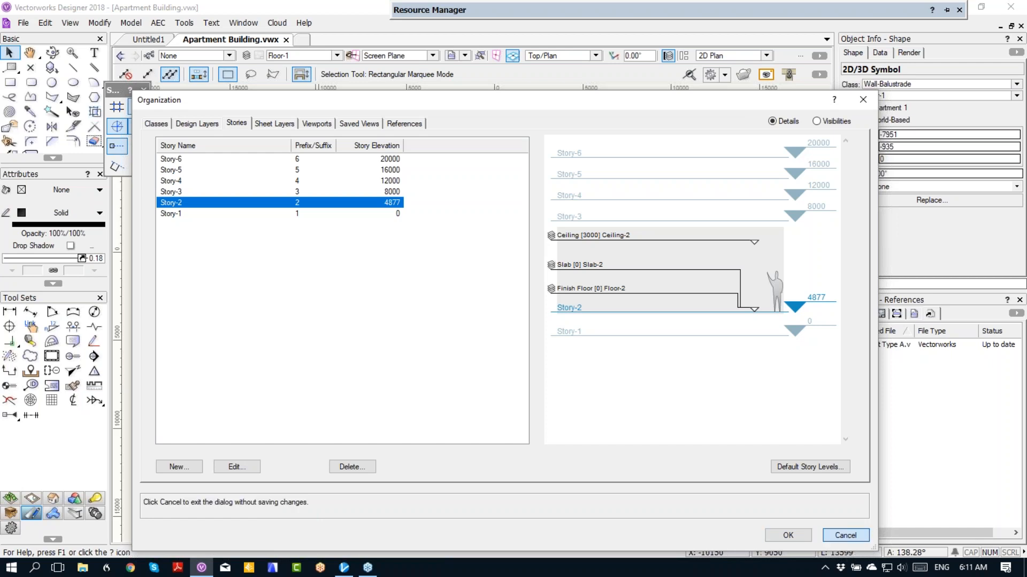
left_click(844, 536)
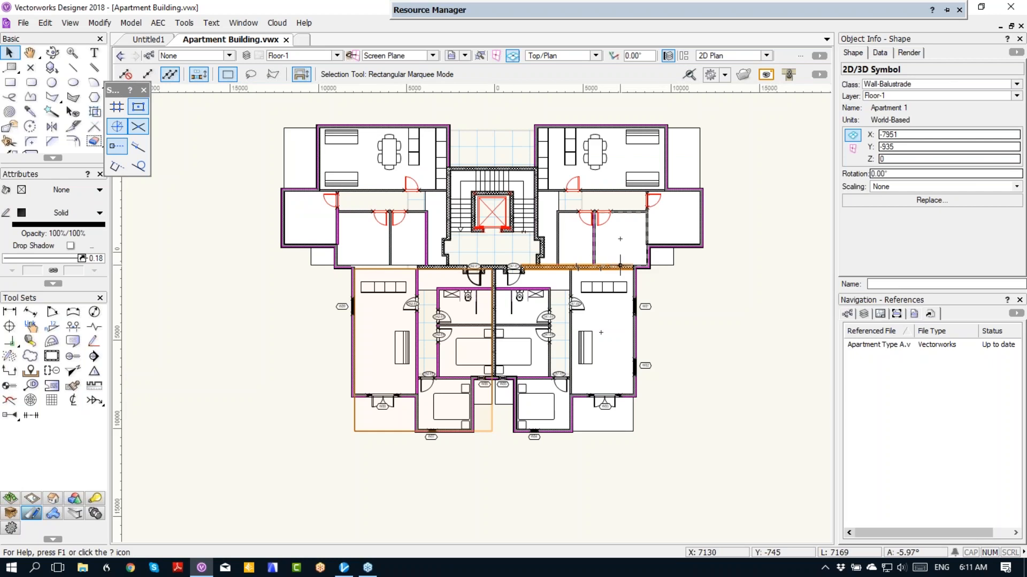
Activate the 31/19/90/13 External w/bds/cavity style from the Apartment Building file's Wall Styles folder for the Wall tool
key("KP_3")
double_click(496, 12)
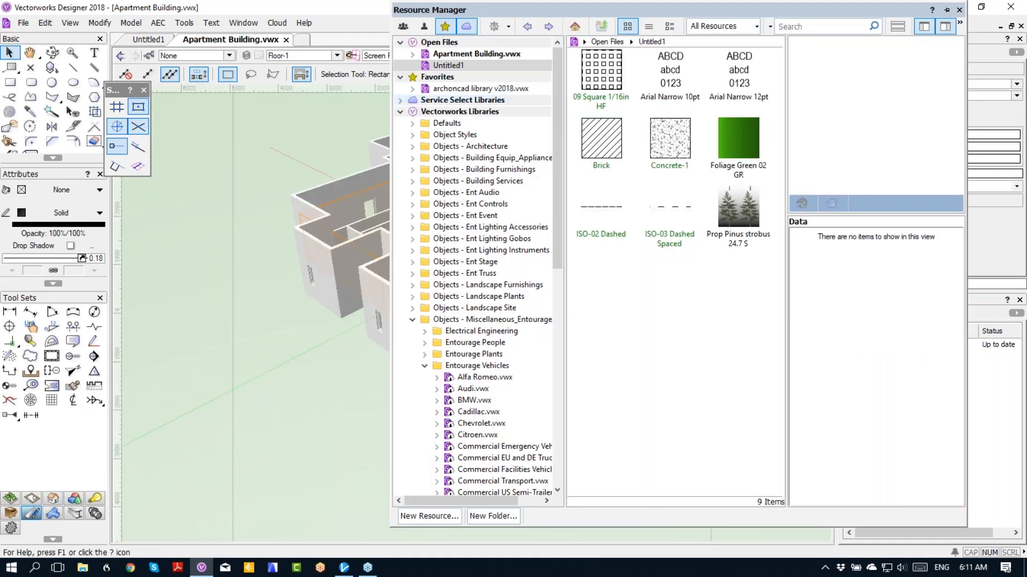
left_click(412, 54)
left_click(739, 212)
double_click(739, 211)
left_click(675, 80)
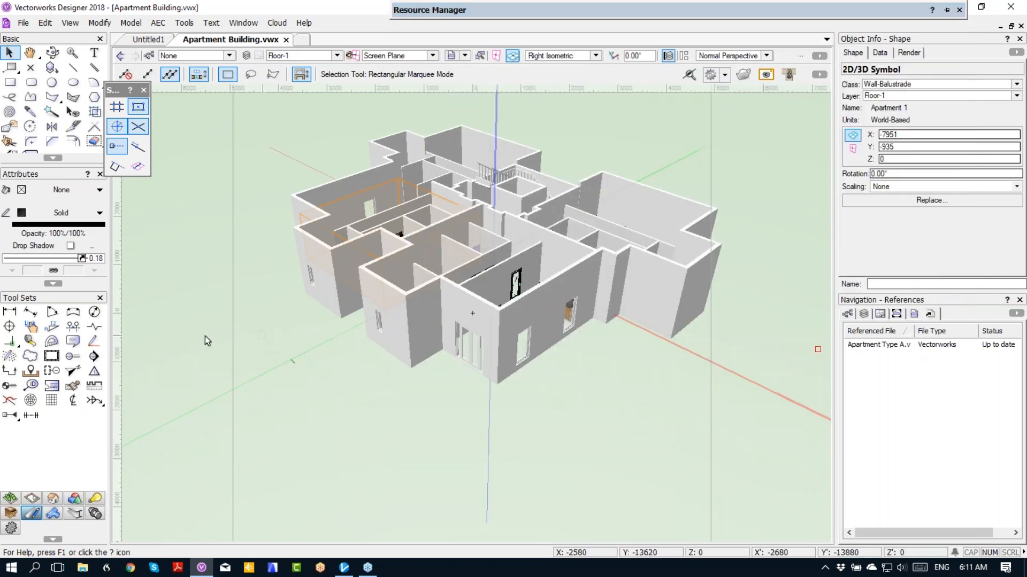
key("9")
mouse_move(551, 17)
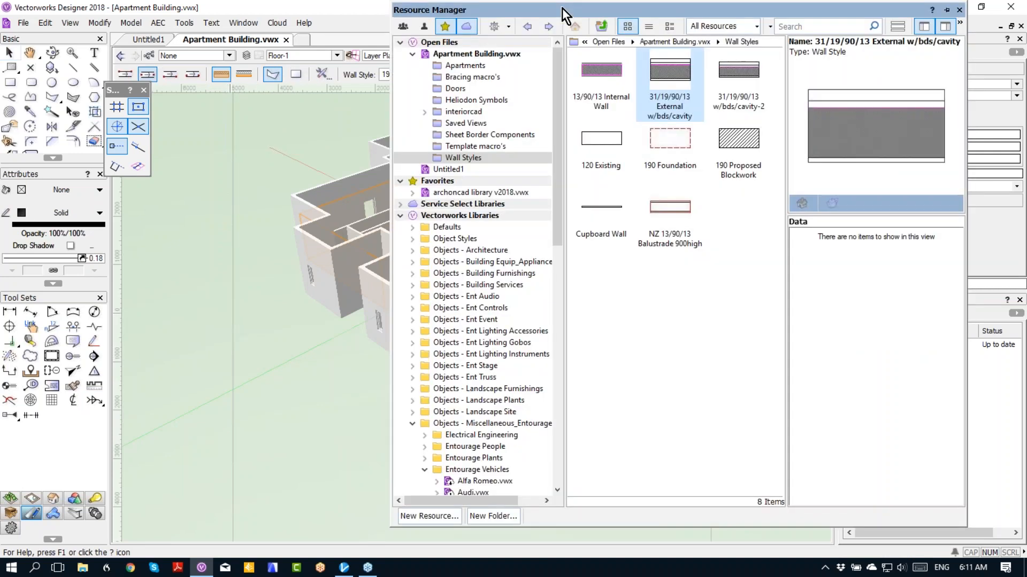
right_click(673, 63)
left_click(701, 149)
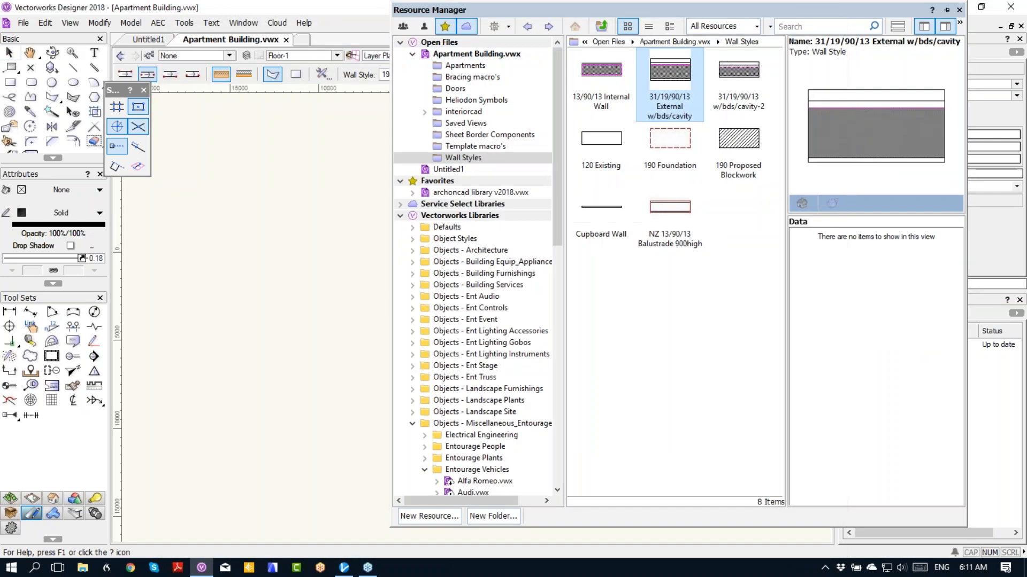
right_click(678, 75)
left_click(691, 137)
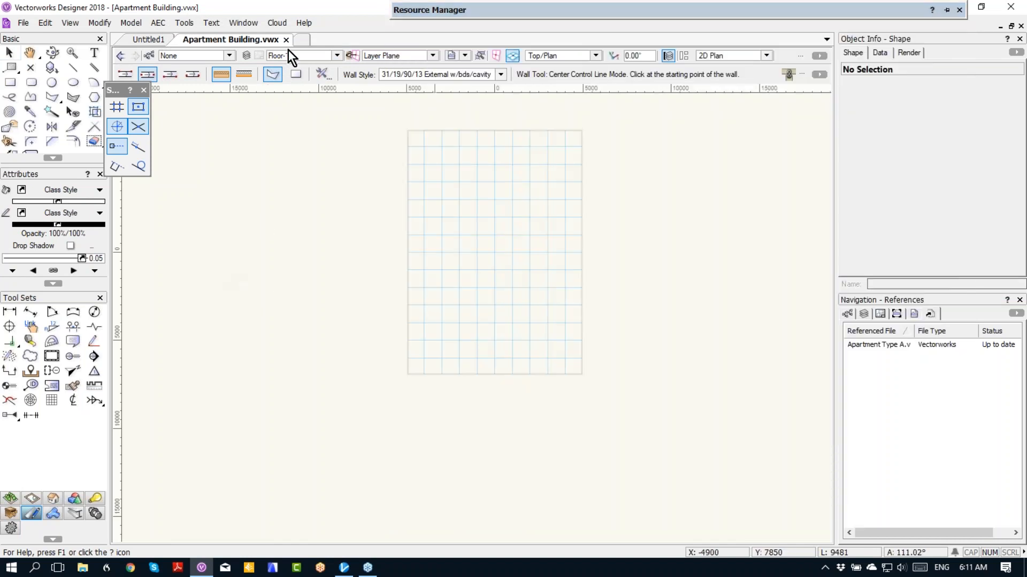
Draw a freestanding test wall beside the building in the 3D view, check its height and top bound, and delete it
key("3")
left_click(253, 355)
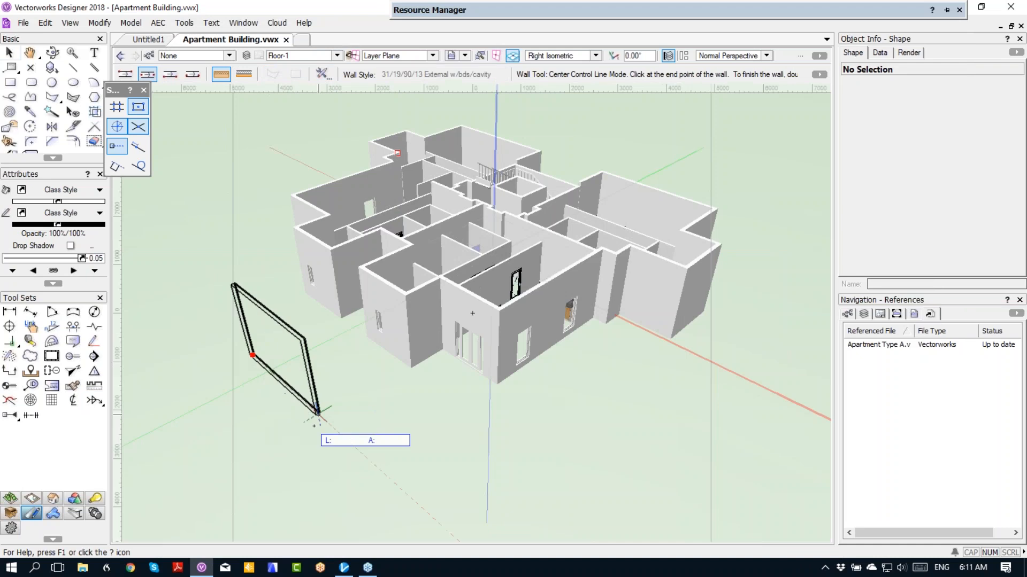
double_click(325, 418)
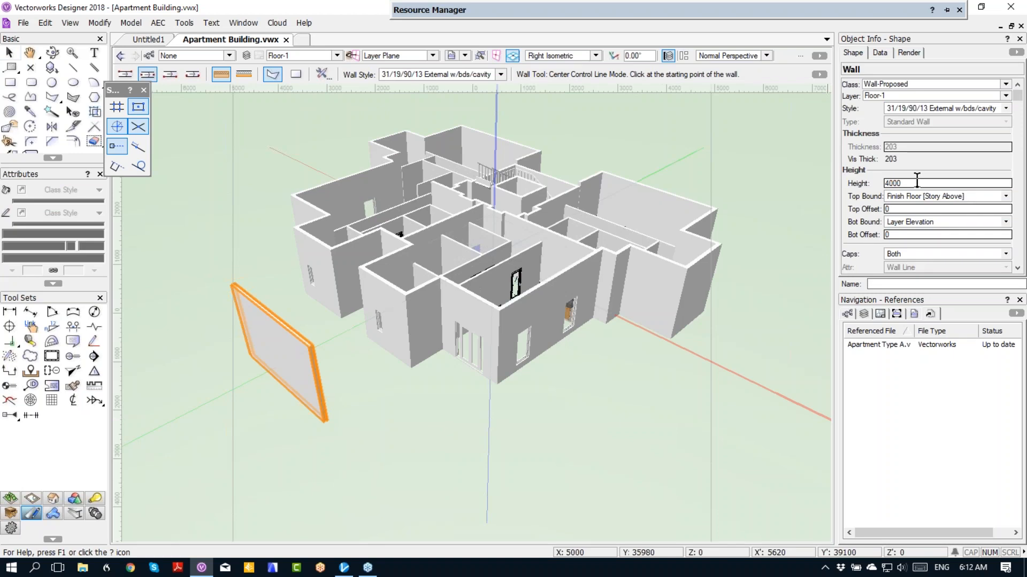
key("Delete")
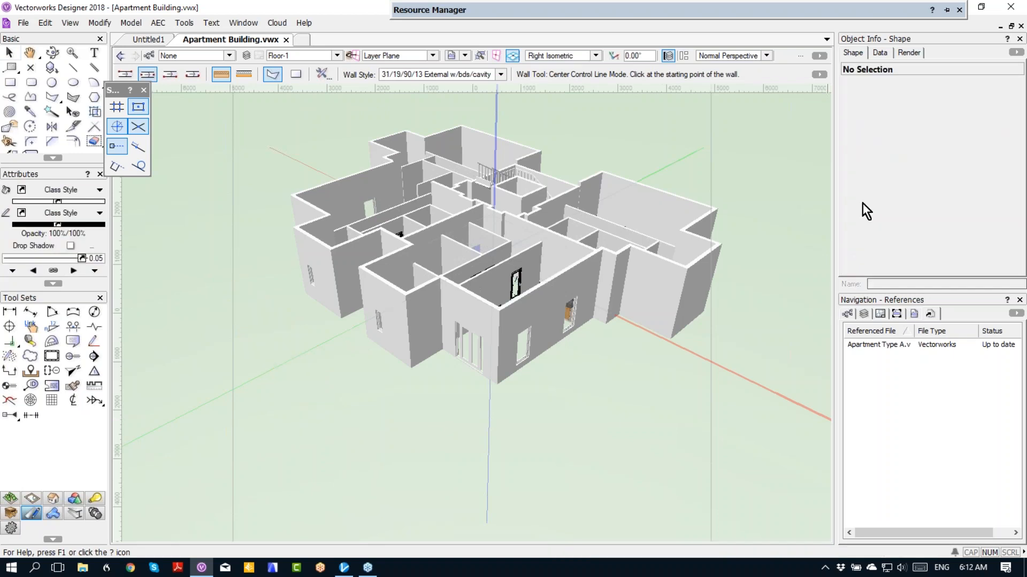
Open the 3D component of the front Apartment 1 symbol and inspect the height settings of its long internal wall with the door
key("x")
left_click(473, 313)
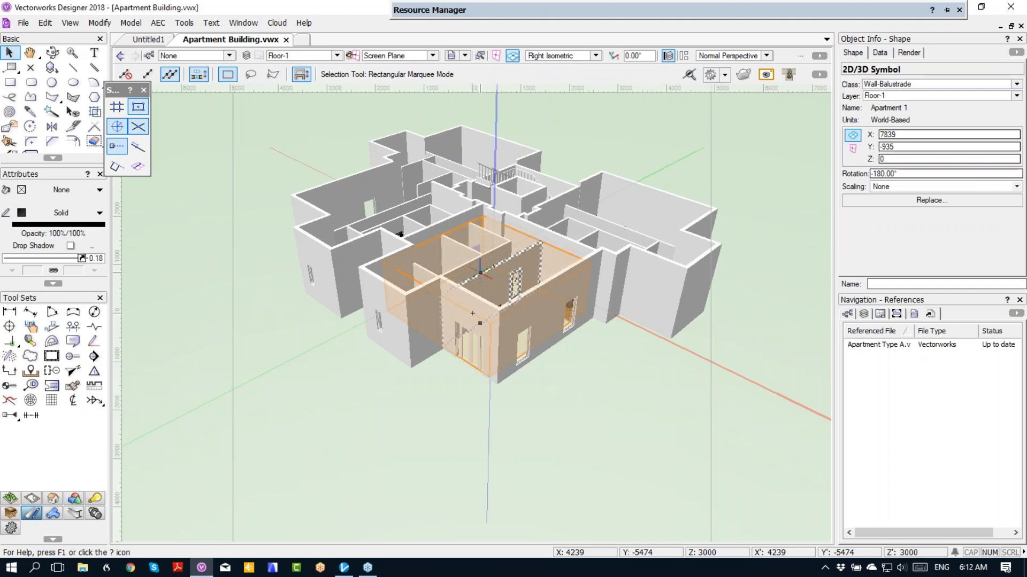
double_click(472, 313)
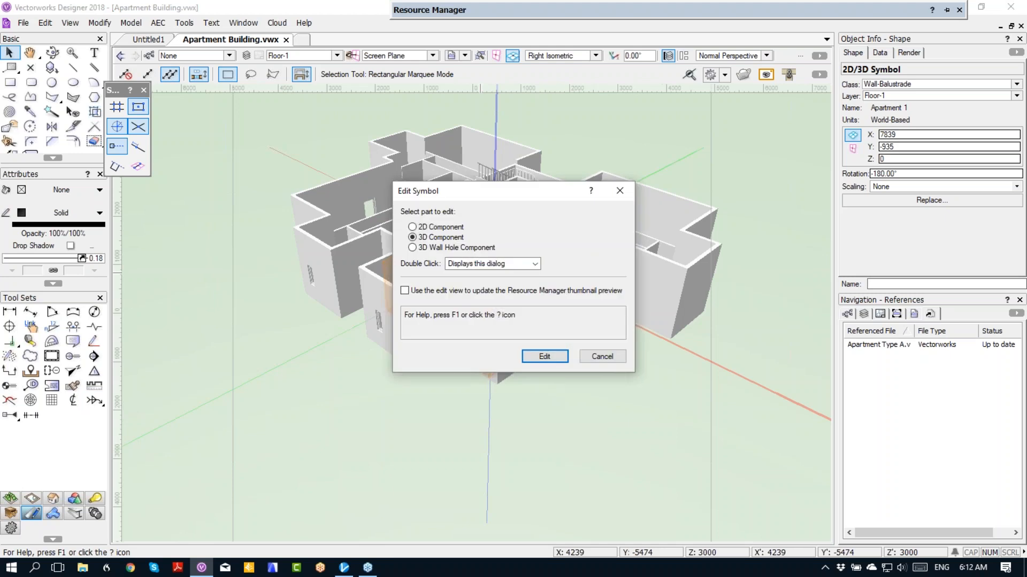
left_click(533, 357)
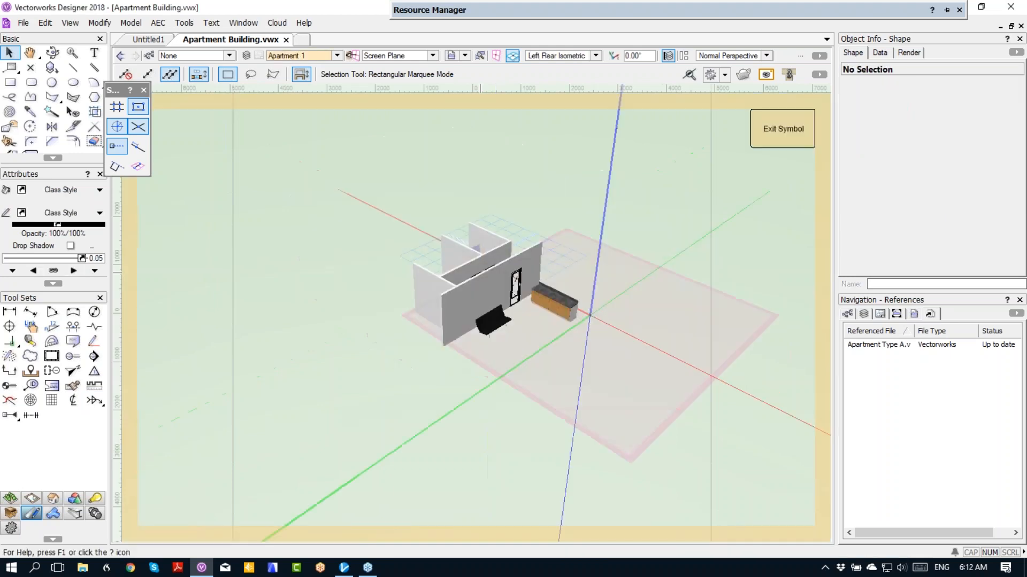
left_click(526, 262)
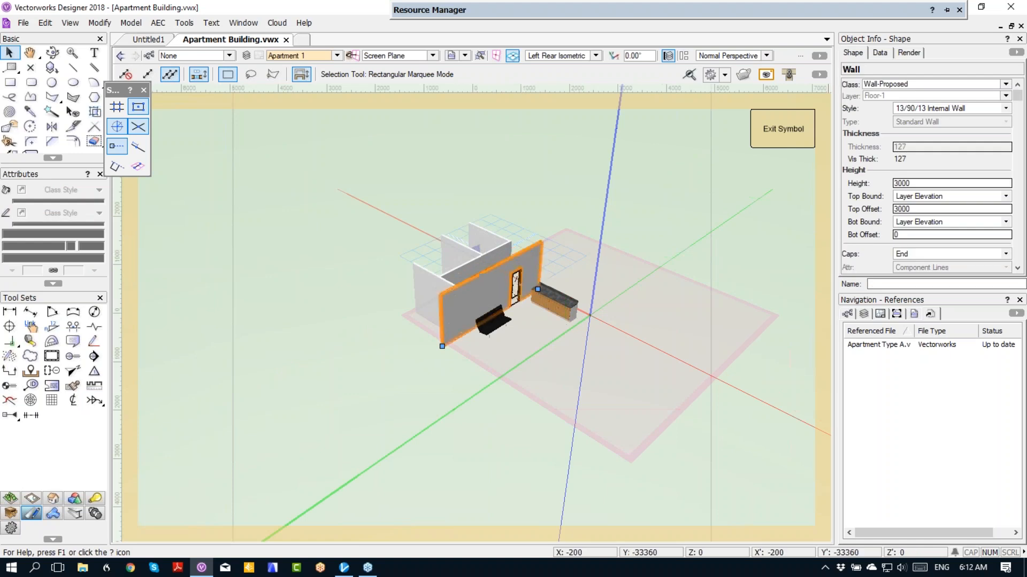
Try Ceiling as the internal wall's top bound, and return the bound to Layer Elevation
left_click(950, 195)
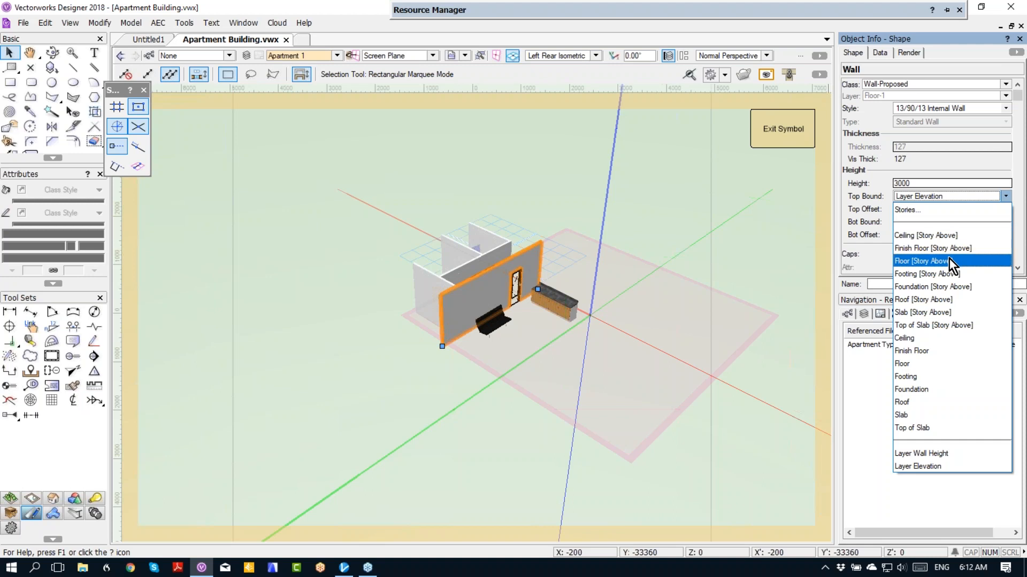
left_click(925, 343)
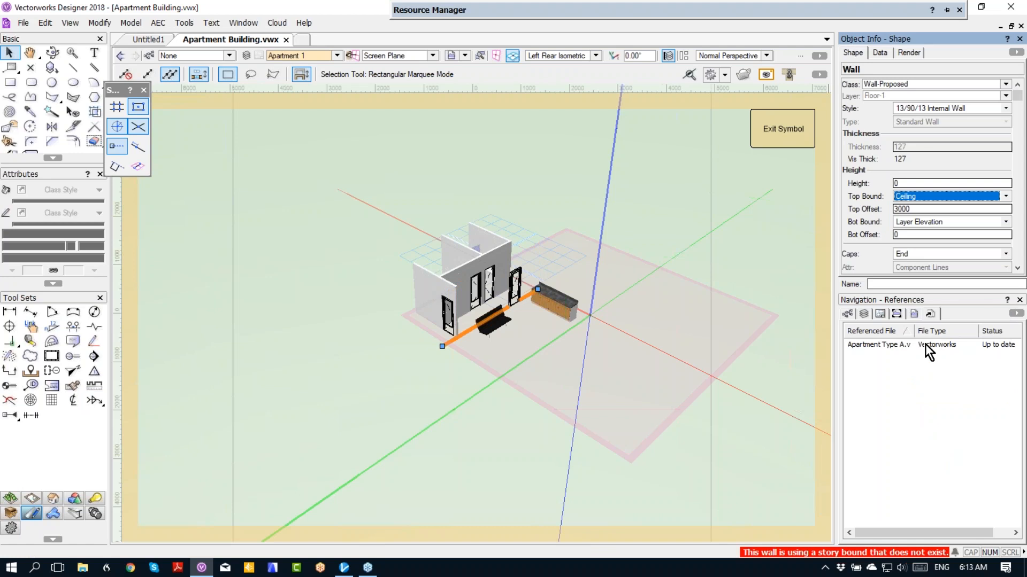
left_click(925, 196)
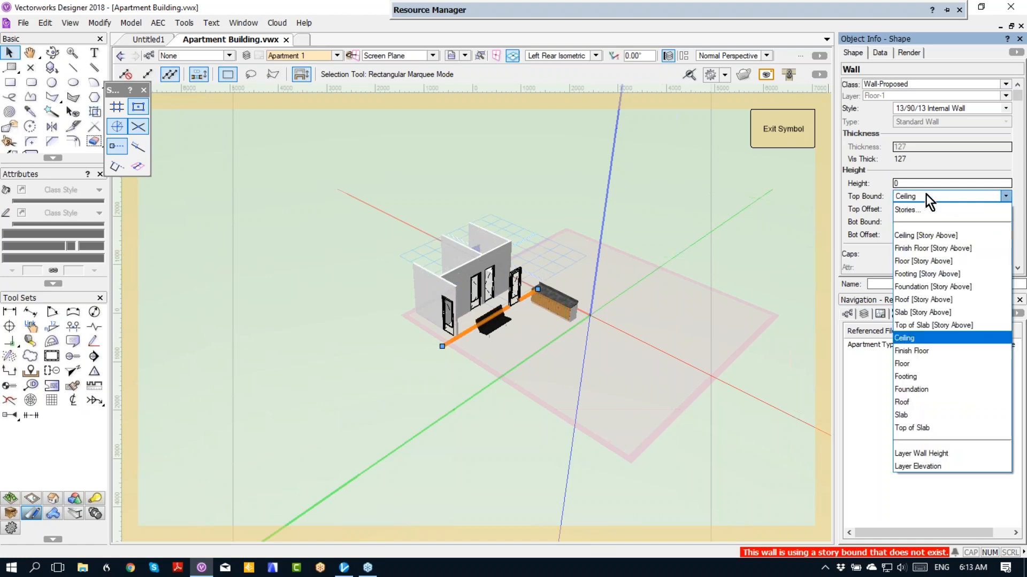
left_click(923, 465)
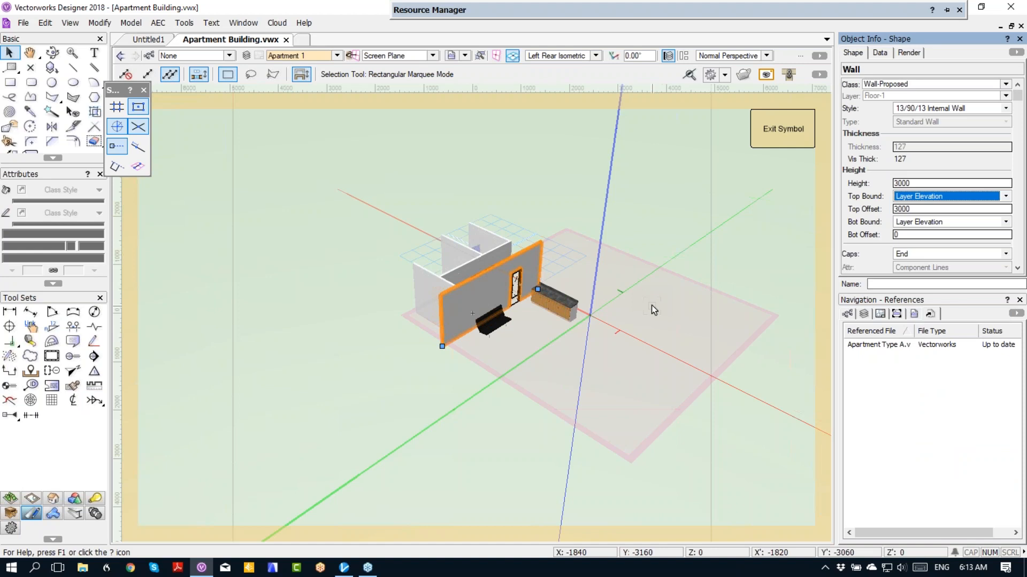
Examine the insertion options of the 13/90/13 Internal Wall style, discard the style edit, and exit the Apartment 1 symbol
left_click(951, 109)
left_click(940, 147)
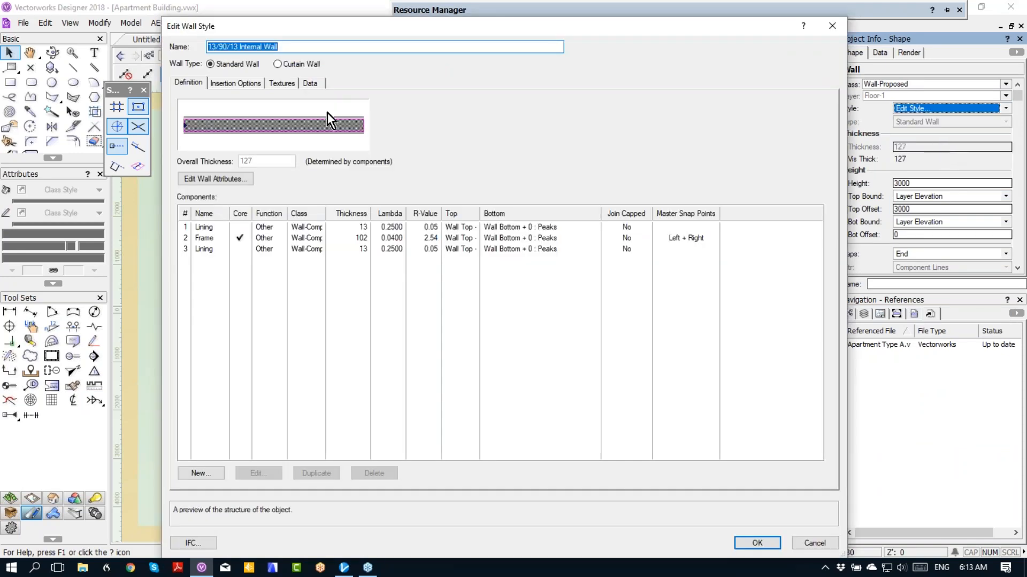
left_click(228, 83)
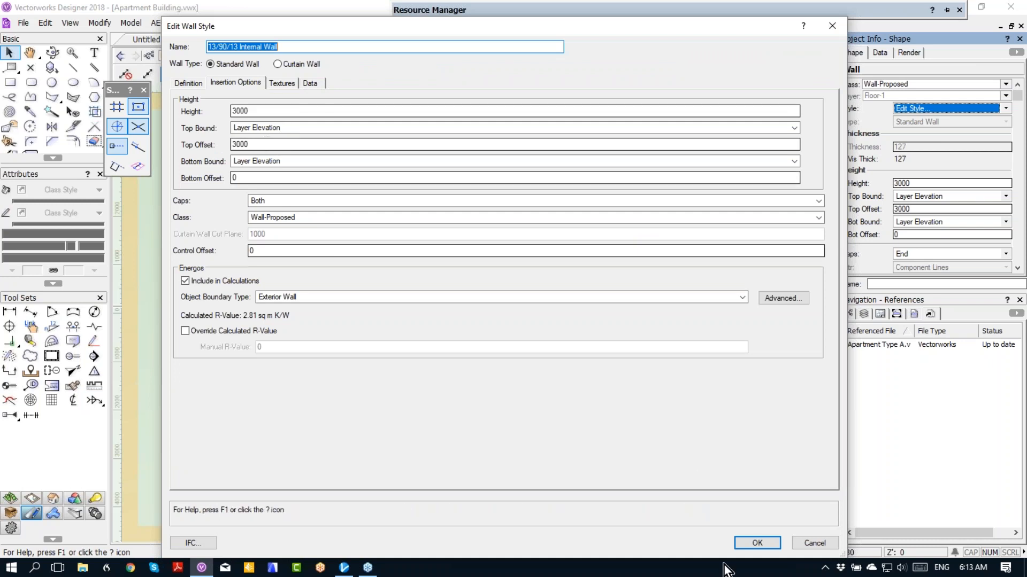
left_click(757, 542)
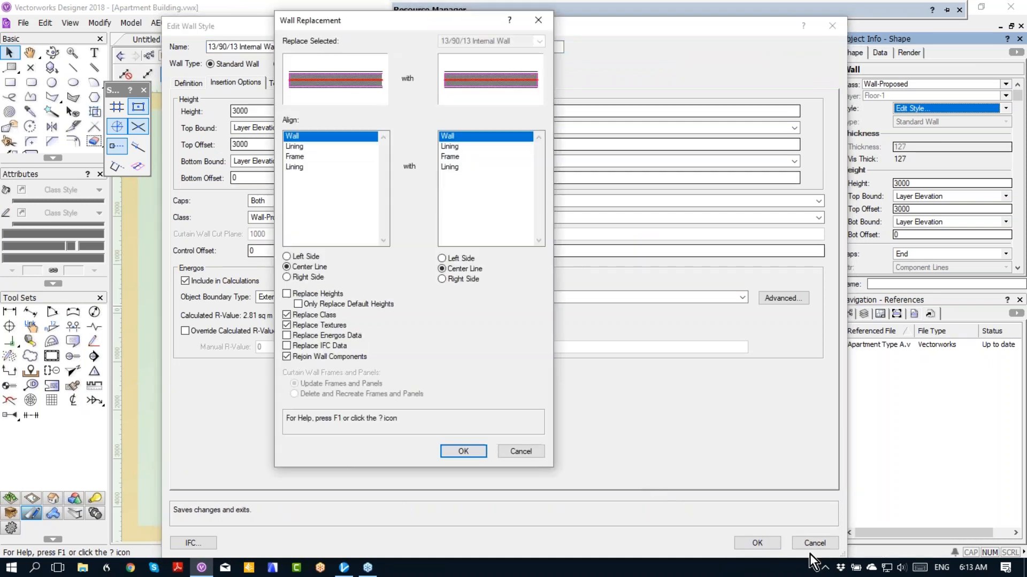
left_click(523, 451)
left_click(813, 542)
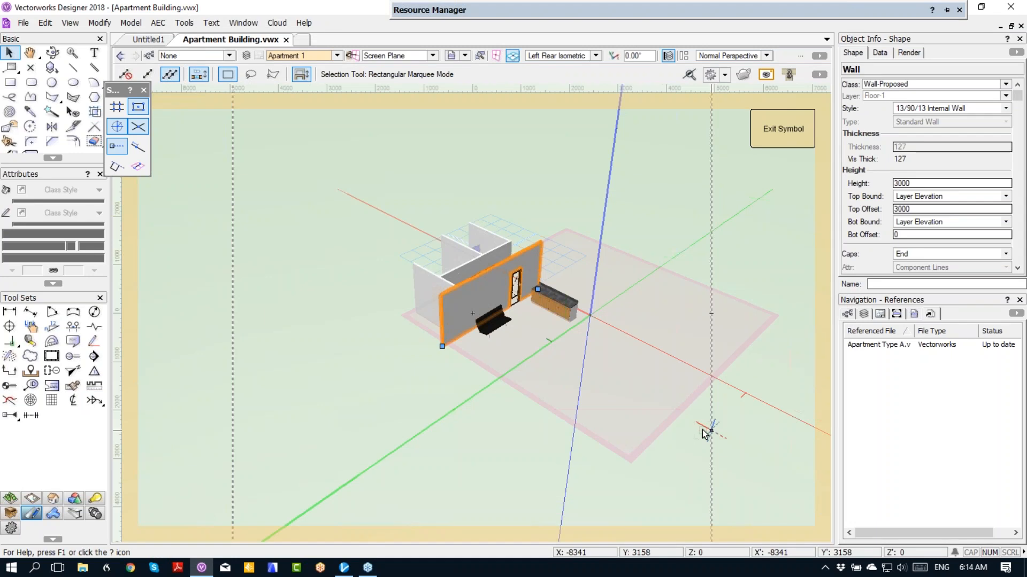
left_click(770, 130)
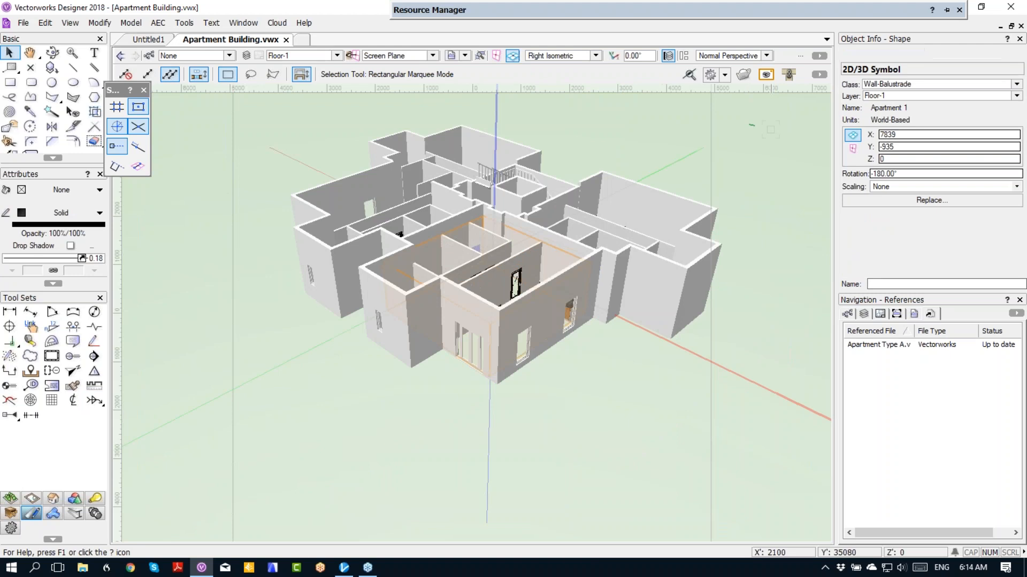
With a front external wall selected, set Story-2's elevation to 16', moving this story and all stories above it
left_click(595, 284)
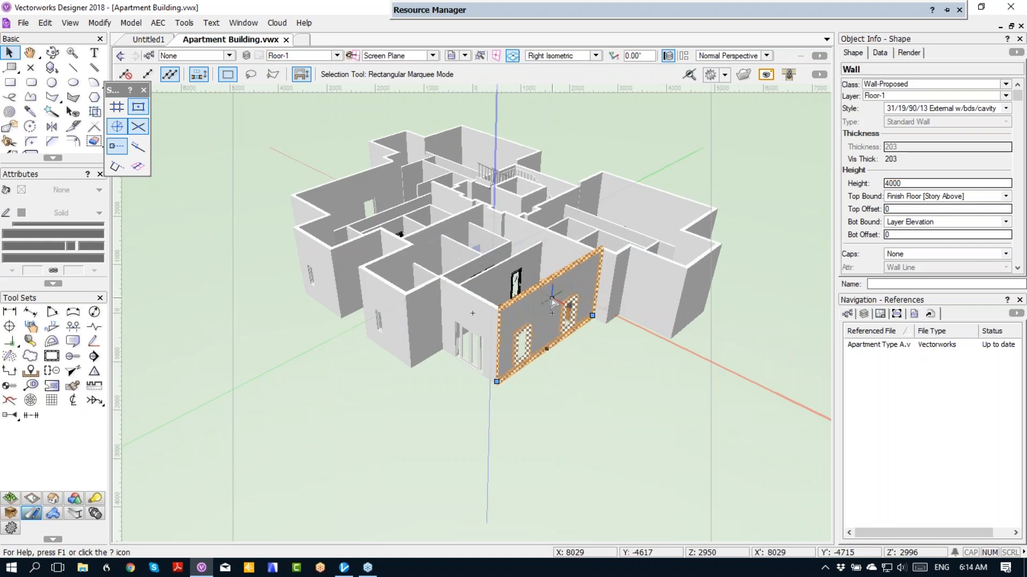
left_click(247, 58)
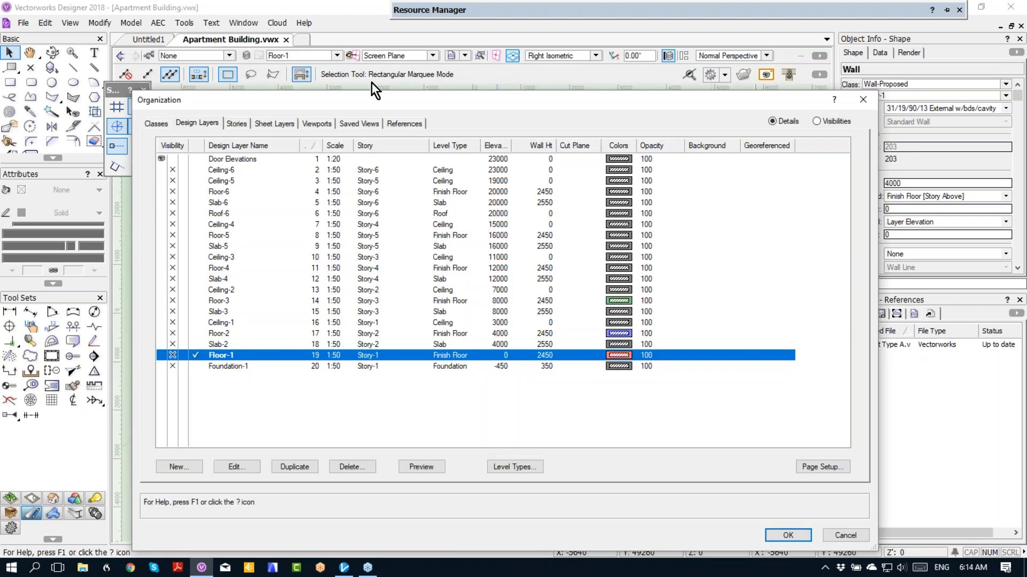
left_click(235, 126)
double_click(184, 207)
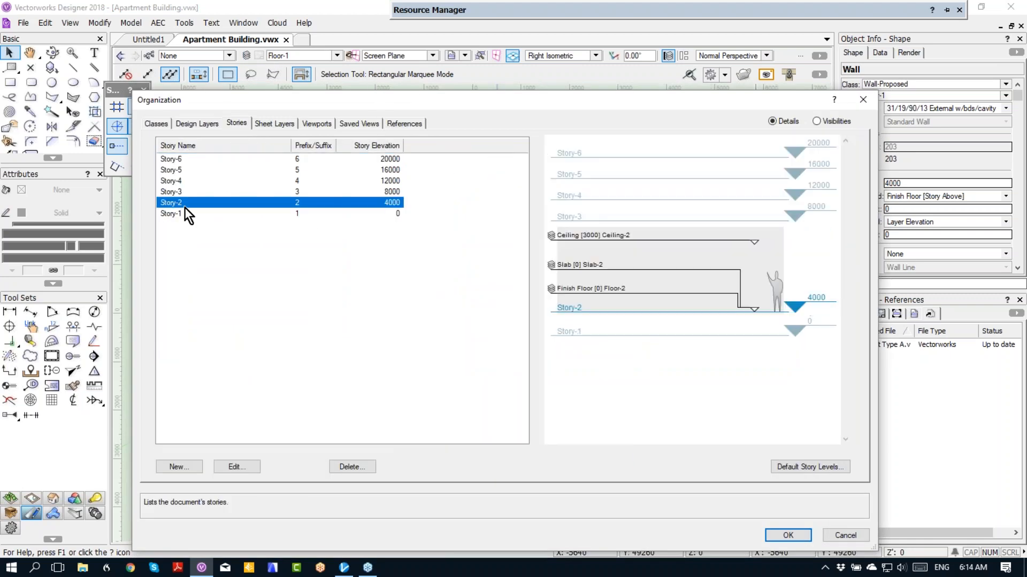
double_click(527, 203)
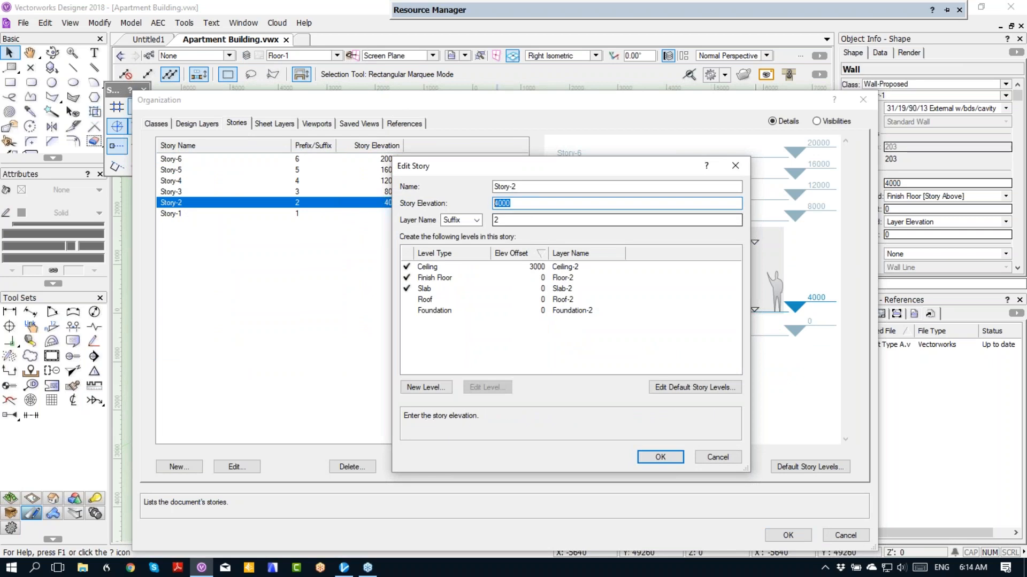
type("16'")
left_click(661, 457)
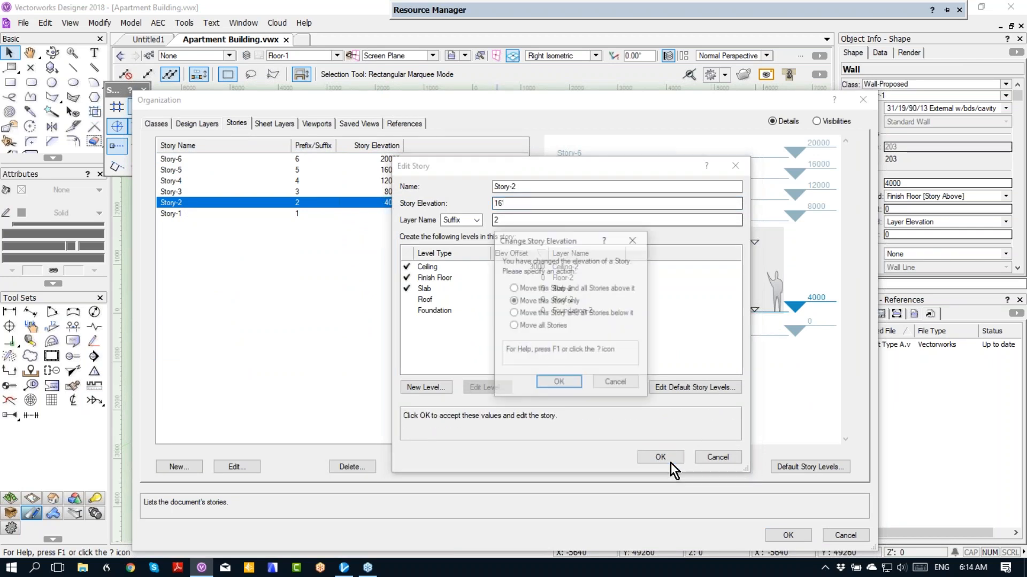
left_click(578, 290)
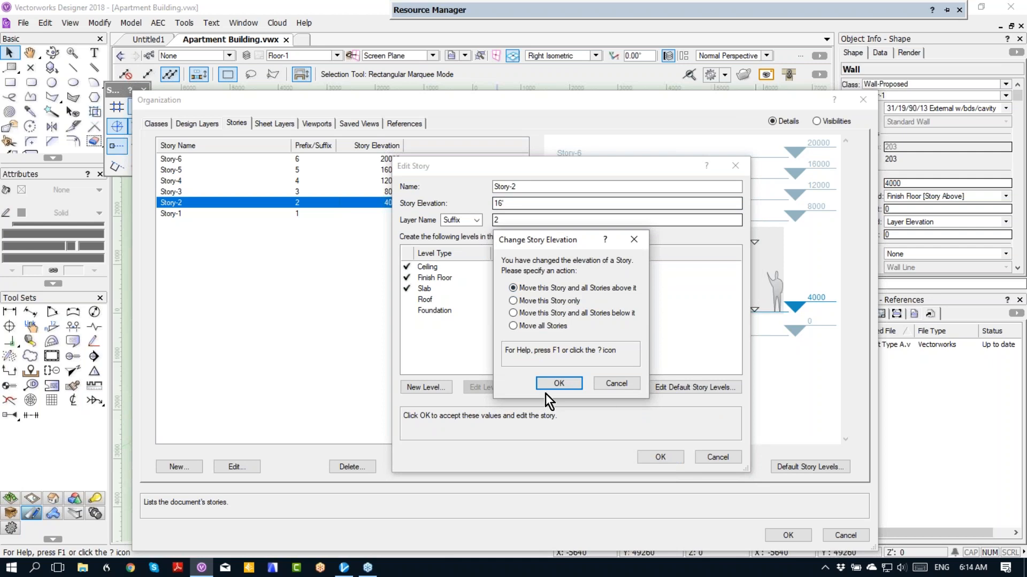
left_click(556, 384)
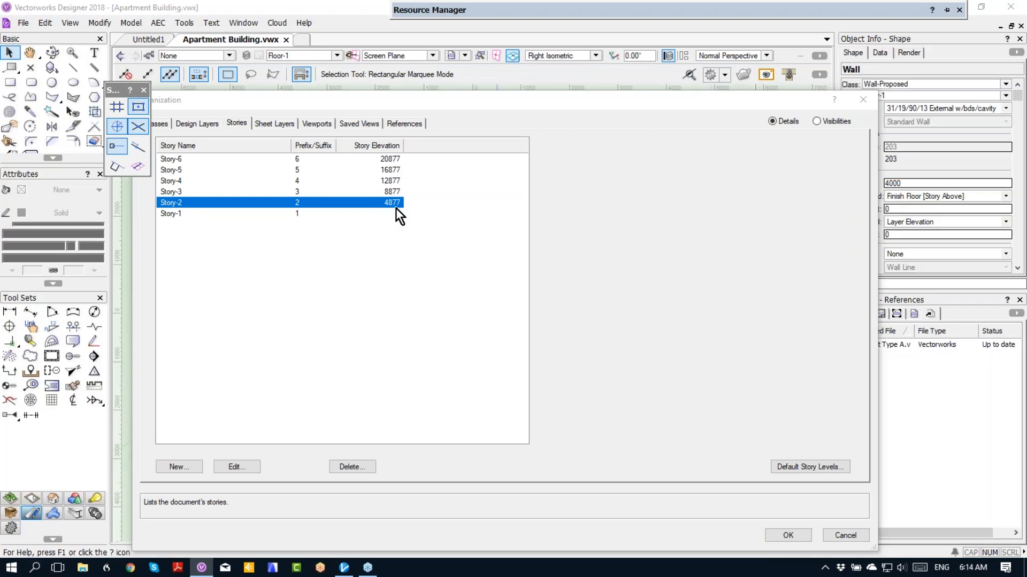
left_click(776, 540)
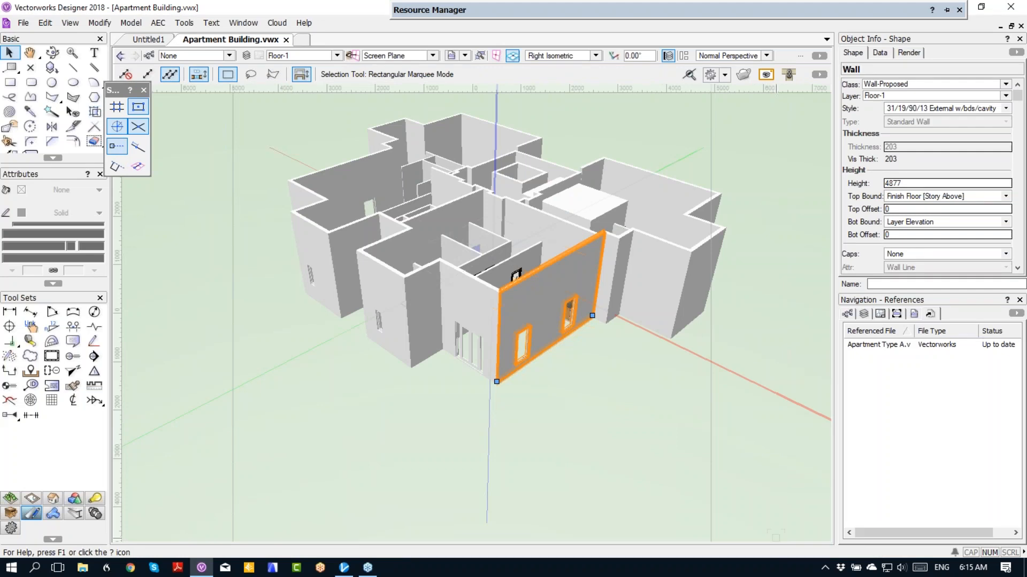
Delete the four apartment symbols from within the external walls of the Floor-1 plan
key("F5")
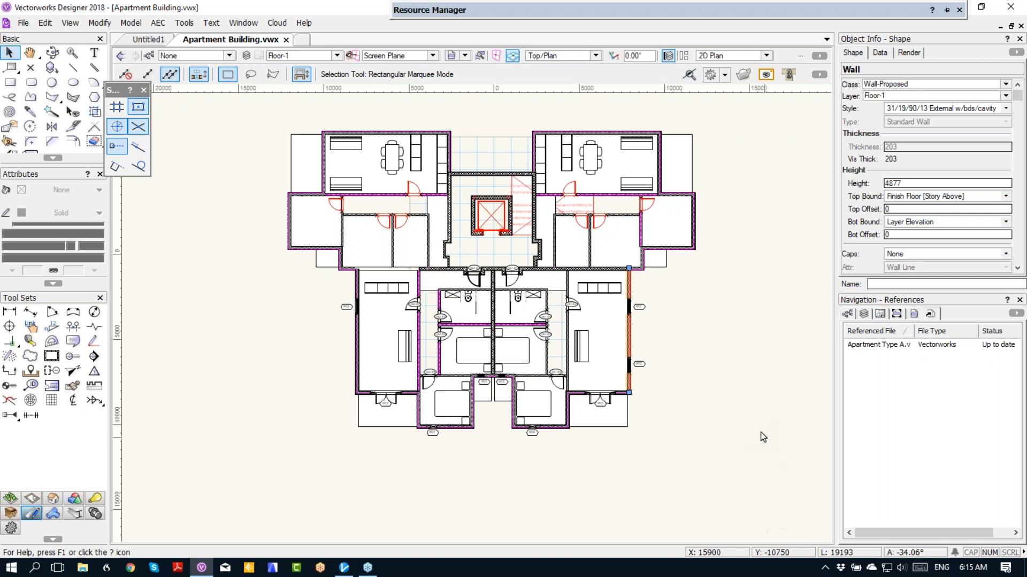
left_click(736, 409)
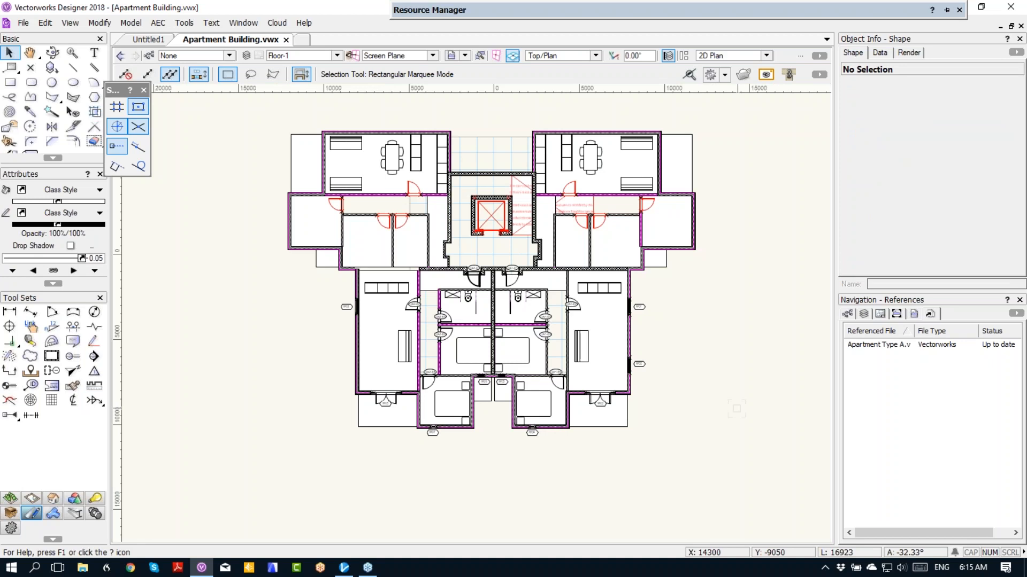
left_click(595, 319)
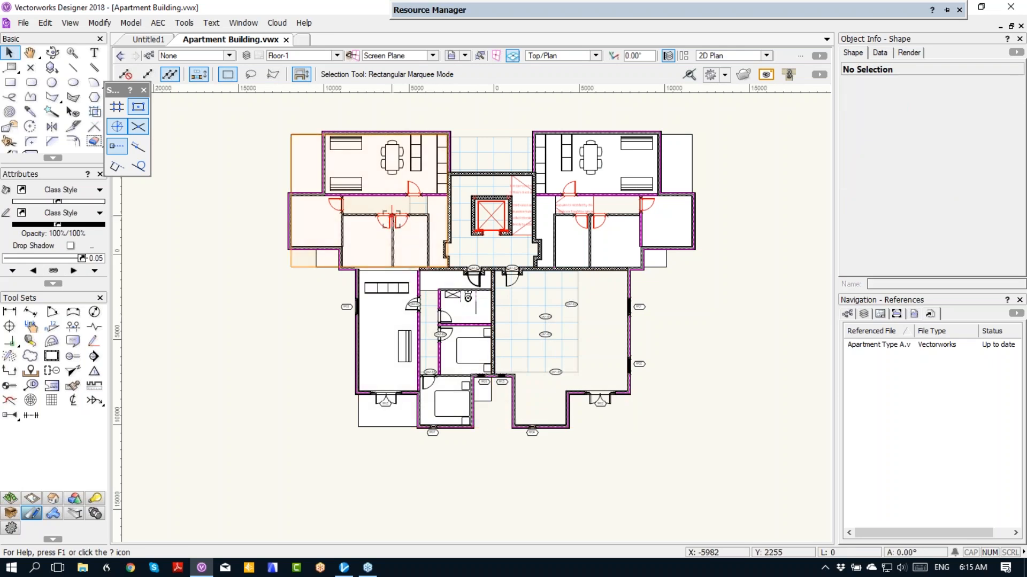
left_click(397, 306)
key("Delete")
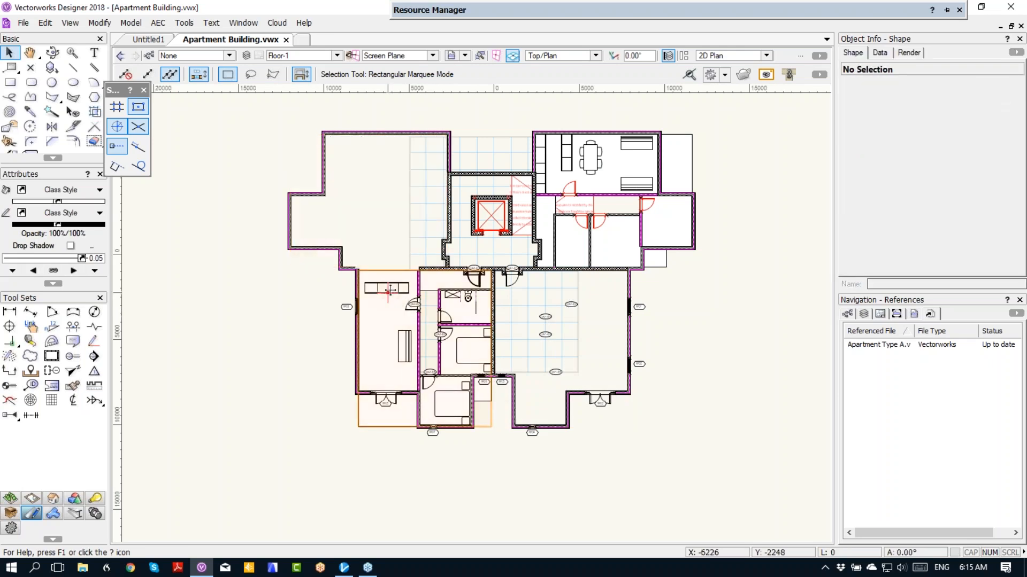
left_click(388, 292)
key("Delete")
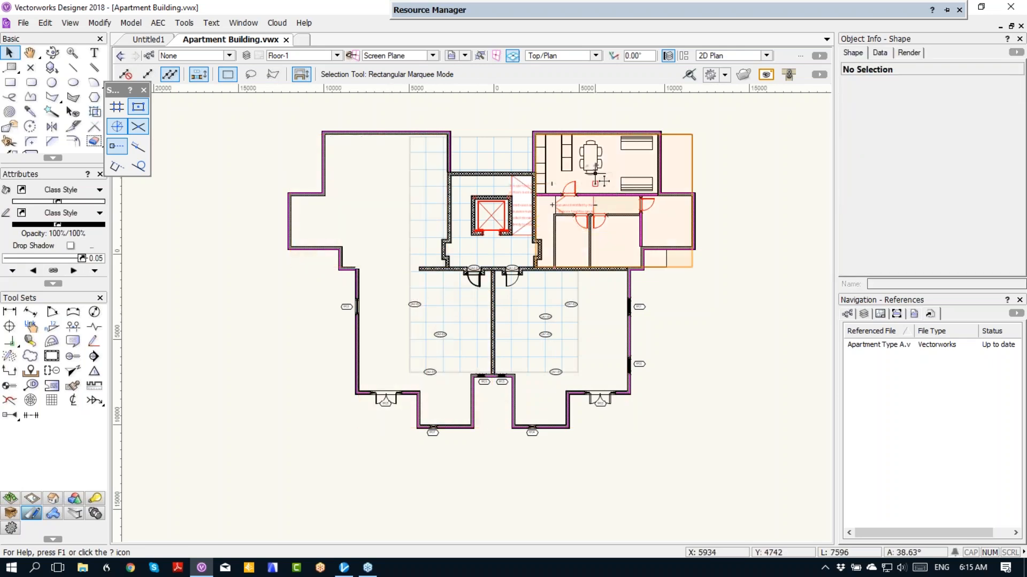
left_click(596, 172)
key("Delete")
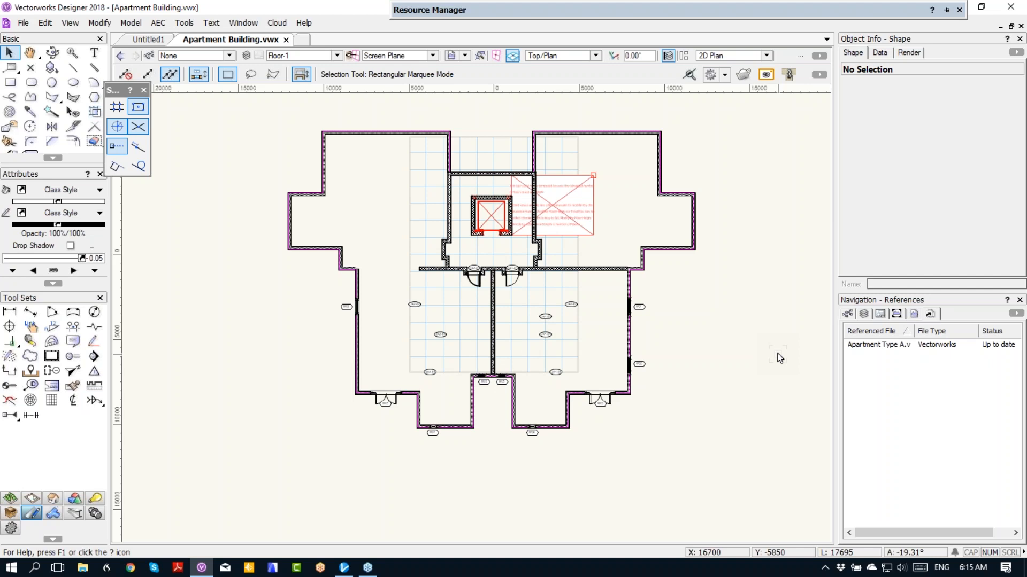
Undo the deletion of the apartment symbols and the preceding changes back to editing Apartment 1, and exit the symbol
key("Delete")
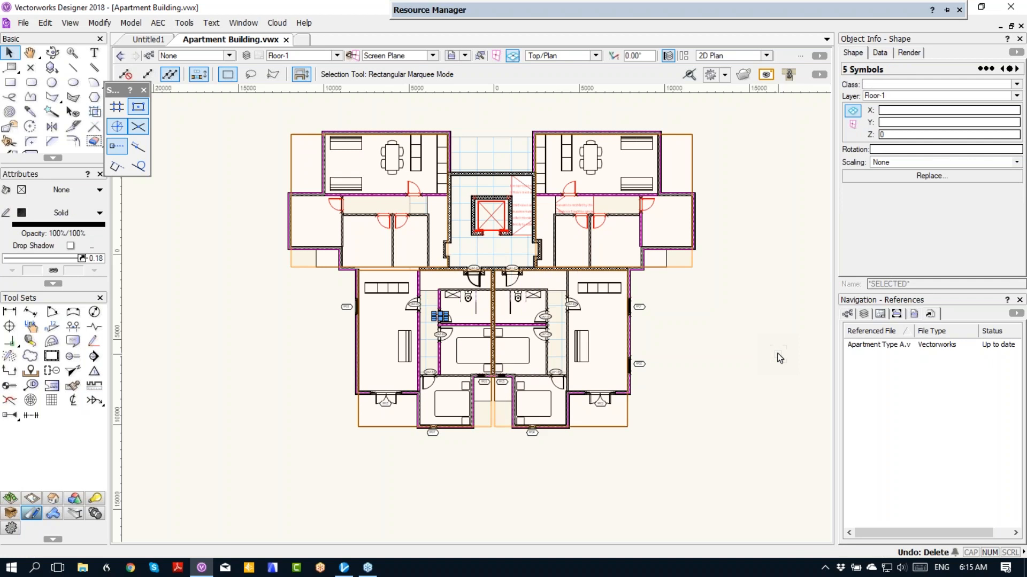
key("KP_3")
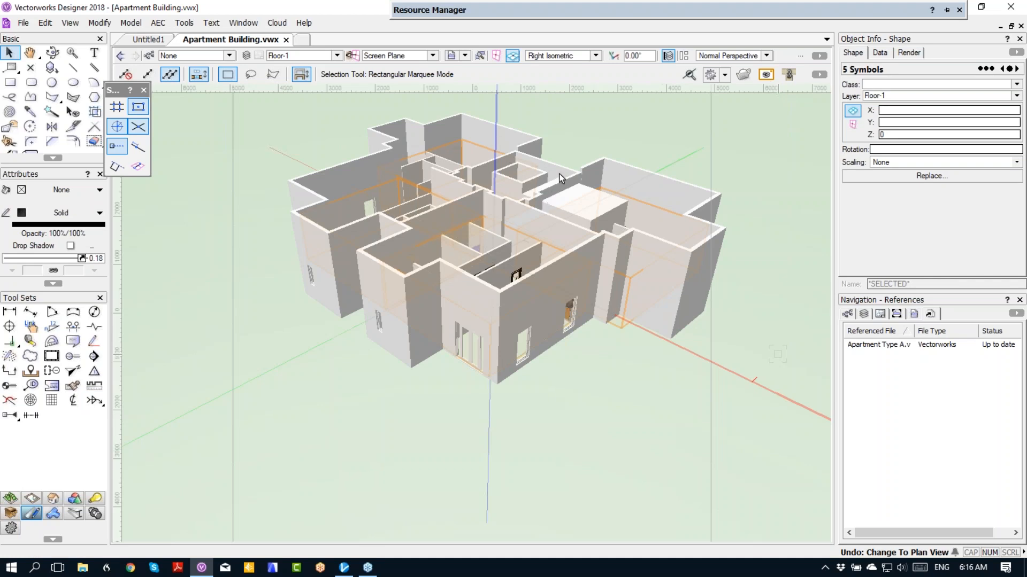
key("ctrl+z")
key("ctrl+z")
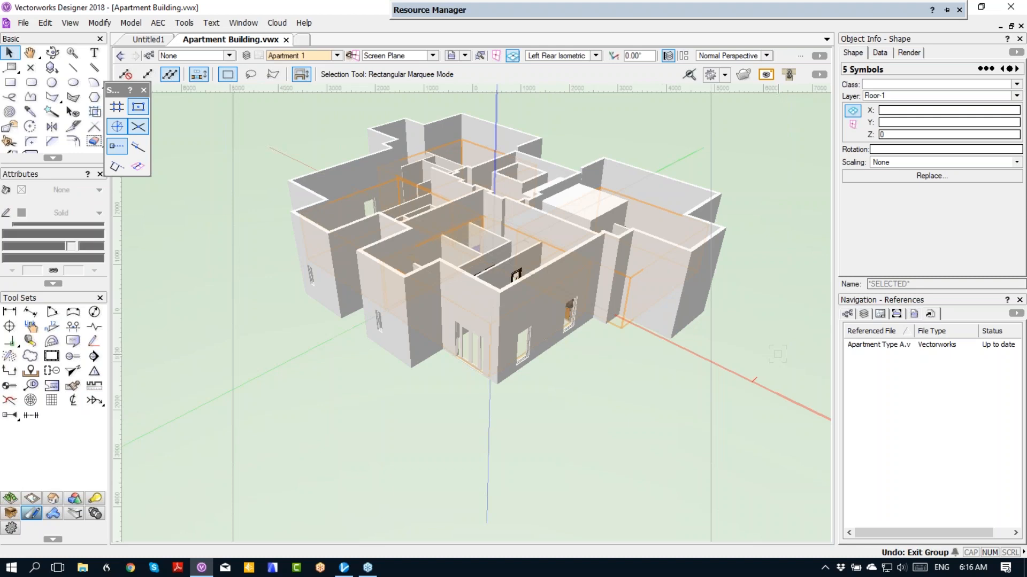
key("ctrl+z")
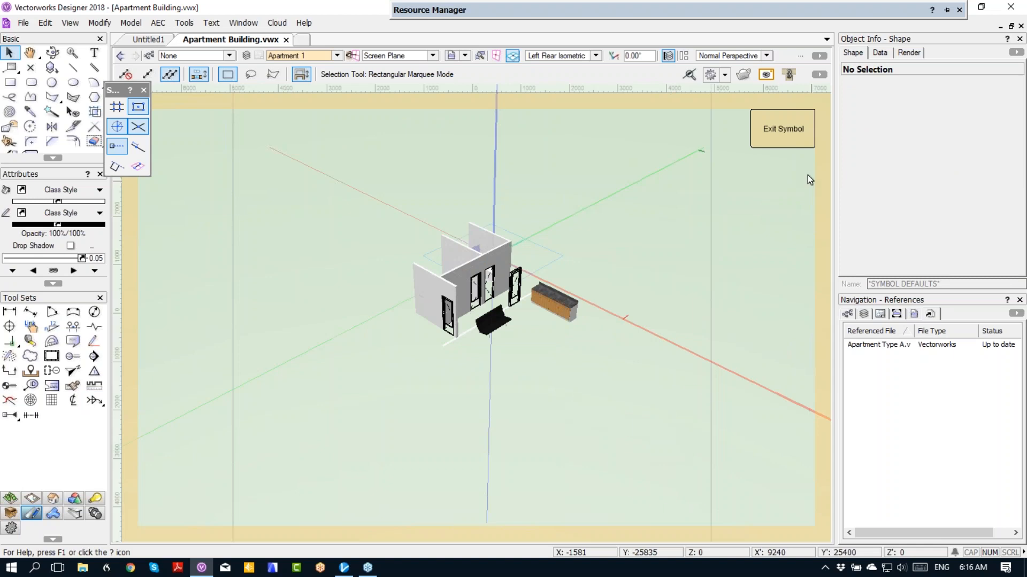
left_click(762, 143)
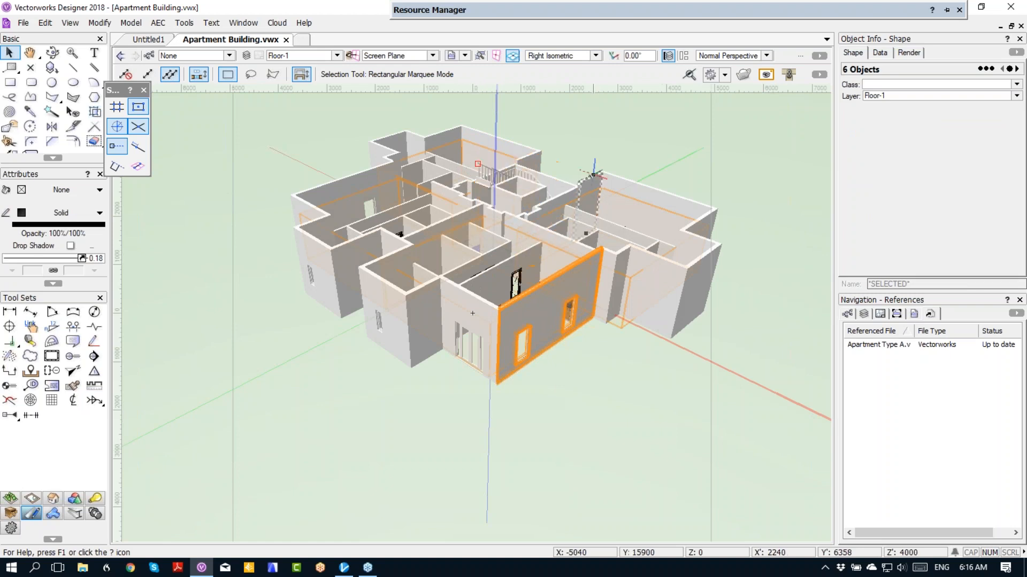
Extend the 190 Proposed Blockwork wall between the front and rear apartments to meet the external wall near window W09
left_click(633, 196)
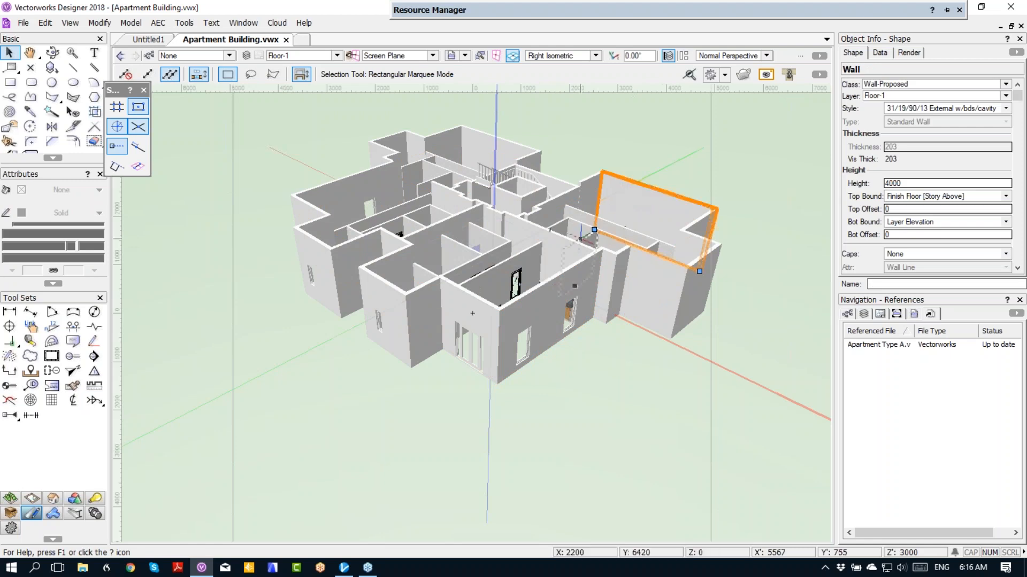
left_click(556, 250)
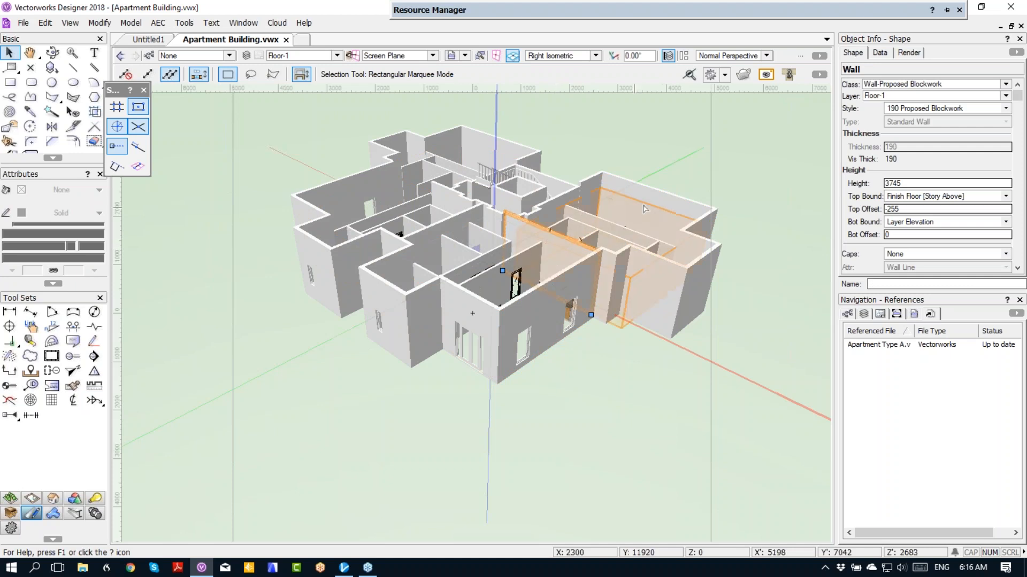
key("KP_0")
scroll(419, 269, "up", 6)
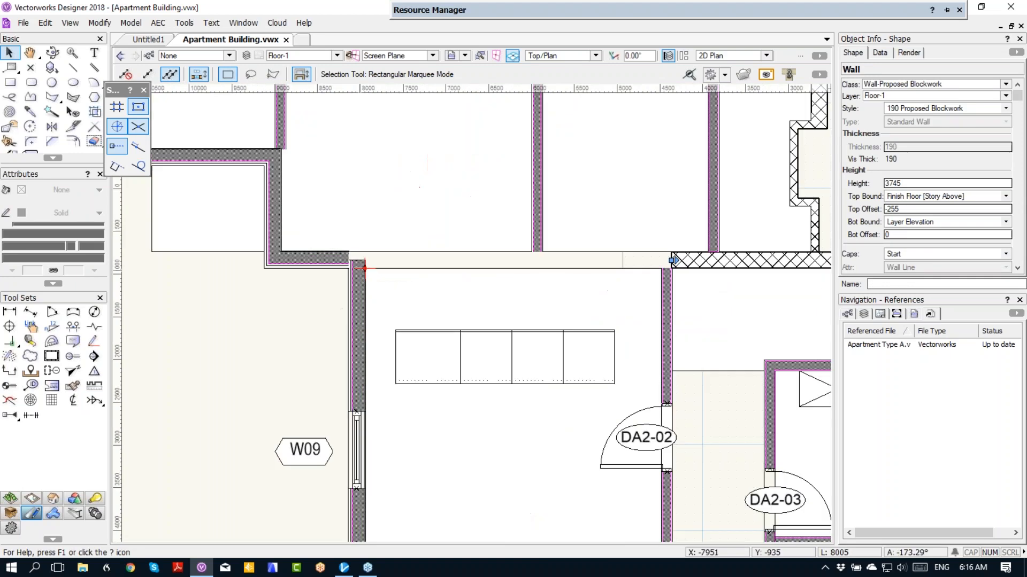
left_click_drag(672, 260, 365, 261)
scroll(369, 262, "down", 5)
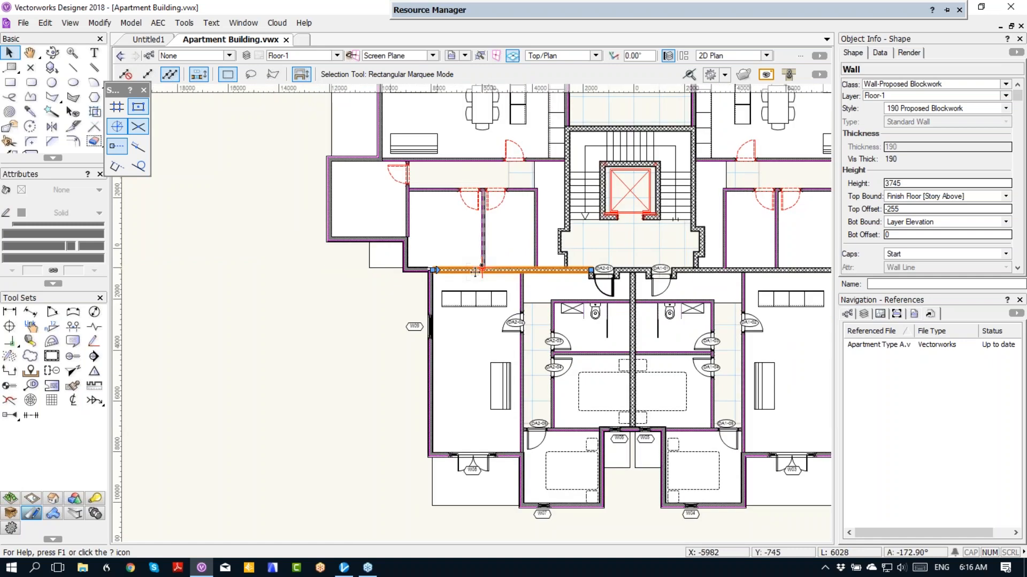
Examine the properties of the external wall holding windows W01 and W02 and of the two Apartment 1 symbols
middle_click_drag(598, 394, 470, 298)
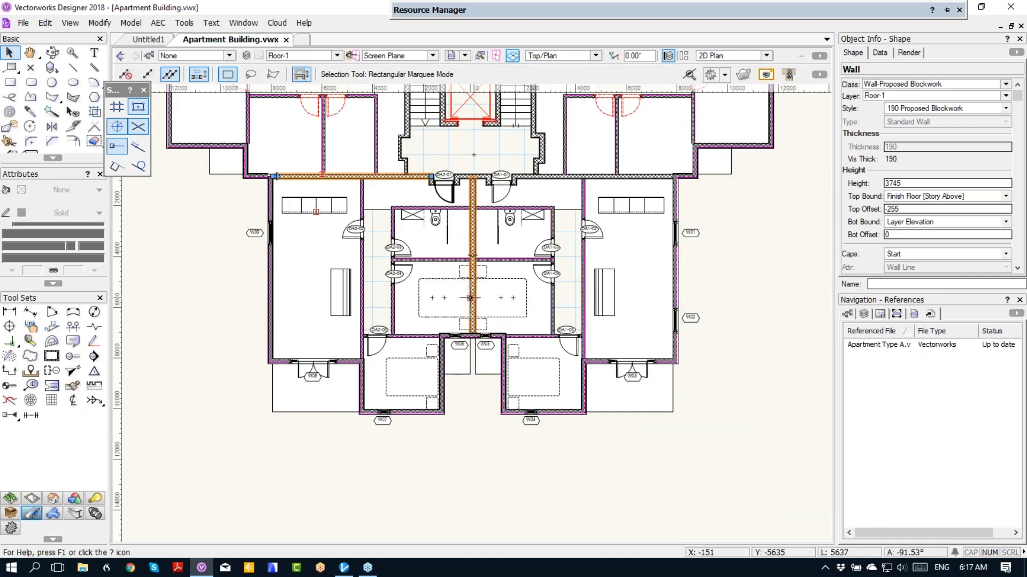
left_click(677, 202)
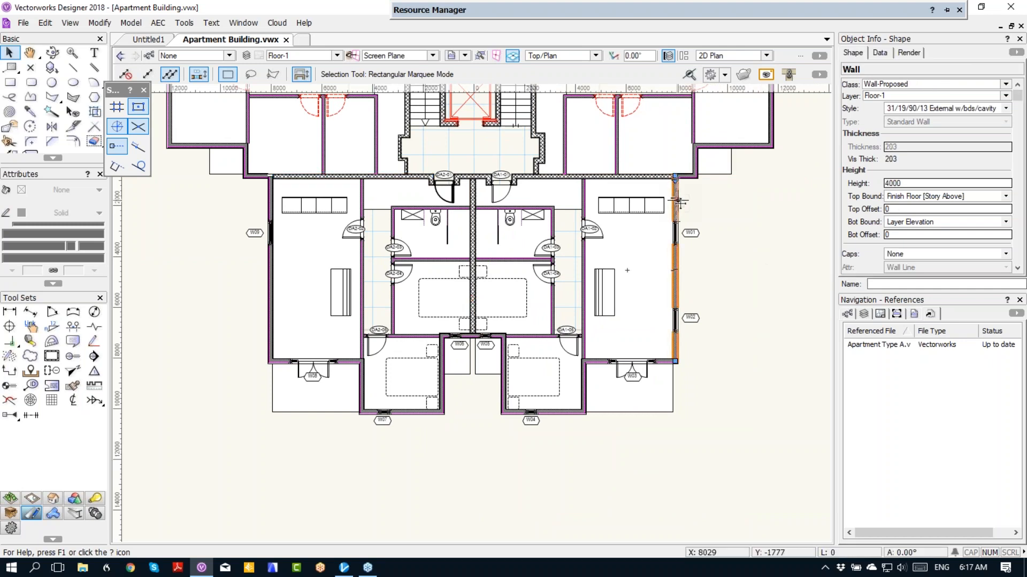
left_click(418, 259)
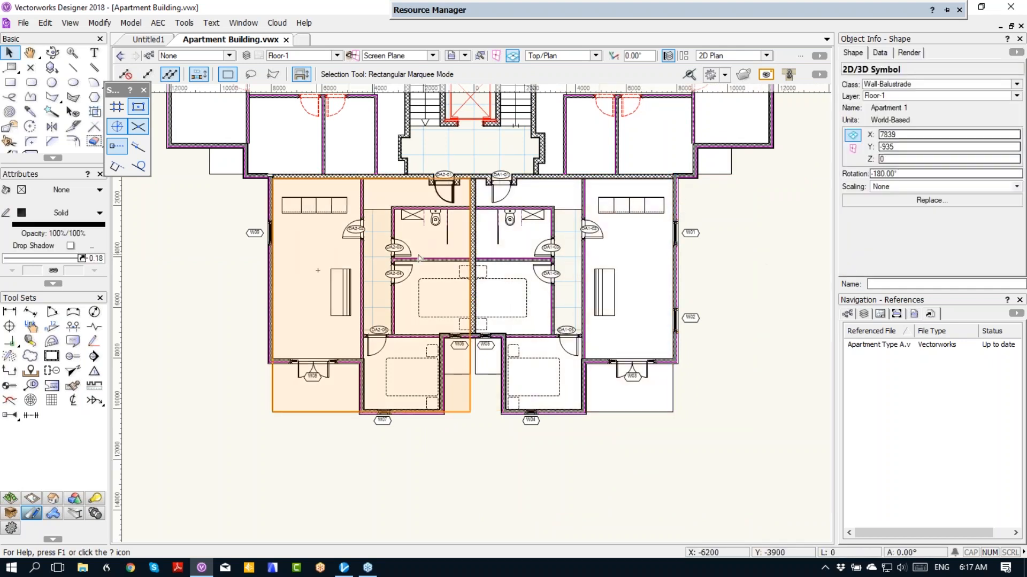
left_click(627, 270)
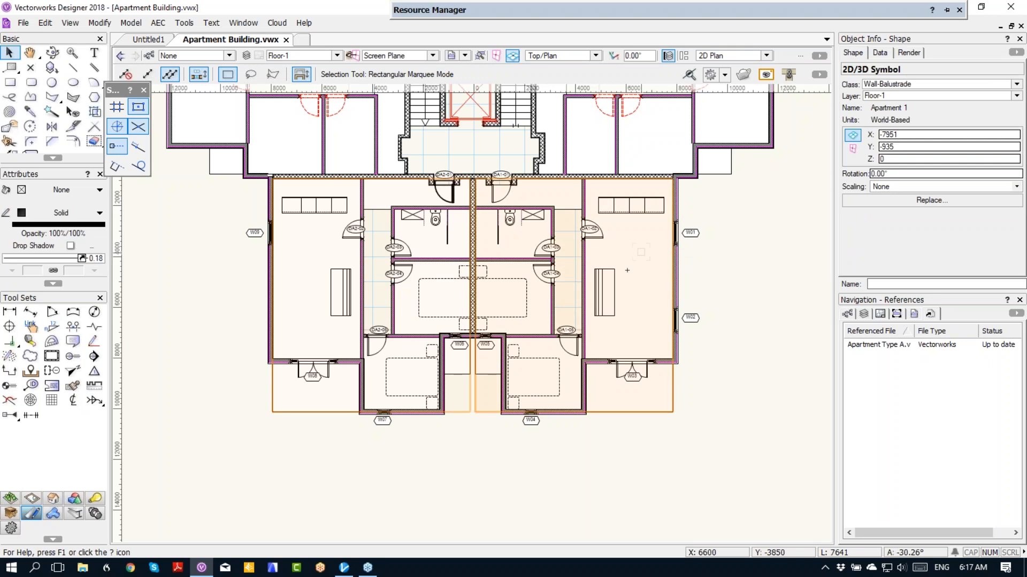
left_click(640, 260)
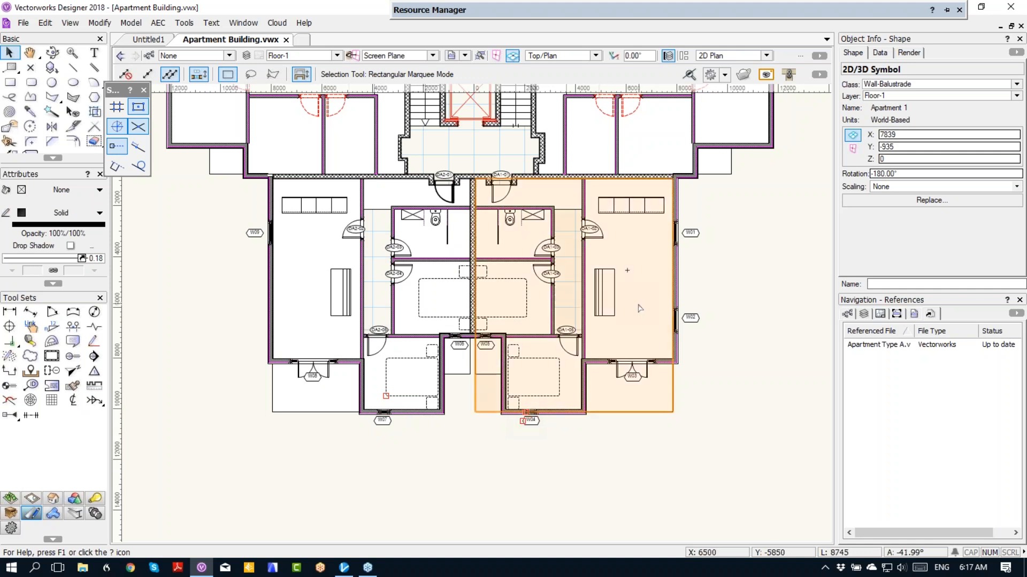
Edit the Apartment 1 symbol and move its four kitchen base cabinets into the room corner at the symbol's origin
scroll(641, 307, "down", 1)
middle_click_drag(643, 307, 456, 511)
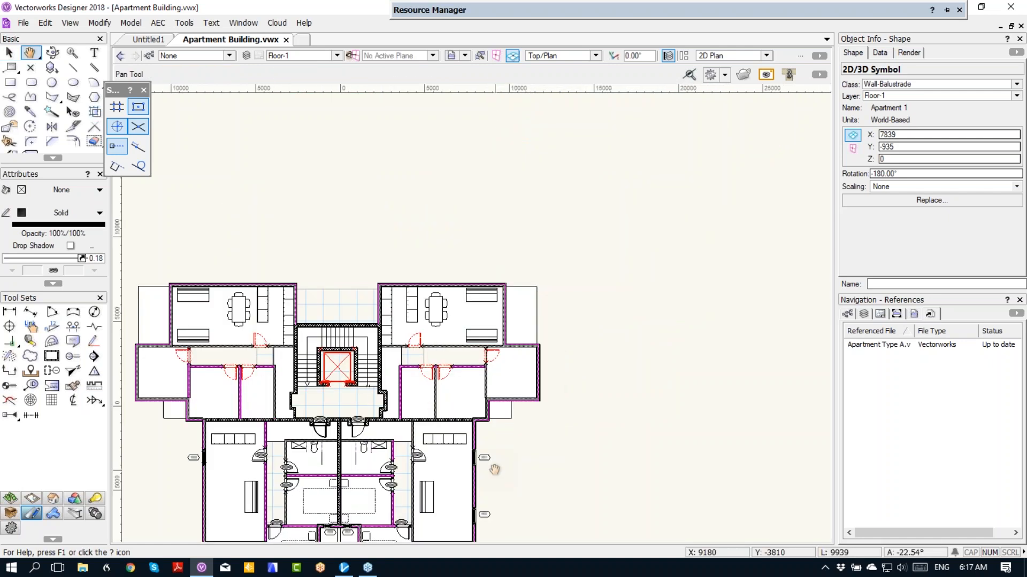
double_click(436, 445)
left_click(561, 352)
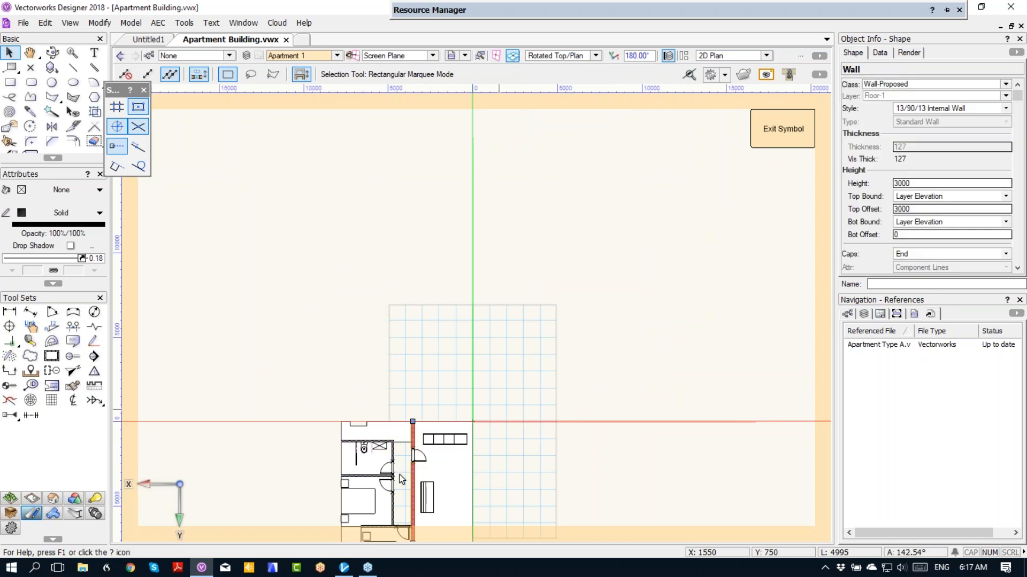
scroll(399, 475, "up", 3)
middle_click_drag(410, 461, 451, 228)
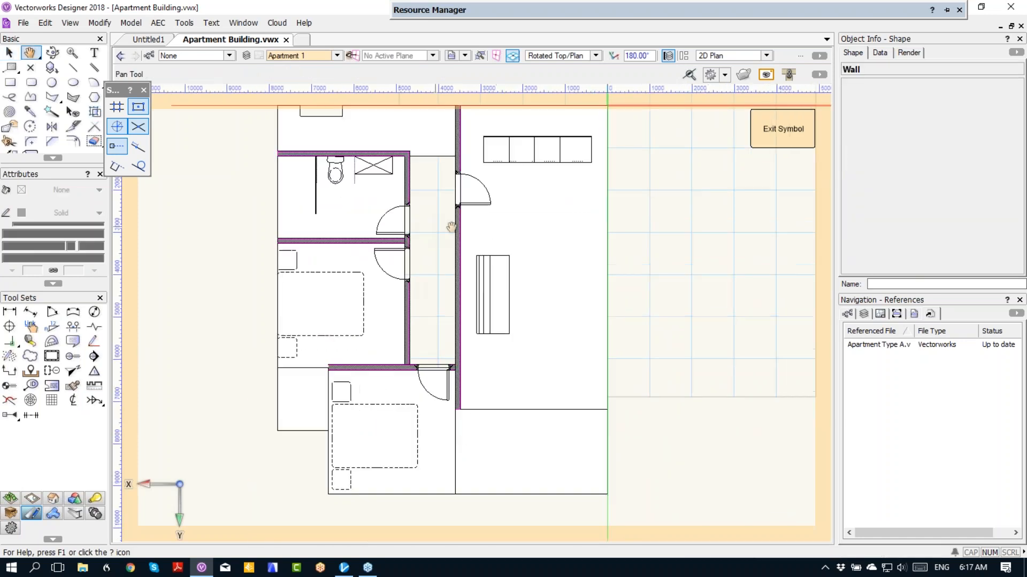
key("x")
left_click(531, 257)
middle_click_drag(531, 257, 491, 491)
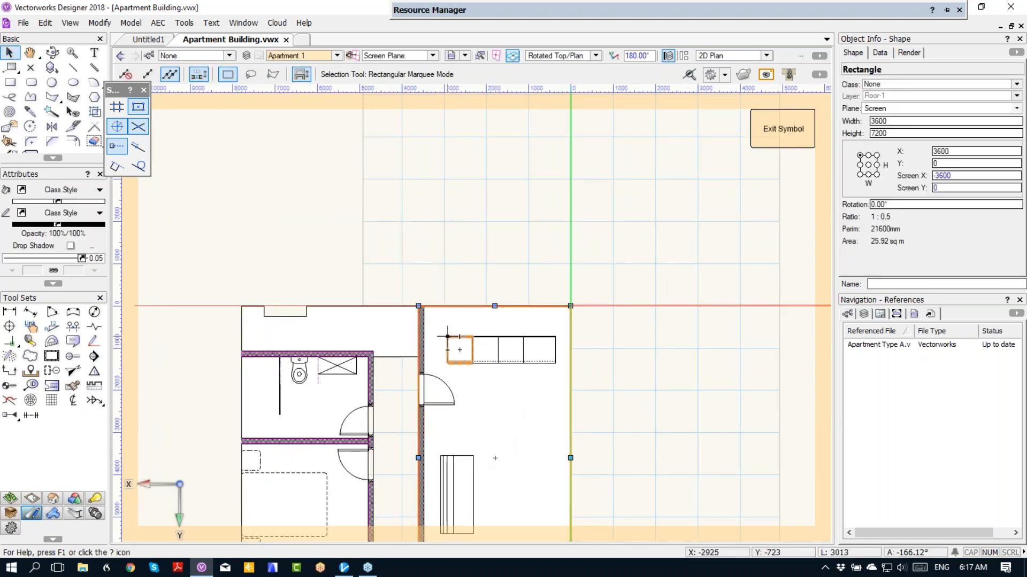
left_click_drag(663, 322, 430, 383)
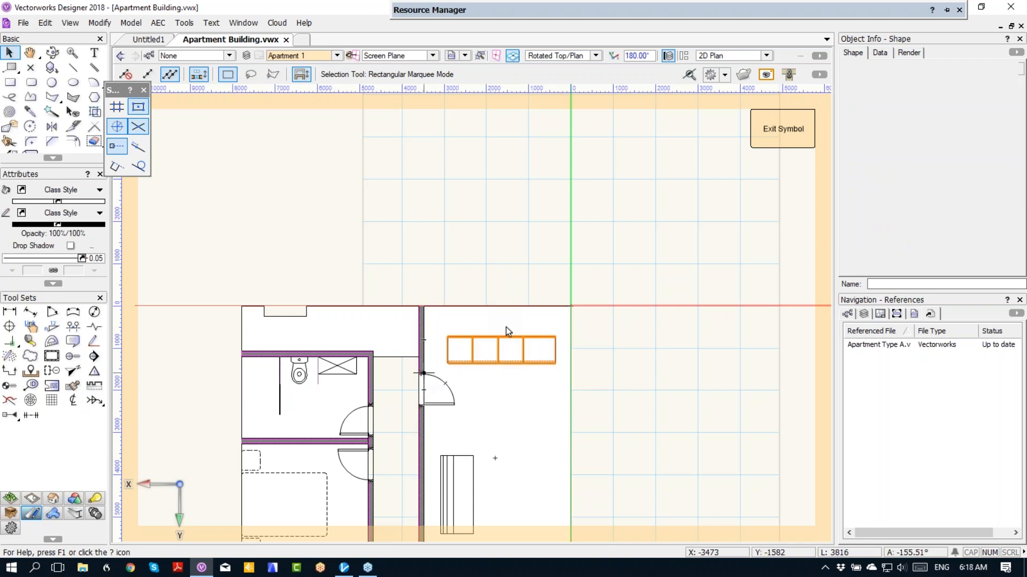
scroll(506, 328, "up", 3)
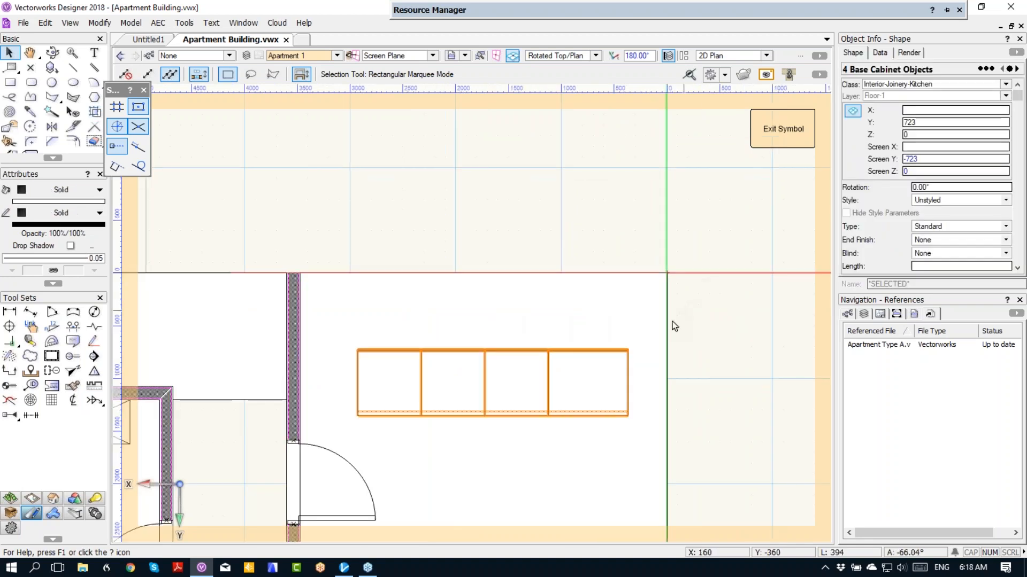
left_click_drag(628, 350, 666, 273)
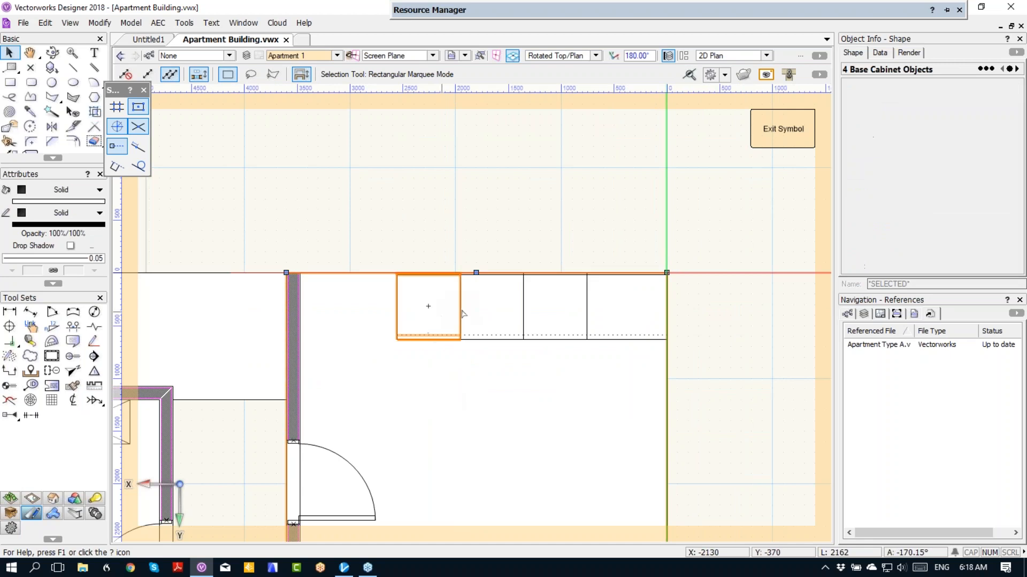
Copy the 757 mm base cabinet to the far end of the run, and copy three cabinets into a parallel row
left_click(631, 327)
left_click_drag(667, 339, 397, 340)
left_click_drag(443, 248, 737, 401)
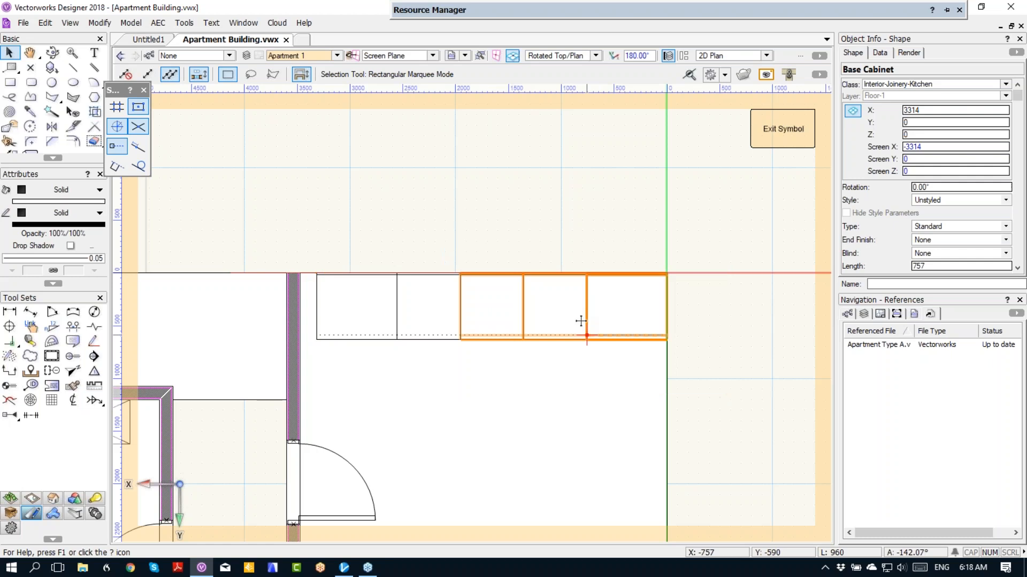
left_click_drag(587, 335, 586, 486)
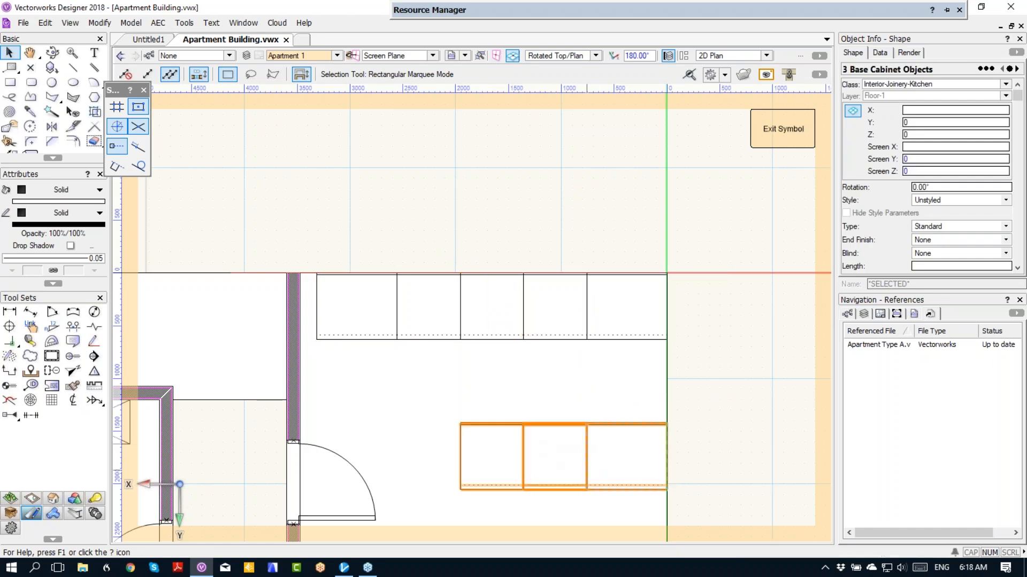
Rotate the three copied base cabinets 180° to face the wall run, and exit the Apartment 1 symbol
key("ctrl+l")
key("ctrl+l")
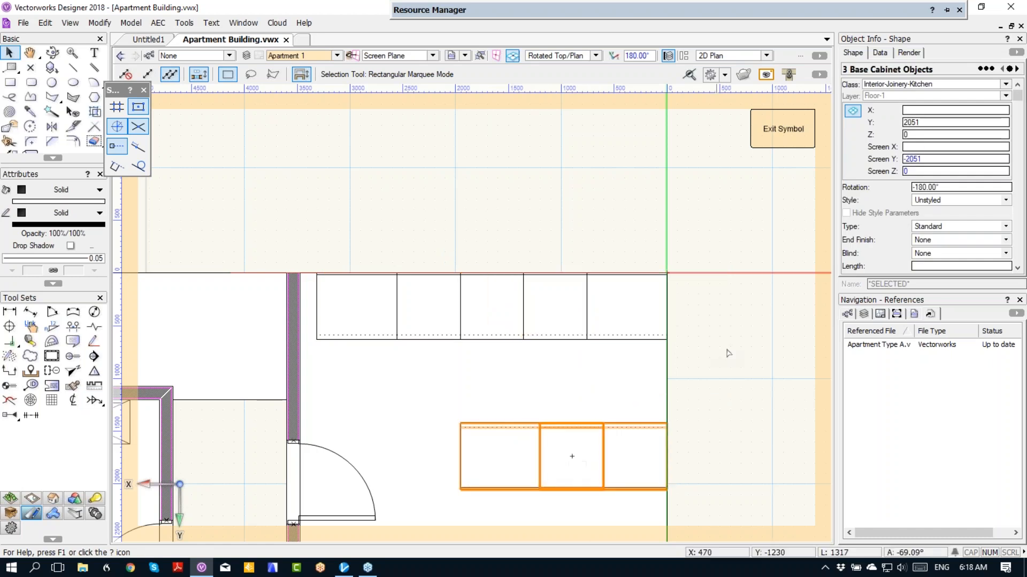
left_click(782, 135)
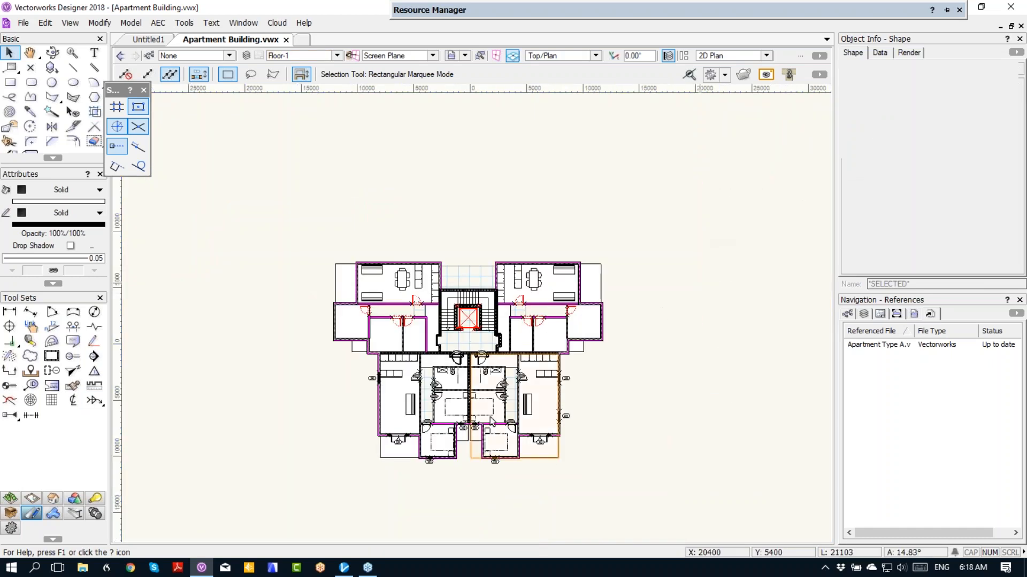
Inspect the edited Apartment 1 symbols on the Floor-1 plan and an Apartment 2 symbol
left_click(491, 421)
scroll(491, 421, "up", 1)
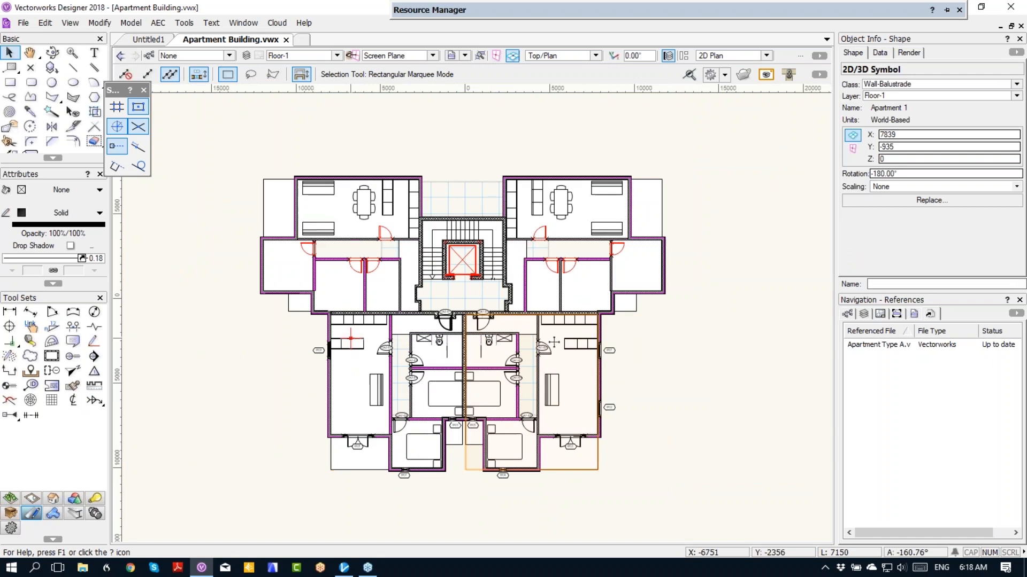
left_click(566, 192)
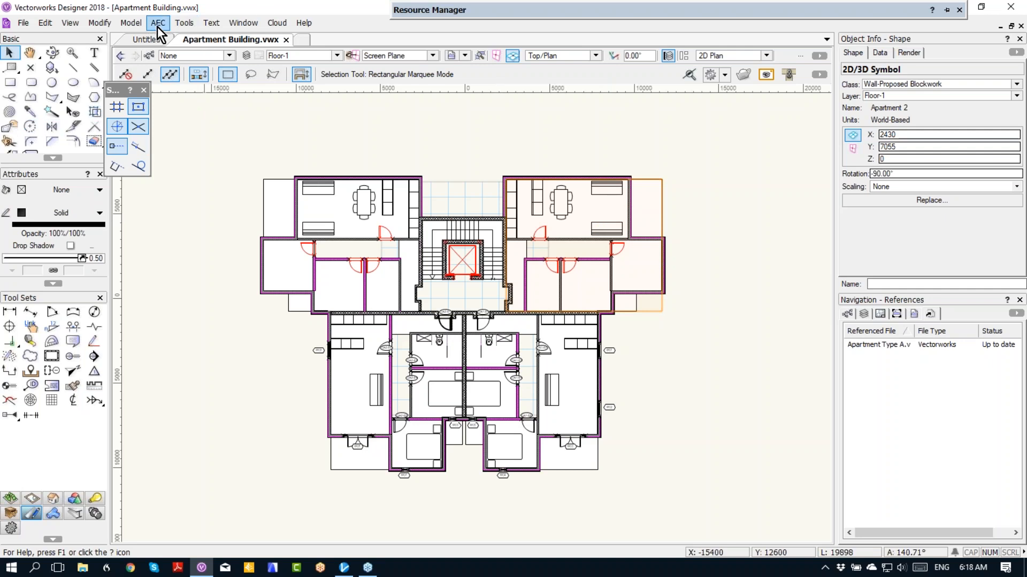
Review the design layers and the story elevations in the Organization dialog, and close it
left_click(246, 56)
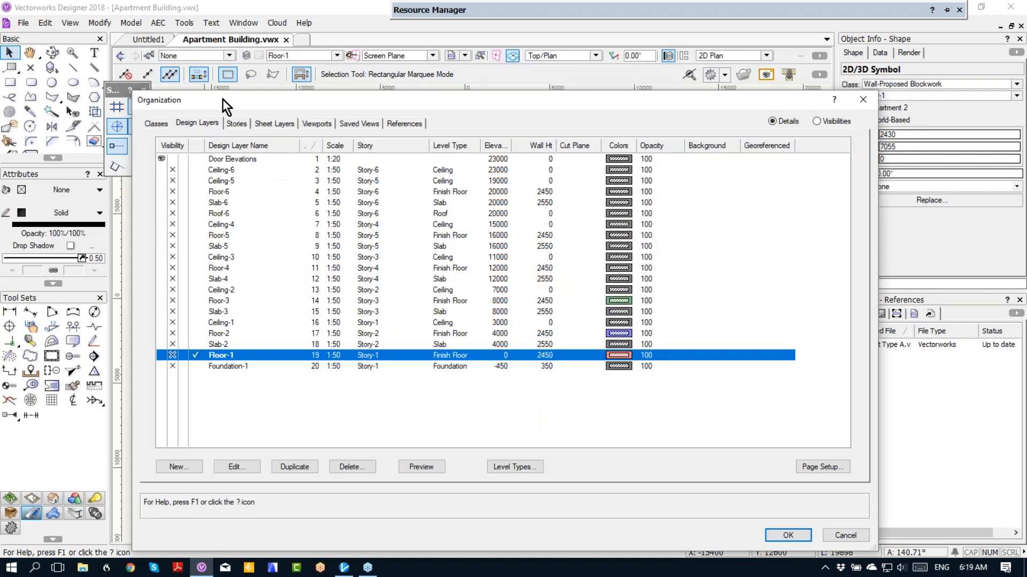
left_click(233, 123)
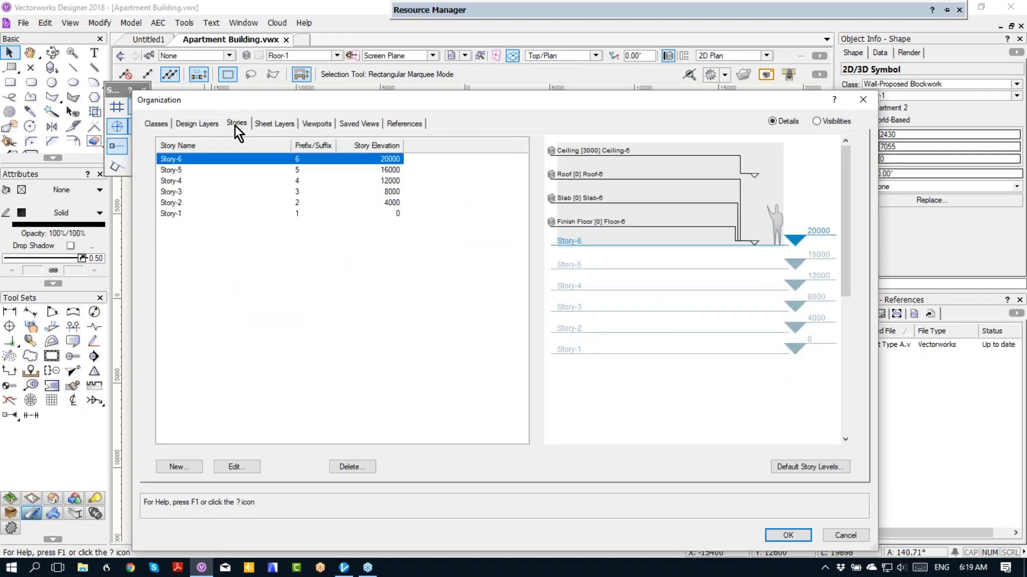
left_click(788, 536)
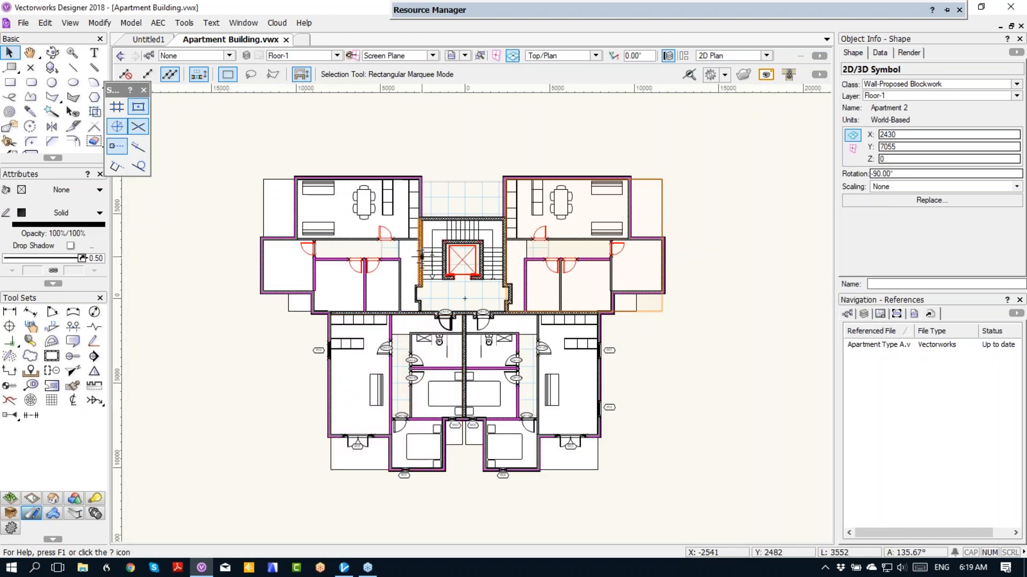
left_click(335, 107)
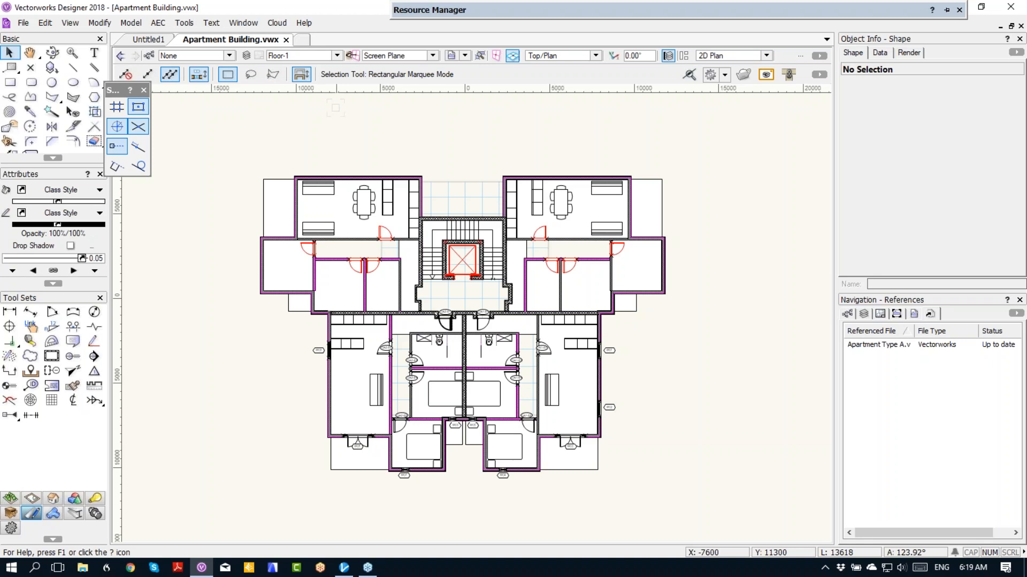
left_click(548, 350)
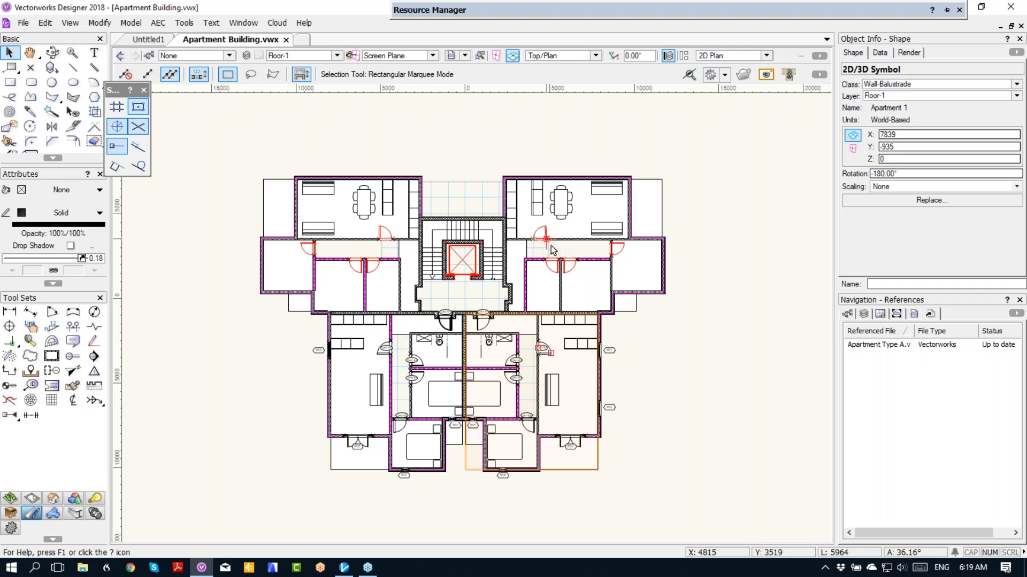
left_click(762, 347)
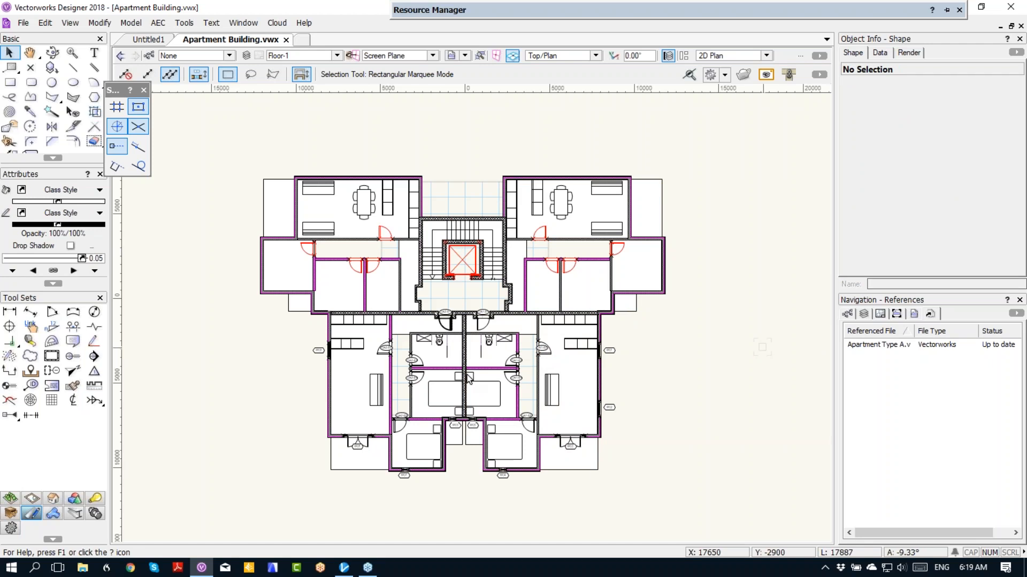
Switch to the PDF manual and read the notes on shell walls, apartment symbols and the Stories section
left_click(344, 567)
left_click_drag(21, 1, 499, 1)
scroll(555, 333, "down", 3)
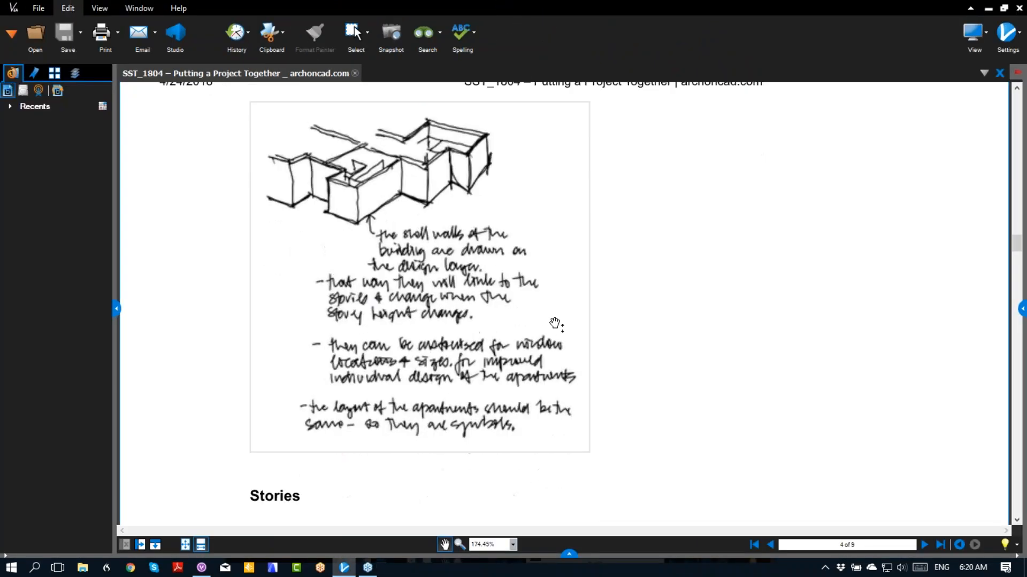
scroll(491, 258, "down", 10)
scroll(490, 258, "down", 8)
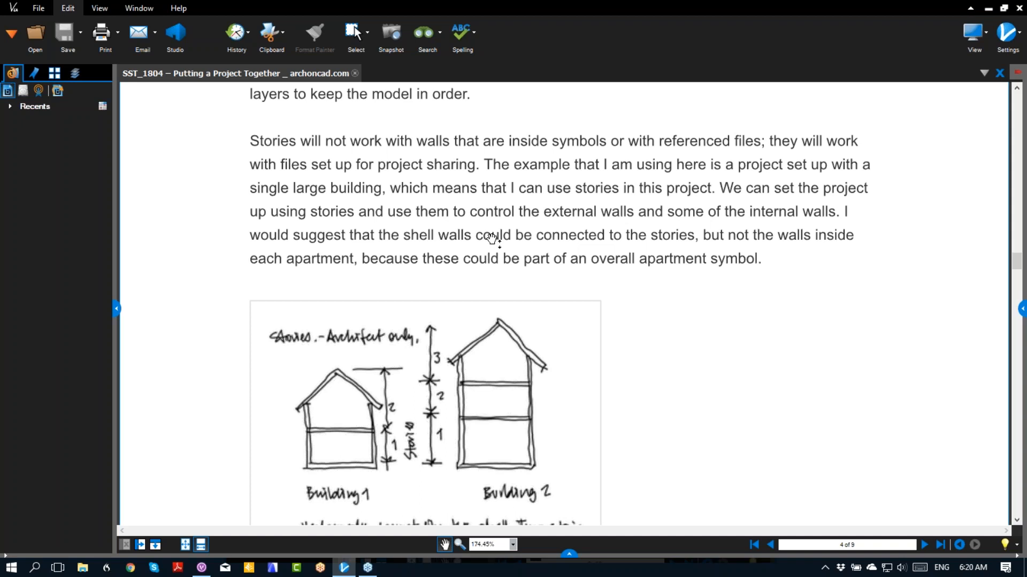
Read the manual's sketch and notes on where stories are unsuitable and its section on Object Styles
scroll(492, 239, "down", 3)
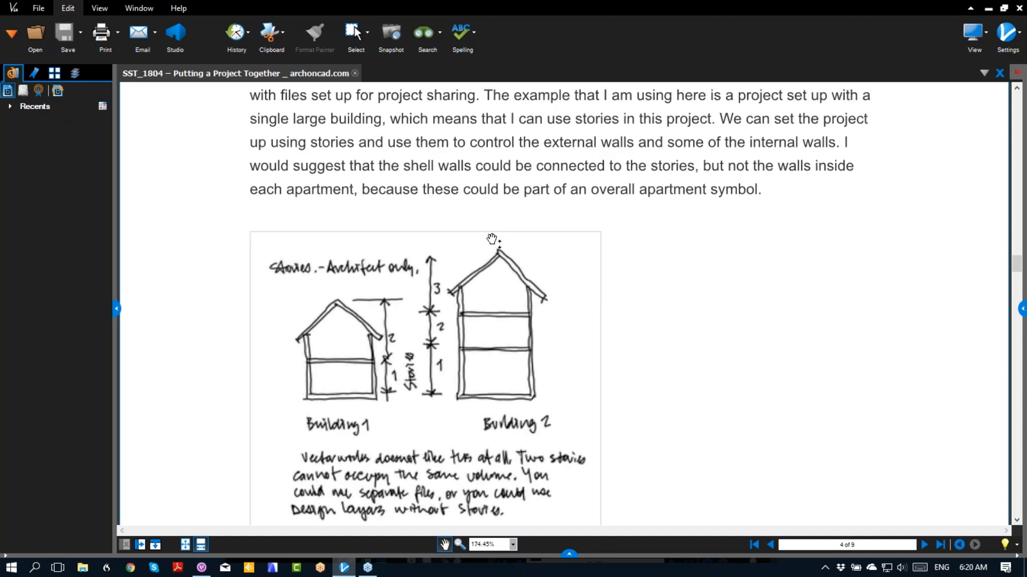
scroll(410, 335, "down", 3)
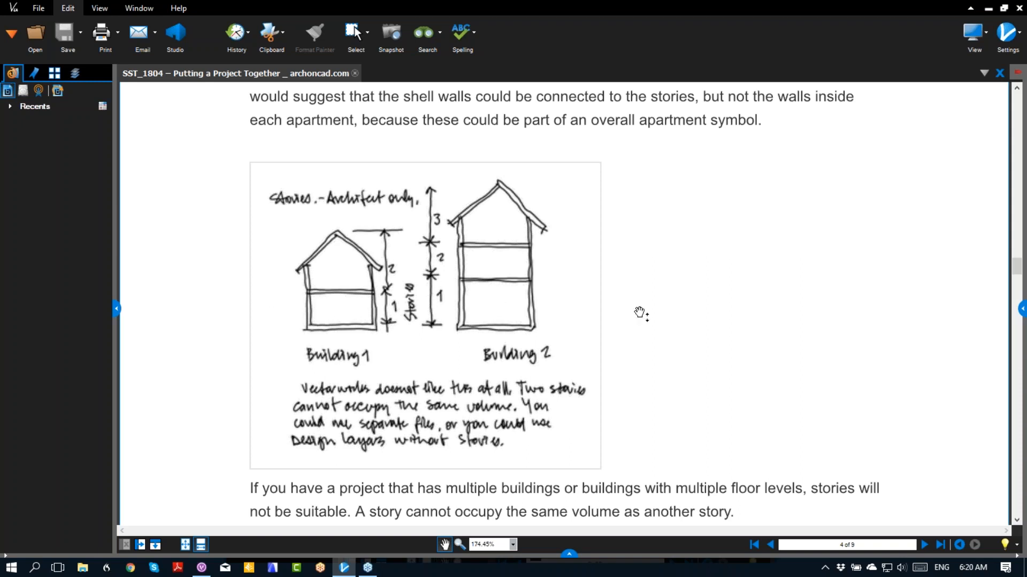
scroll(640, 313, "down", 1)
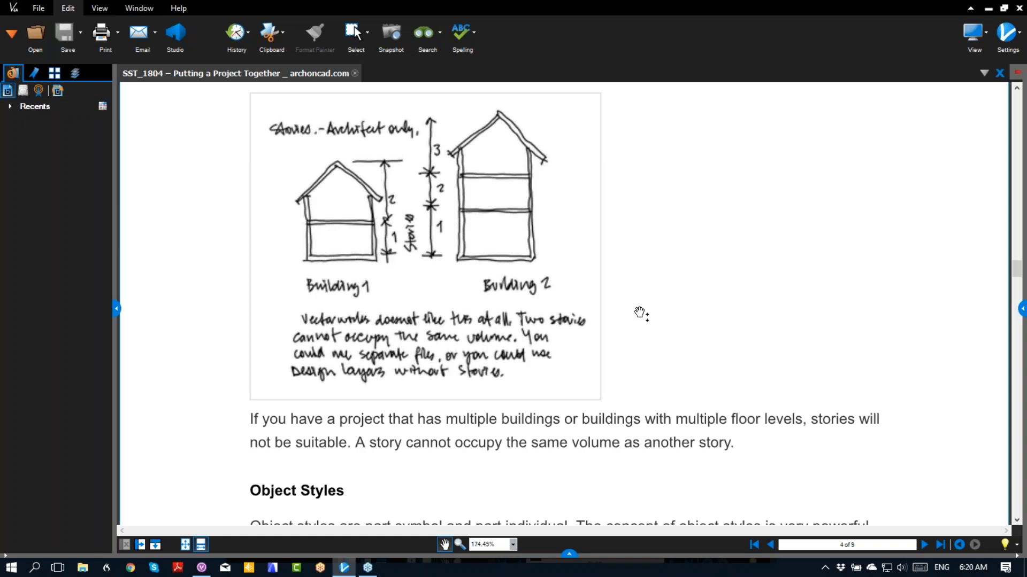
scroll(640, 313, "down", 1)
scroll(640, 313, "down", 4)
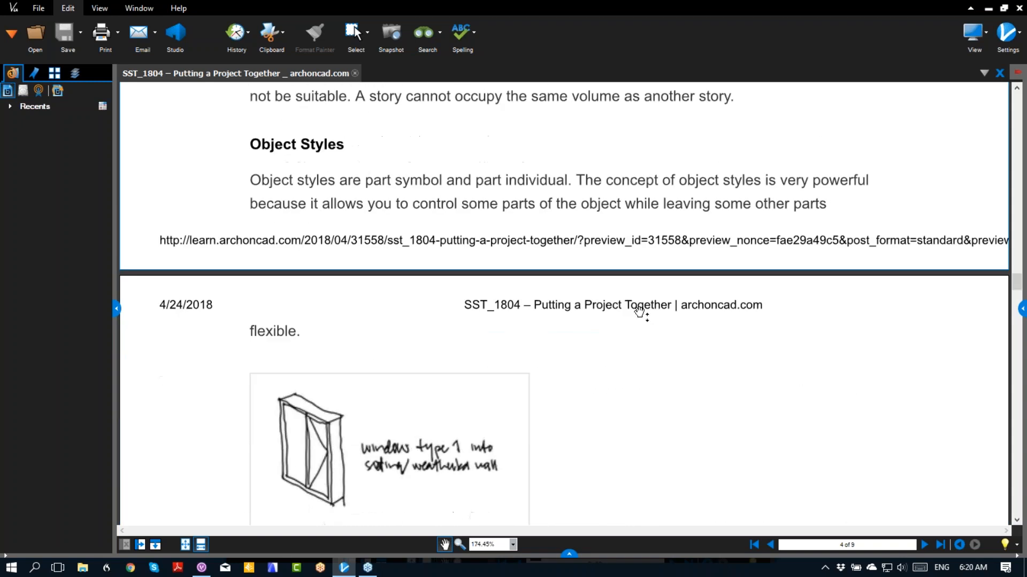
scroll(640, 313, "down", 3)
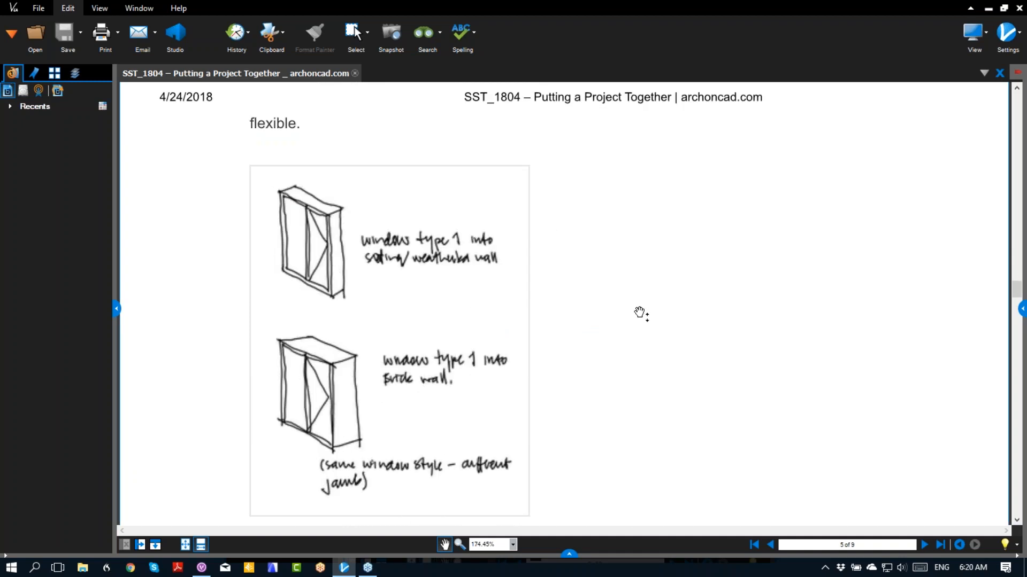
Switch to Vectorworks and inspect the style parameters of the W03 double-door unit in the Floor-1 apartment wall
key("super+Tab")
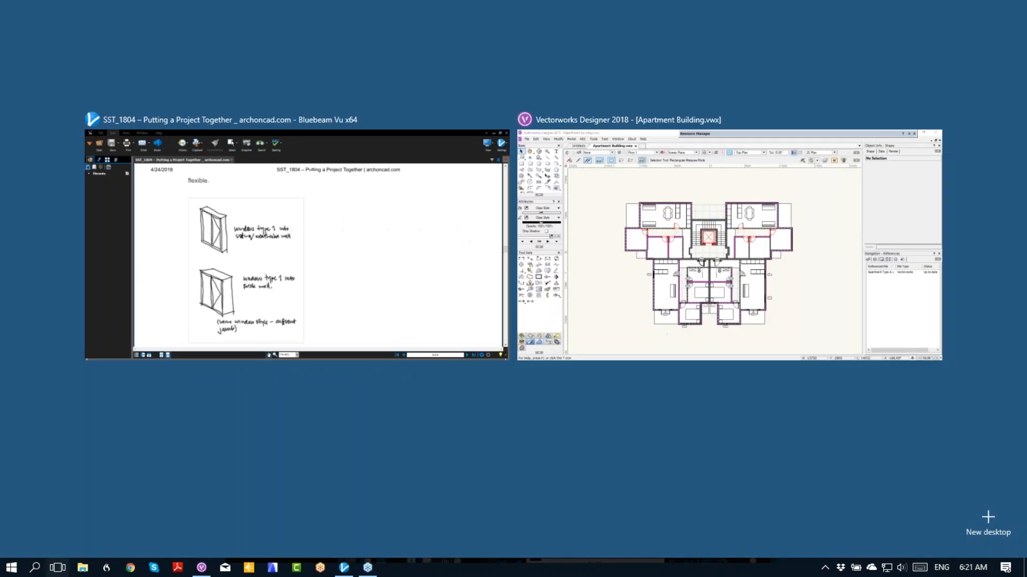
left_click(710, 252)
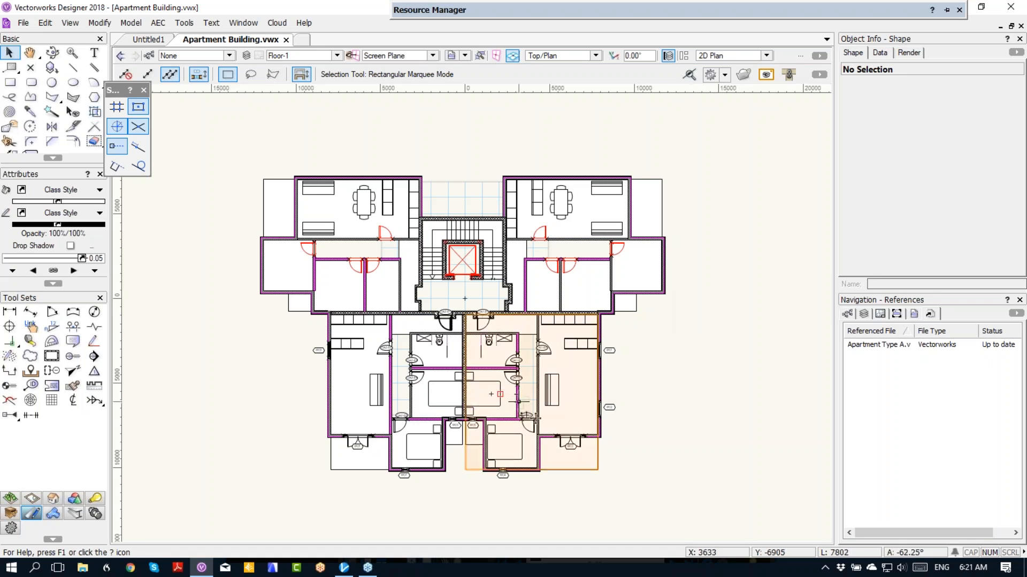
scroll(573, 442, "up", 4)
left_click(560, 416)
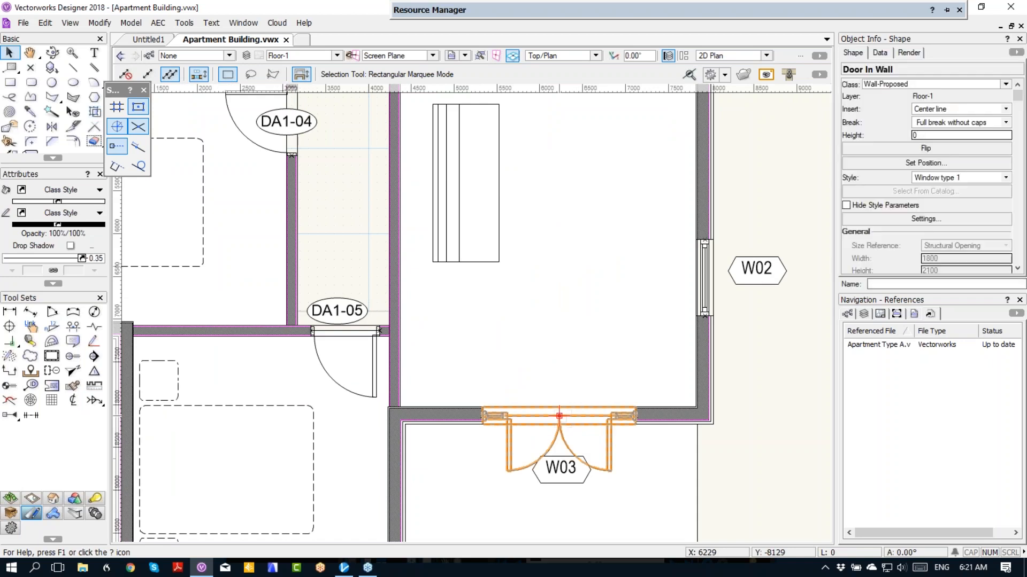
scroll(851, 270, "down", 1)
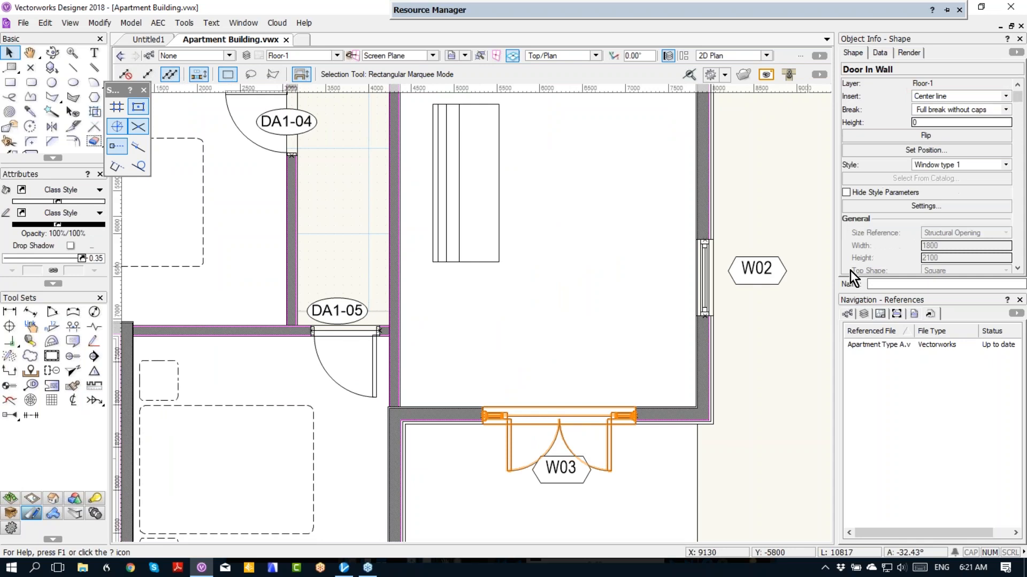
scroll(634, 414, "down", 1)
scroll(663, 421, "down", 1)
middle_click_drag(536, 417, 284, 541)
middle_click_drag(644, 279, 714, 448)
Browse the file's Doors and Apartments resource folders, collapsing the Favorites and Vectorworks Libraries groups
mouse_move(606, 8)
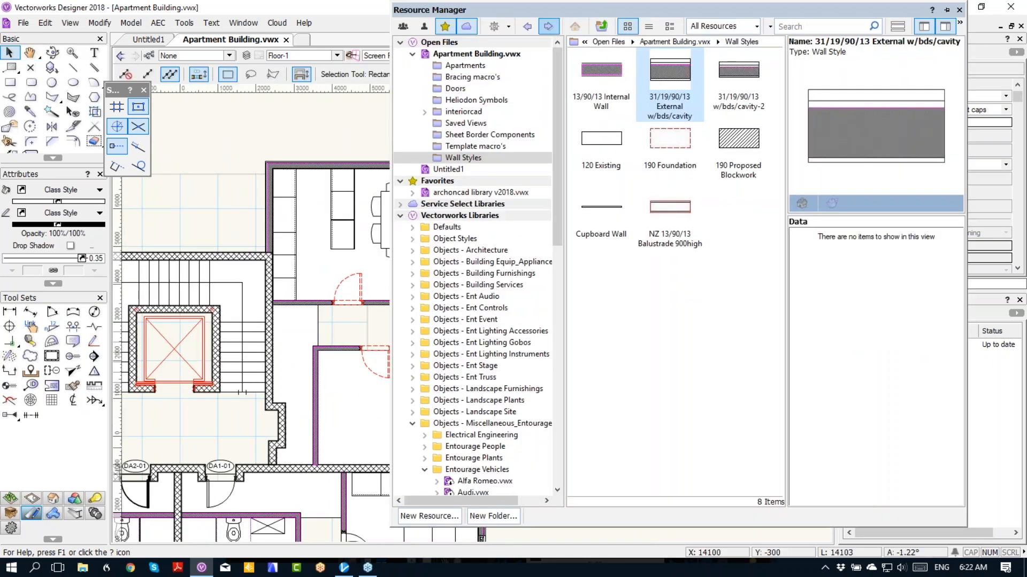
left_click(455, 88)
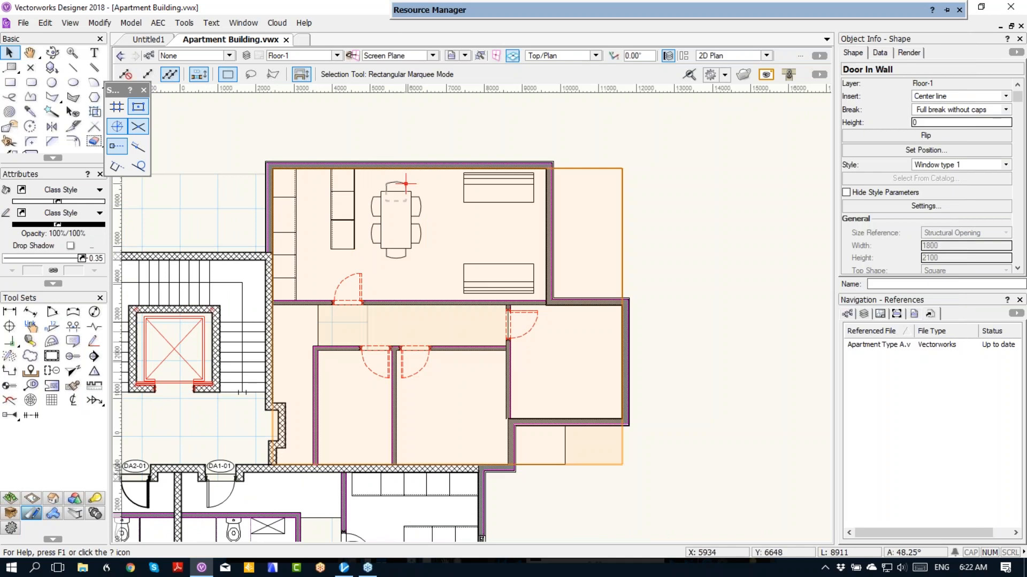
mouse_move(454, 9)
left_click(400, 182)
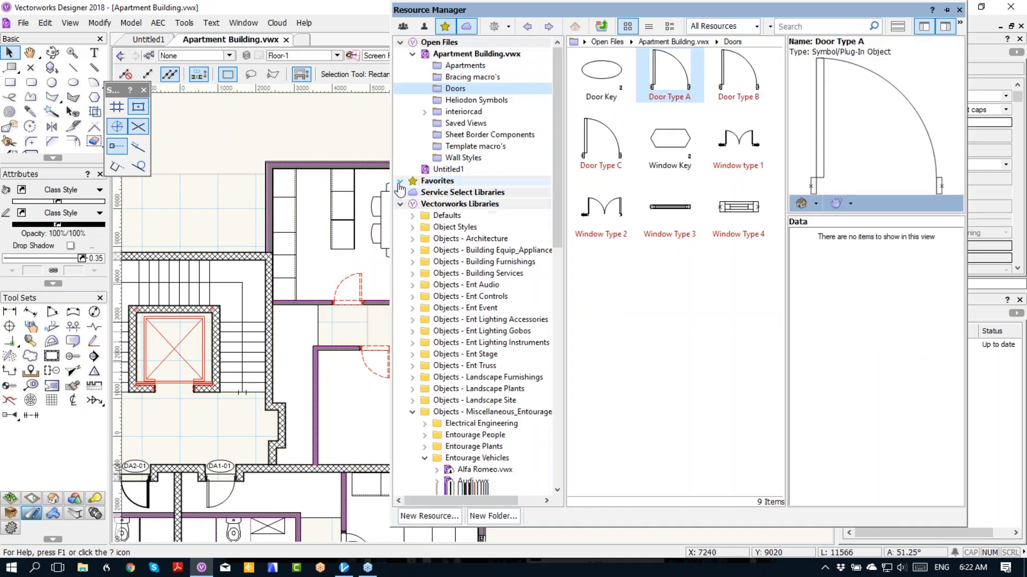
left_click(400, 204)
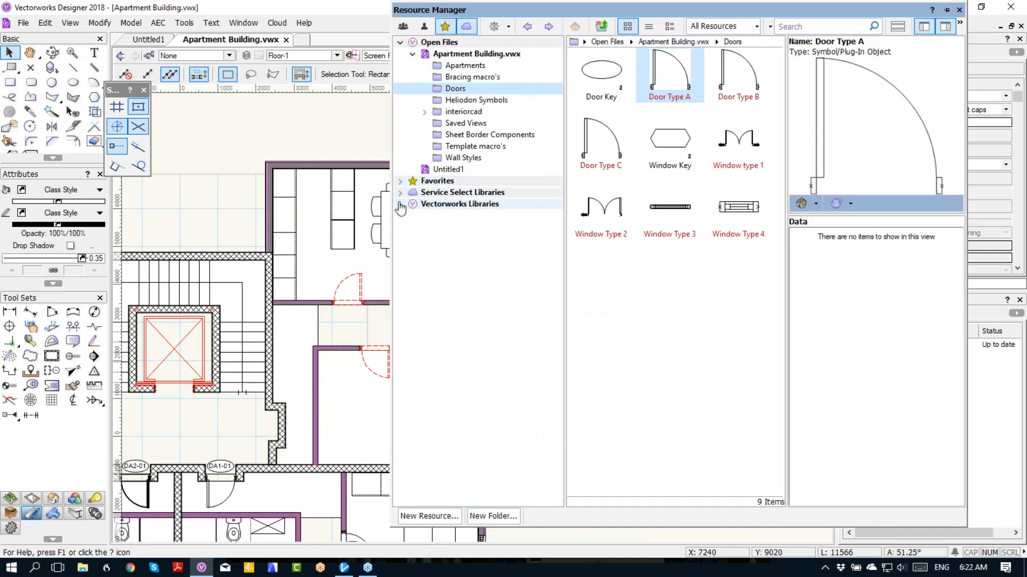
left_click(466, 54)
left_click(464, 65)
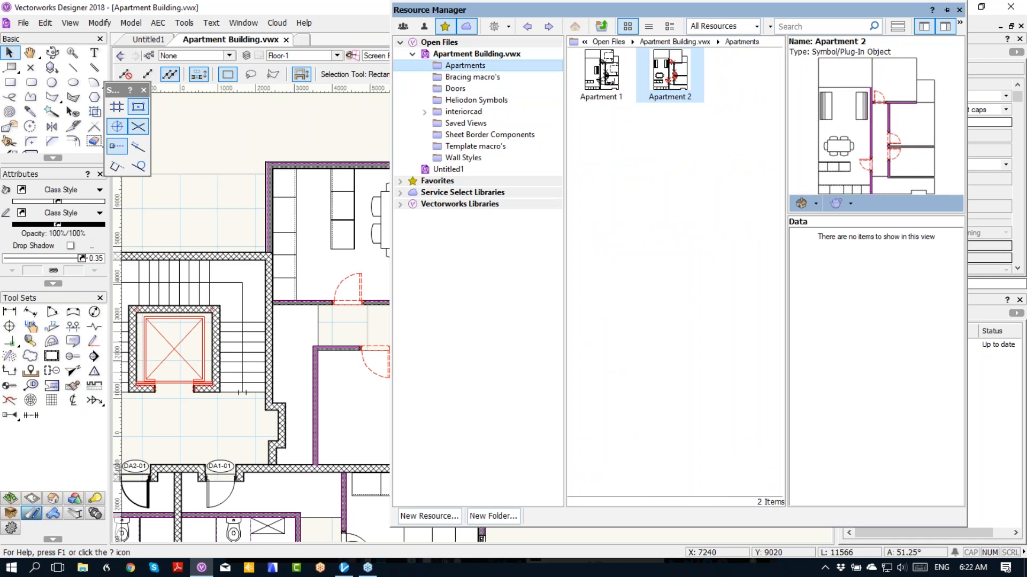
left_click(455, 89)
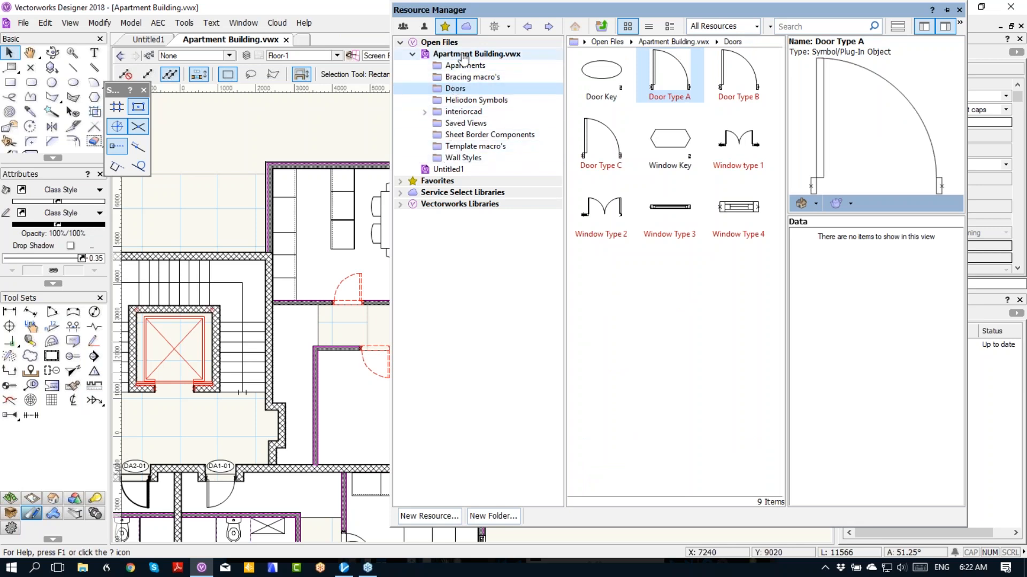
Create a symbol folder named Funiture inside the Doors resource folder
left_click(493, 516)
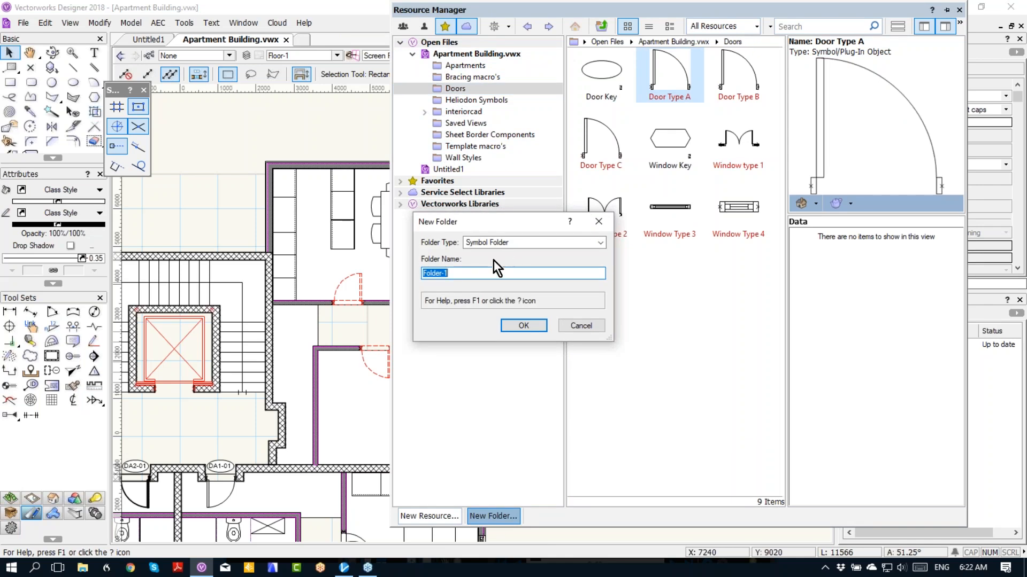
type("Funiture")
key("Return")
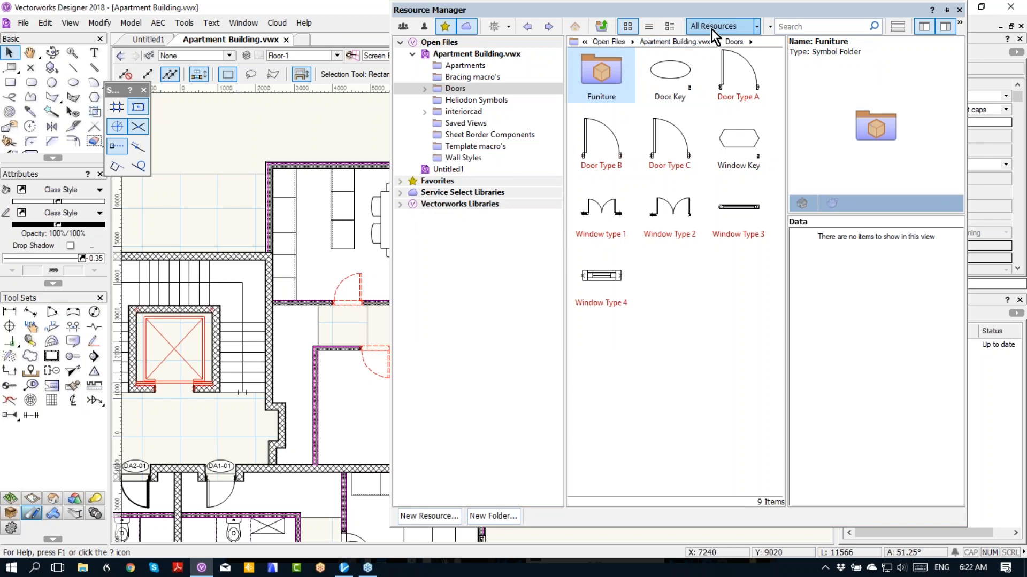
Try to move the Bed-Queen symbol from the Apartment Building.vwx resources into a folder
left_click(514, 59)
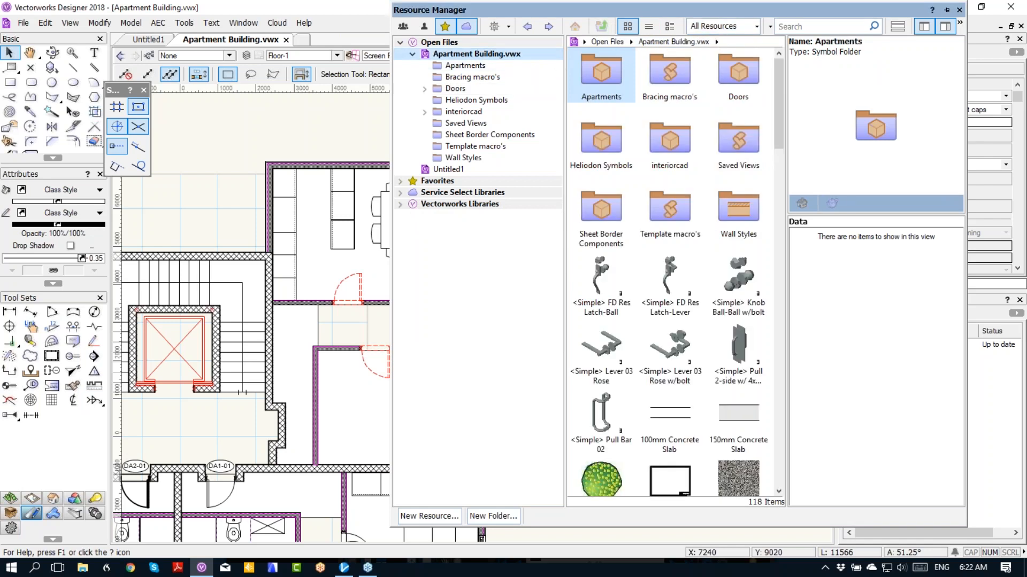
left_click_drag(778, 104, 777, 184)
left_click(615, 107)
left_click_drag(628, 105, 515, 81)
left_click_drag(601, 128, 601, 127)
Move the Funiture folder out of Doors to the top level of Apartment Building.vwx
left_click(424, 90)
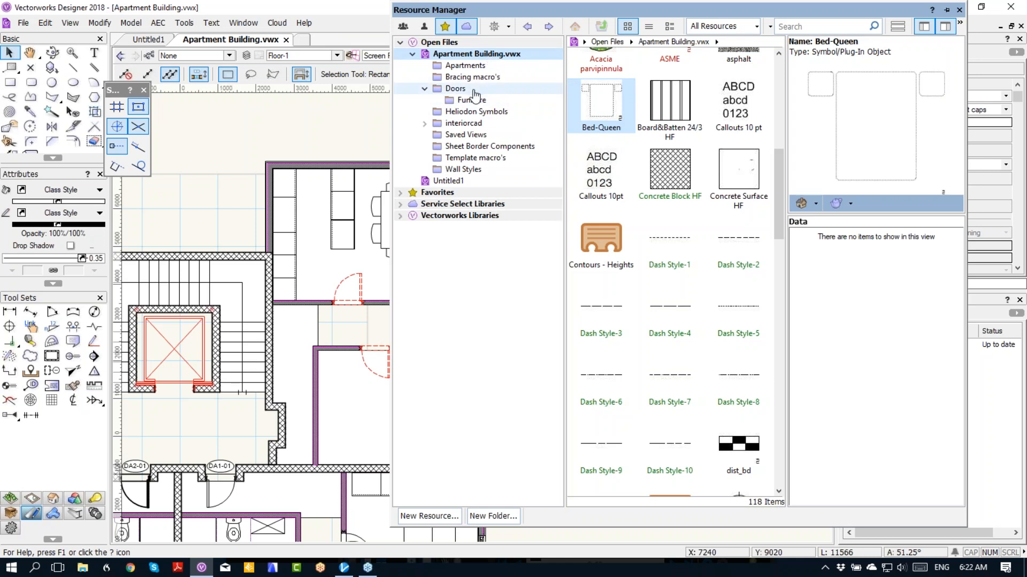
left_click(456, 89)
left_click(605, 75)
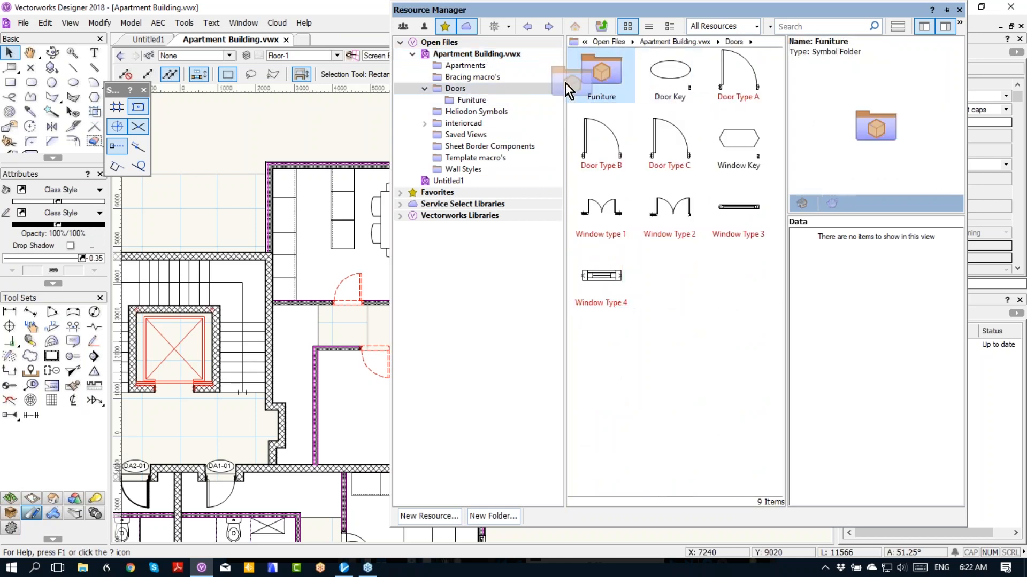
left_click_drag(605, 75, 475, 55)
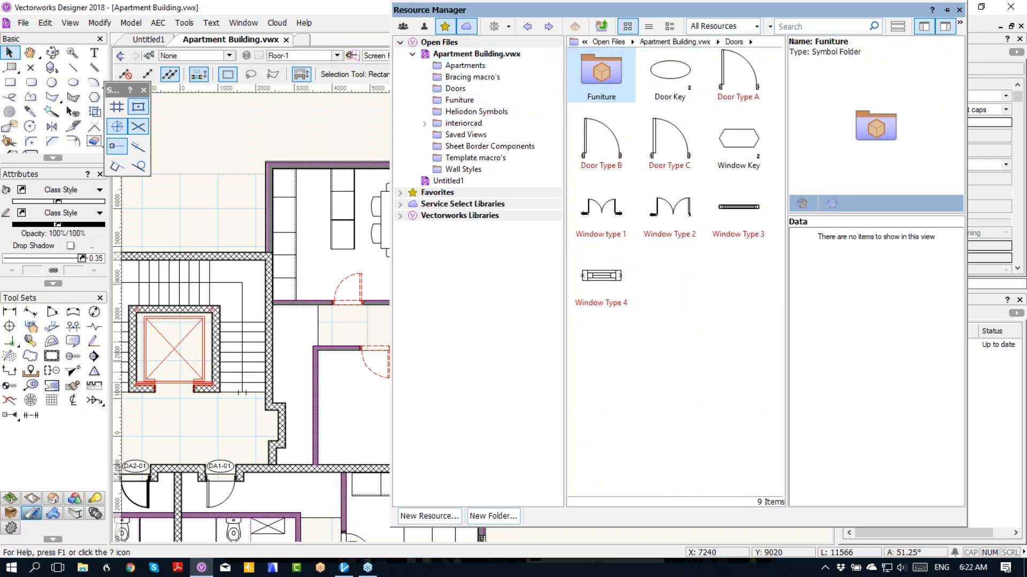
Move the Bed-Queen symbol from the file's top-level resources into the Funiture folder
left_click(449, 101)
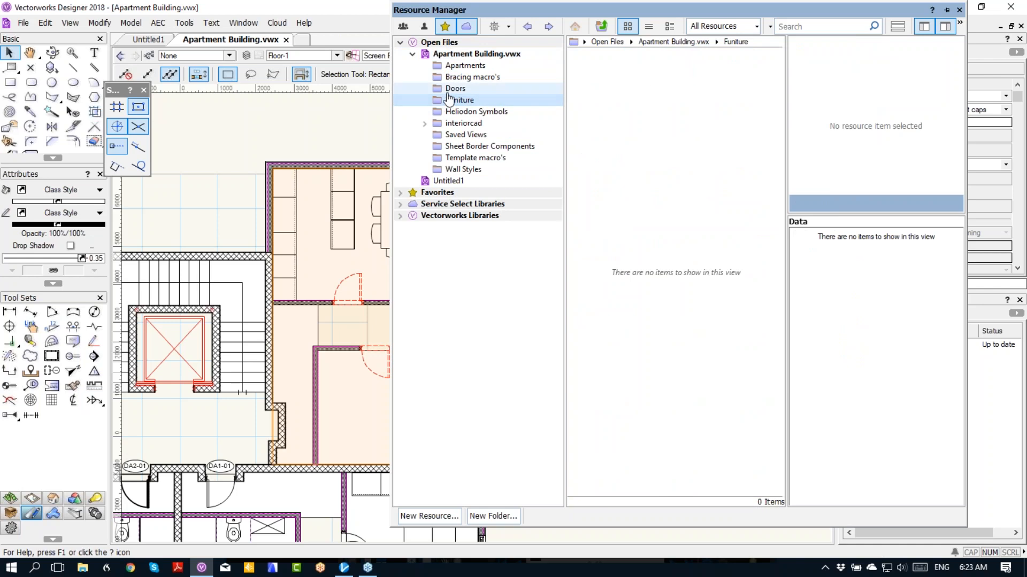
left_click(476, 54)
scroll(701, 326, "down", 3)
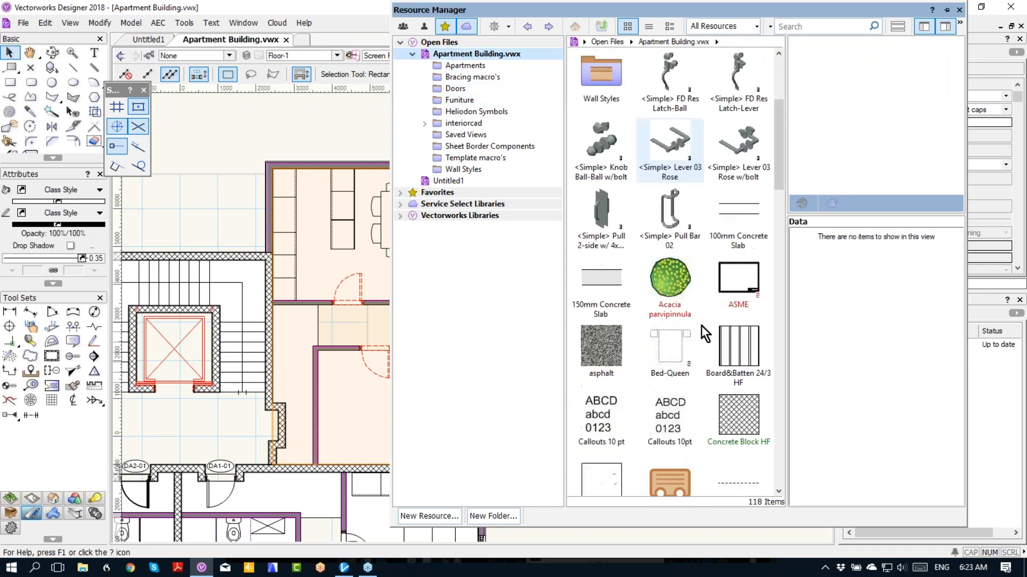
left_click(675, 344)
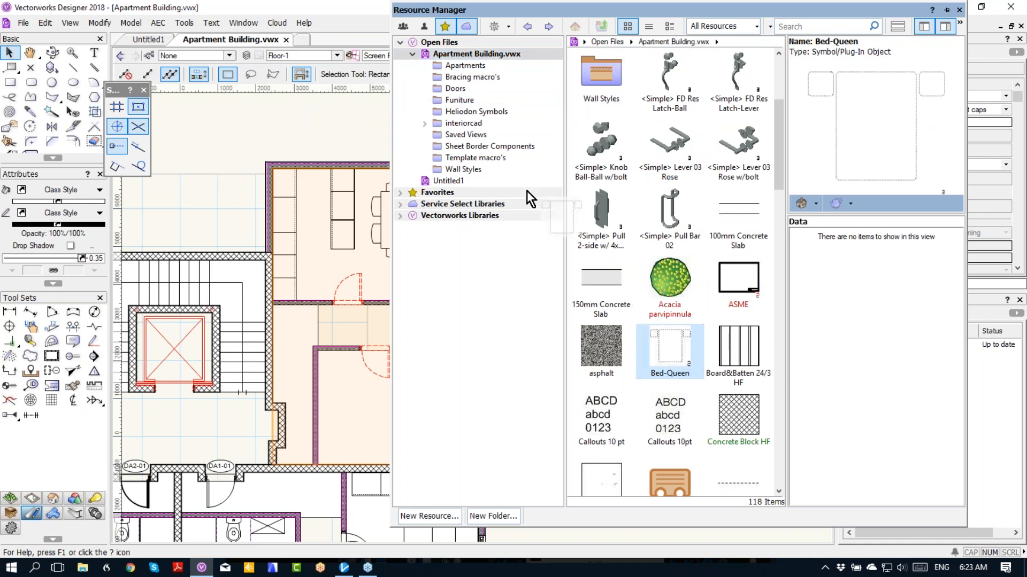
left_click(738, 353)
Move the four HMI_Eames furniture symbols into the Funiture folder, and view the HMI_Eames_Lounge_wOttoman symbol there
scroll(697, 290, "down", 7)
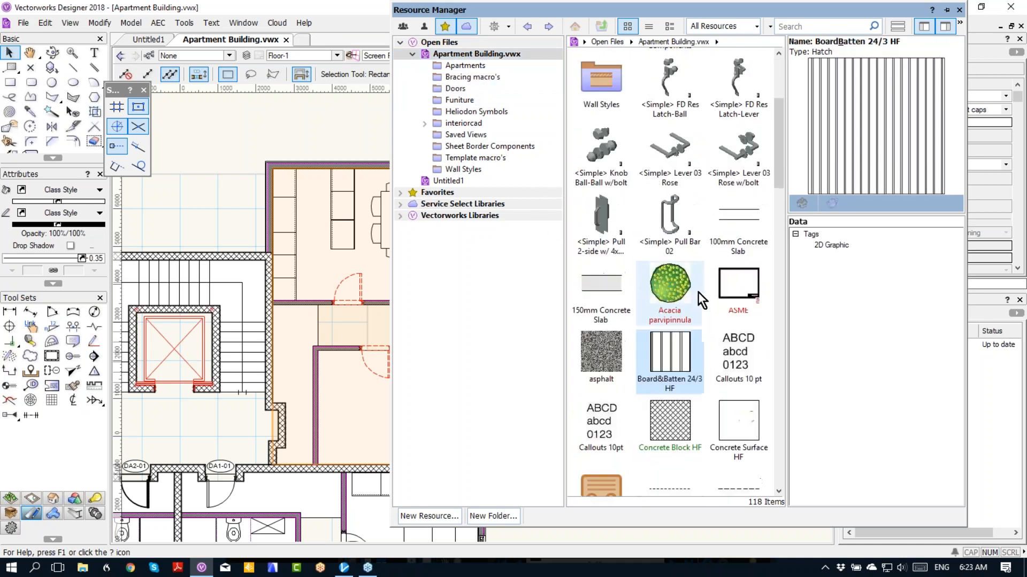
scroll(698, 293, "down", 4)
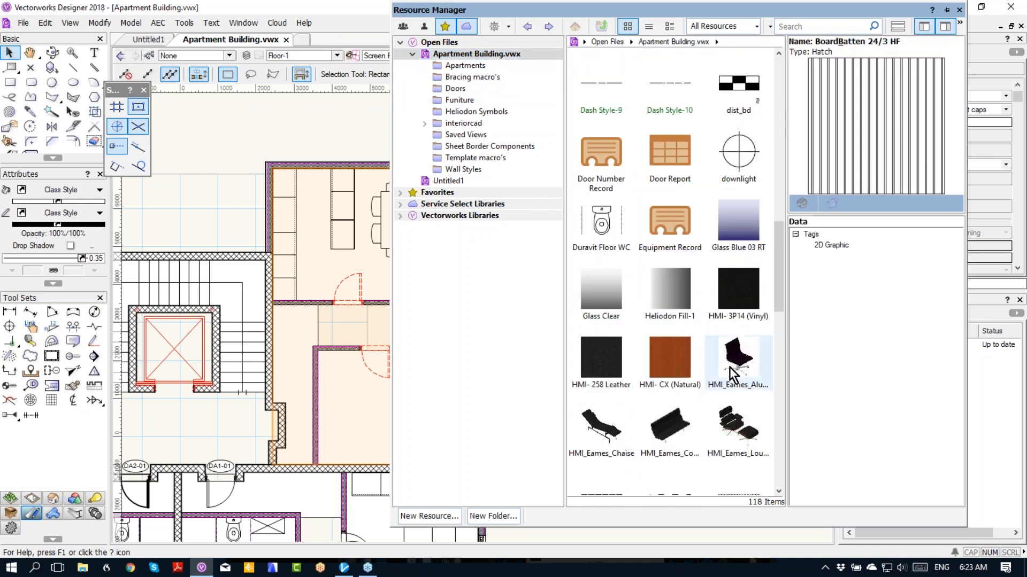
left_click(746, 367)
left_click(588, 432, "shift")
left_click(737, 426, "shift")
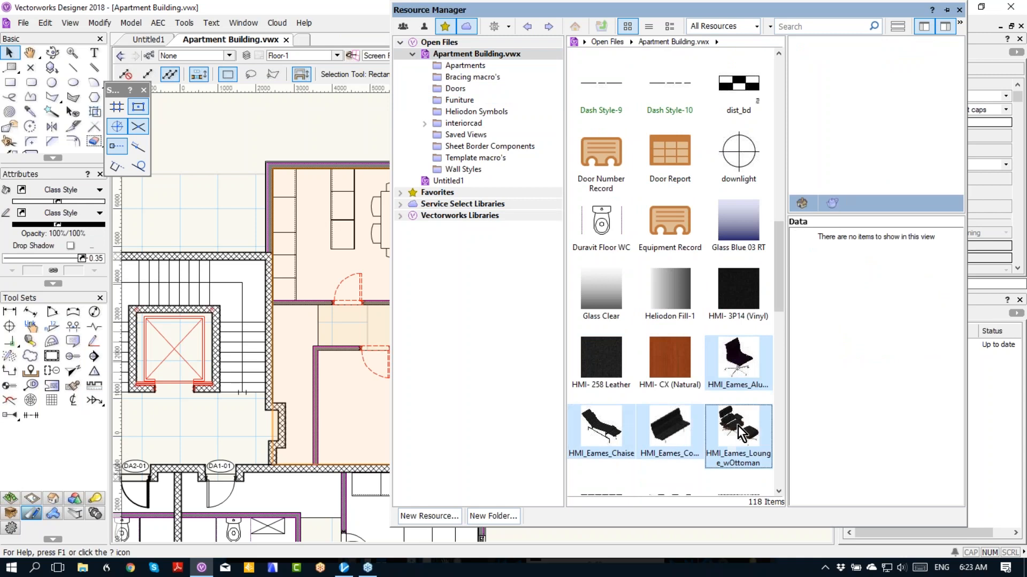
left_click_drag(737, 426, 465, 101)
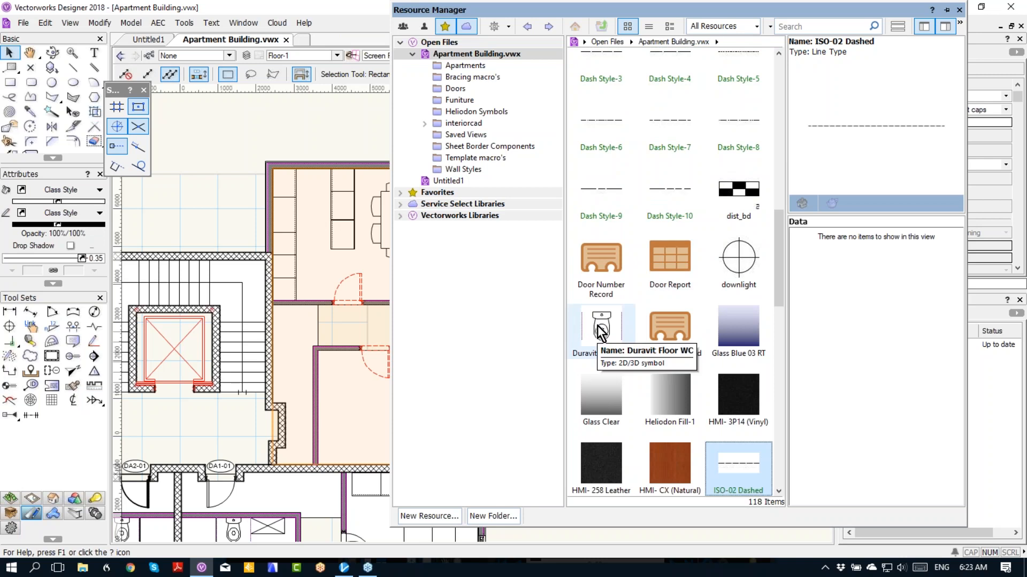
left_click(460, 99)
left_click(669, 142)
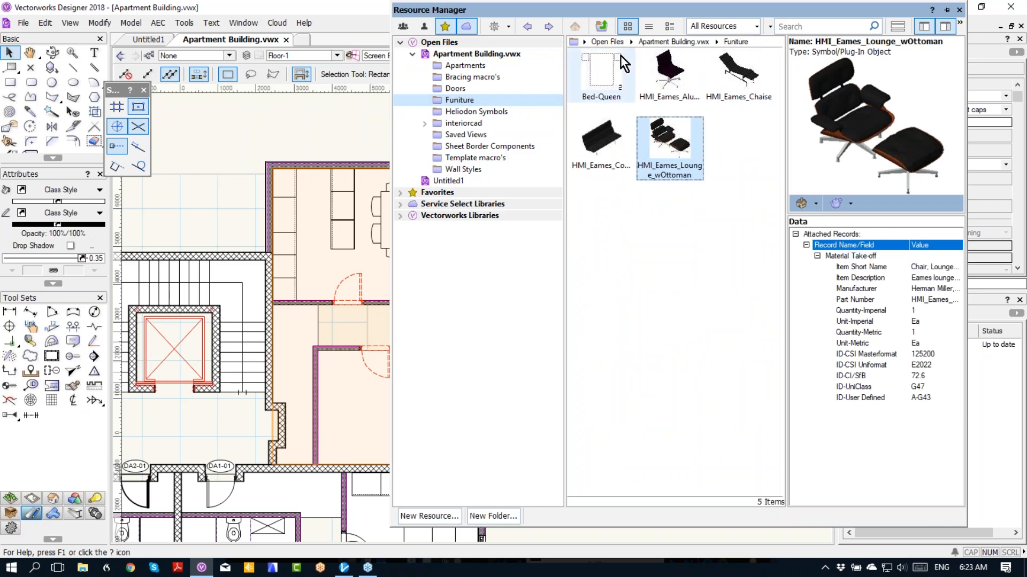
Edit the Bed-Queen symbol options to disable Insert in Walls and assign the symbol to the Furniture-Main class
right_click(606, 62)
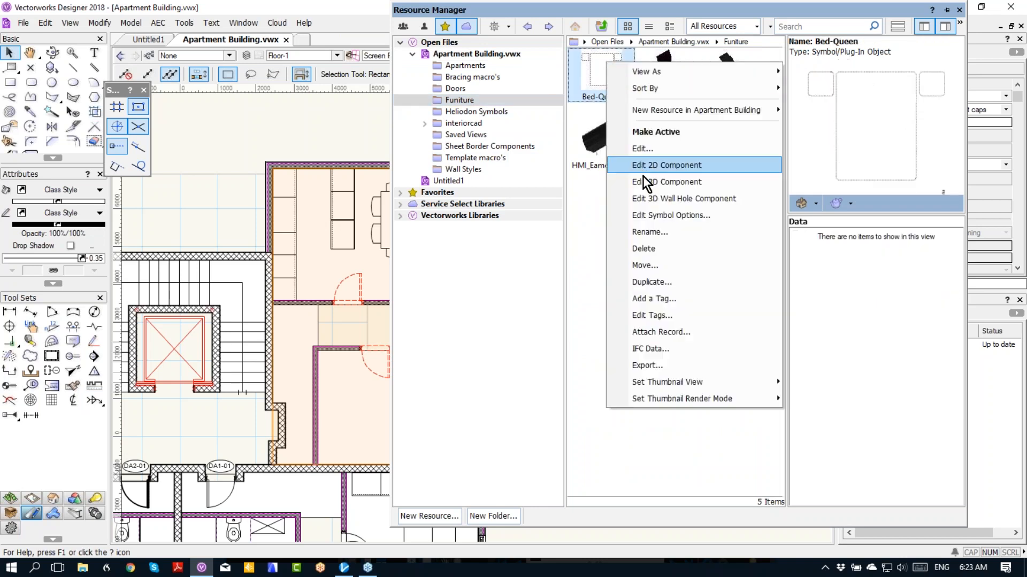
left_click(642, 213)
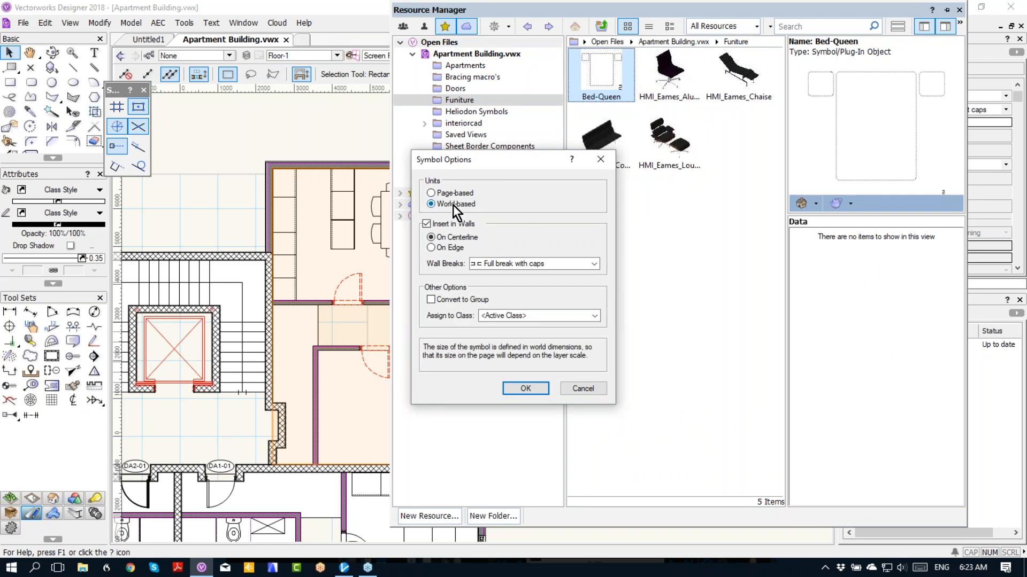
left_click(443, 226)
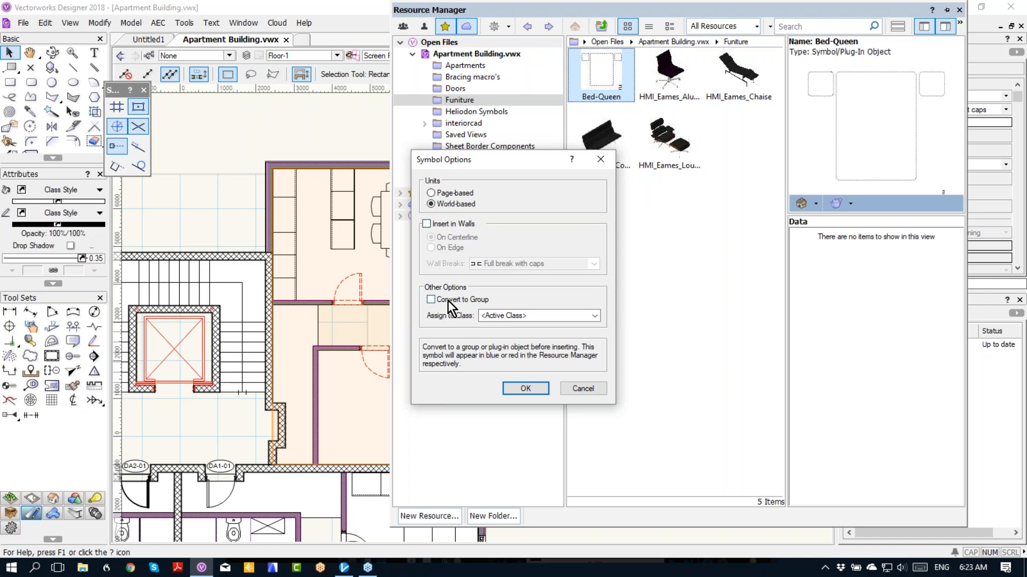
left_click(514, 314)
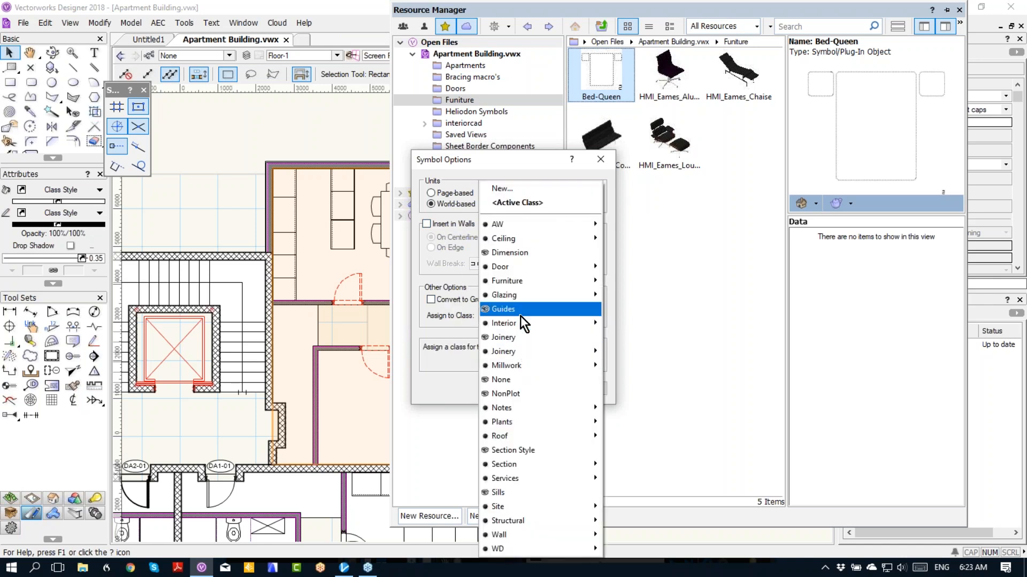
mouse_move(521, 281)
left_click(634, 275)
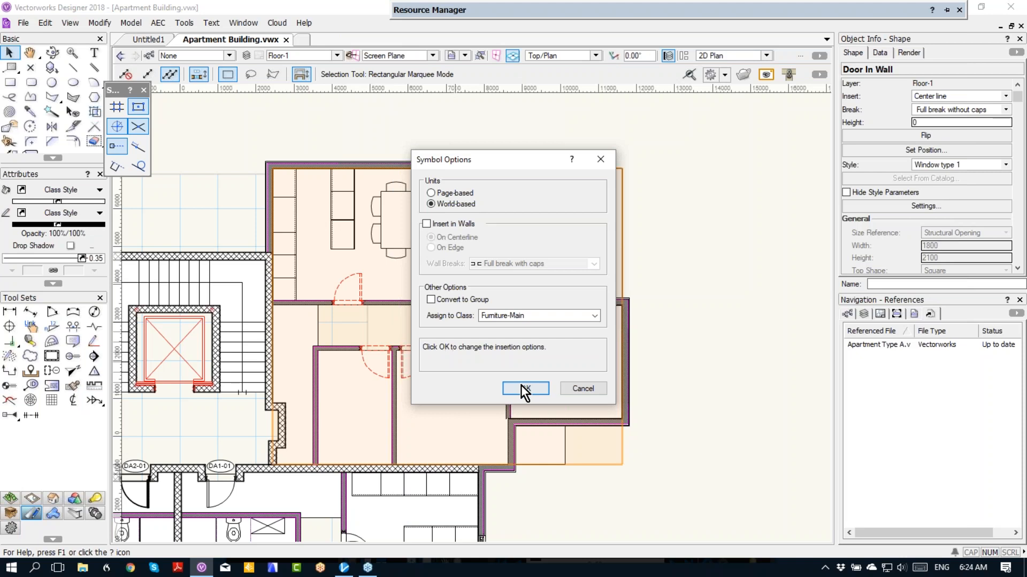
left_click(522, 385)
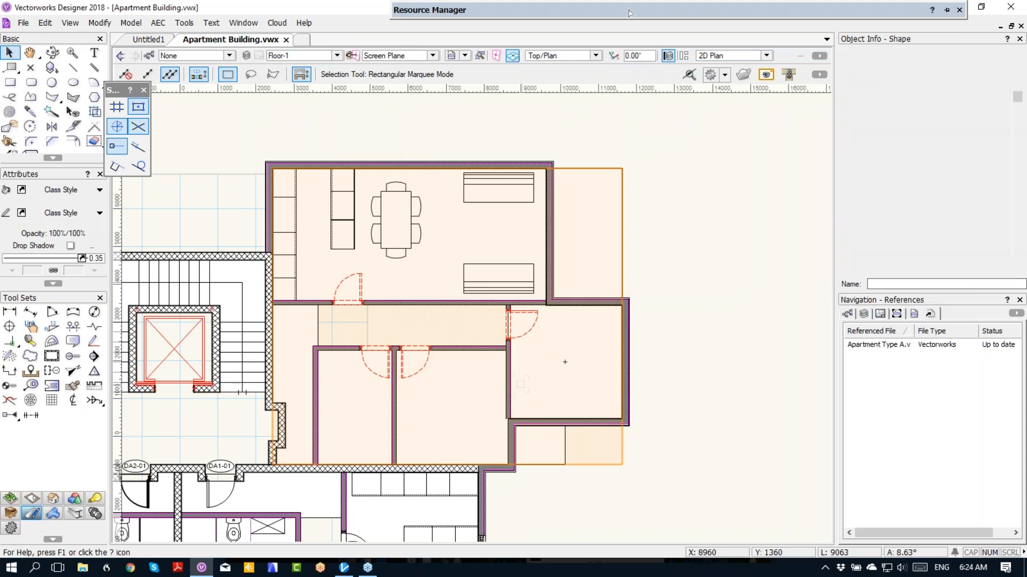
Disable Insert in Walls in the symbol options of HMI_Eames_Alum_Side_Chair in the Funiture folder
mouse_move(535, 9)
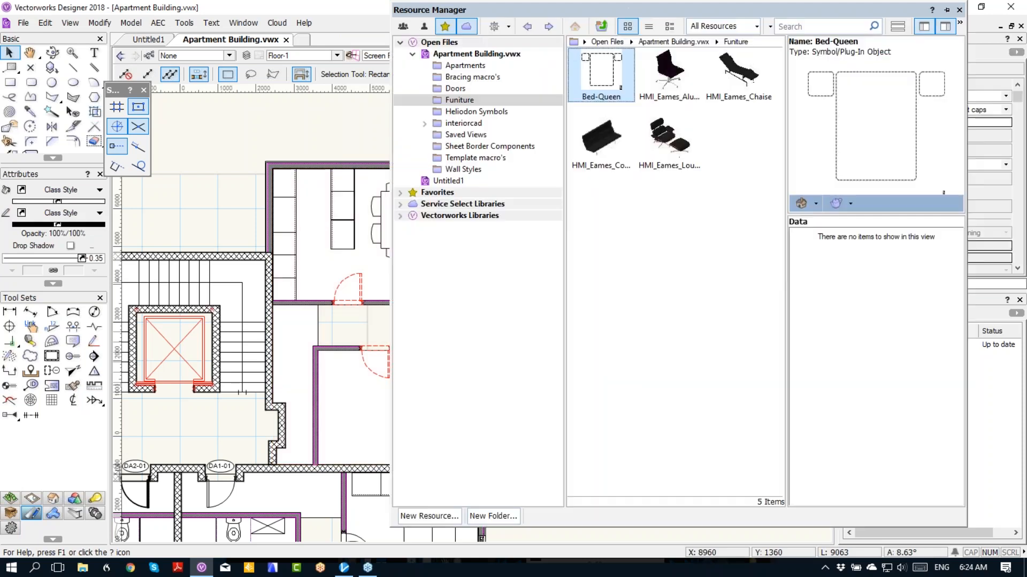
left_click(672, 69)
right_click(671, 69)
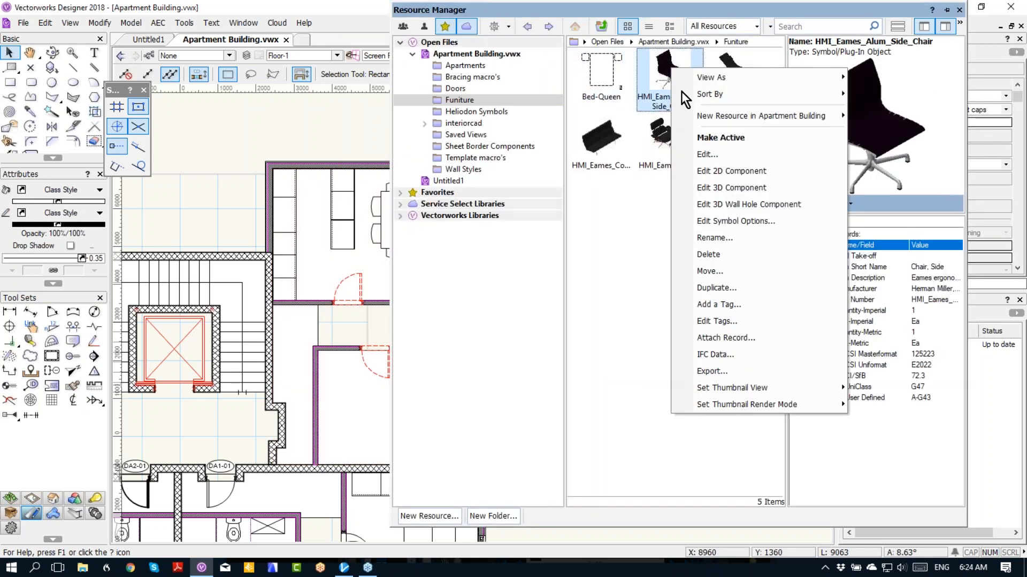
left_click(697, 221)
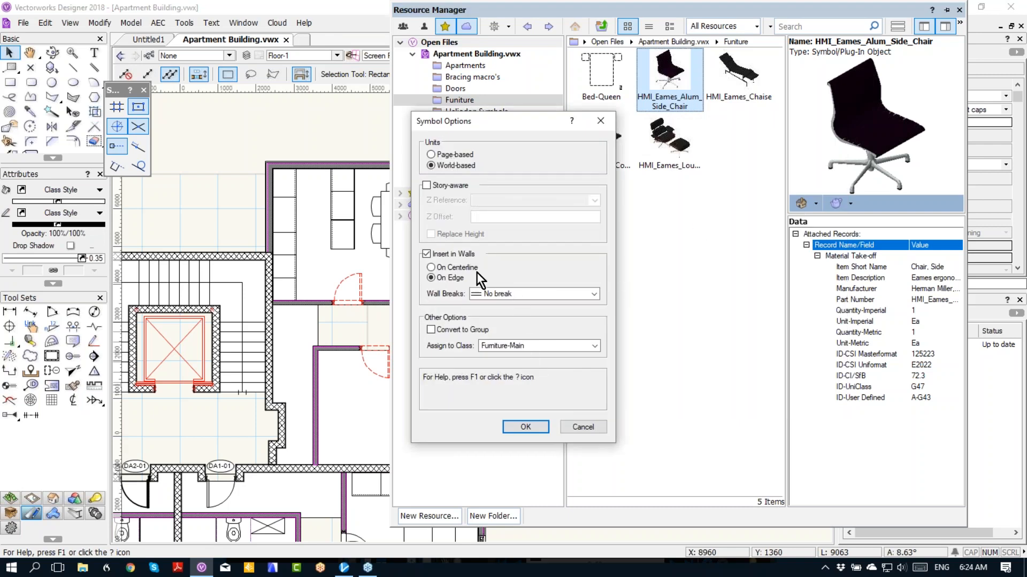
left_click(466, 253)
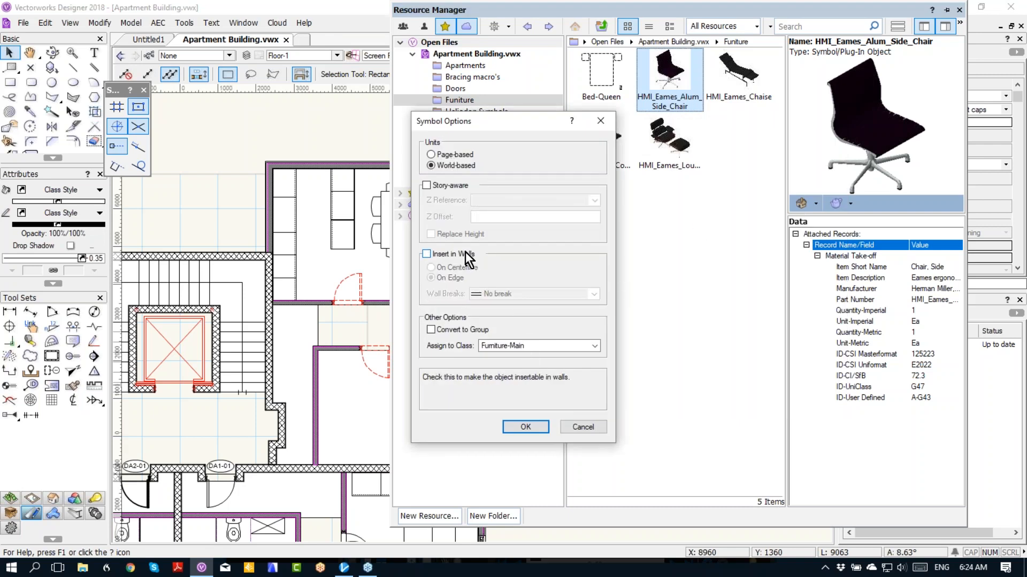
left_click(532, 425)
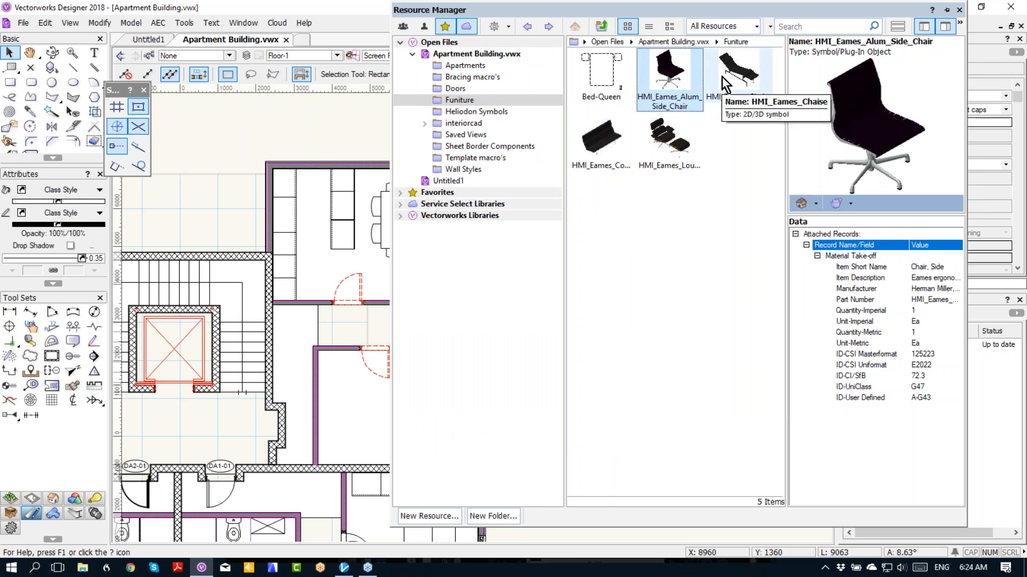
Disable Insert in Walls in the symbol options of HMI_Eames_Compact_Sofa
right_click(589, 140)
left_click(608, 289)
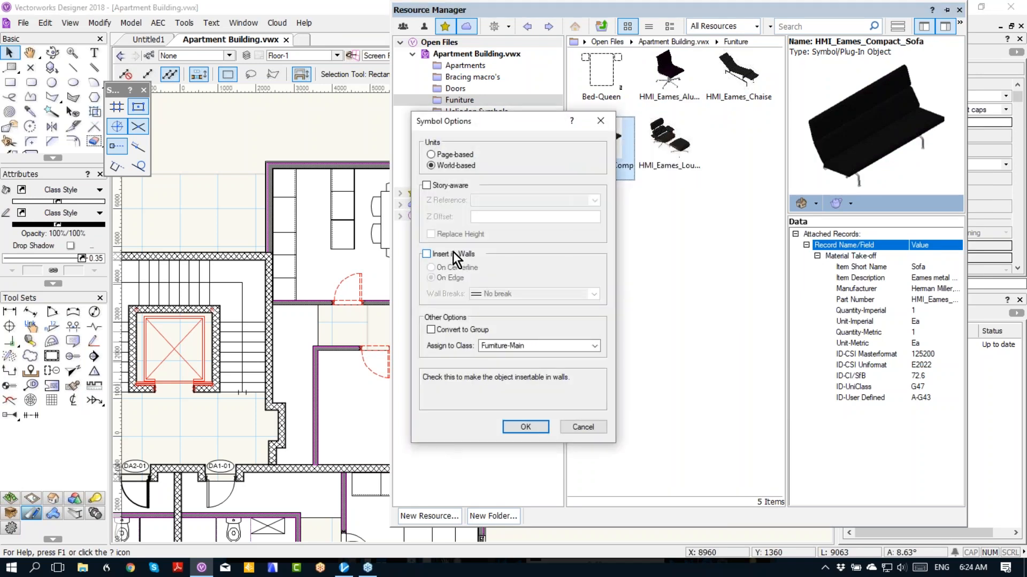
left_click(533, 426)
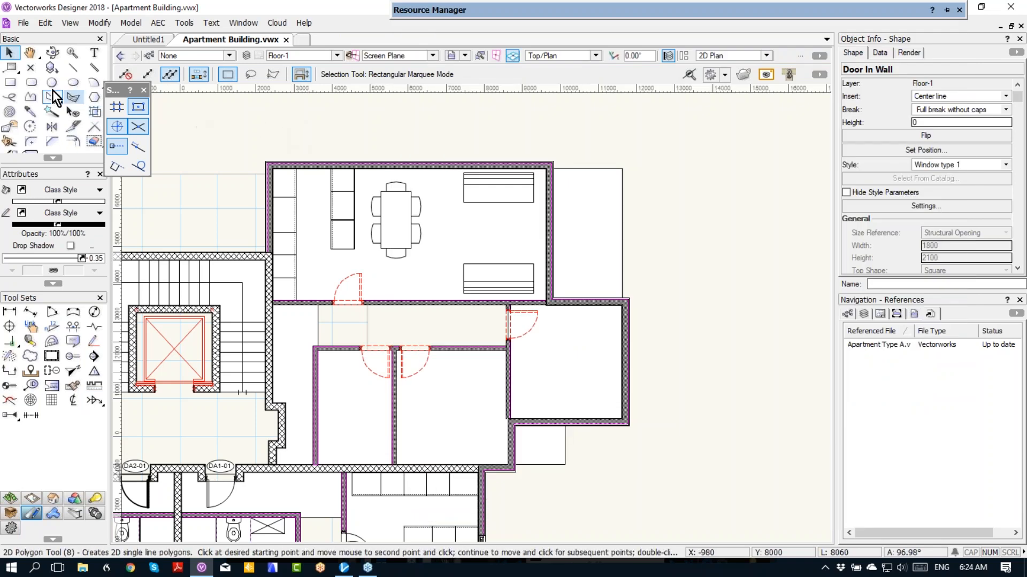
Review the Compact Sofa's Insert in Walls option and try to activate the sofa for placement with the Symbol Insertion tool
left_click(49, 68)
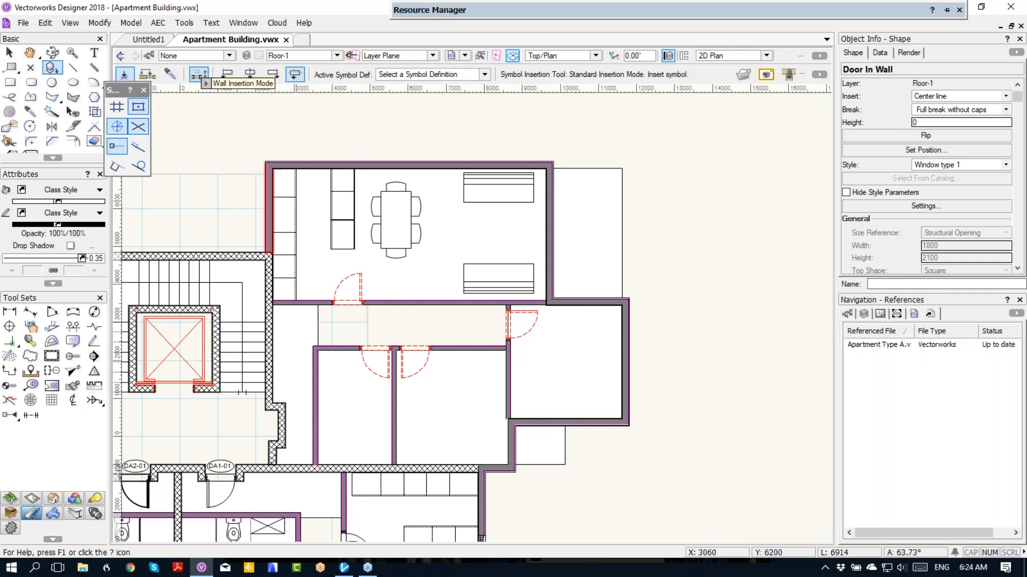
mouse_move(575, 10)
right_click(618, 142)
left_click(643, 298)
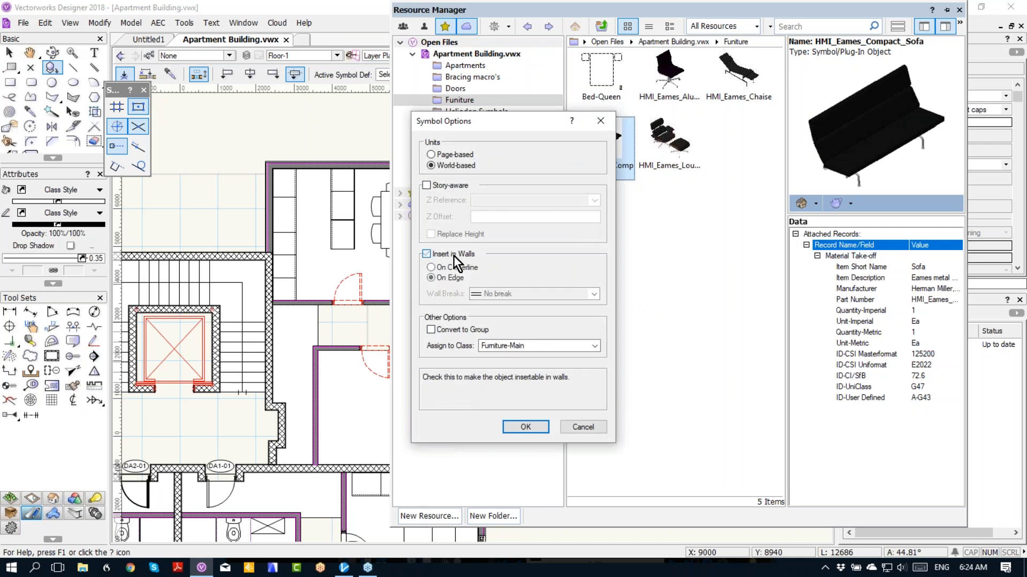
left_click(521, 430)
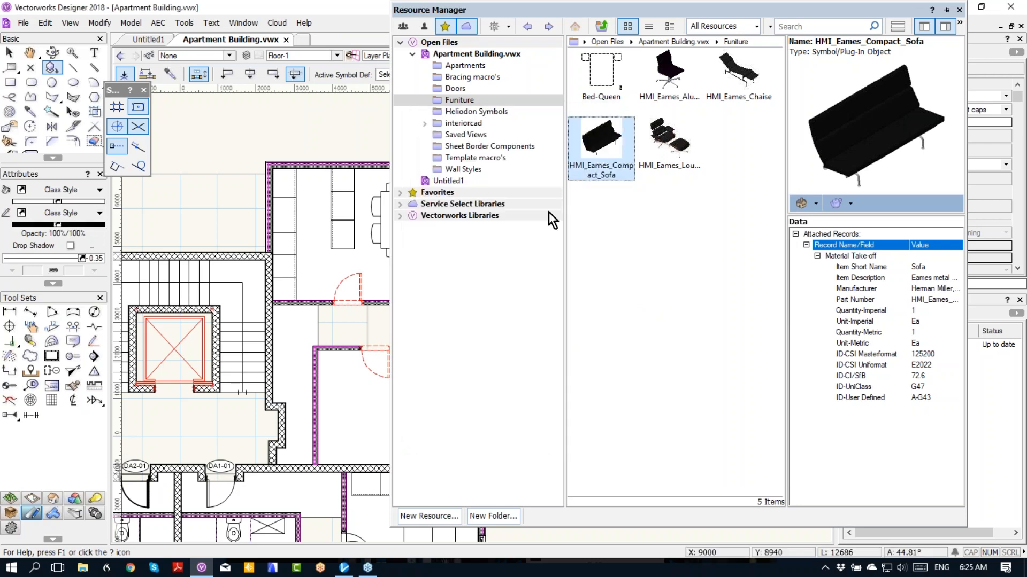
double_click(611, 141)
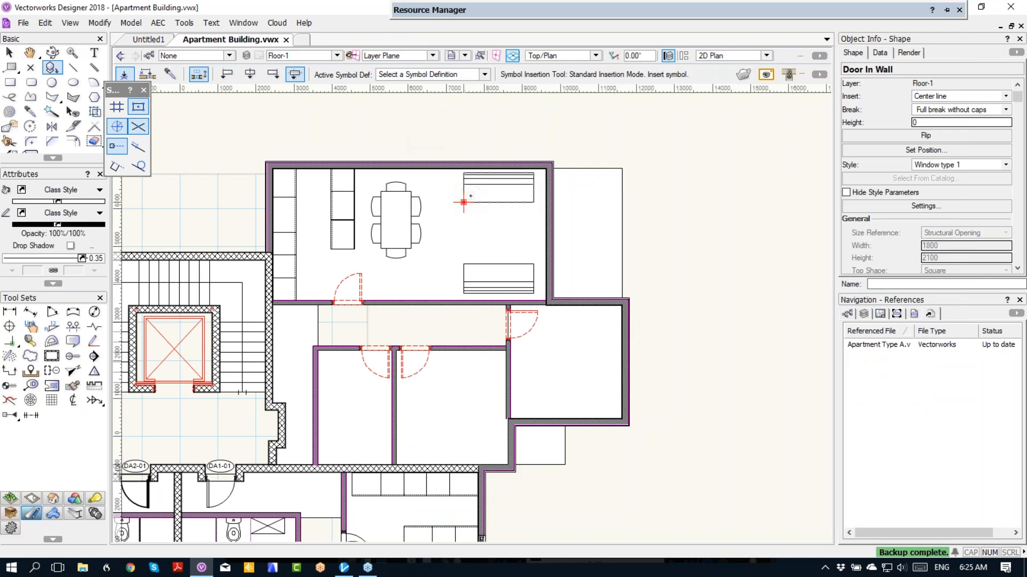
Review the Wall Styles, Doors, Funiture and Heliodon Symbols folders, the resource type filters, and the file's top-level resources
mouse_move(541, 11)
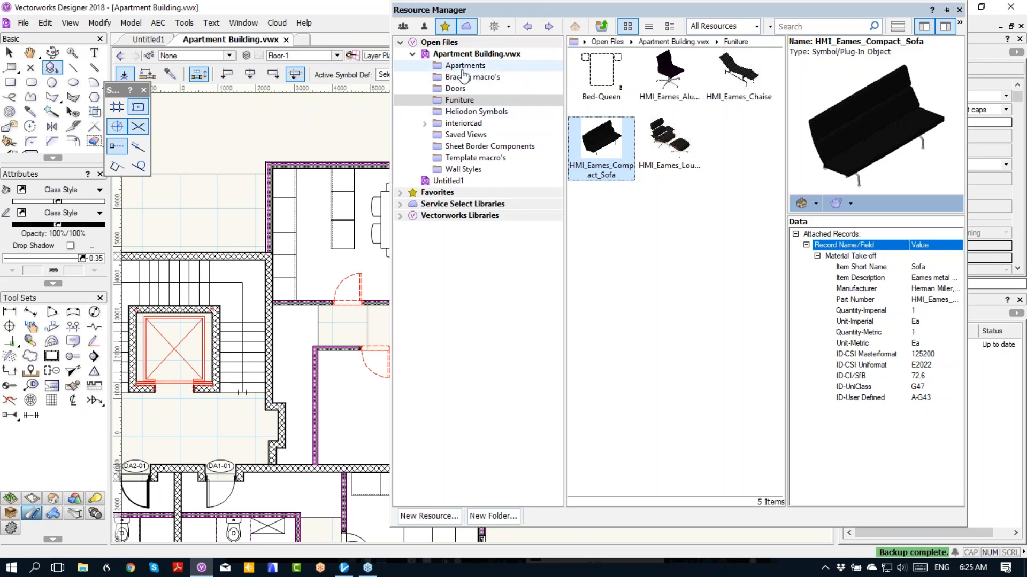
left_click(463, 169)
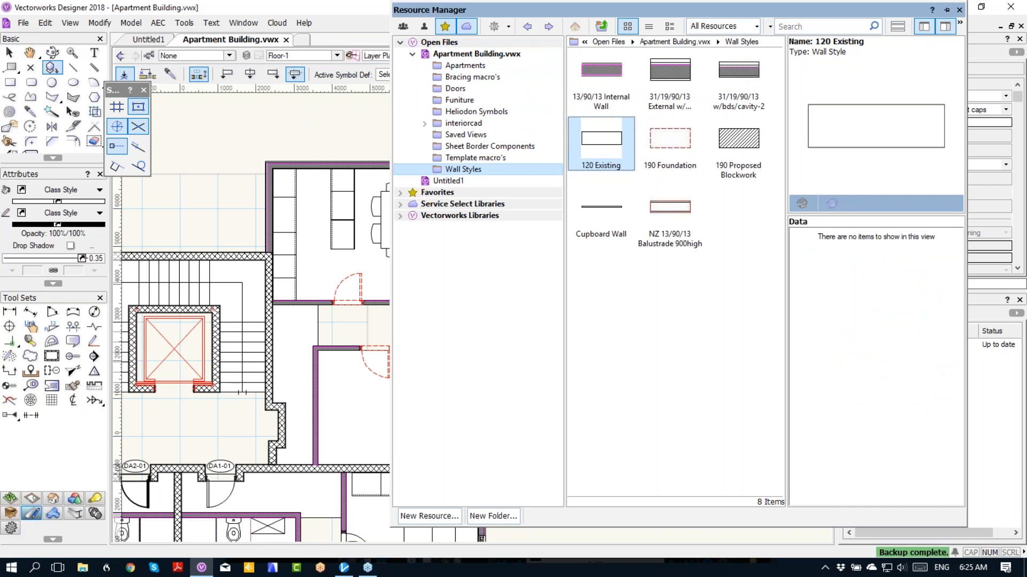
left_click(723, 27)
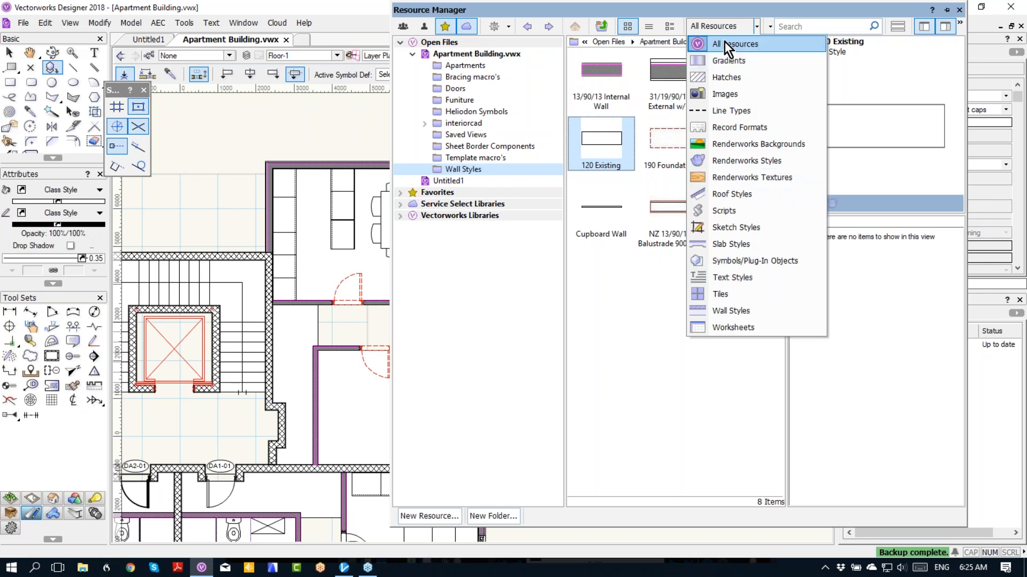
left_click(727, 18)
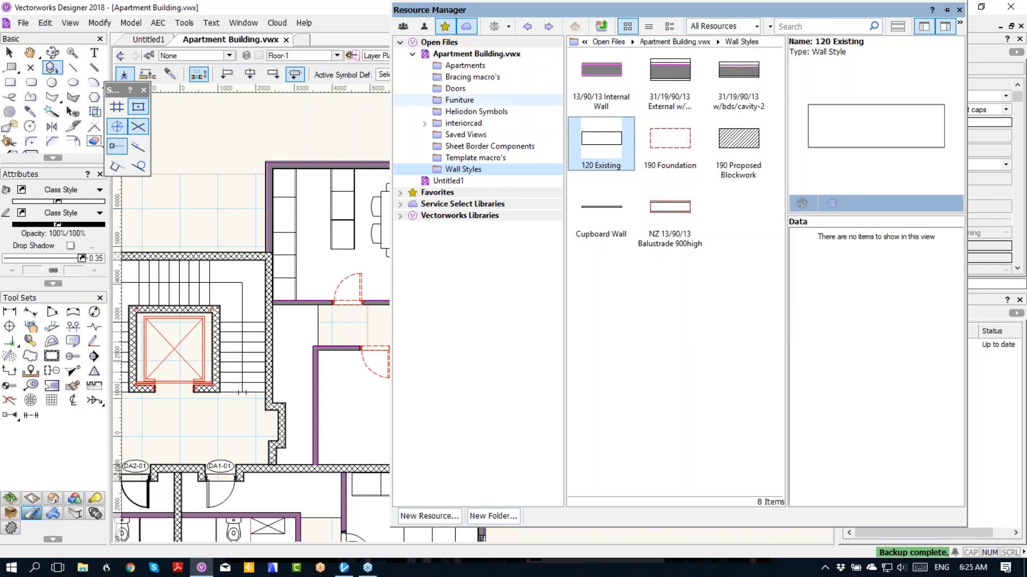
left_click(452, 88)
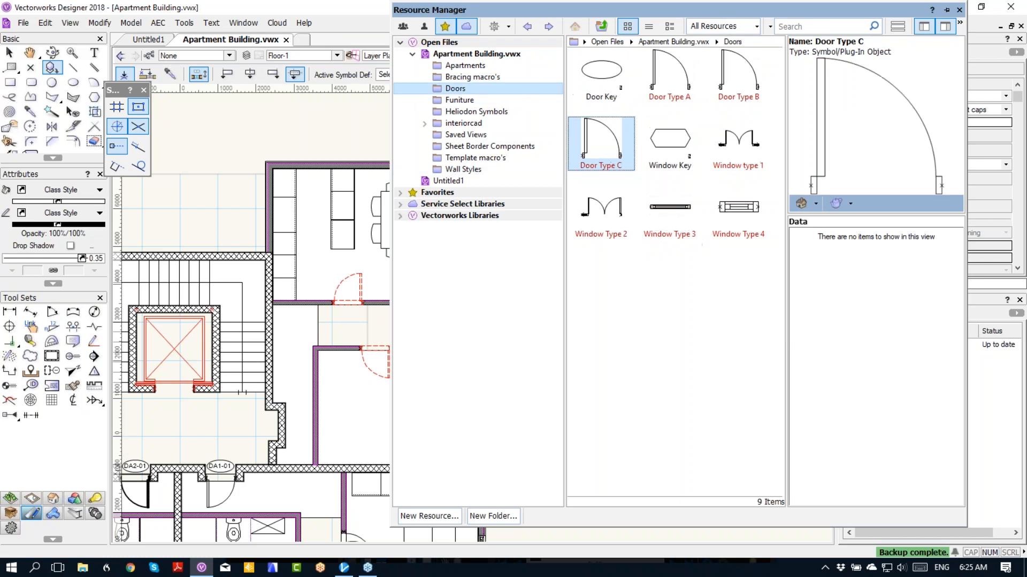
left_click(454, 100)
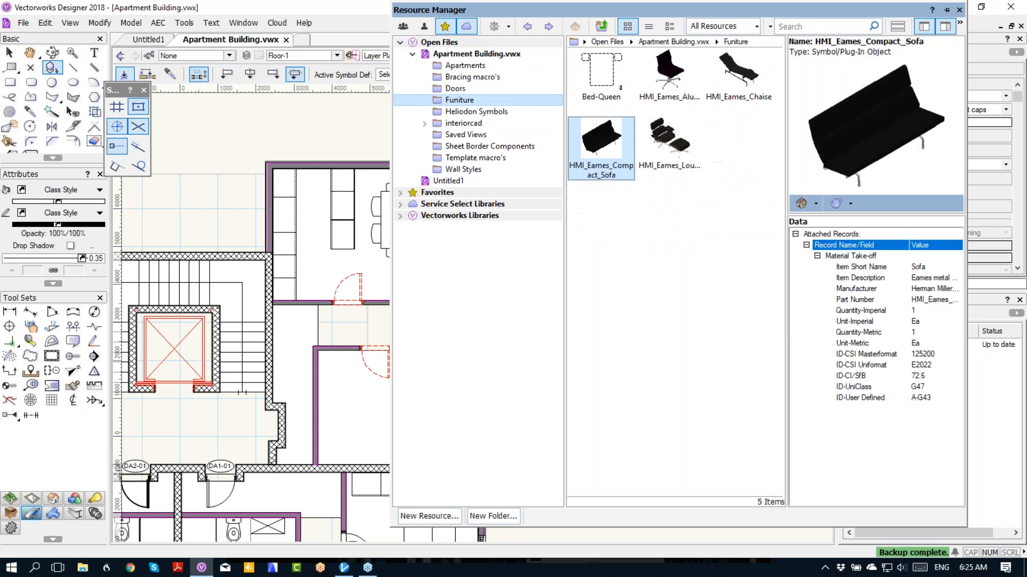
left_click(451, 111)
left_click(471, 53)
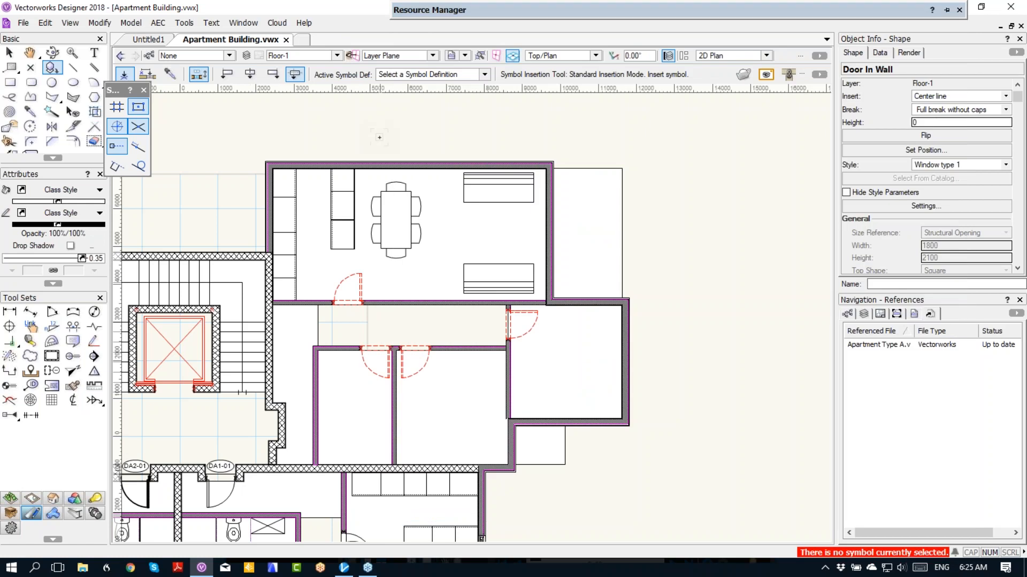
Open the Apartment 2 symbol on the Floor-1 plan for editing
left_click(9, 52)
mouse_move(518, 10)
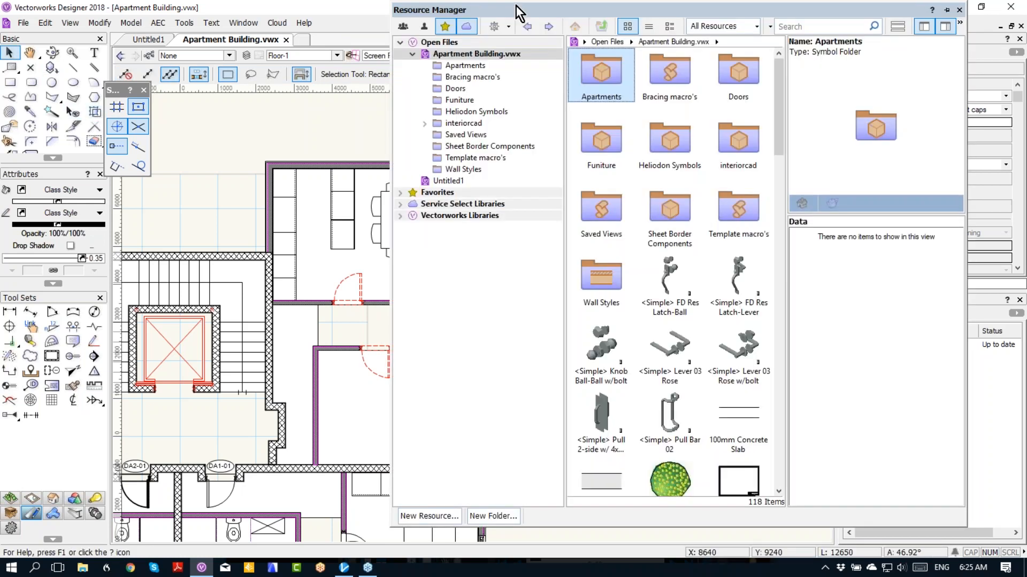
double_click(391, 215)
left_click(547, 355)
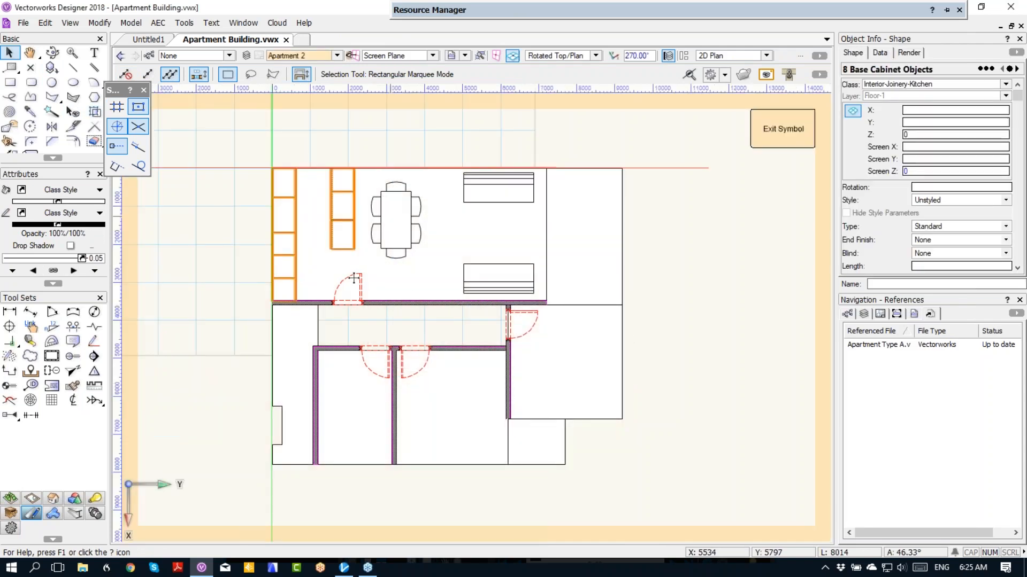
Ungroup the room outline group covering the whole apartment inside the symbol and clear the selection
left_click(358, 276)
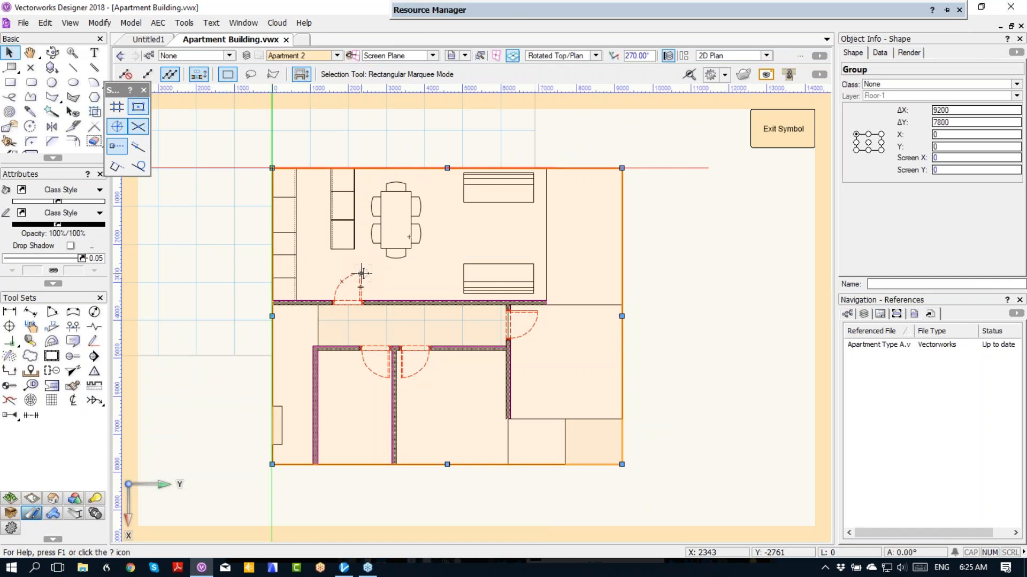
key("ctrl+u")
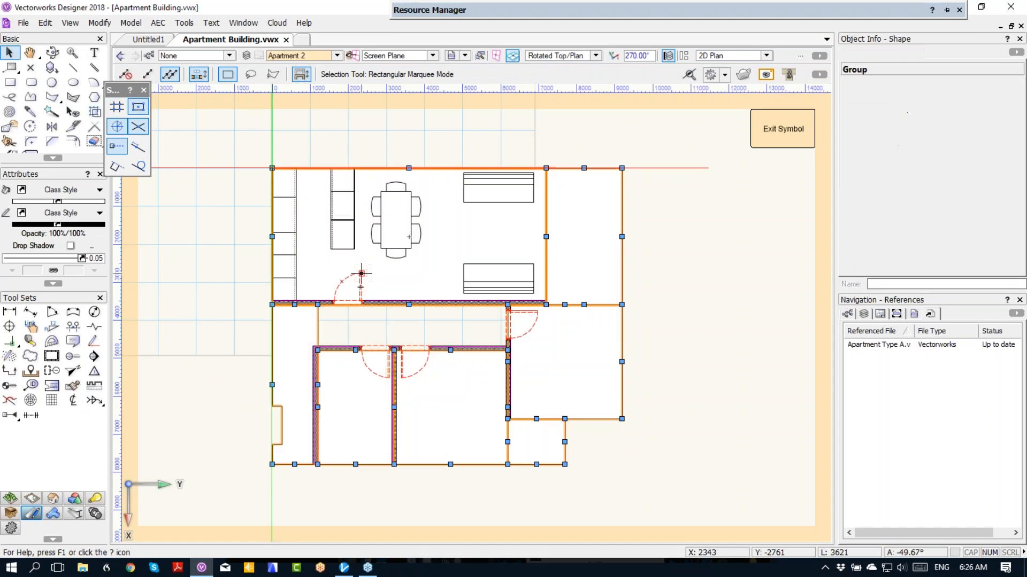
left_click(419, 168)
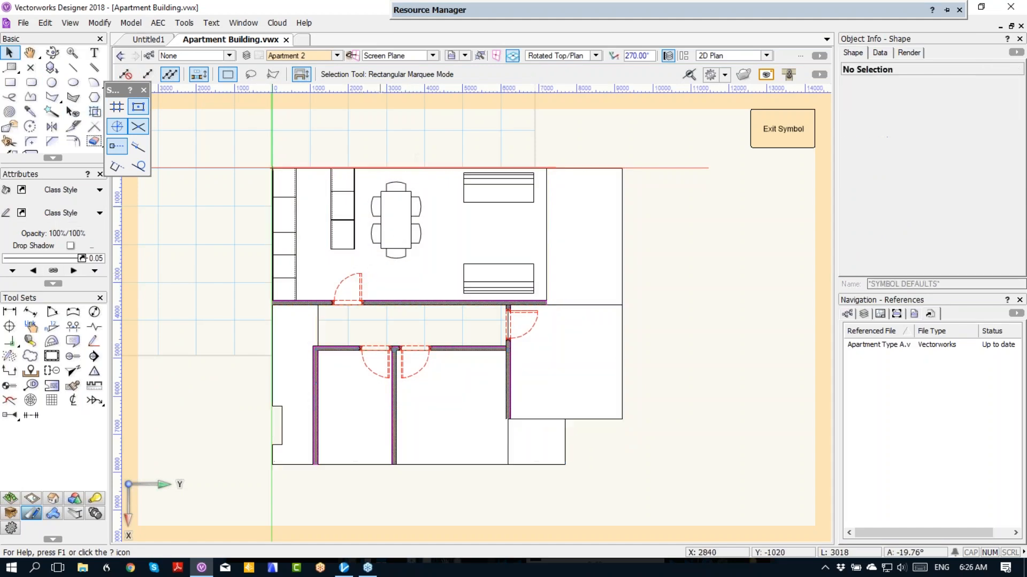
Assign the four interior doors in the Apartment 2 symbol to the Door-Main class and exit the symbol
left_click(360, 287)
scroll(360, 289, "up", 1)
scroll(359, 287, "up", 1)
scroll(364, 283, "down", 2)
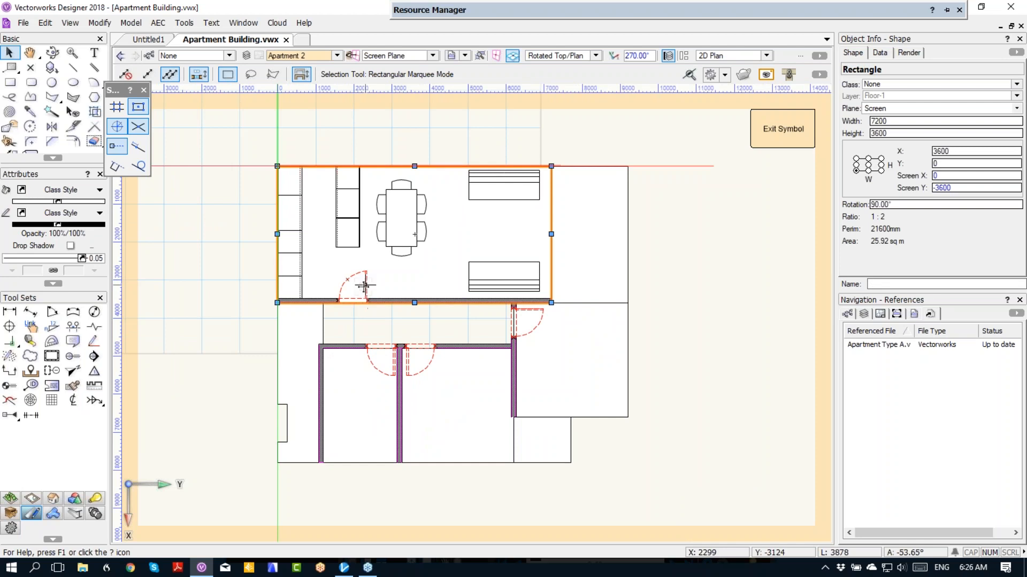
left_click(353, 301)
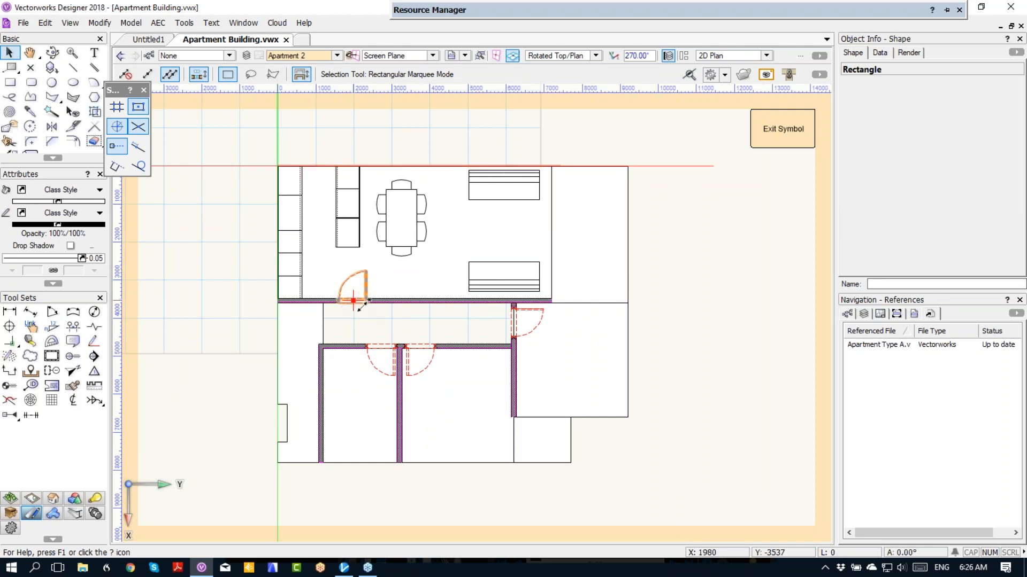
left_click(377, 346)
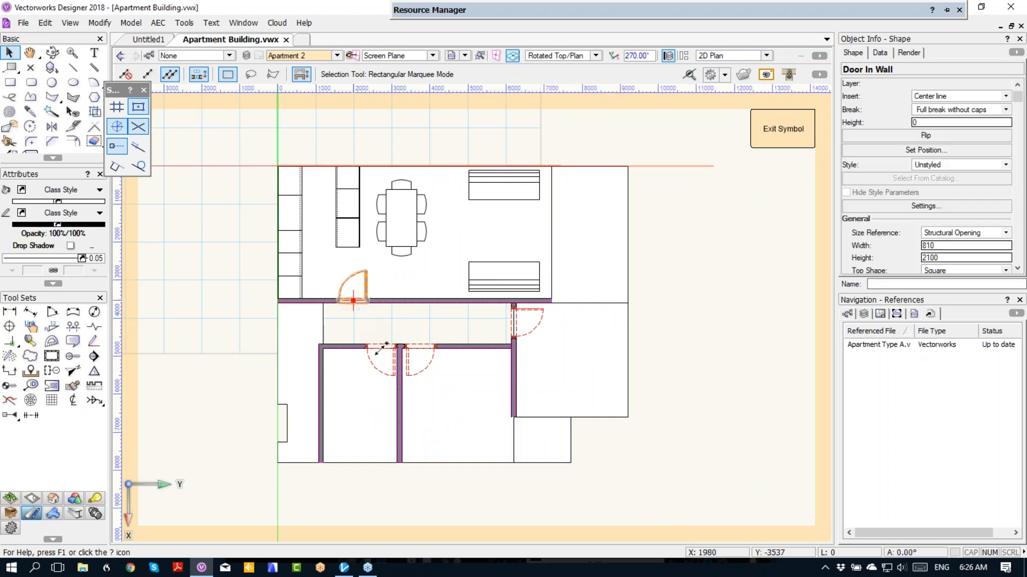
scroll(377, 346, "up", 1)
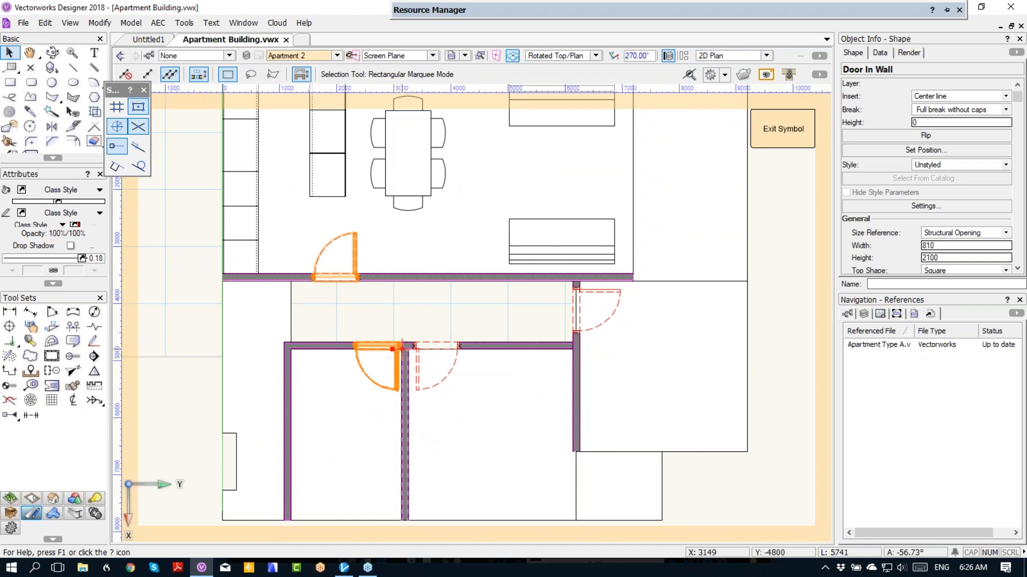
left_click(447, 345, "shift")
left_click(579, 293, "shift")
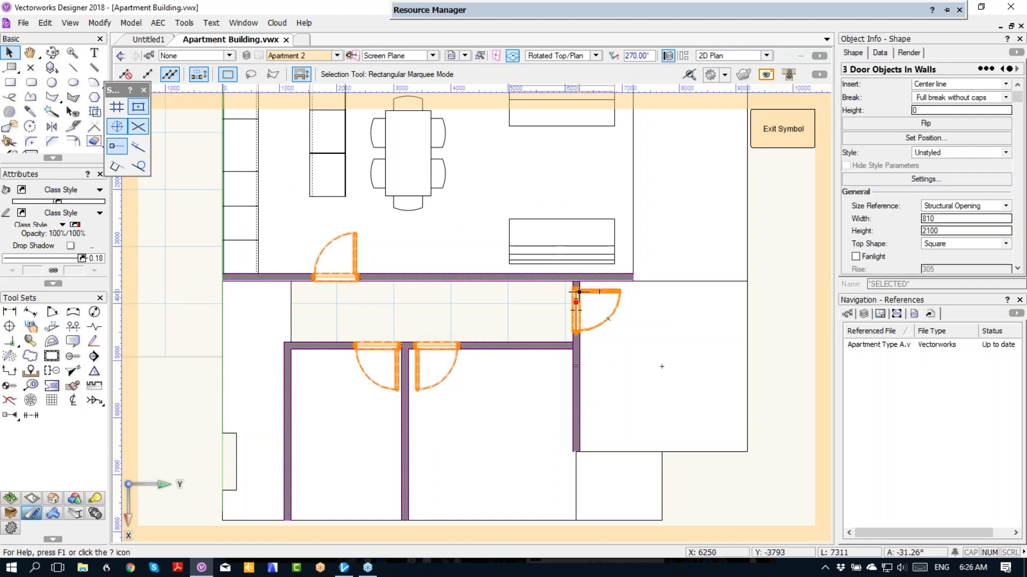
scroll(1016, 99, "up", 1)
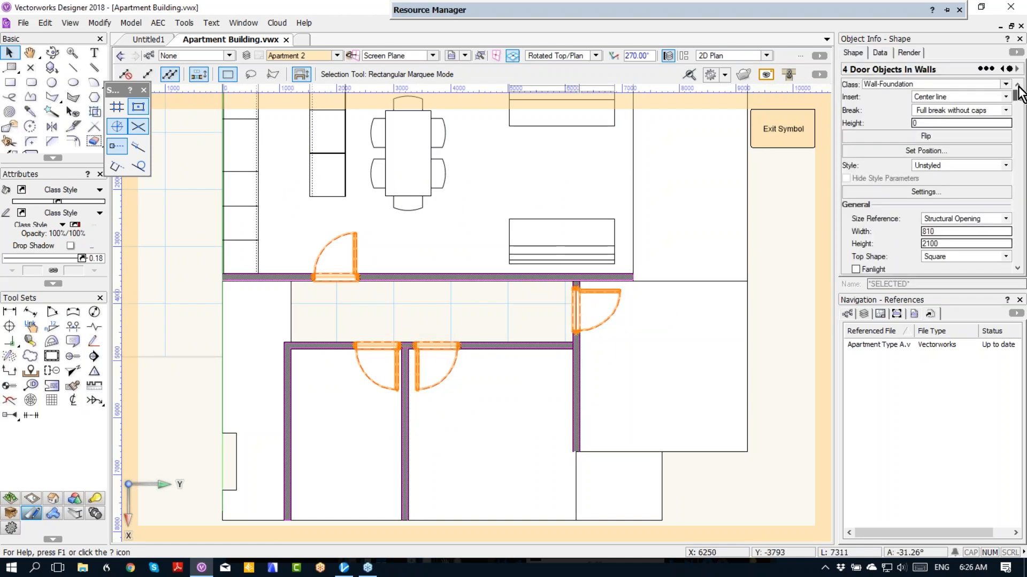
left_click(932, 86)
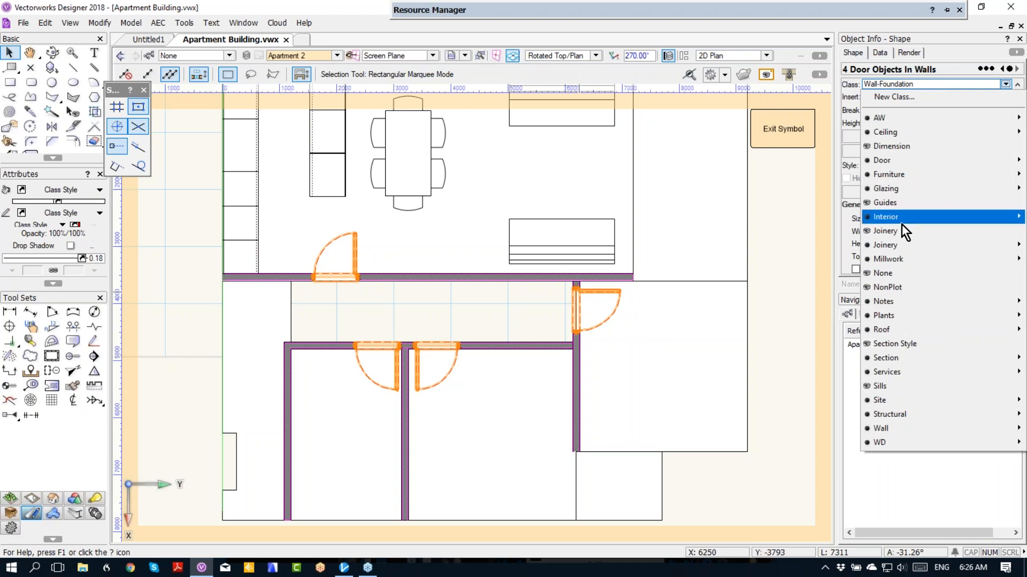
mouse_move(891, 162)
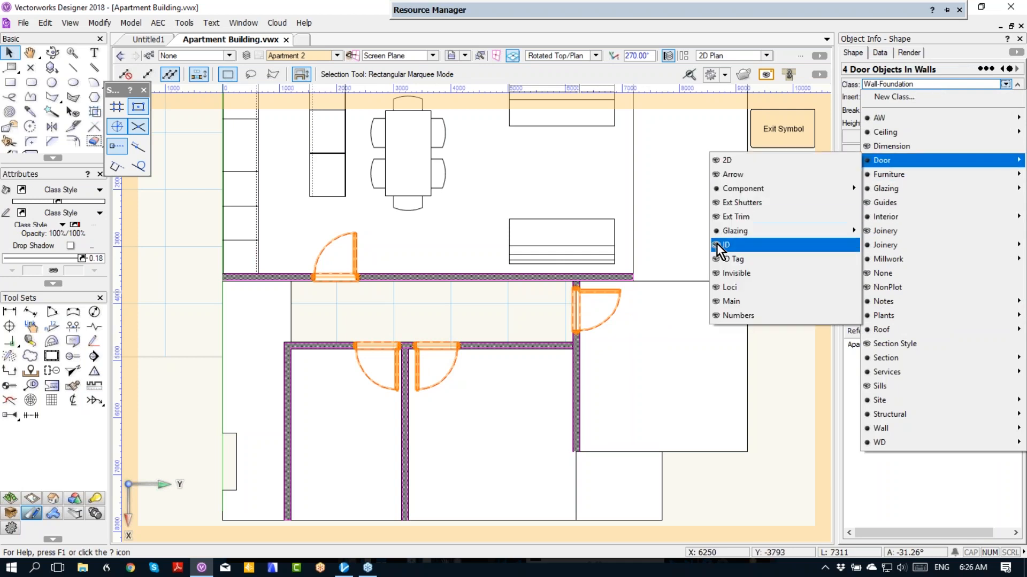
left_click(716, 301)
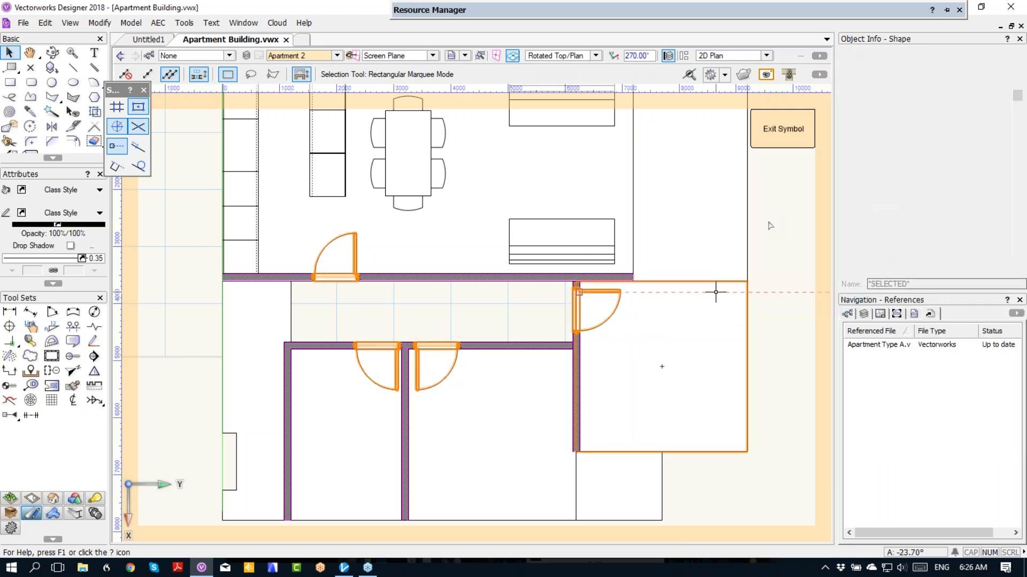
left_click(800, 126)
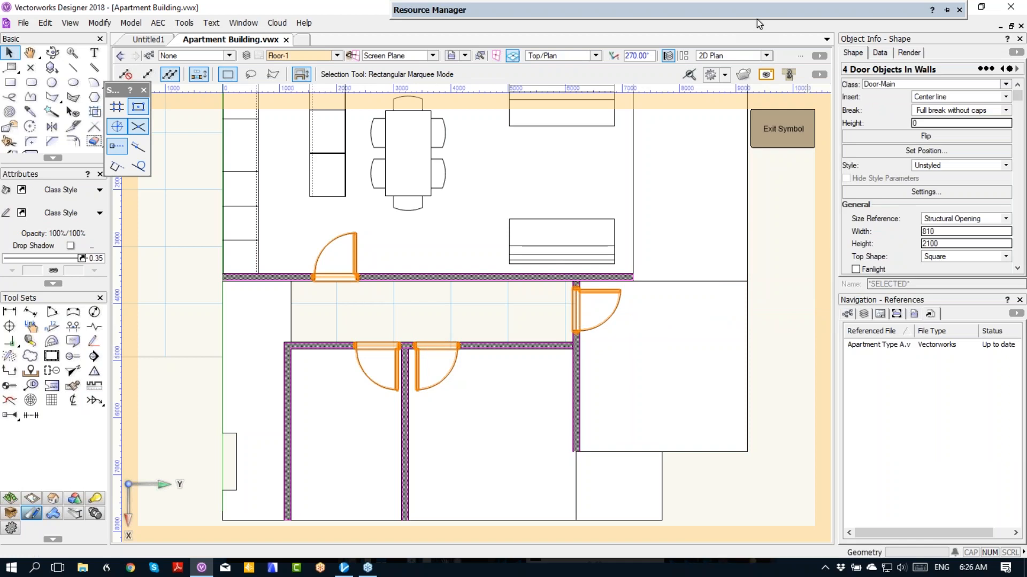
Open the Door Type B style from the file's Doors resource folder for editing
mouse_move(756, 17)
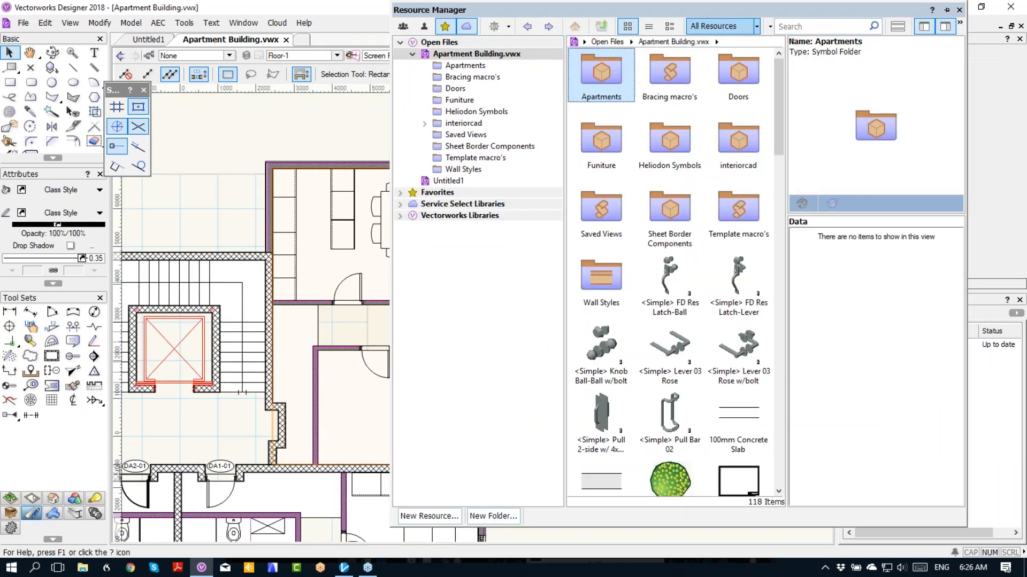
double_click(732, 78)
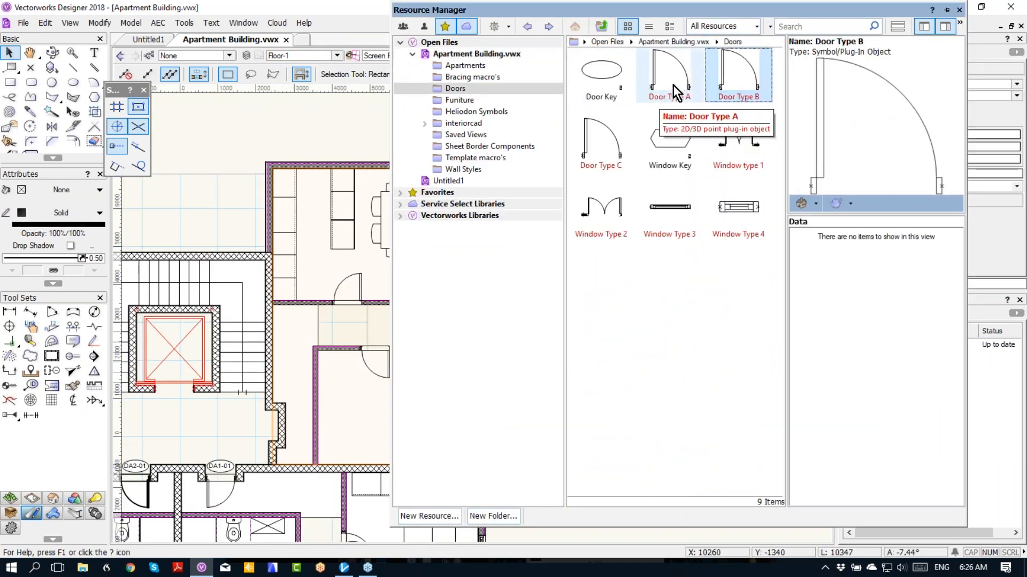
right_click(738, 78)
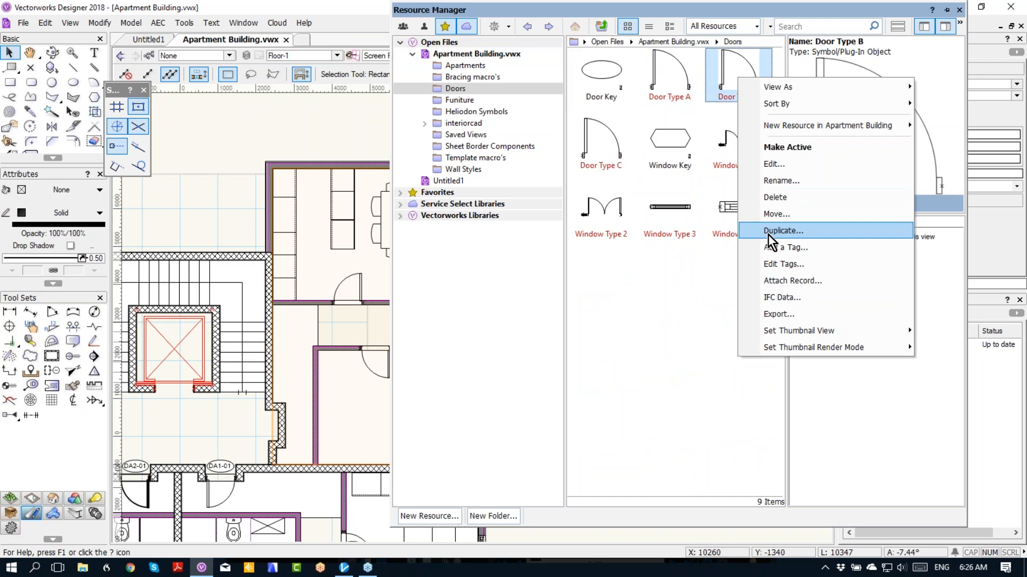
left_click(781, 166)
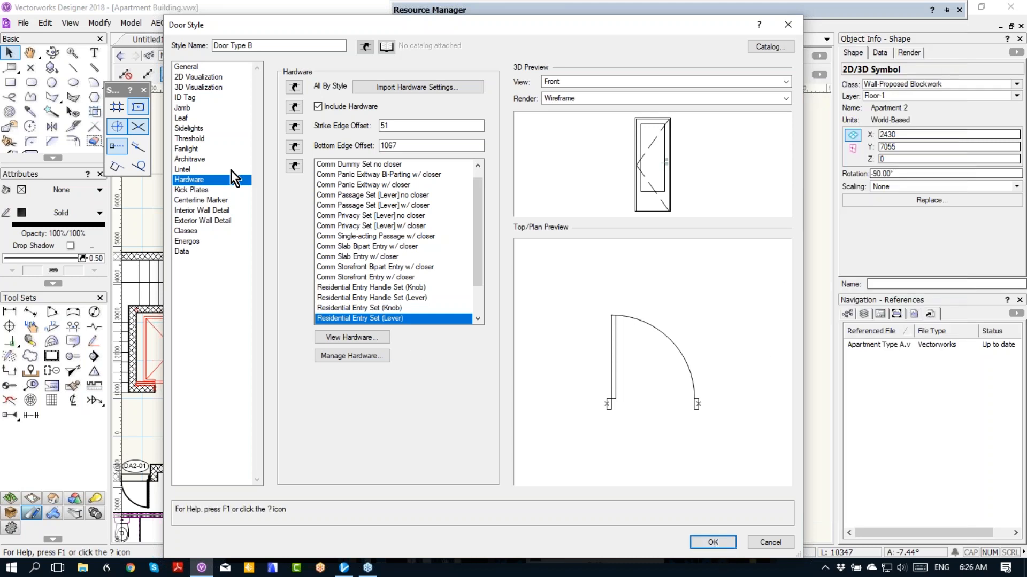
Try switching the door style's width to by-instance control, and return it to by-style control
left_click(187, 67)
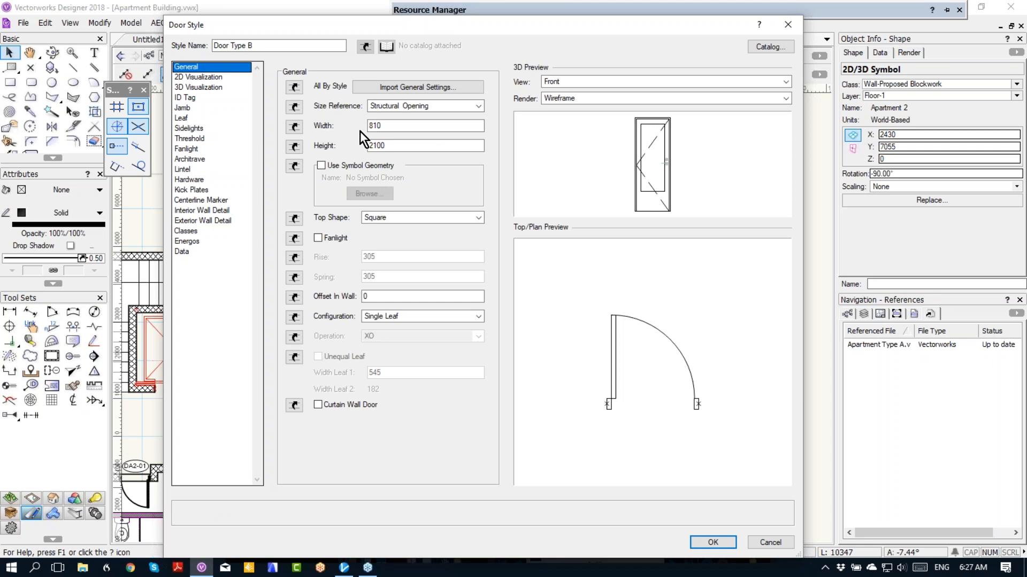
left_click(295, 127)
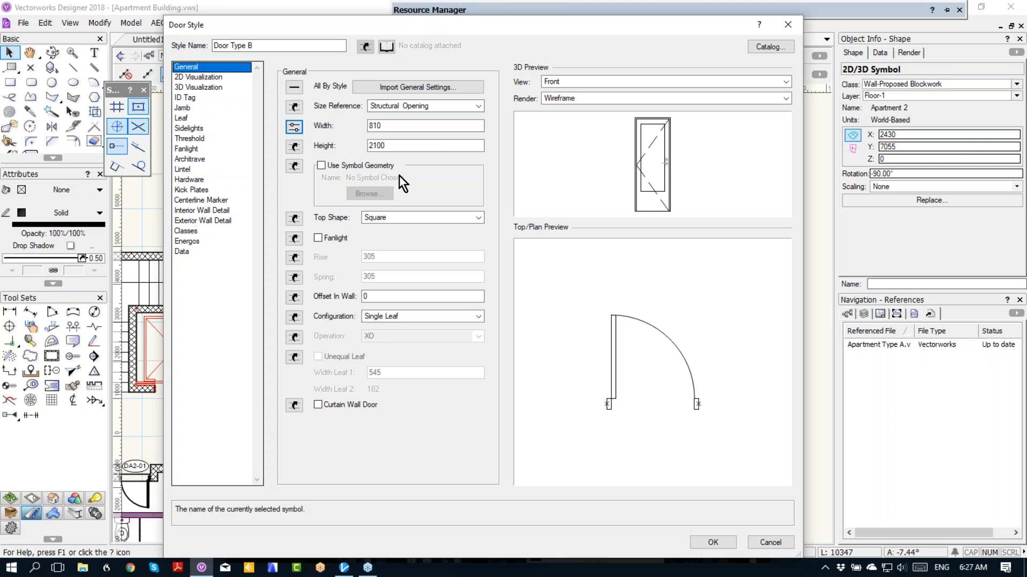
left_click(295, 127)
Try matching the jamb to the wall depth with by-instance control in the door style, and turn the option back off
left_click(181, 109)
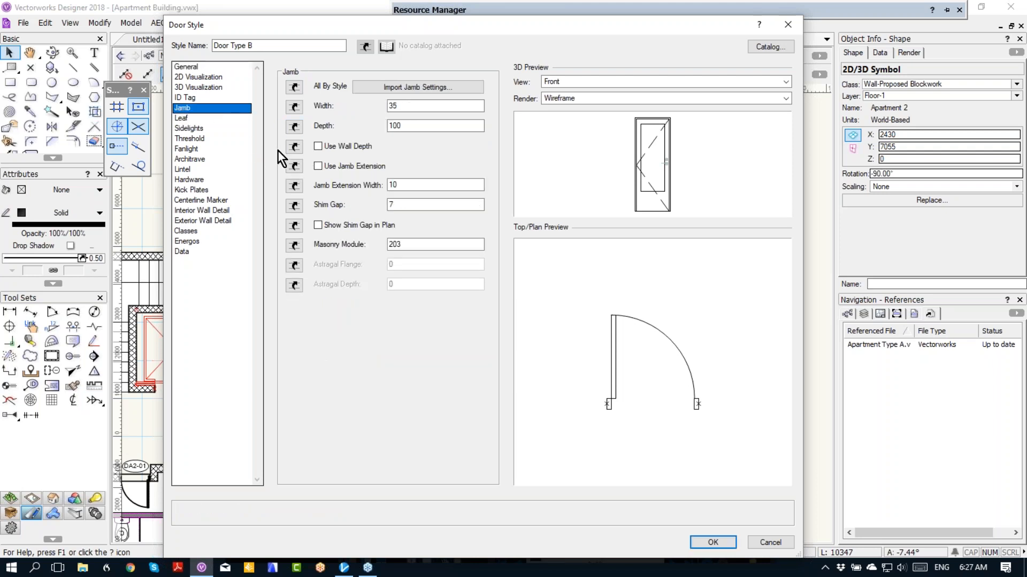
left_click(349, 147)
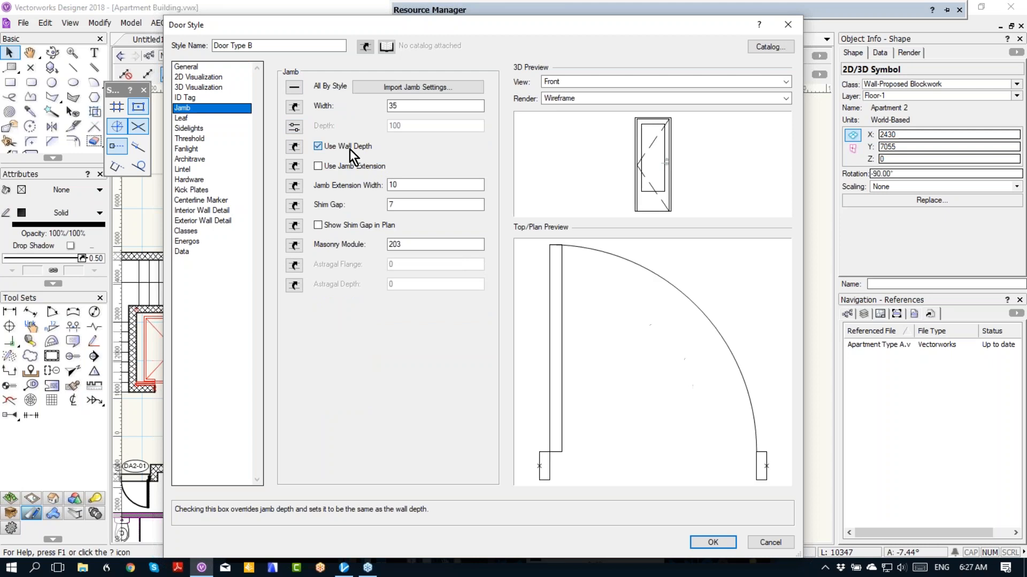
left_click(292, 148)
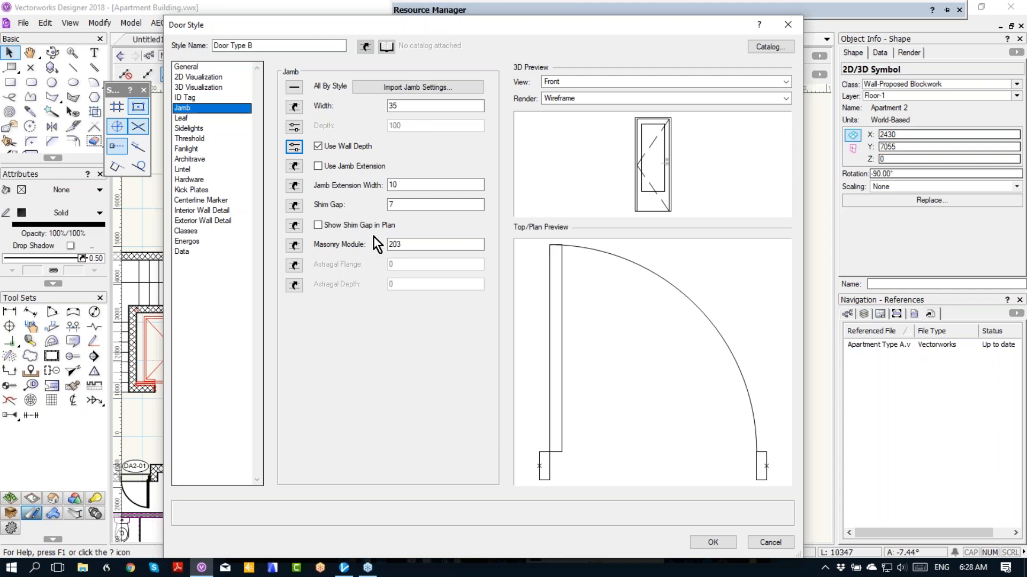
left_click(317, 145)
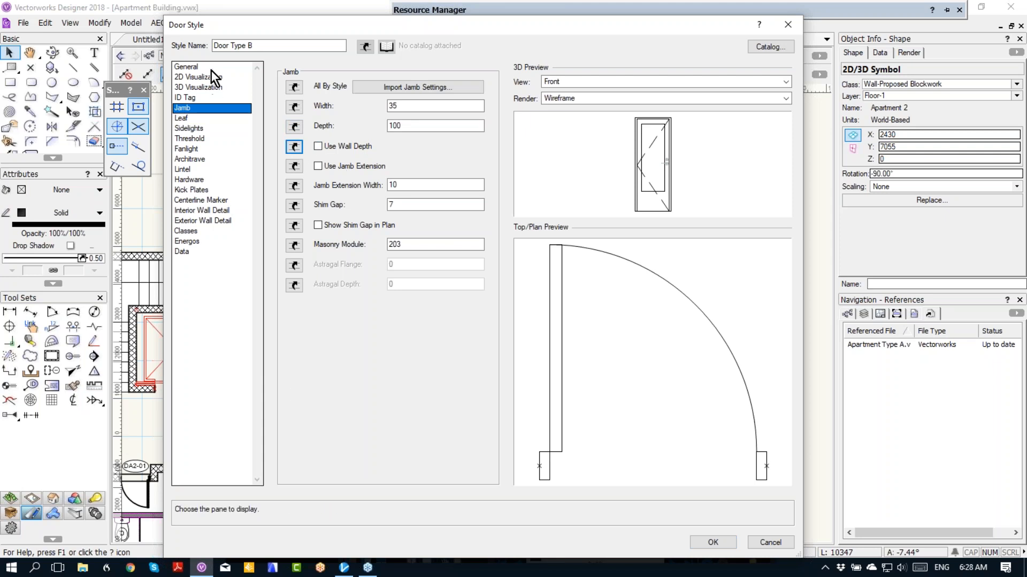
Try setting the ID tag's schedule inclusion and label to by-instance control, and cancel the Door Type B edit
left_click(194, 98)
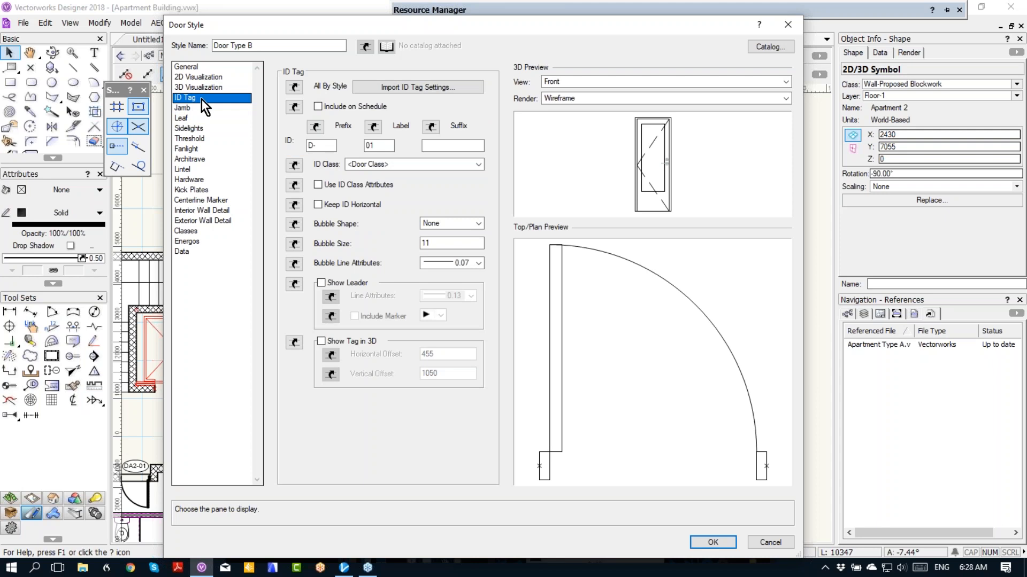
left_click(293, 108)
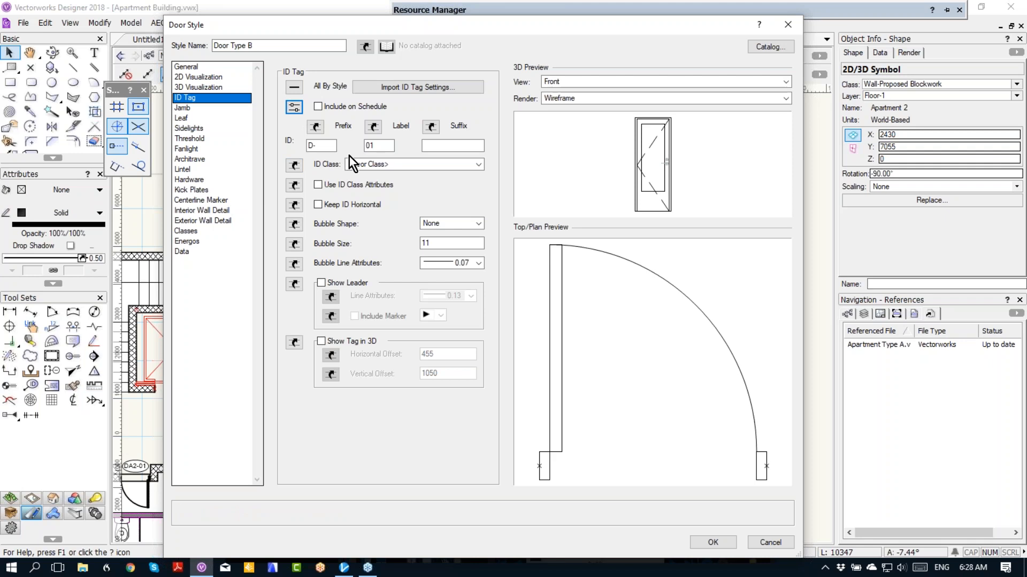
left_click(377, 124)
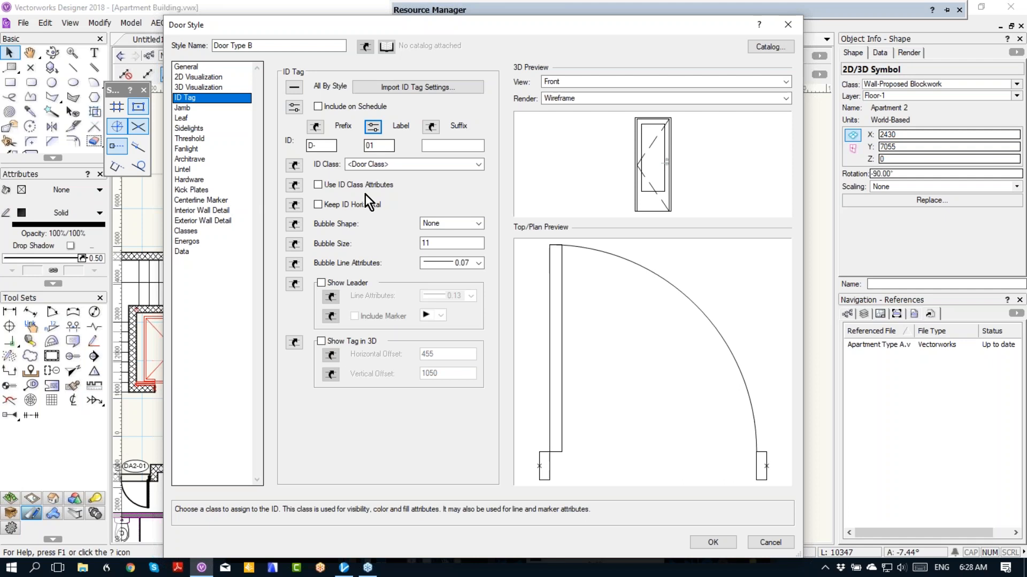
left_click(762, 541)
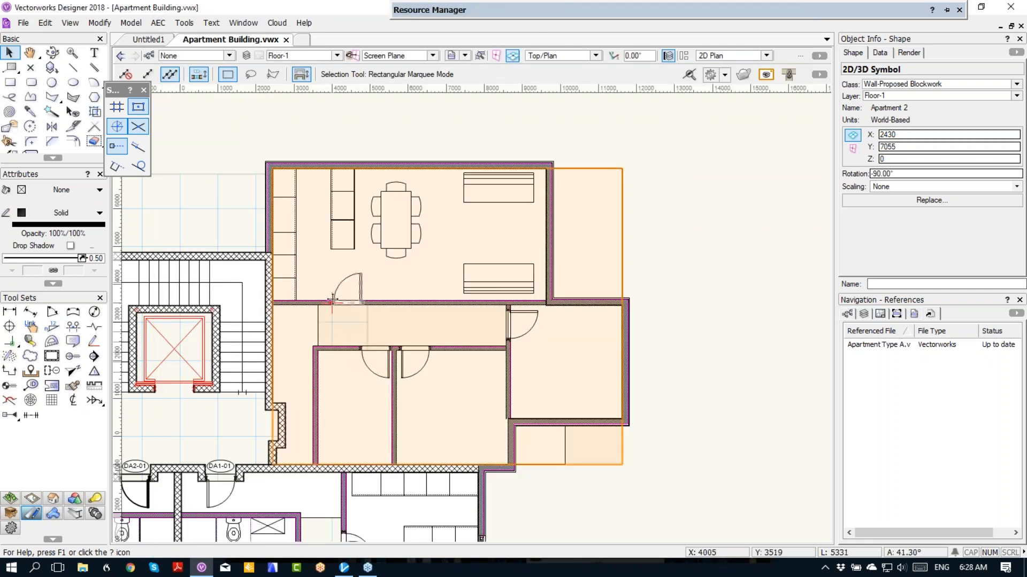
Select the entrance door tag DA1-01 on the Floor-1 plan and show all fields of its Door Number Record
middle_click_drag(341, 281, 551, 183)
scroll(551, 182, "down", 2)
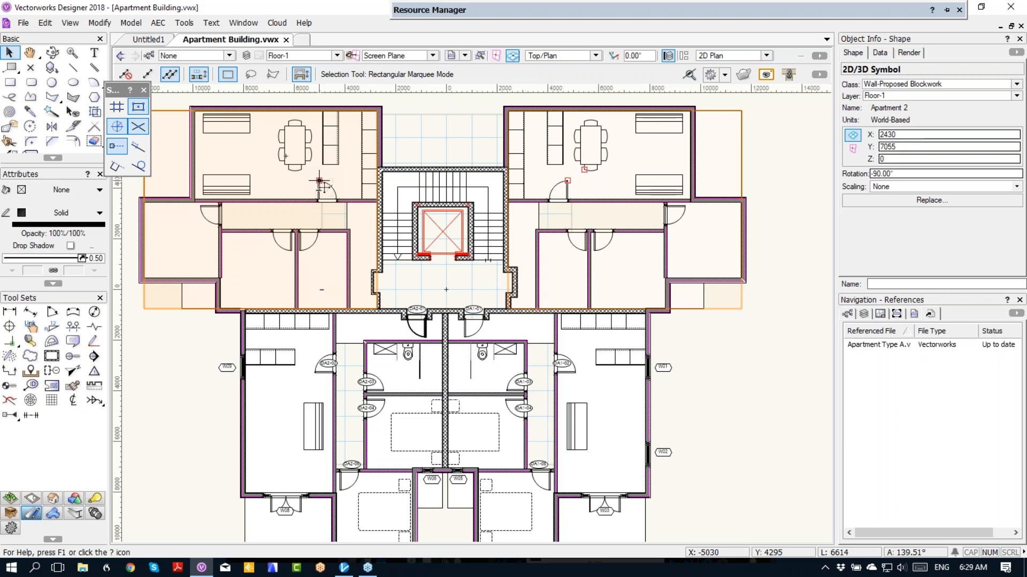
left_click(474, 309)
left_click(880, 54)
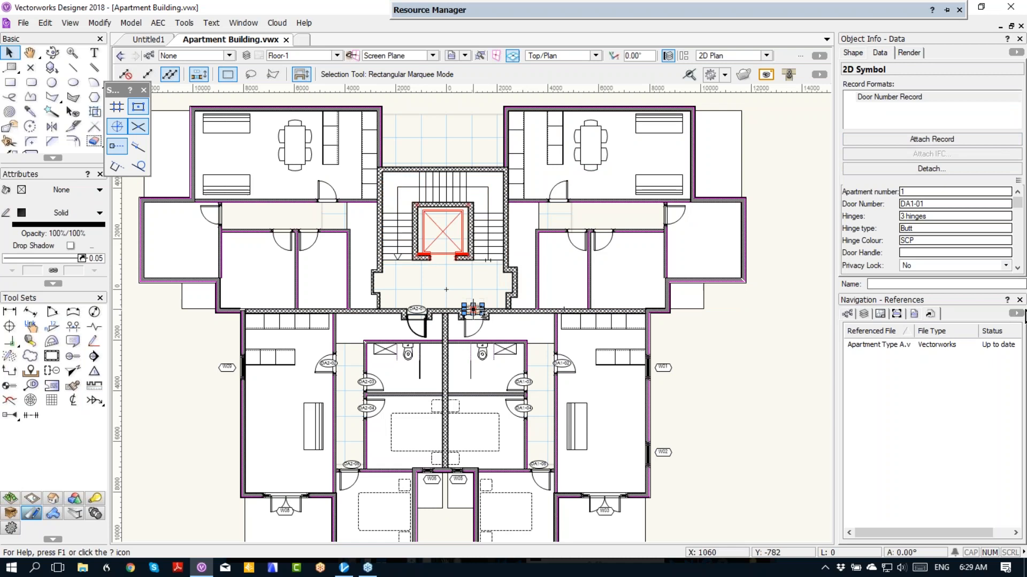
left_click_drag(954, 301, 770, 334)
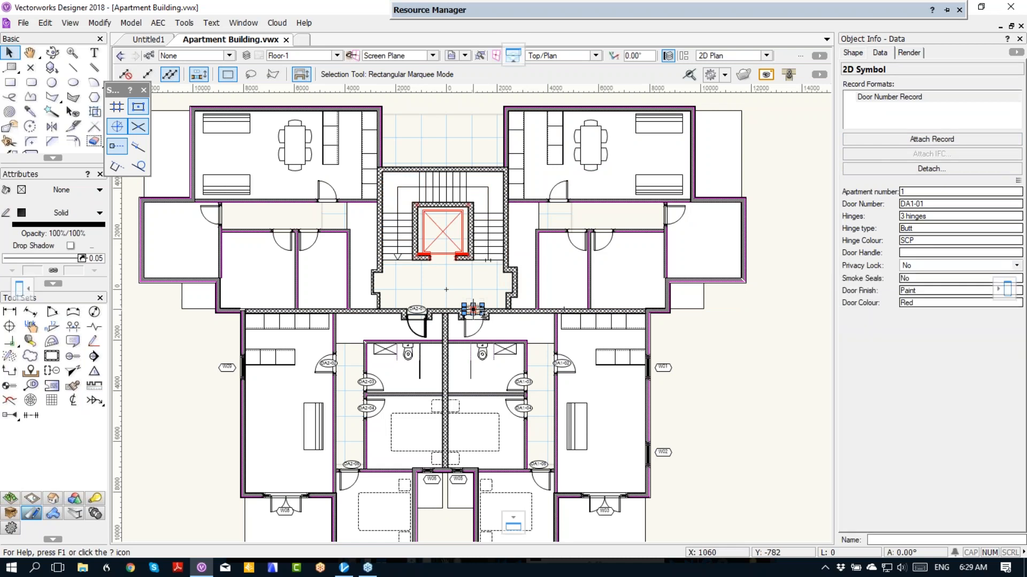
left_click_drag(1, 289, 0, 240)
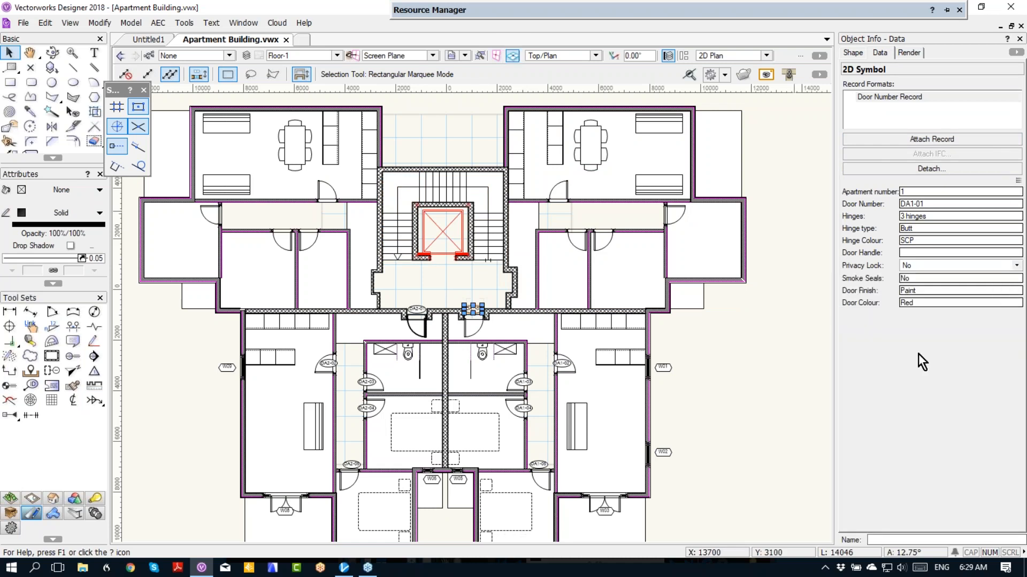
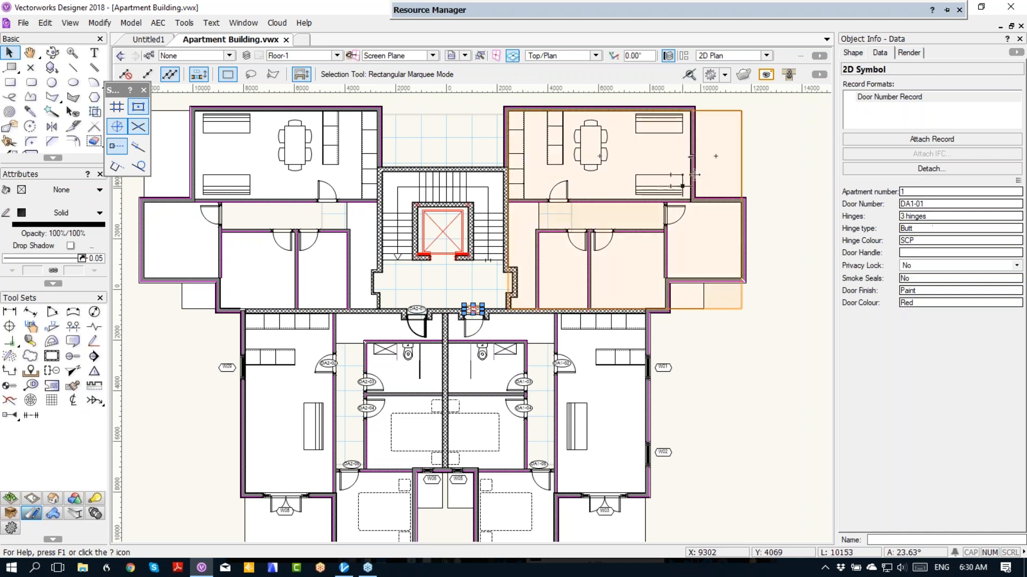
Examine the numbered door tags in the two lower apartments of the Floor-1 plan
middle_click_drag(733, 431, 749, 321)
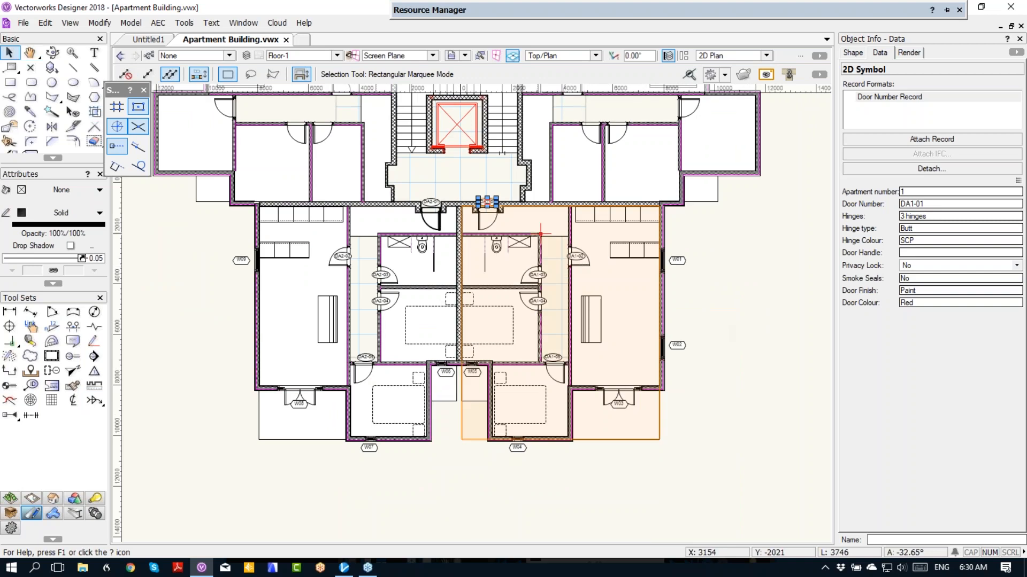
scroll(478, 220, "up", 3)
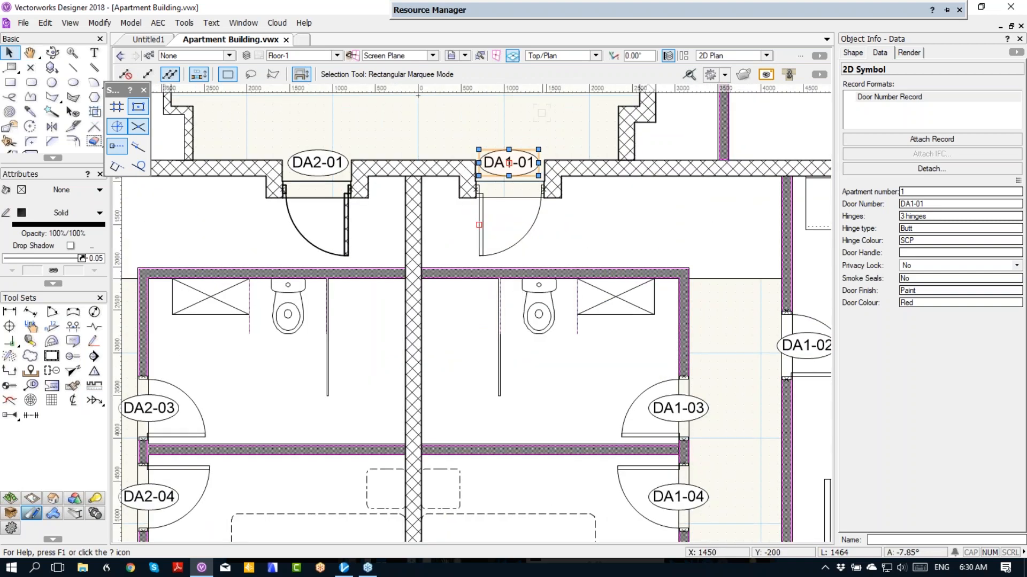
middle_click_drag(570, 167, 412, 139)
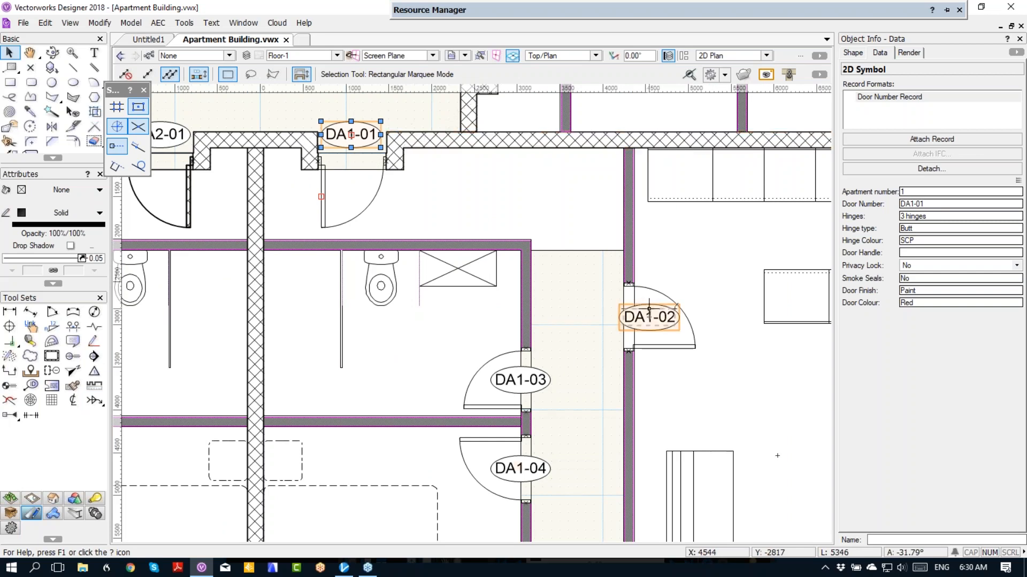
scroll(501, 406, "down", 2)
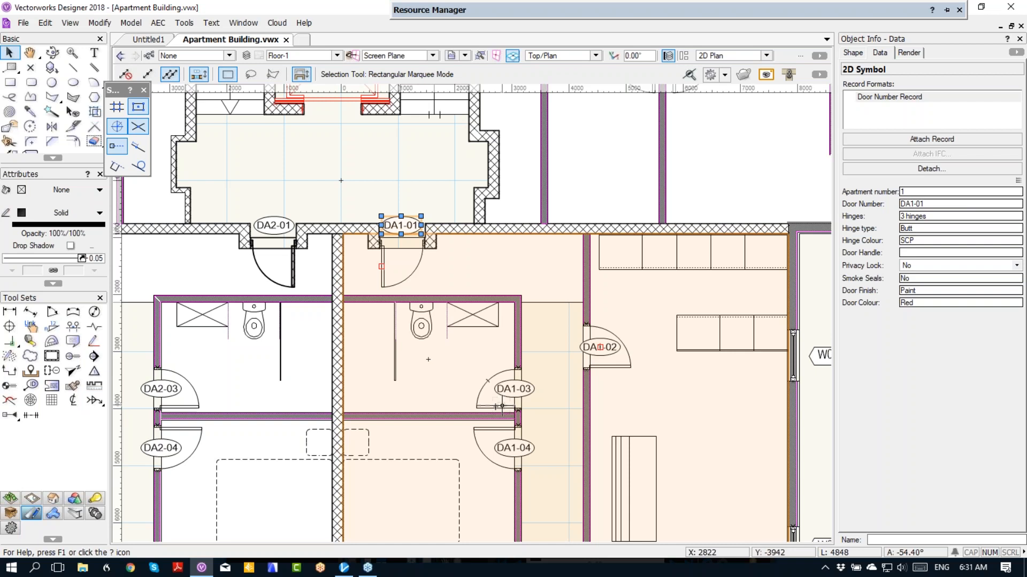
scroll(469, 405, "down", 1)
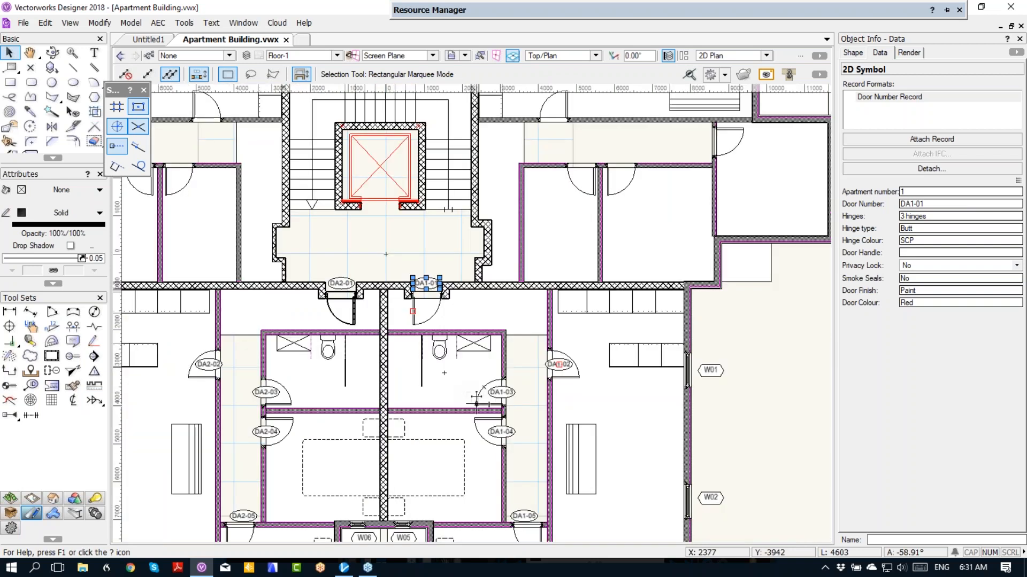
scroll(407, 427, "down", 1)
middle_click_drag(418, 409, 485, 309)
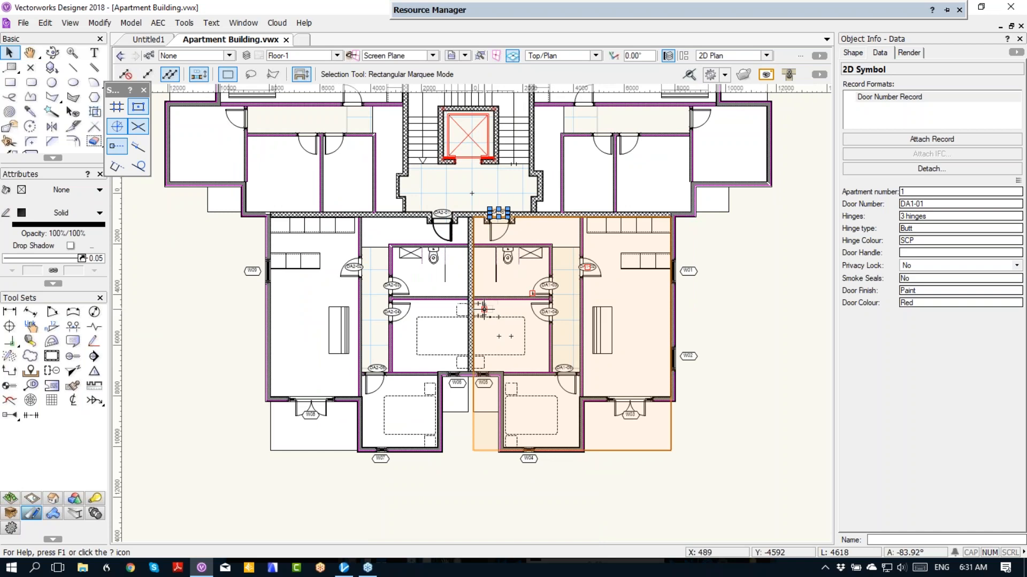
Set the selected entrance door tag's door number to D01 and its apartment number to 1
scroll(482, 192, "up", 8)
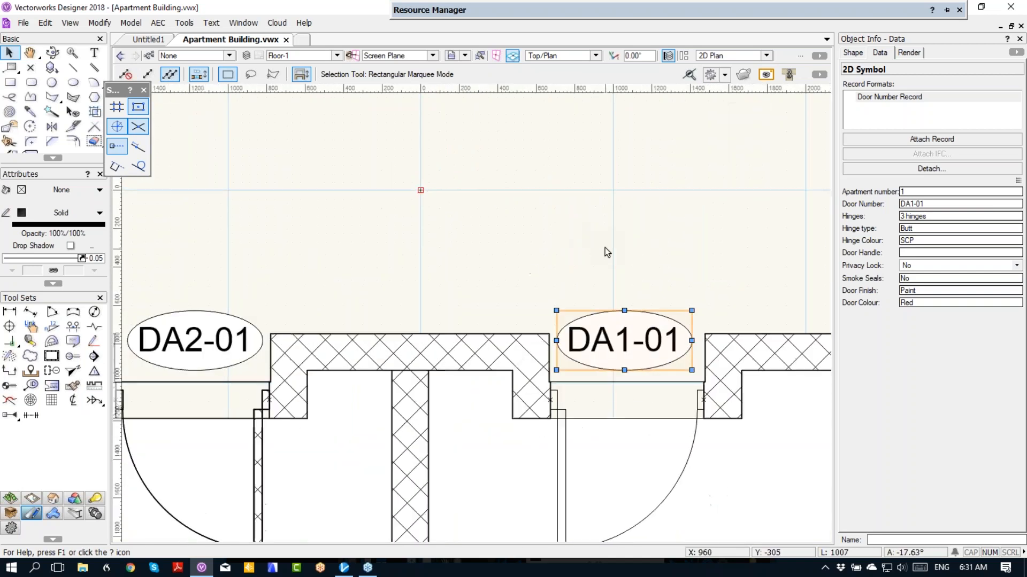
middle_click_drag(604, 248, 392, 170)
left_click(936, 204)
double_click(936, 204)
type("D01")
key("Return")
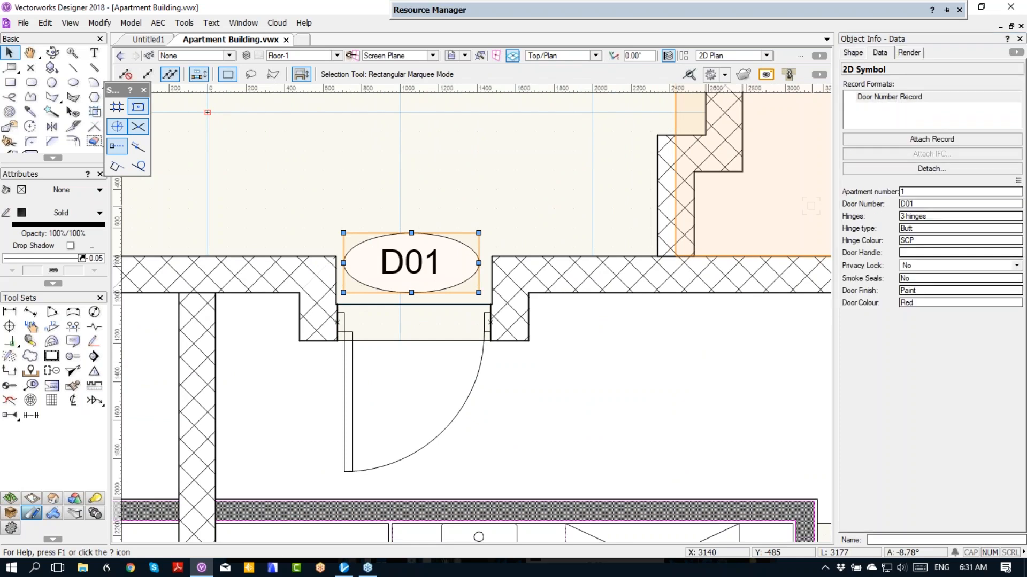
left_click(857, 191)
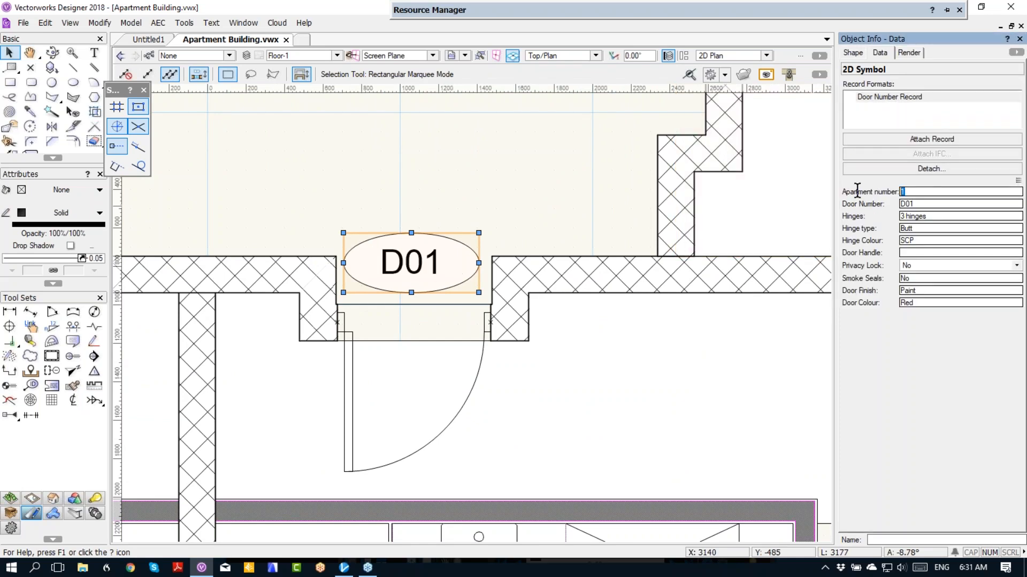
key("BackSpace")
type("1")
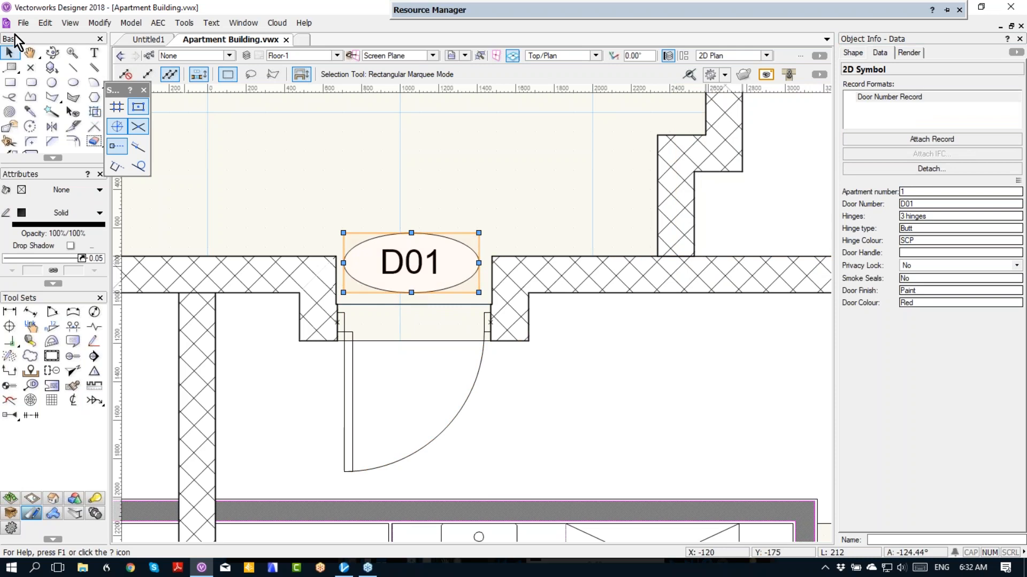
Draw an oval in the lobby just above the D01 tag and place the word "text" inside it
left_click(73, 81)
left_click(428, 133)
left_click(557, 208)
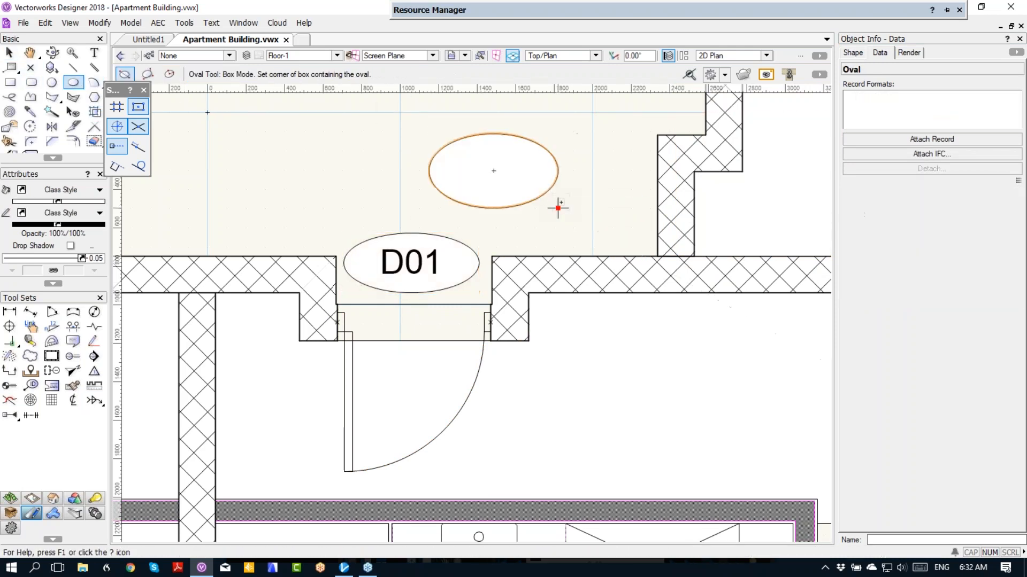
left_click(94, 52)
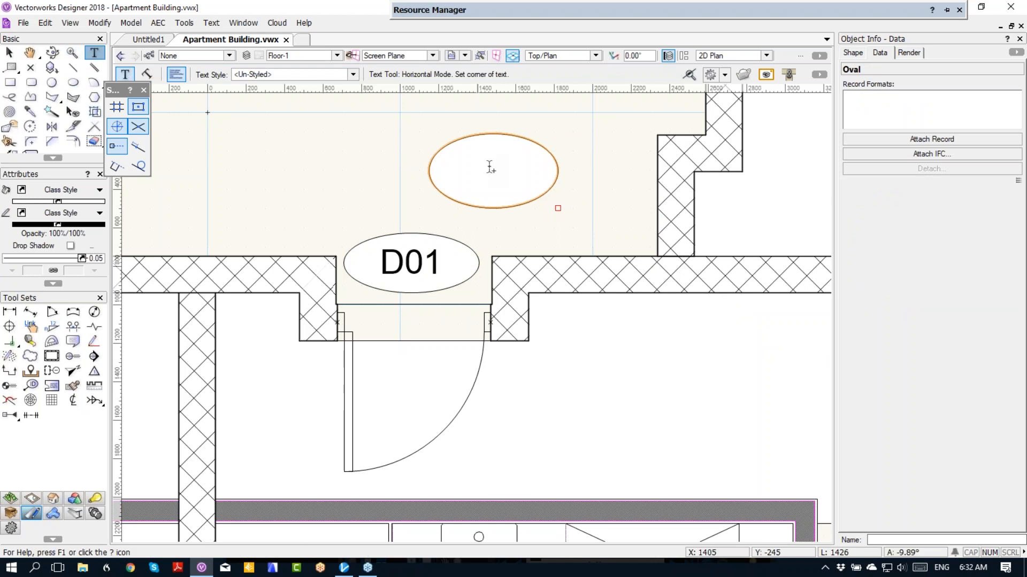
left_click(496, 169)
type("text")
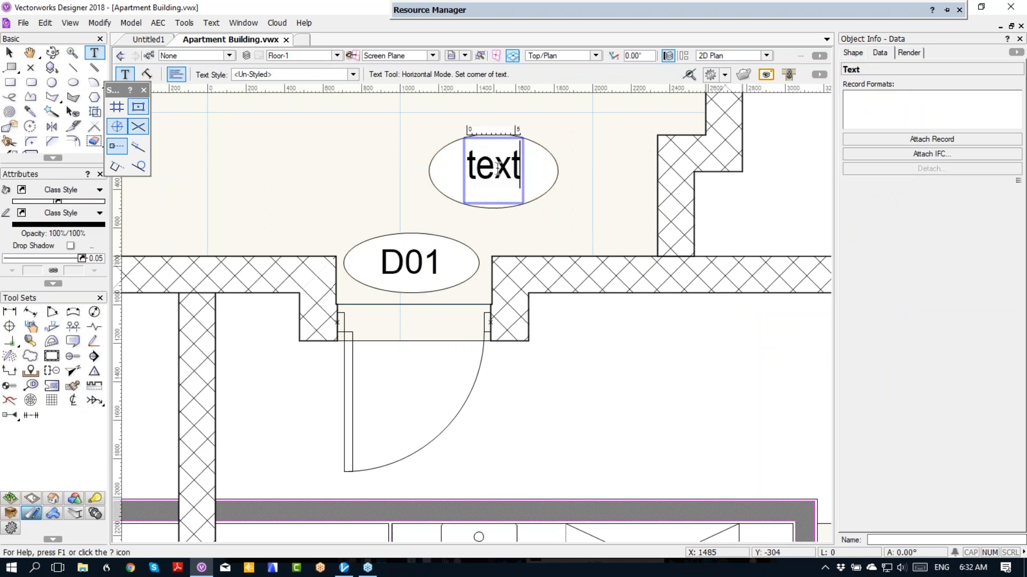
key("Escape")
Create a world-based symbol named "Door Number object" from the oval and its text, leaving the instance in place and assigning class Door-ID
left_click(9, 53)
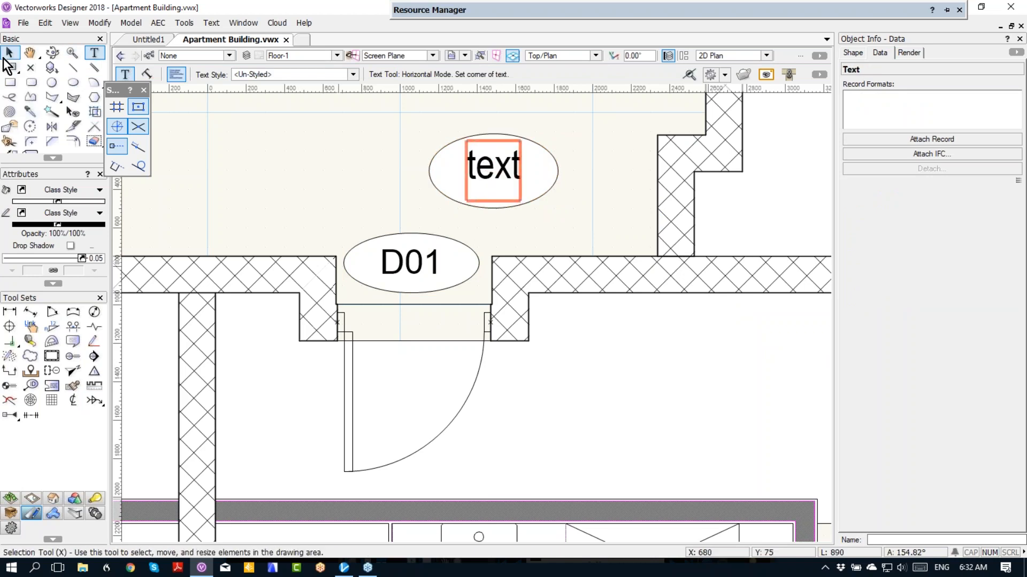
right_click(443, 158)
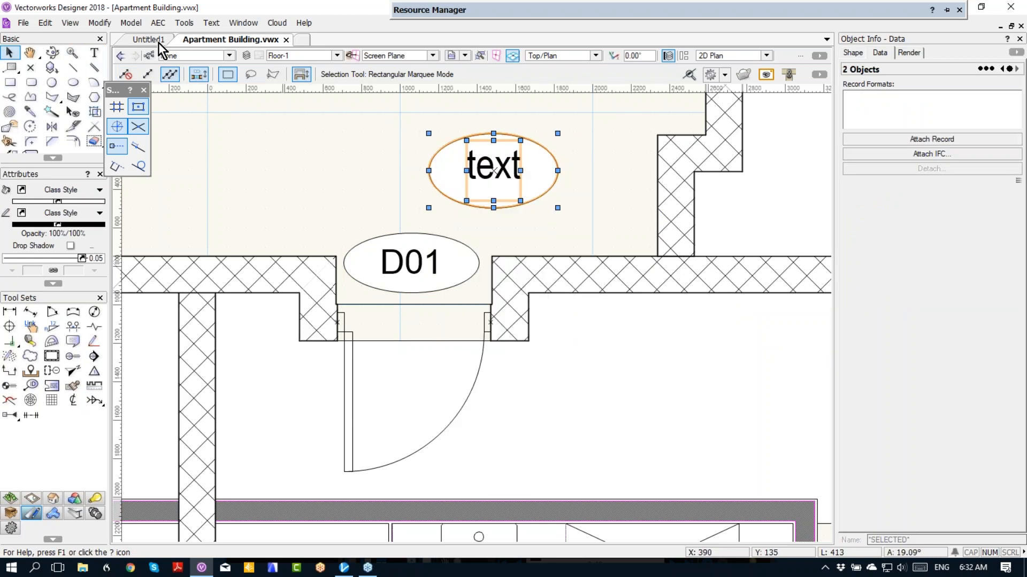
left_click(98, 26)
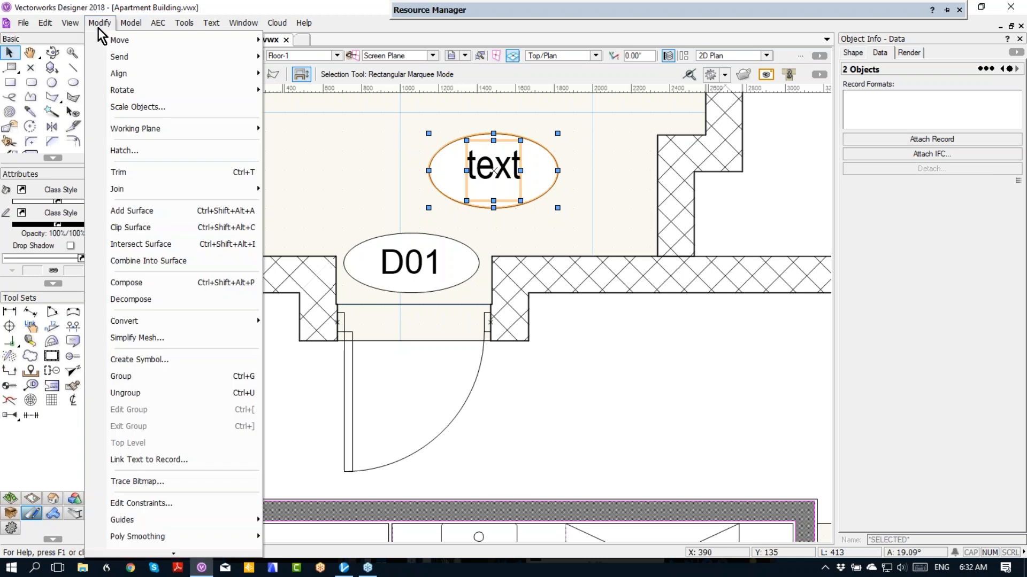
left_click(144, 361)
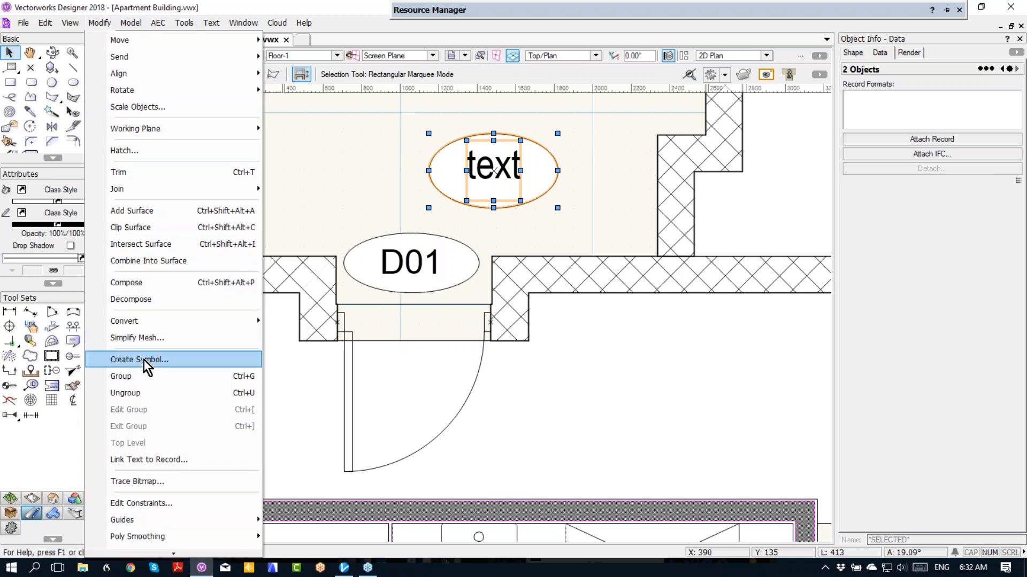
type("Door Number ")
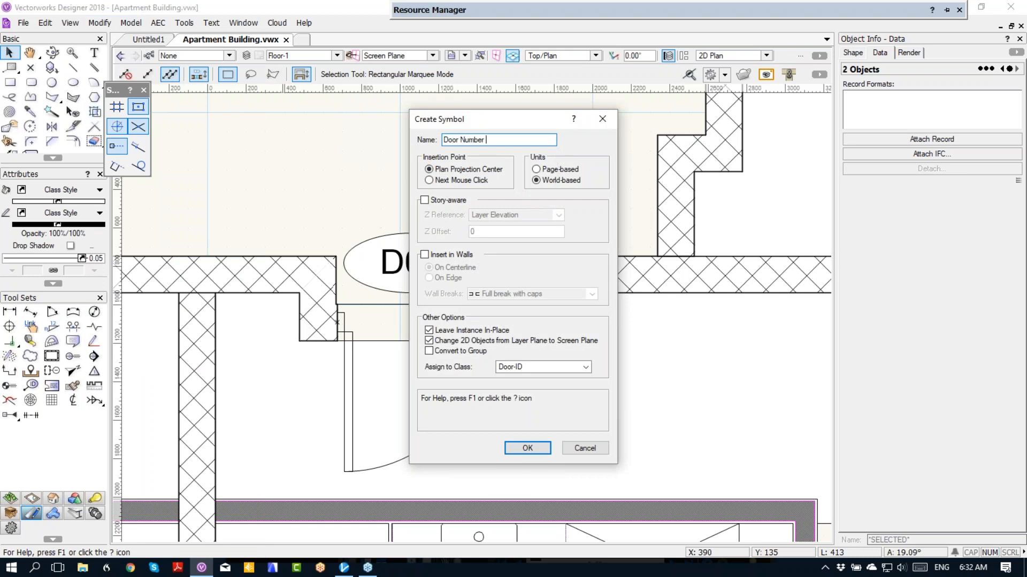
type("object")
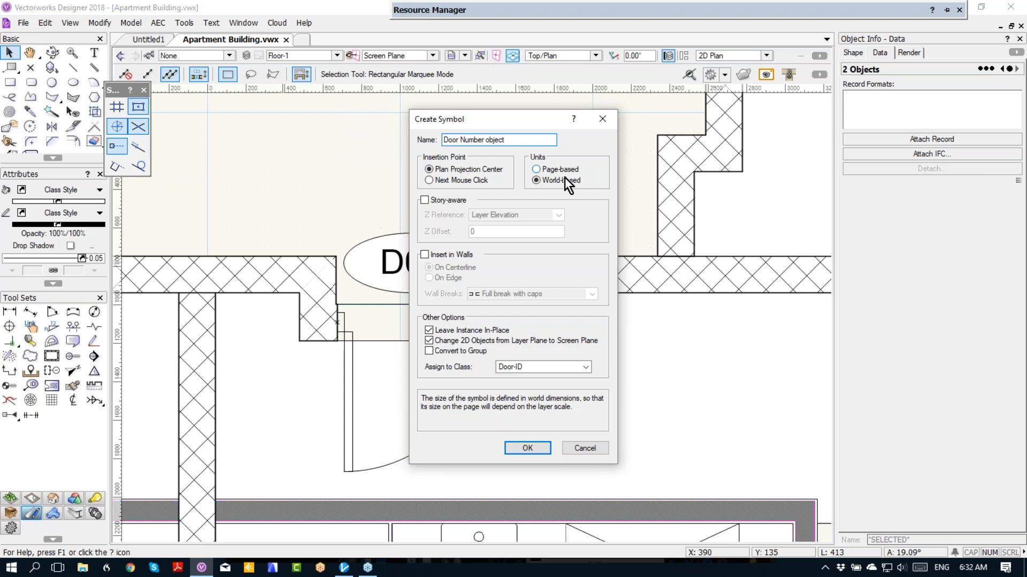
left_click(517, 367)
left_click(459, 376)
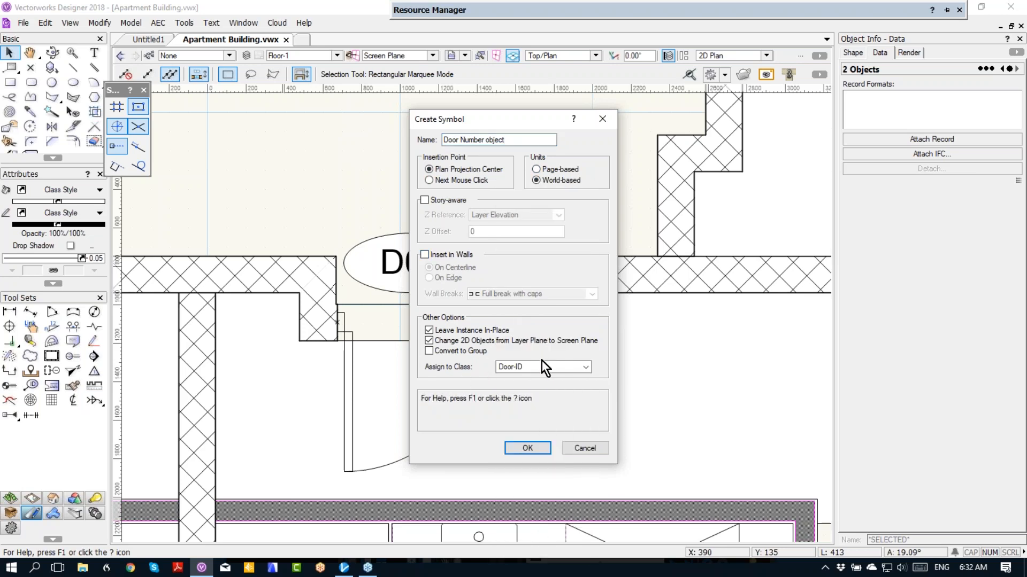
left_click(446, 340)
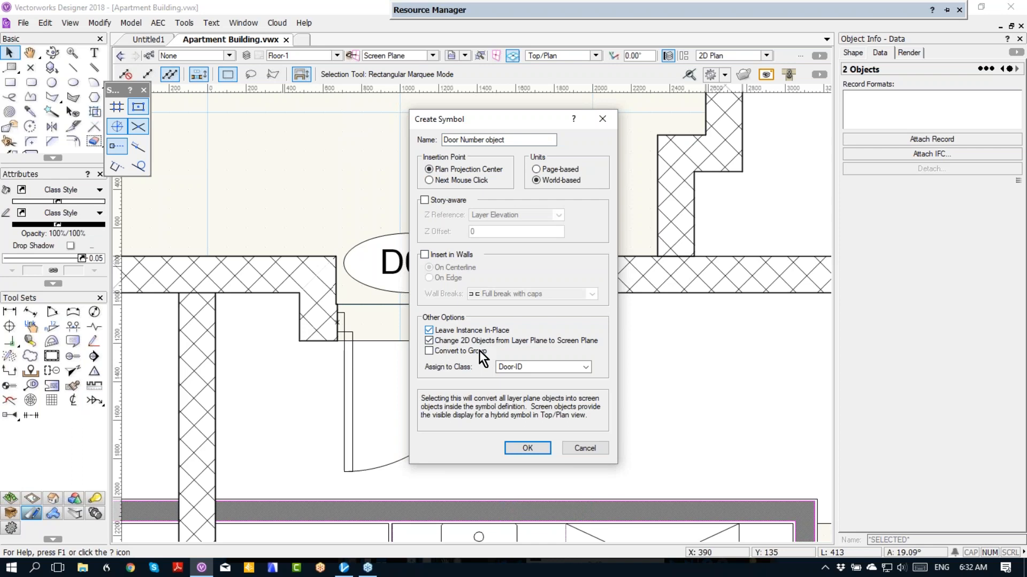
left_click(520, 463)
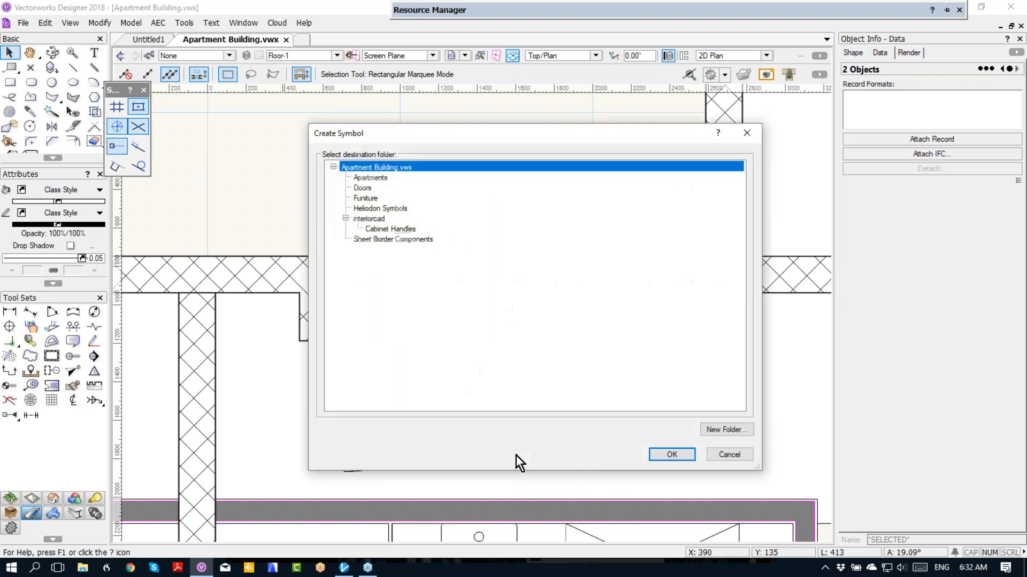
Store the new door number symbol in the Doors folder of Apartment Building.vwx
left_click(362, 195)
left_click(363, 189)
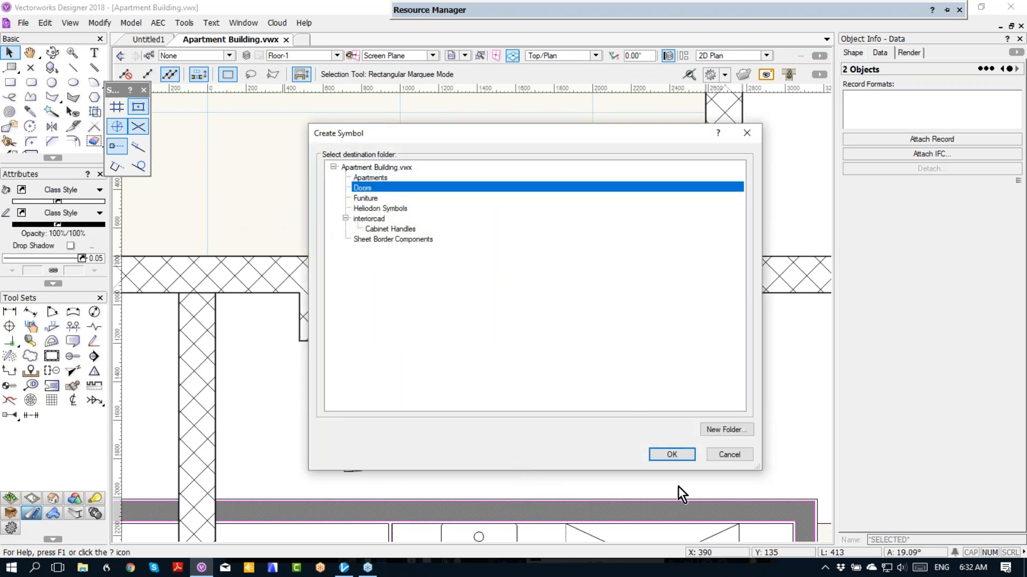
left_click(672, 454)
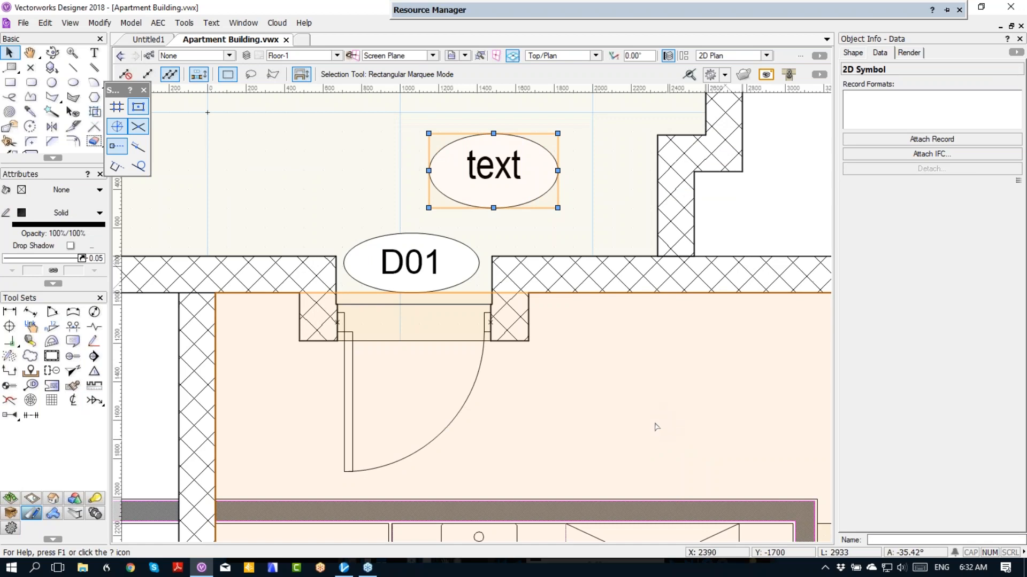
Edit the 2D component of the new door number symbol and set its text size to 10 pt
right_click(493, 170)
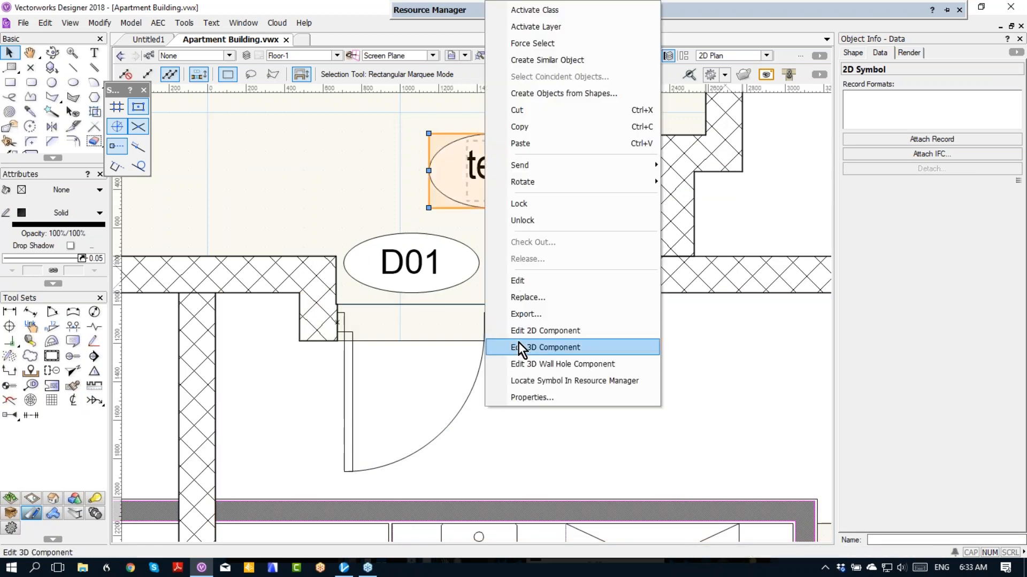
left_click(527, 331)
left_click(518, 221)
left_click(521, 201)
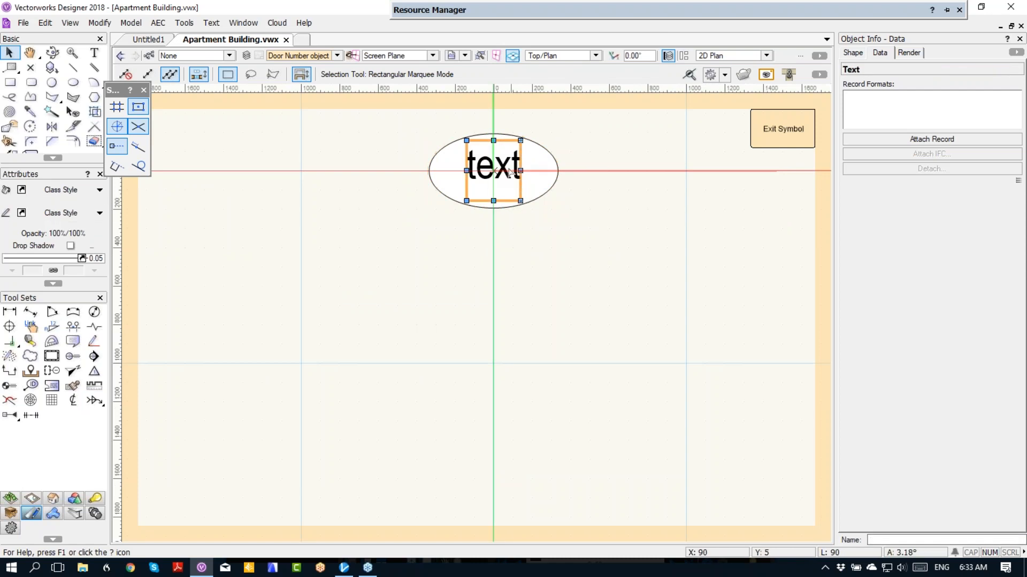
left_click(853, 52)
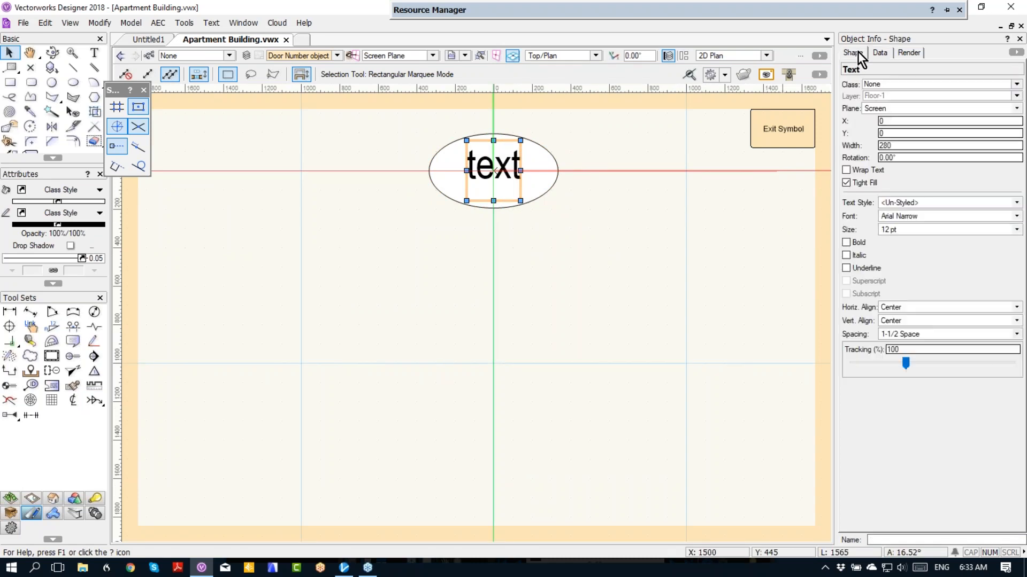
left_click(915, 228)
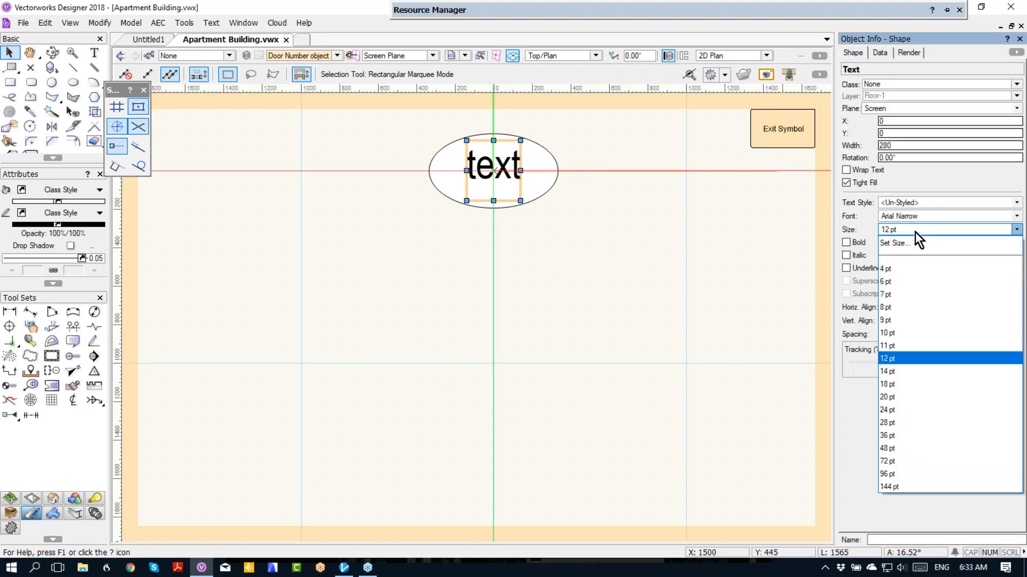
left_click(890, 330)
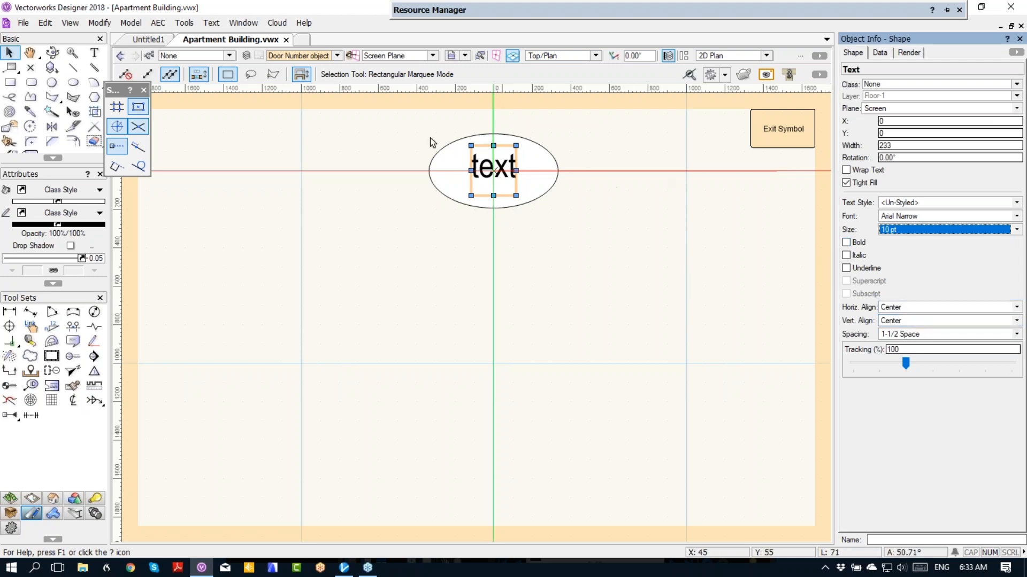
Try to link the text inside the door number symbol to a record
left_click(183, 23)
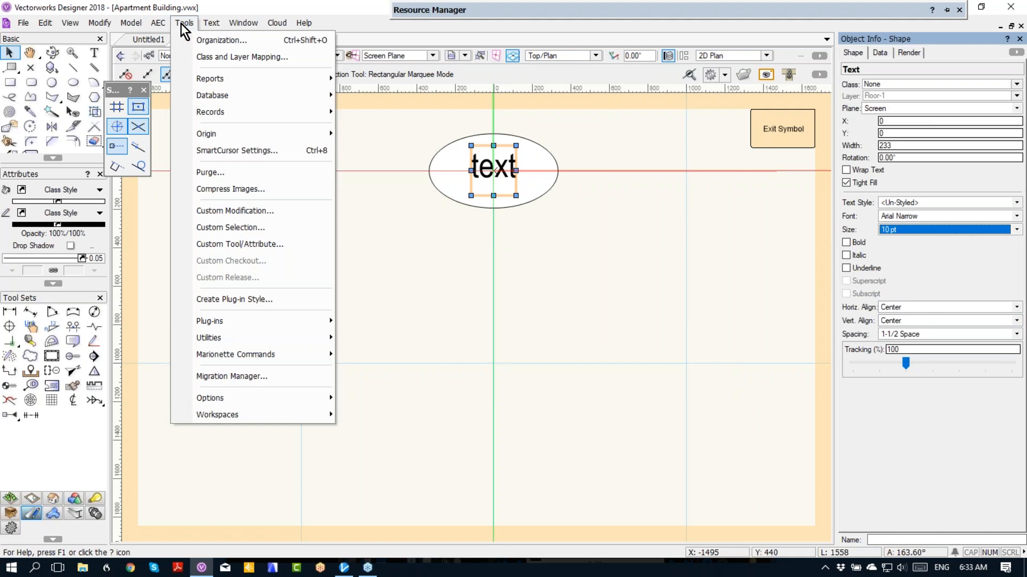
mouse_move(184, 109)
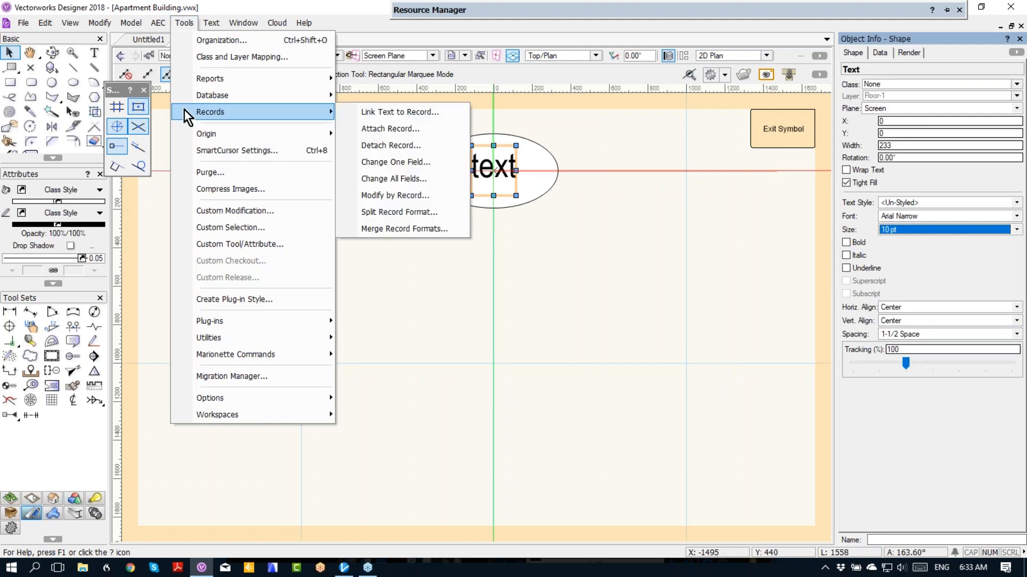
left_click(424, 114)
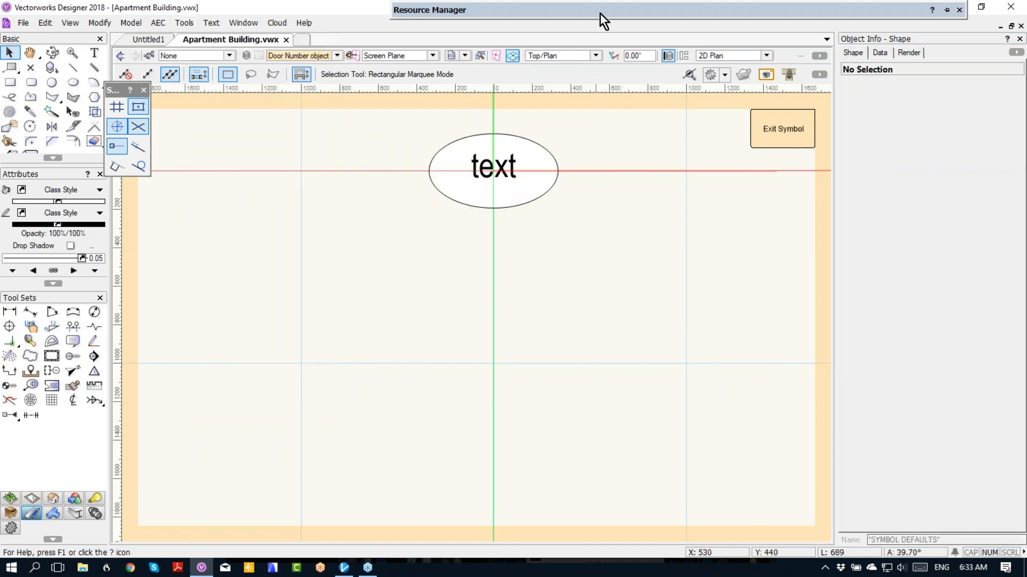
Find the Door Number Record among the Apartment Building.vwx resources and open its record format for editing
mouse_move(600, 14)
left_click(476, 53)
scroll(741, 226, "down", 10)
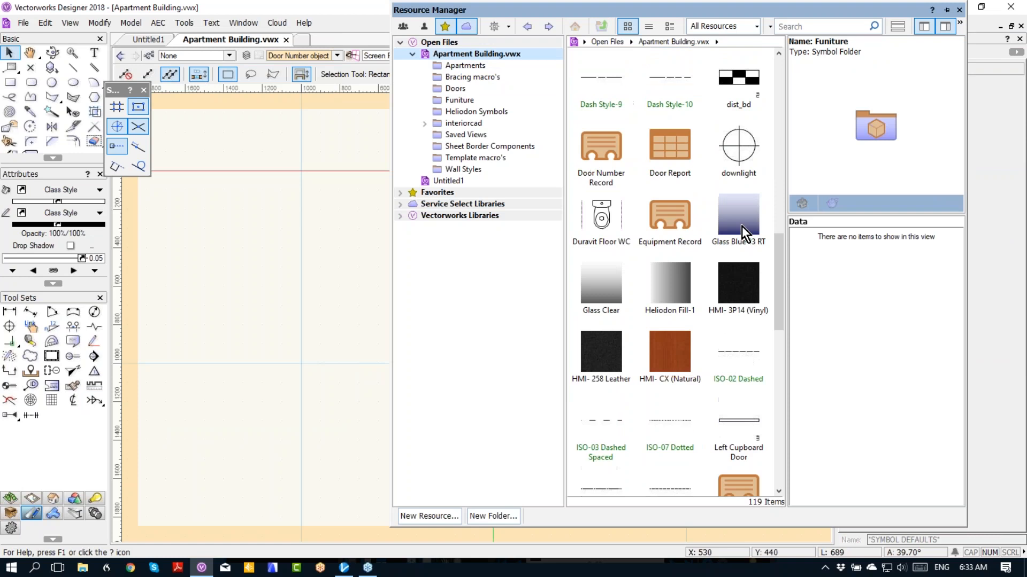
left_click(601, 150)
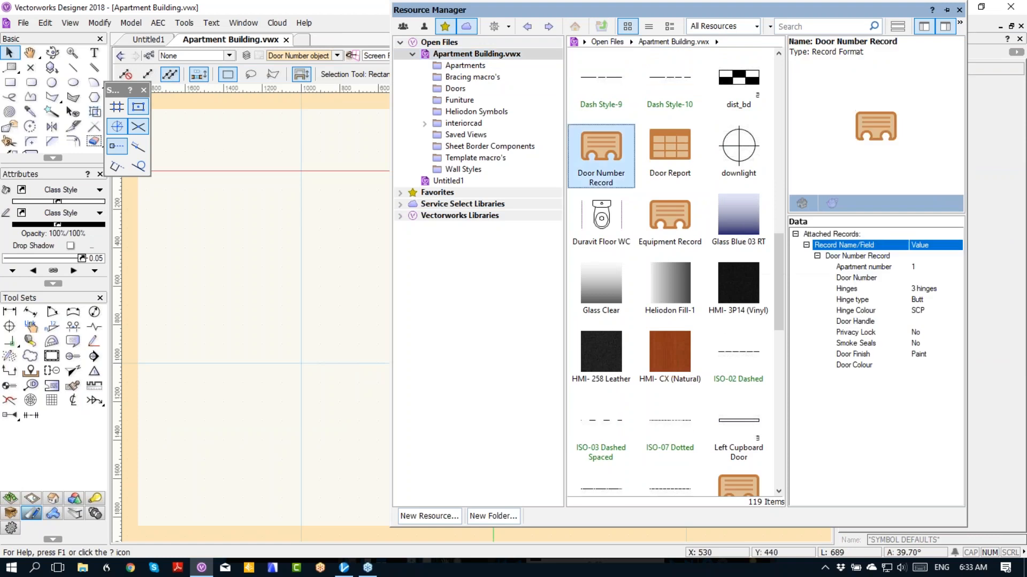
right_click(603, 149)
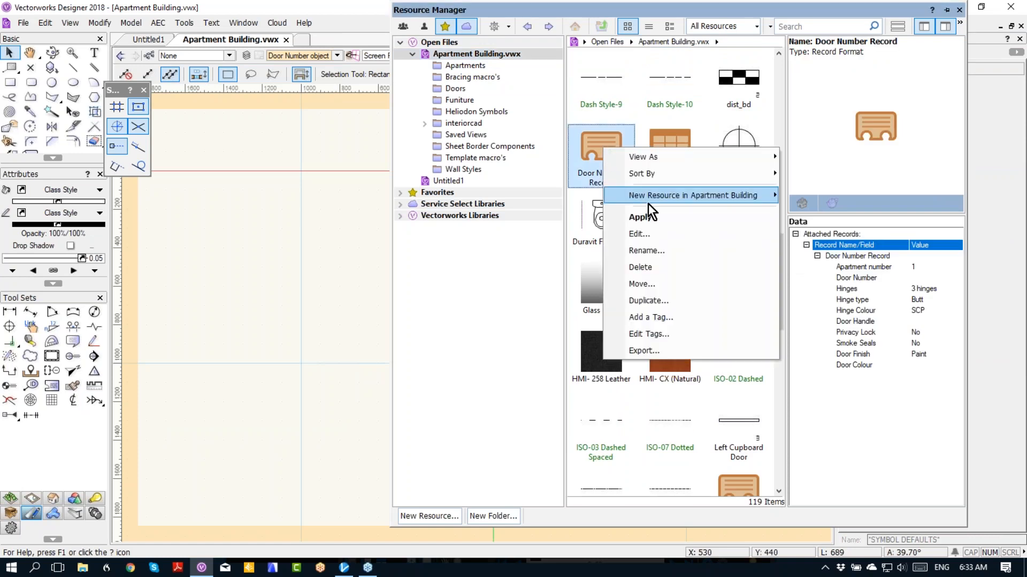
left_click(649, 233)
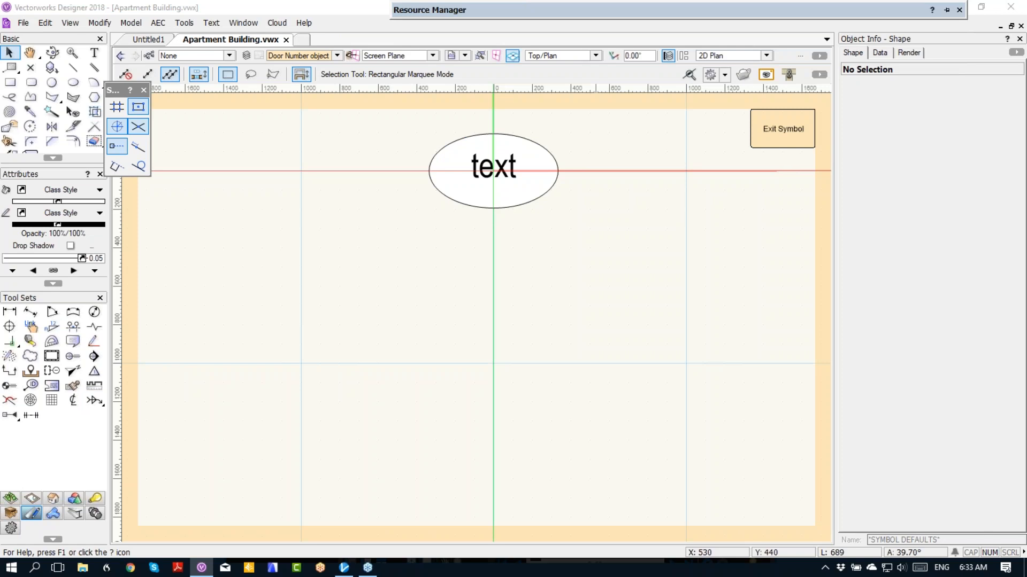
left_click_drag(0, 151, 314, 119)
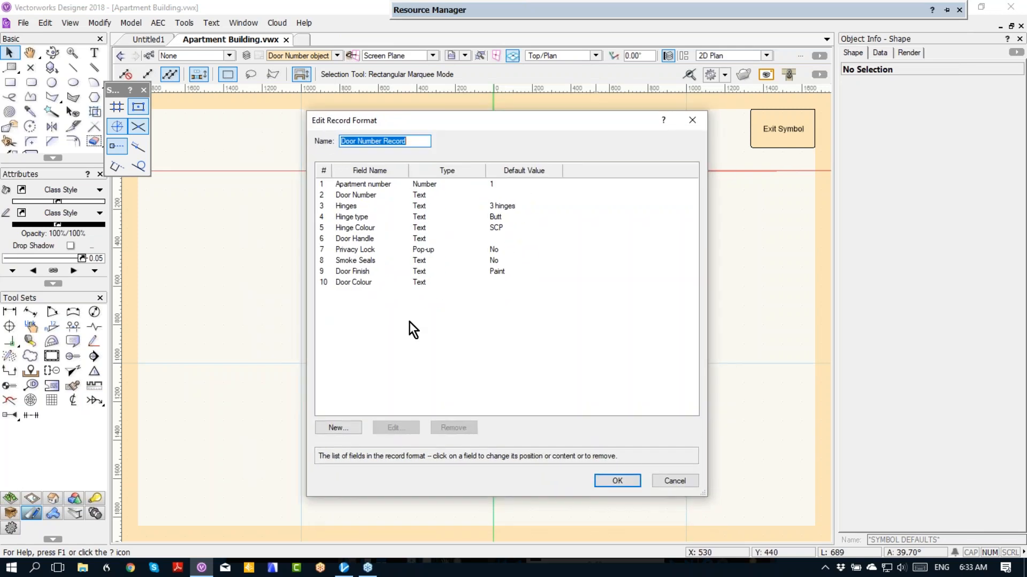
Change the Apartment number field of the Door Number Record to the Text type
left_click(352, 185)
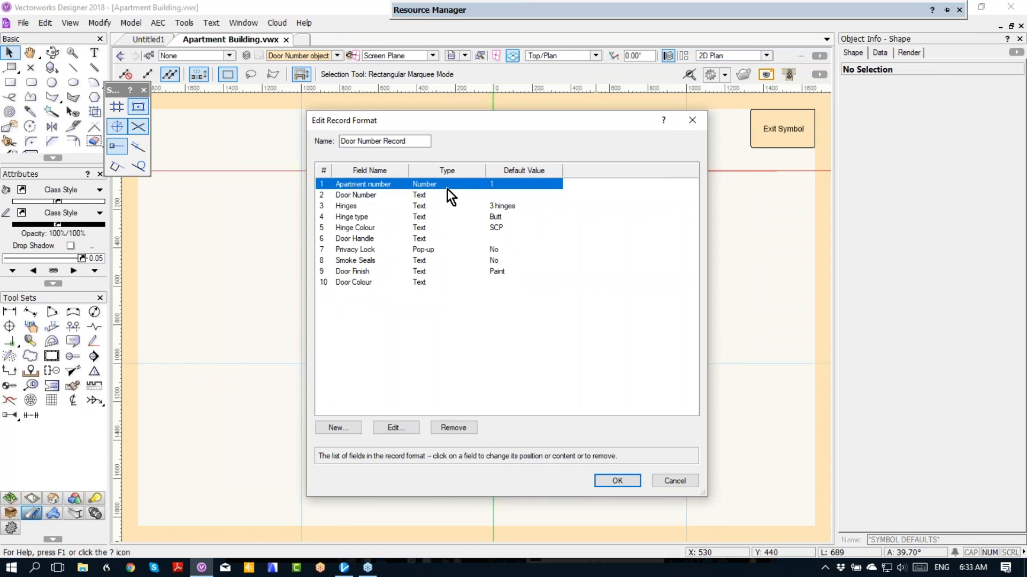
left_click(396, 428)
left_click(511, 276)
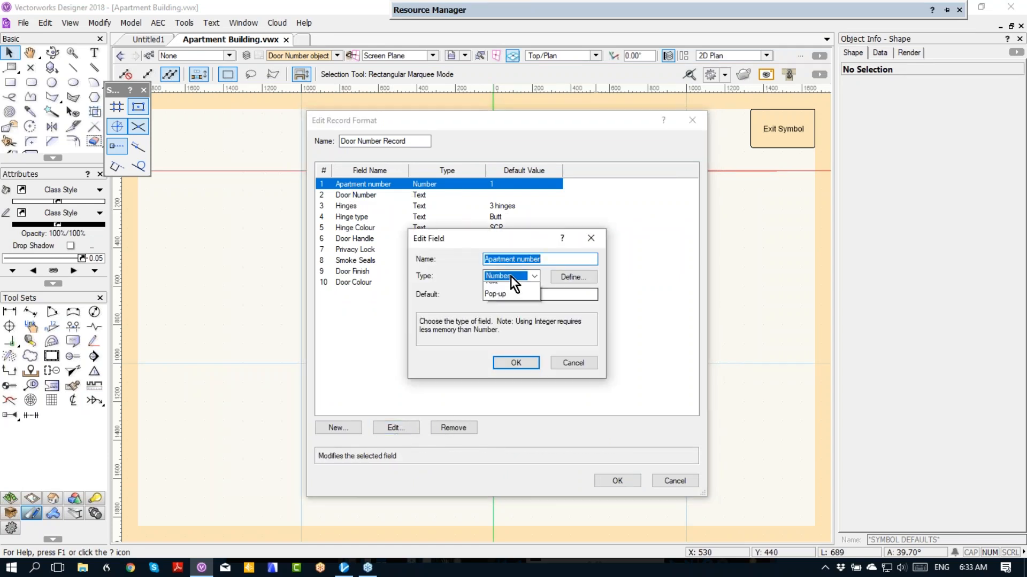
left_click(503, 327)
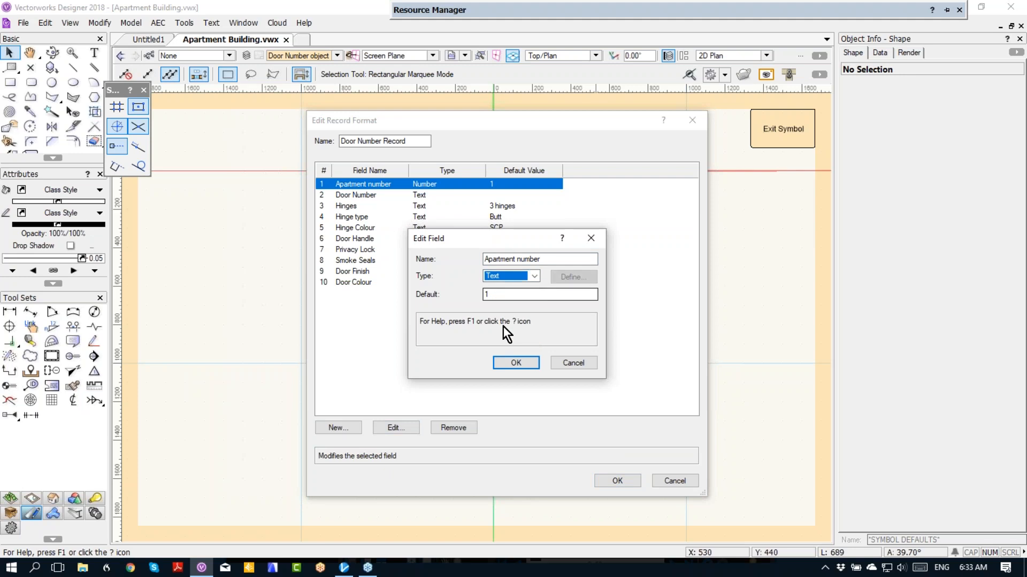
left_click(502, 364)
Add a new field named "Door Handle Color" to the Door Number Record
left_click(370, 196)
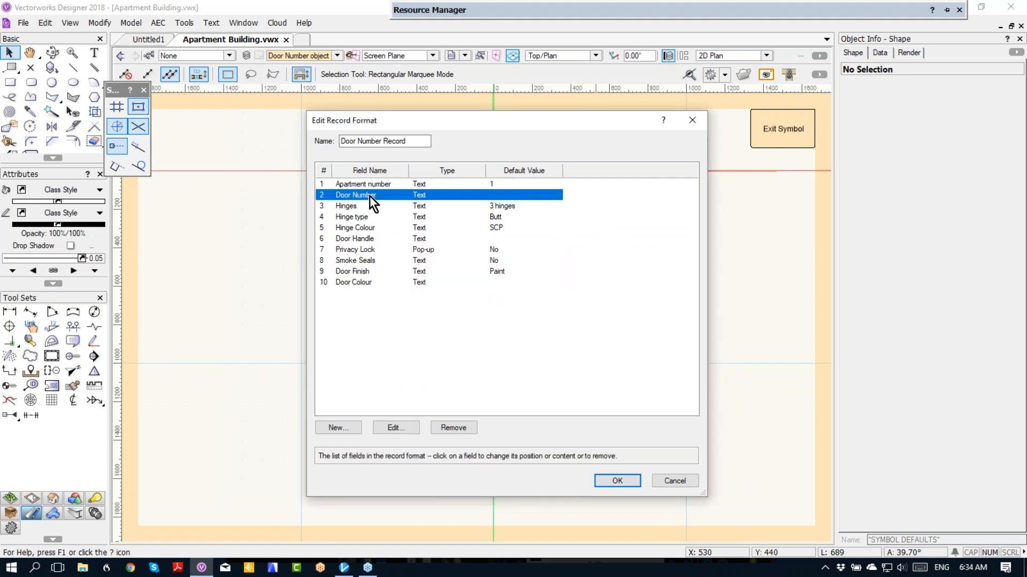
left_click(353, 284)
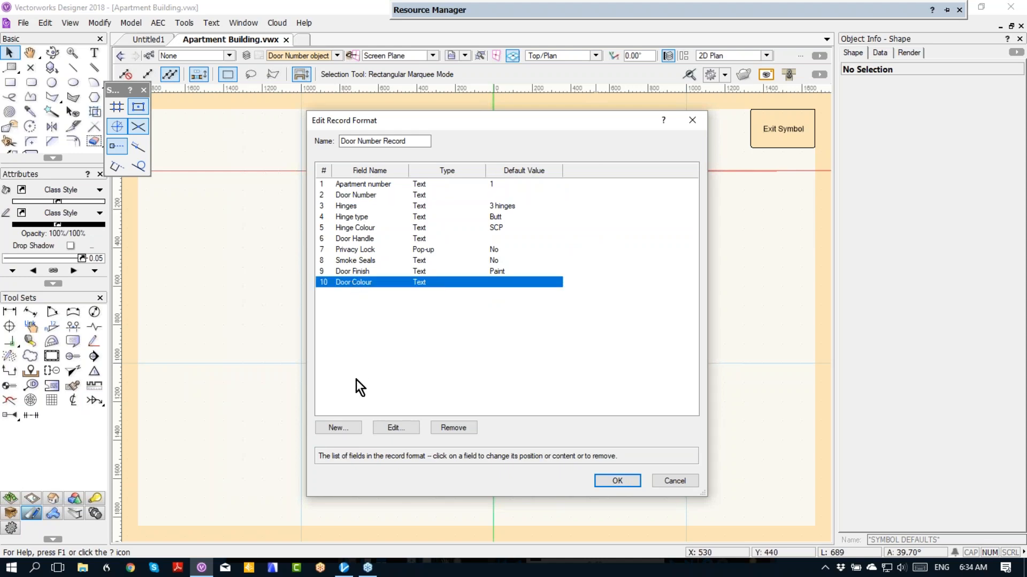
left_click(357, 239)
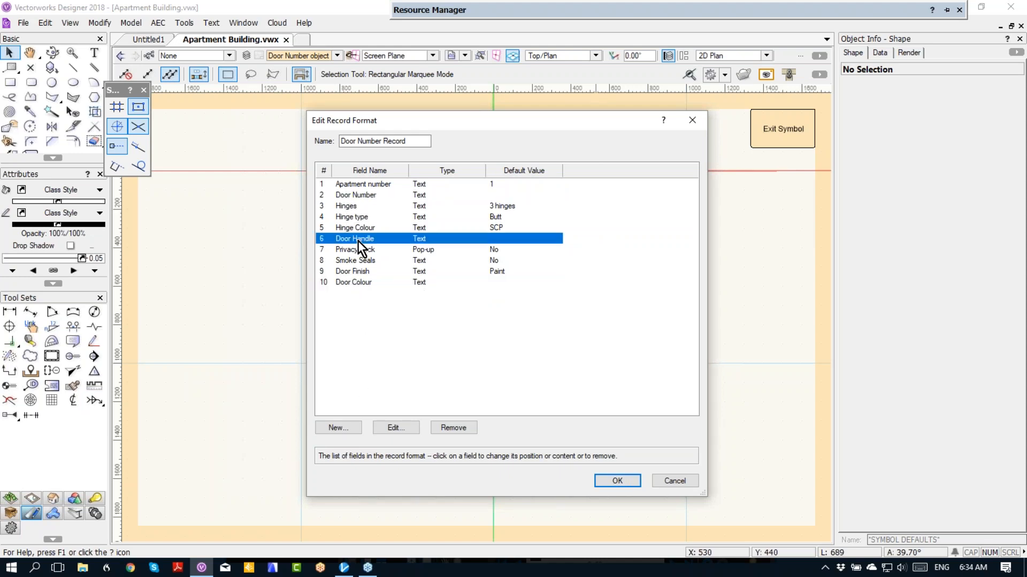
left_click(344, 425)
type("Door Handel Colour")
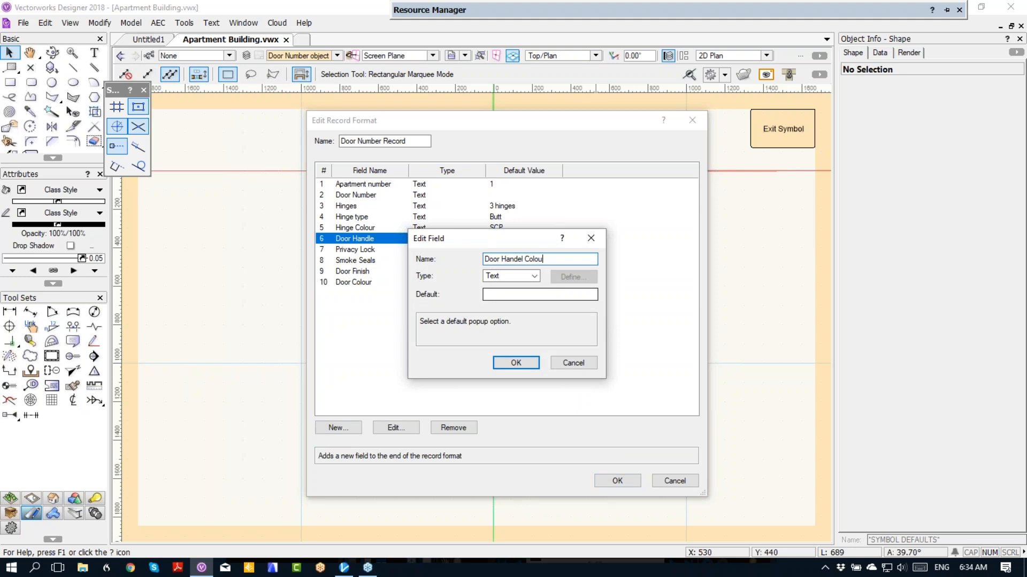
key("BackSpace")
key("Left")
key("Left")
key("Left")
key("BackSpace")
key("BackSpace")
type("le")
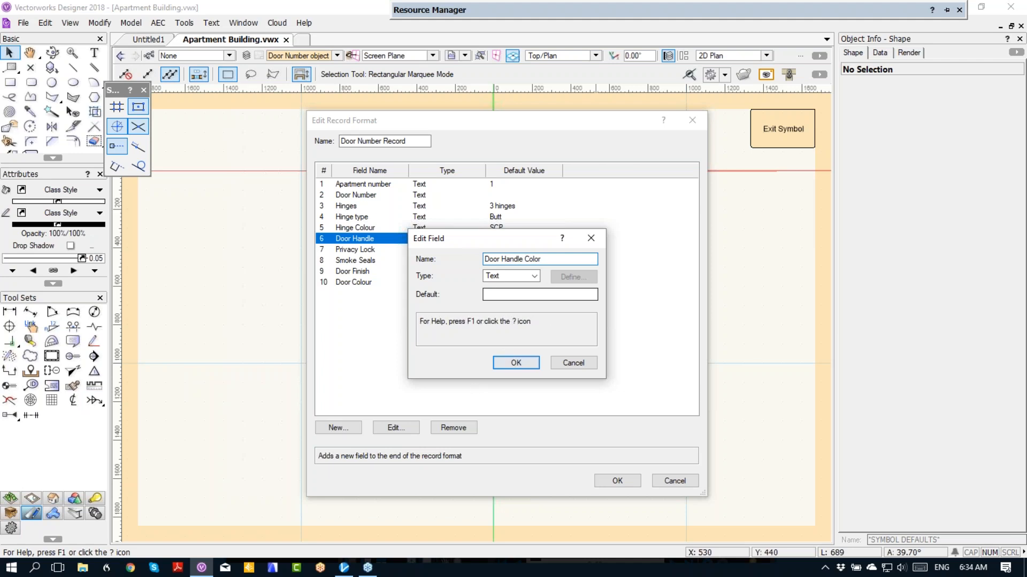
Make the Door Handle Color field a Pop-up with the choices Brass, SCP and Stainless, and open its default value choices
left_click(531, 275)
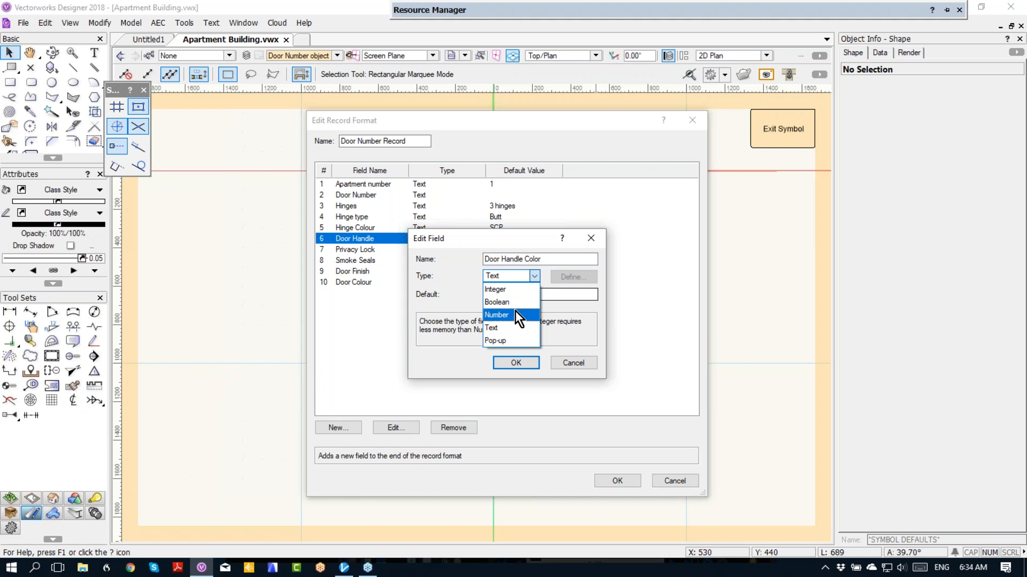
left_click(520, 341)
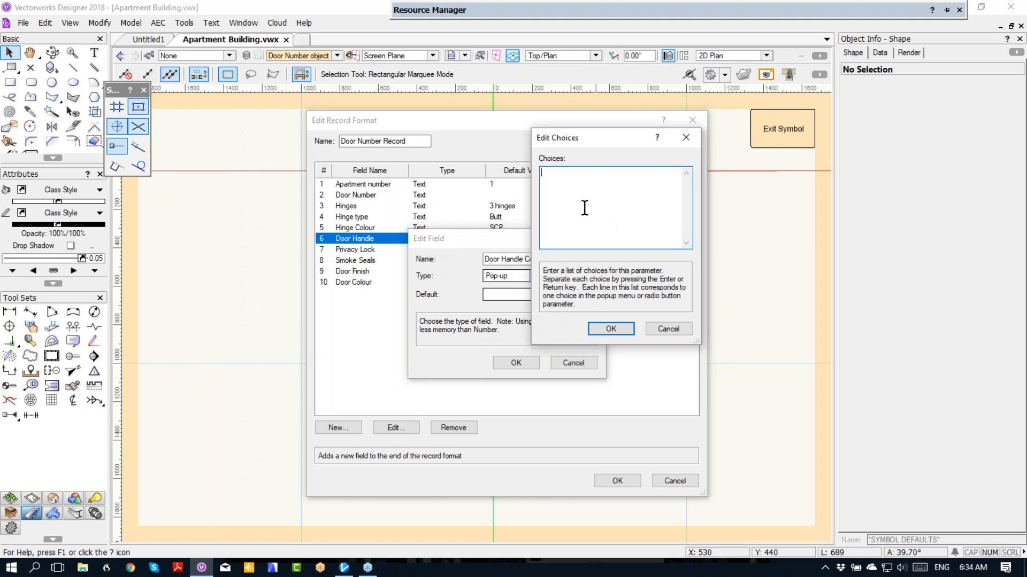
type("Brass")
key("Return")
type("SCP")
key("Return")
type("Stainless")
left_click(612, 330)
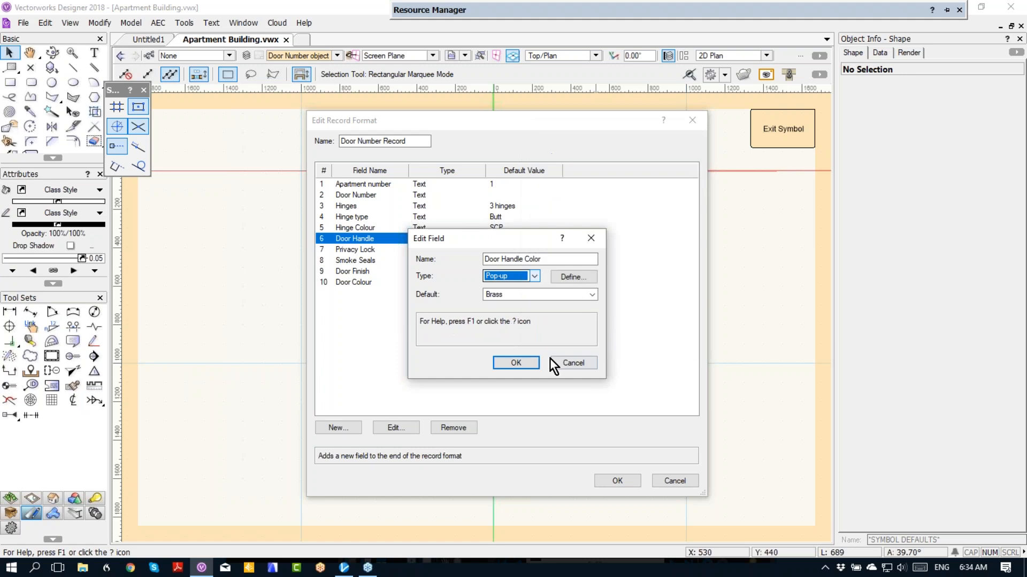
left_click(544, 295)
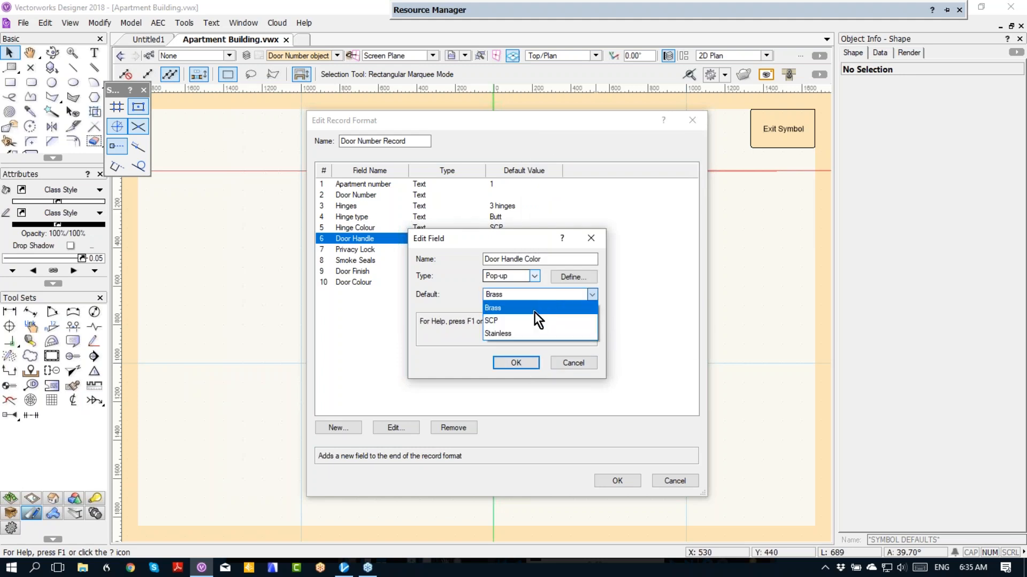
Set the Door Handle Color field's default to SCP, save the record format and exit the symbol
left_click(533, 320)
left_click(517, 362)
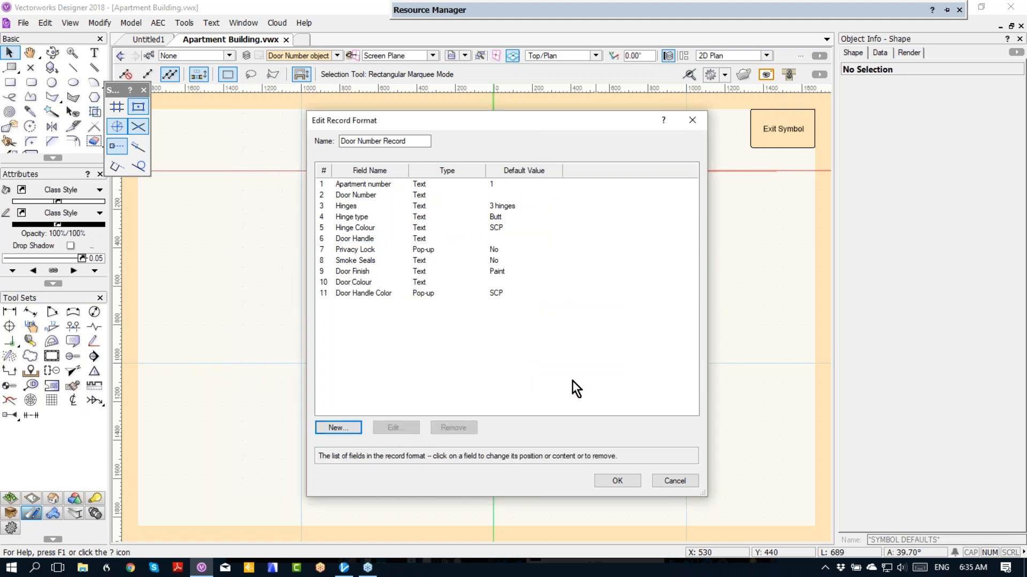
left_click(611, 480)
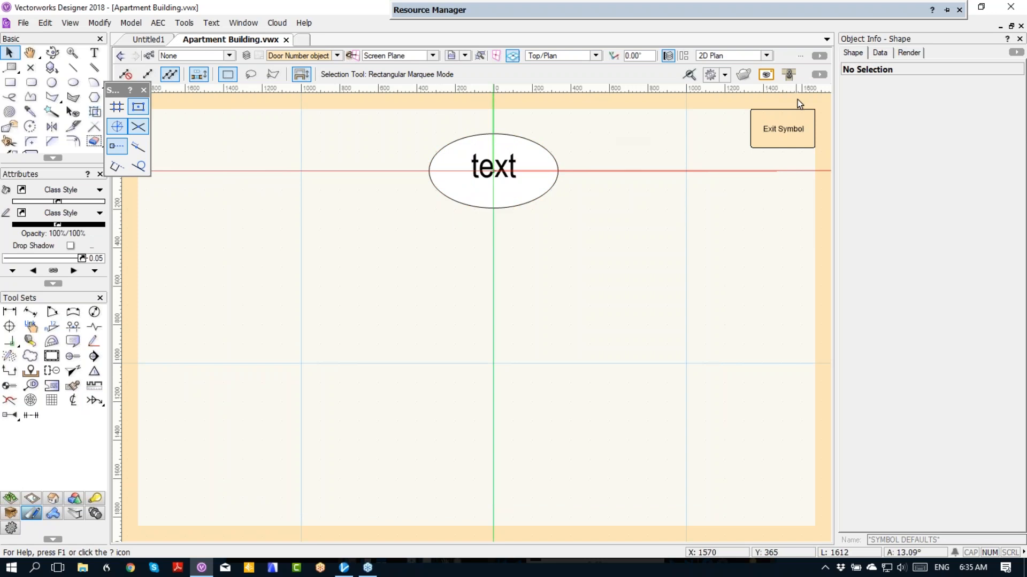
left_click(789, 133)
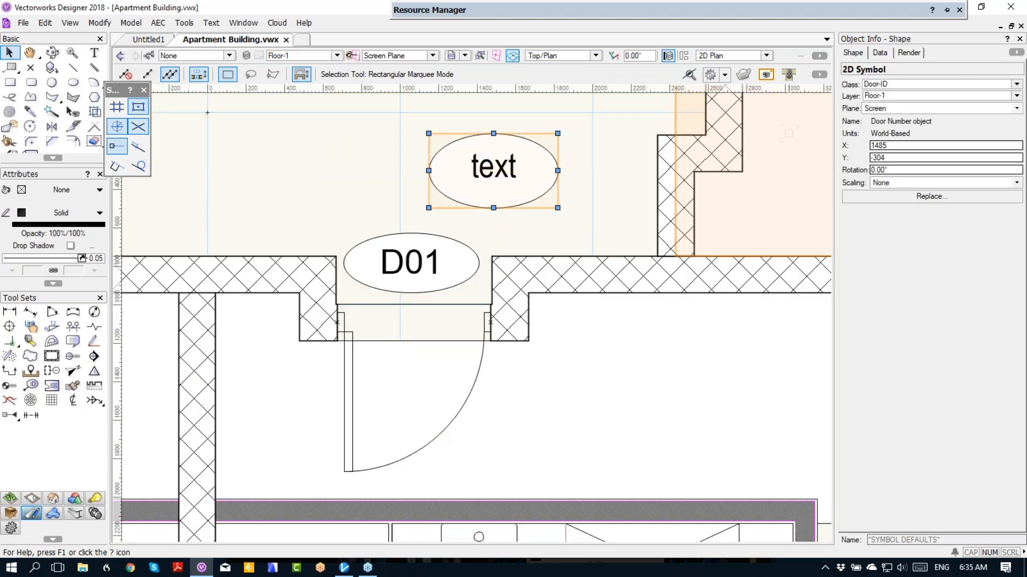
Open the 2D component of the ellipse door number symbol for editing and select its text
right_click(532, 184)
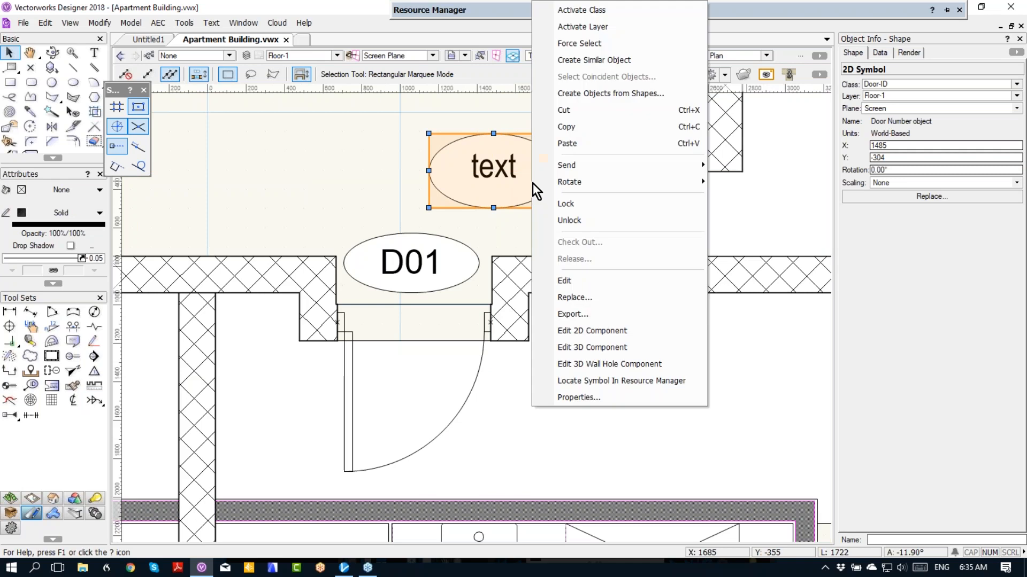
left_click(620, 331)
left_click(500, 166)
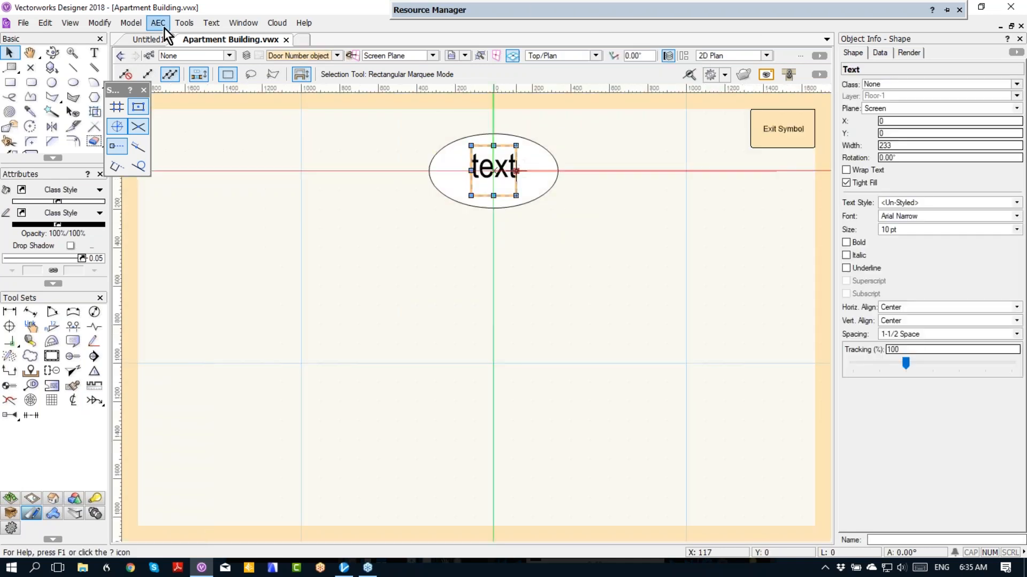
left_click(196, 22)
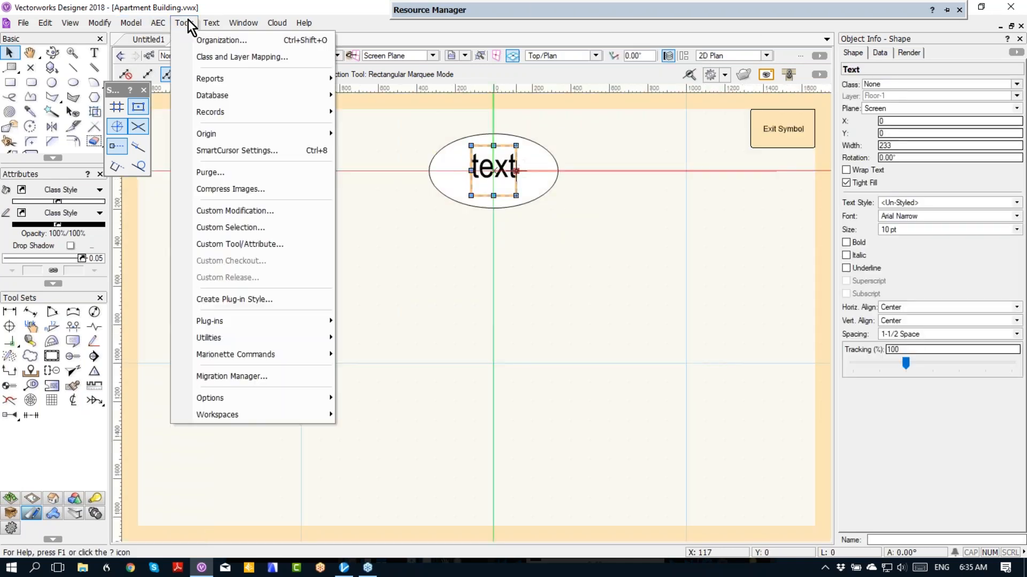
mouse_move(211, 111)
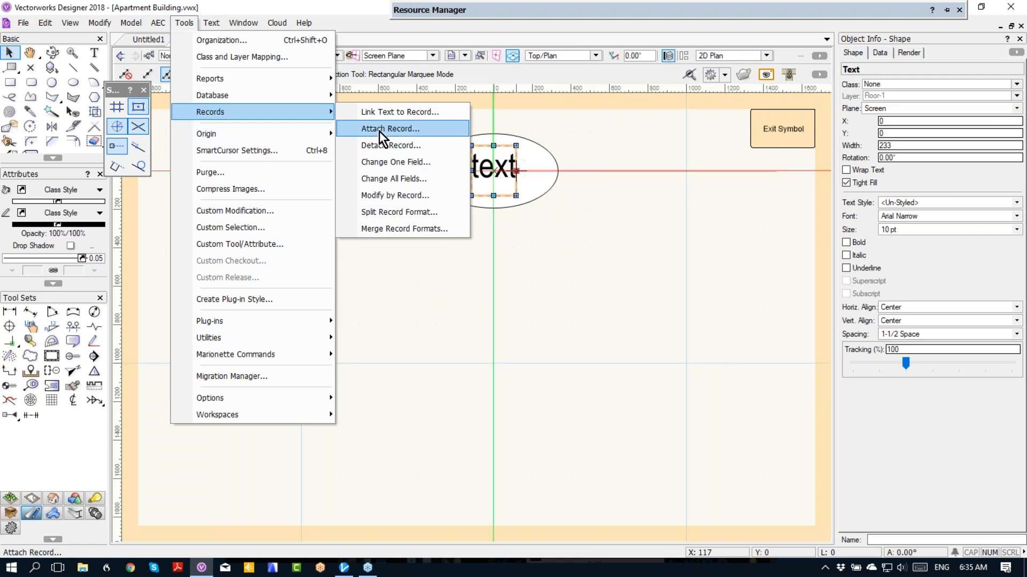
left_click(393, 111)
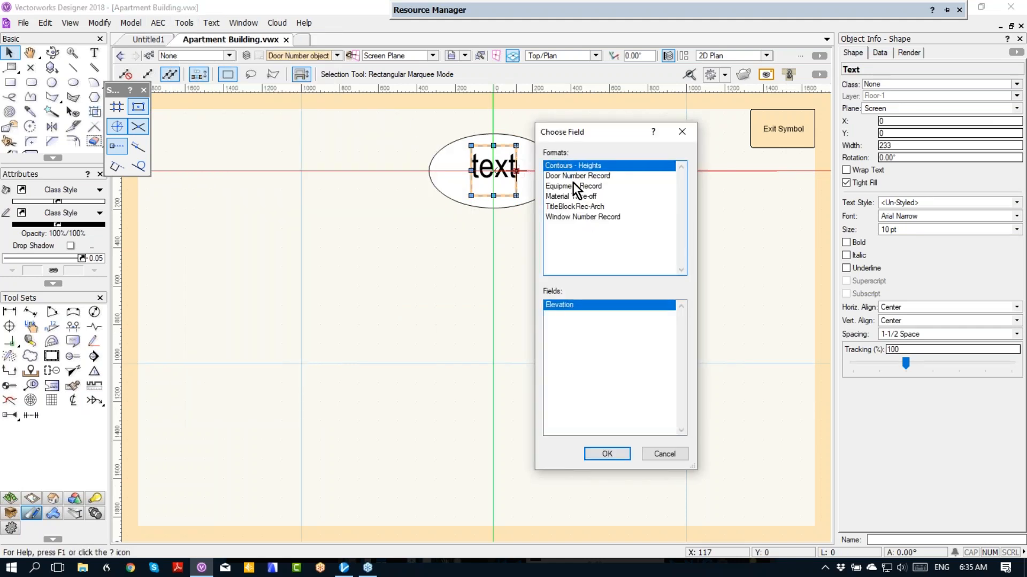
left_click(571, 175)
left_click(567, 316)
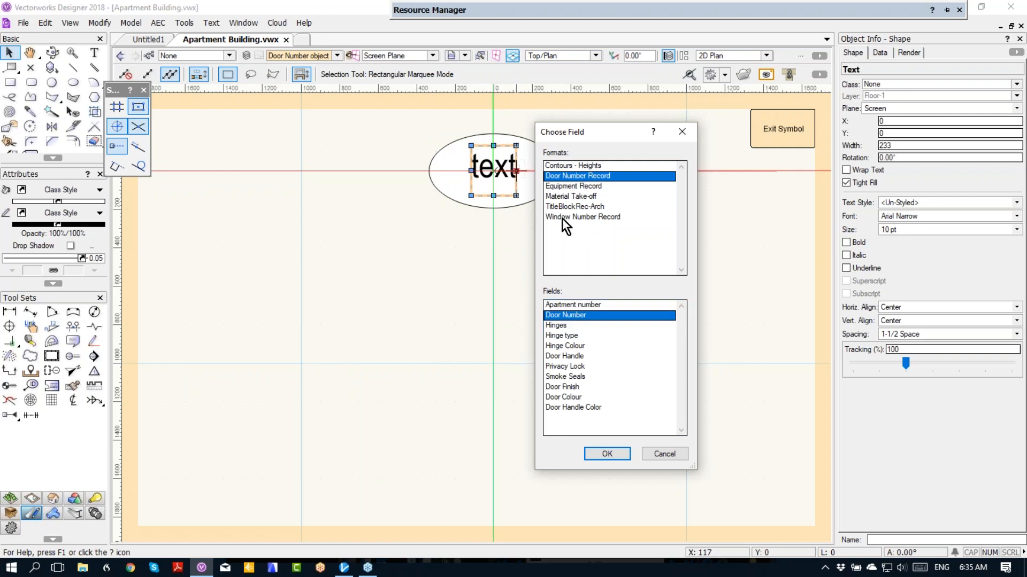
left_click(580, 326)
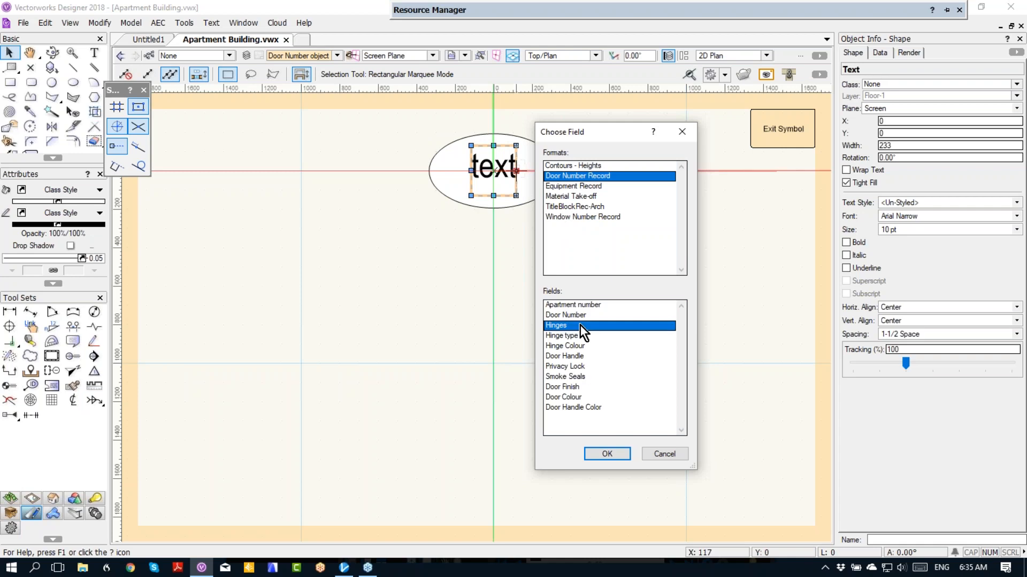
left_click(575, 306)
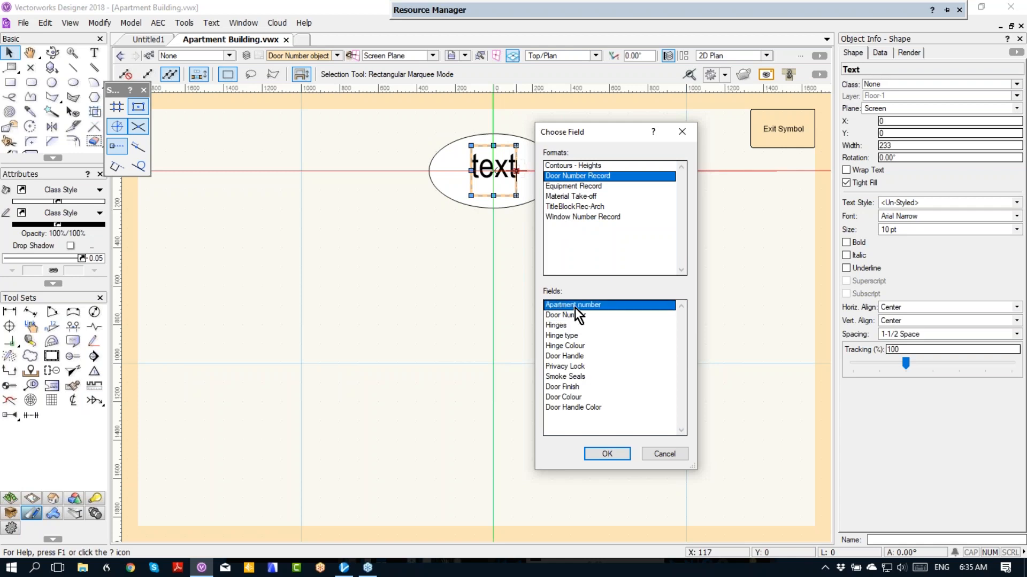
left_click(458, 308)
left_click(607, 454)
Move the text up to about Y 87 in the ellipse and place a copy below it at about Y -124
scroll(476, 247, "up", 2)
middle_click_drag(476, 252, 470, 381)
key("x")
left_click_drag(494, 268, 494, 243)
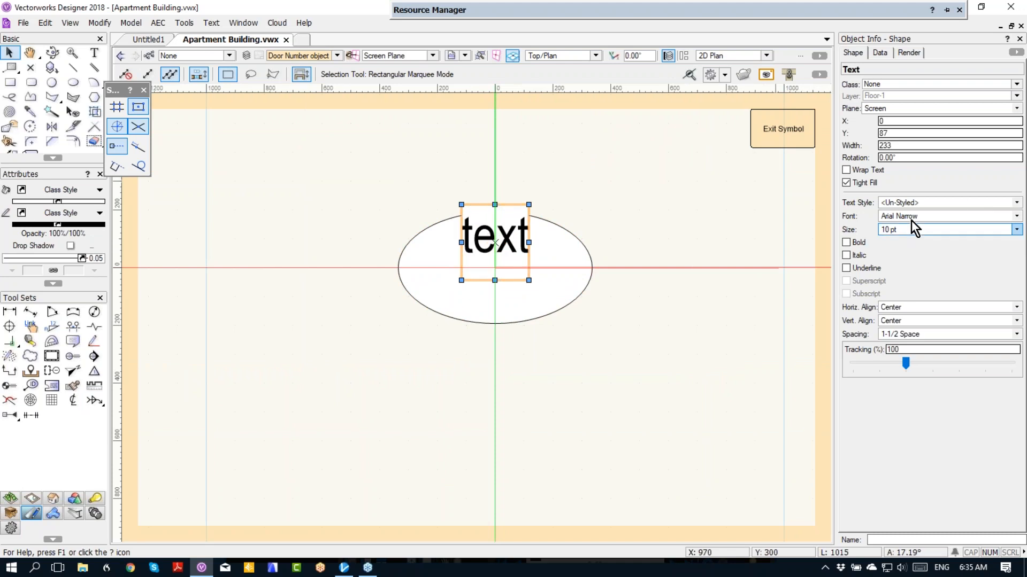
left_click_drag(495, 242, 513, 300)
Link the upper text to the Apartment number field of the Door Number Record
left_click(514, 234)
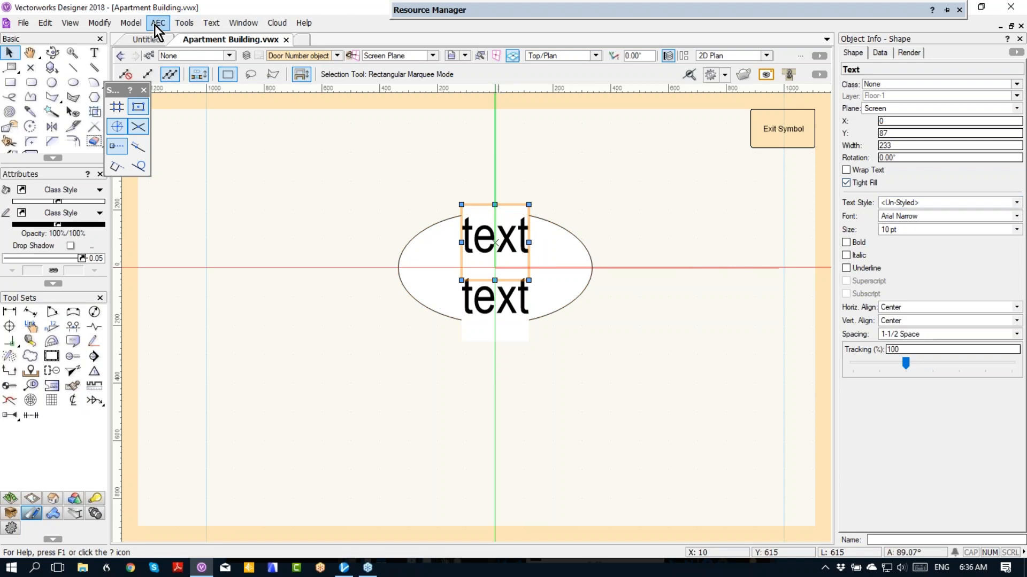
left_click(178, 25)
mouse_move(200, 114)
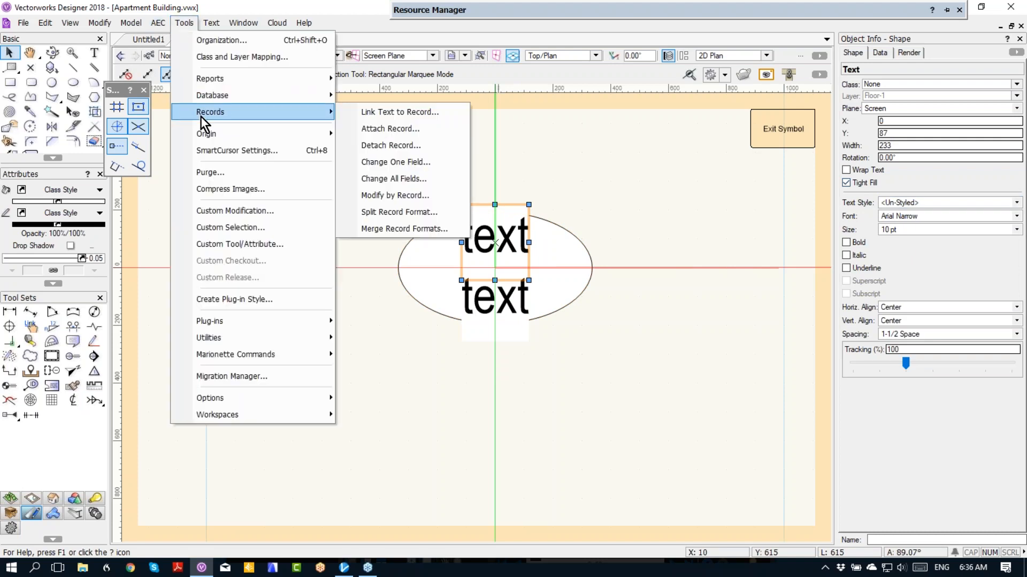
left_click(390, 114)
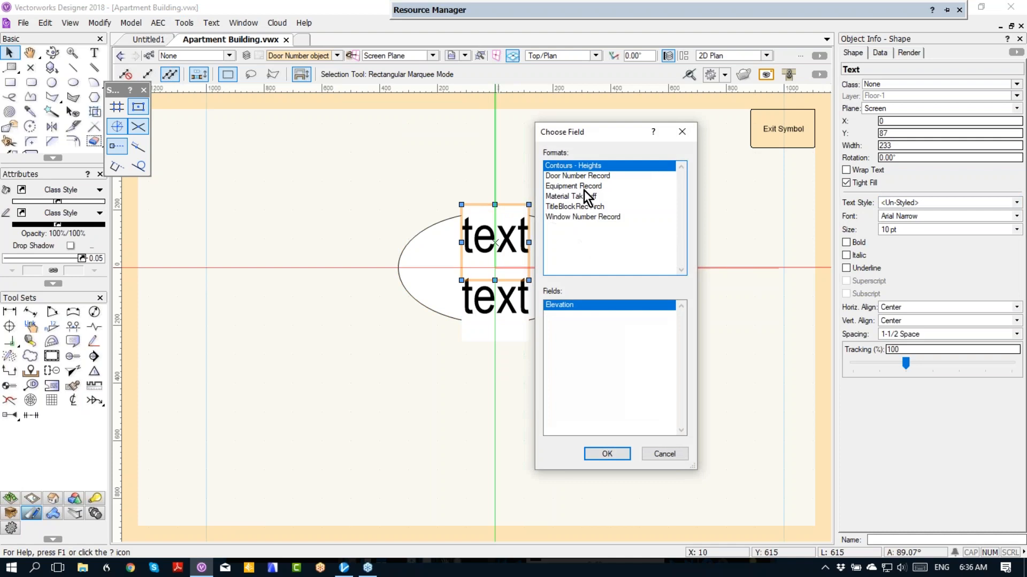
left_click(588, 179)
left_click(607, 454)
Link the lower text to the Door Number field of the Door Number Record and exit the symbol
left_click(511, 308)
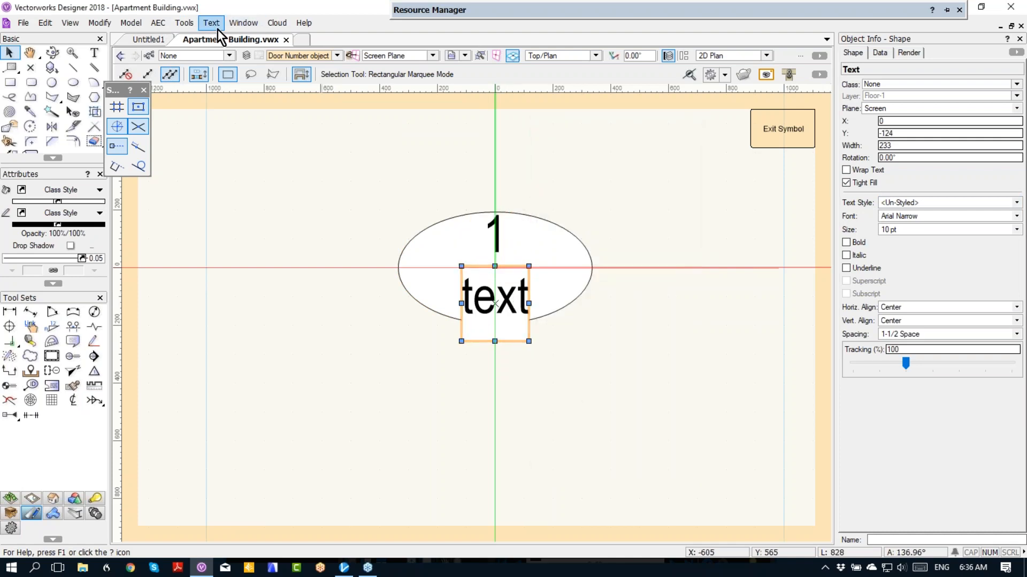
left_click(198, 25)
left_click(182, 25)
mouse_move(187, 79)
mouse_move(233, 113)
left_click(374, 113)
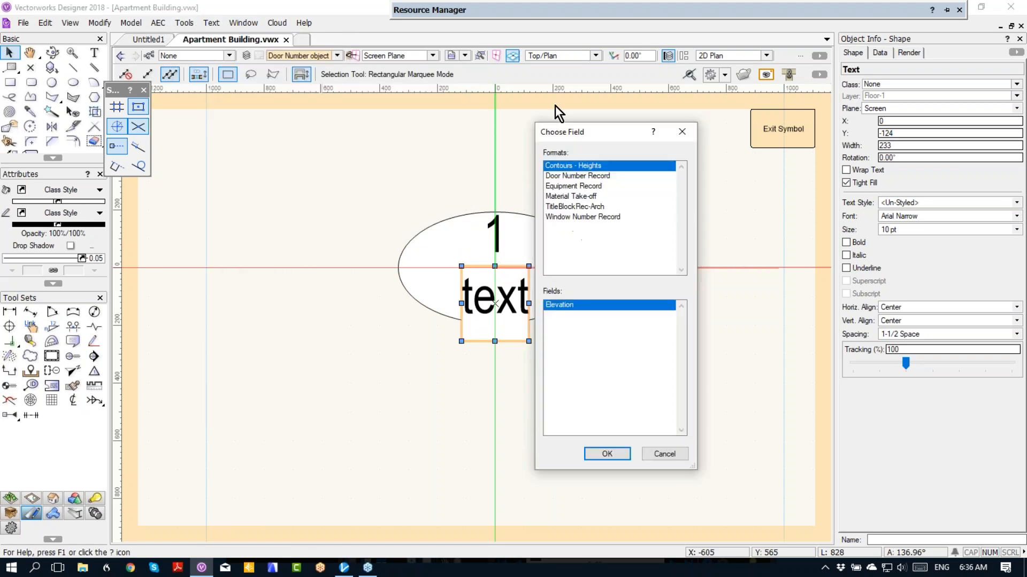
left_click(569, 178)
left_click(573, 315)
left_click(601, 454)
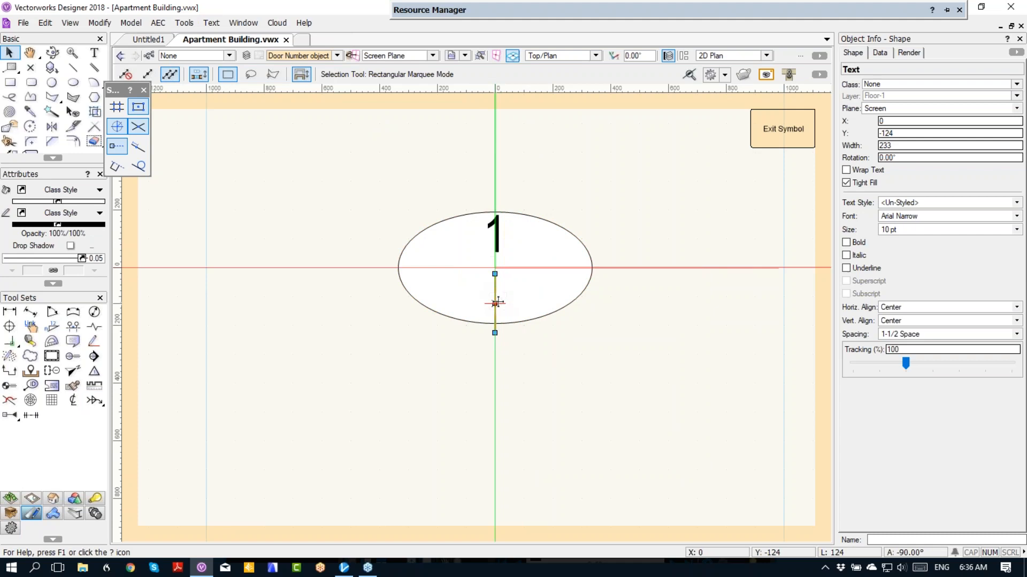
left_click(795, 140)
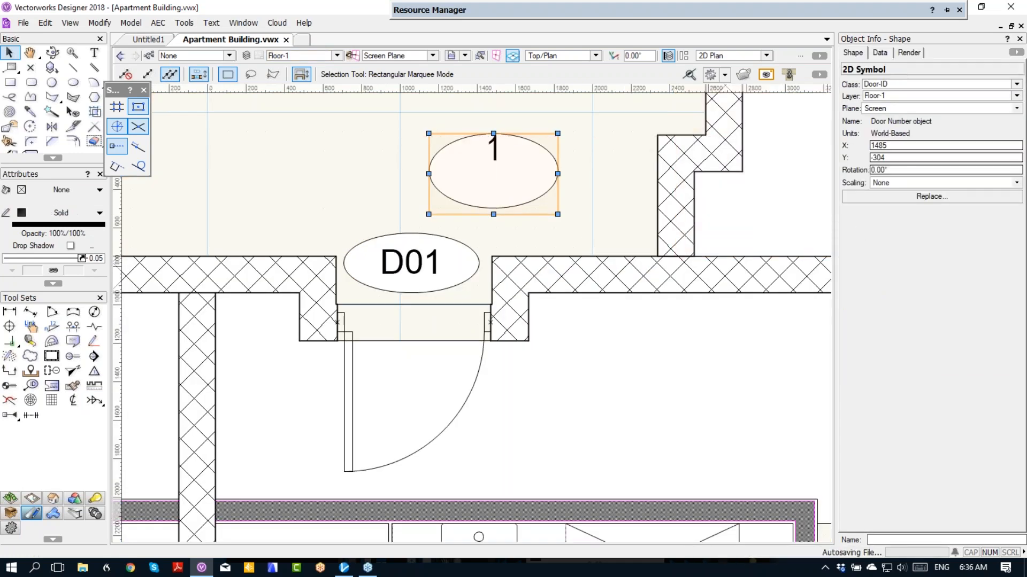
Set the placed symbol's record data to Apartment number A1 and Door Number D01
left_click(880, 53)
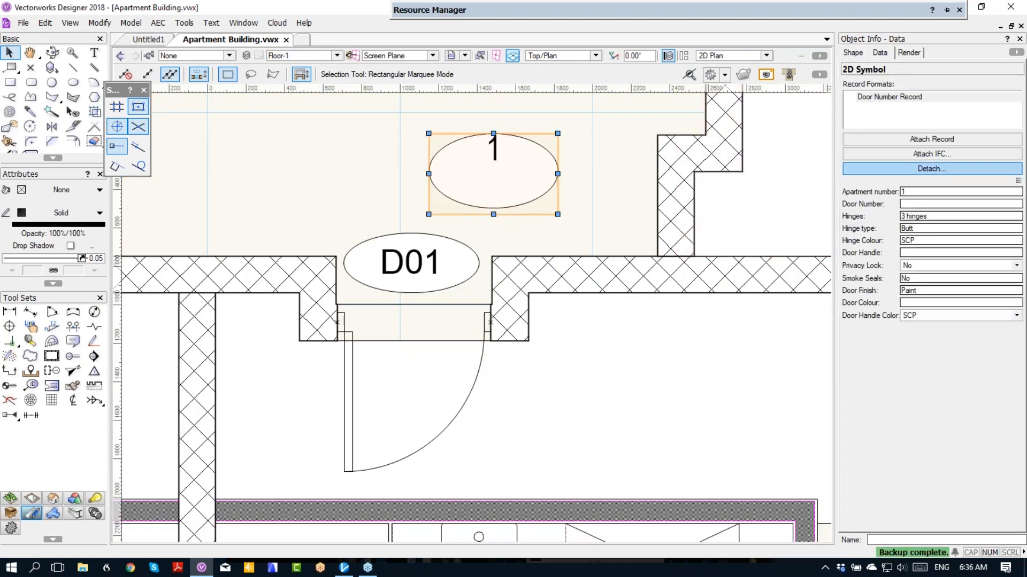
left_click(907, 192)
type("A1")
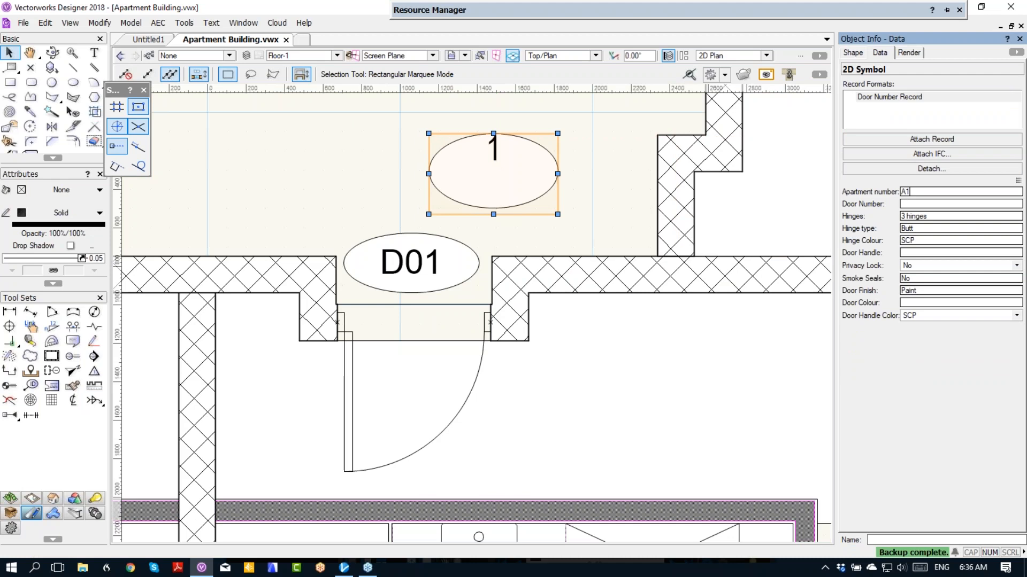
key("Return")
left_click(922, 204)
type("D")
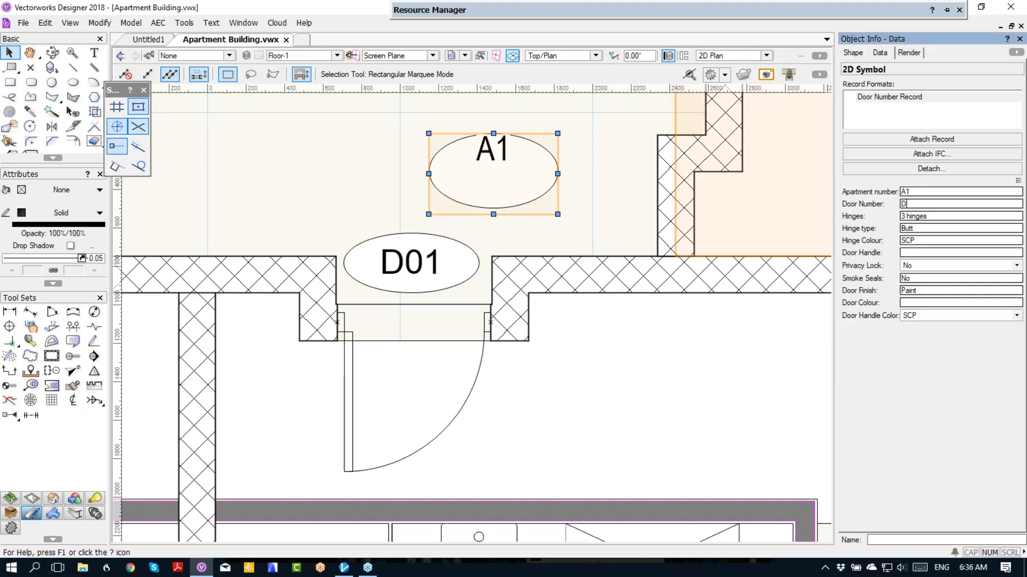
type("01")
key("Return")
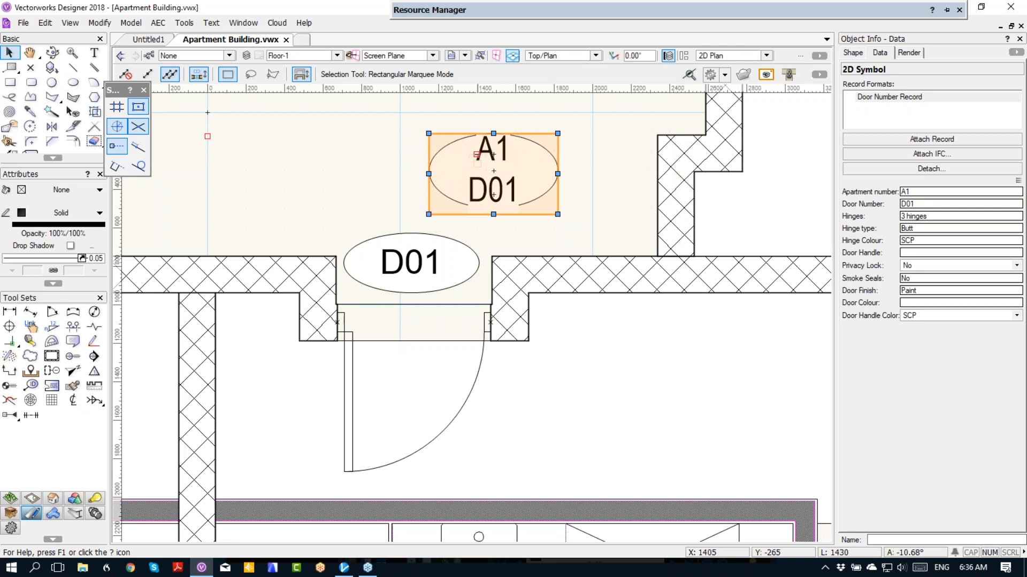
left_click(493, 156)
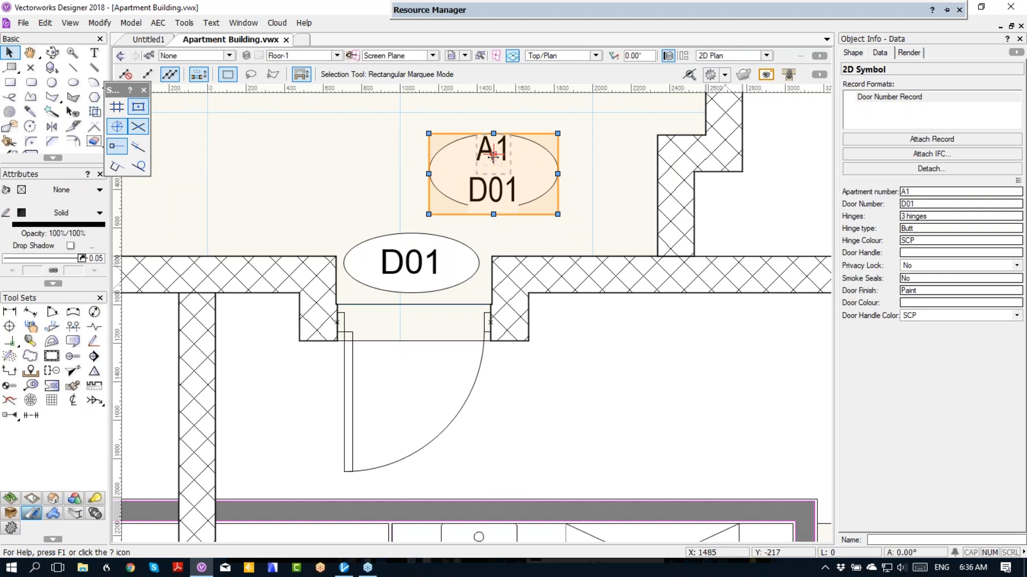
Edit the Door Number Record format and add a new pop-up field named Door Type
mouse_move(577, 12)
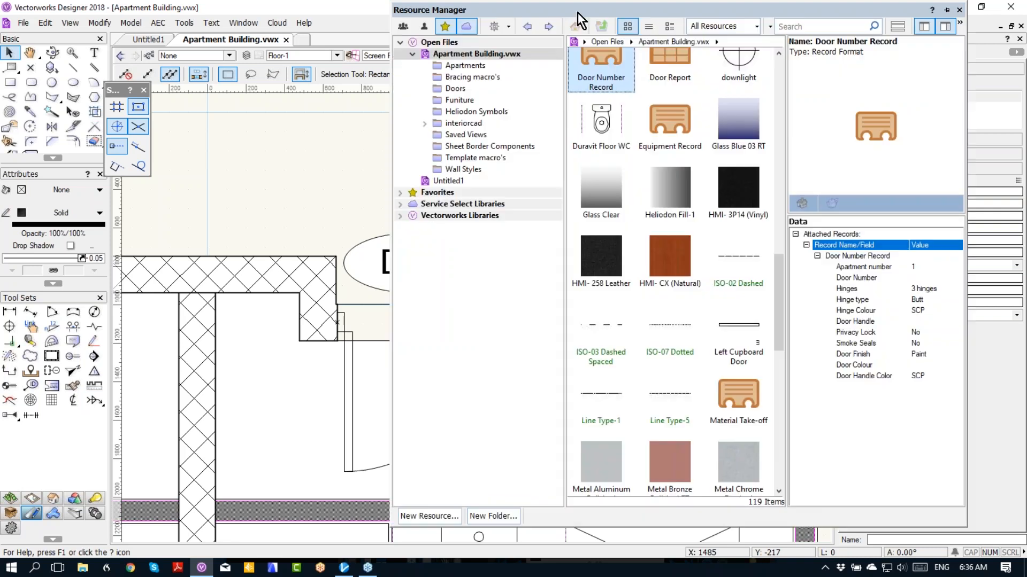
right_click(594, 56)
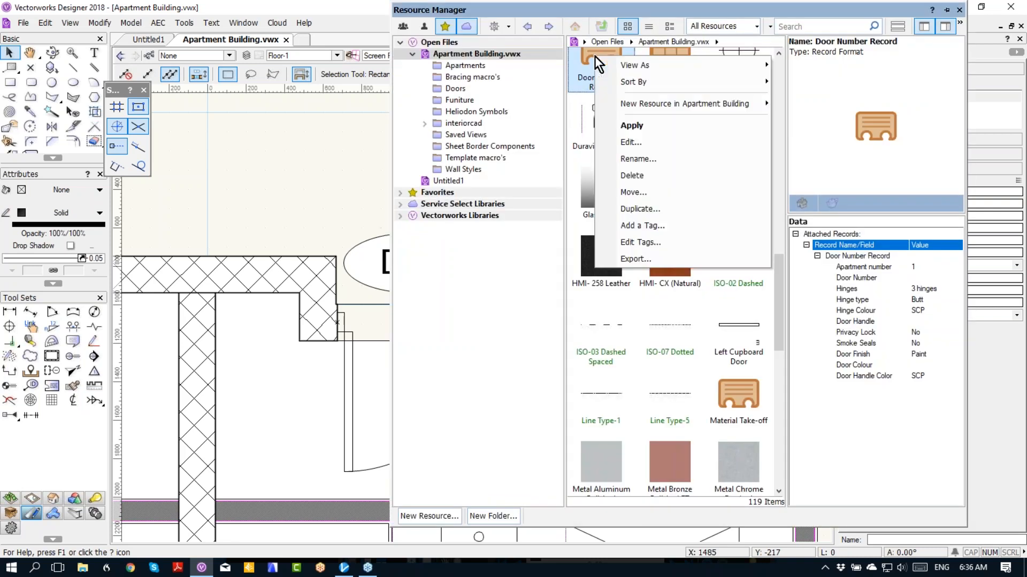
left_click(629, 144)
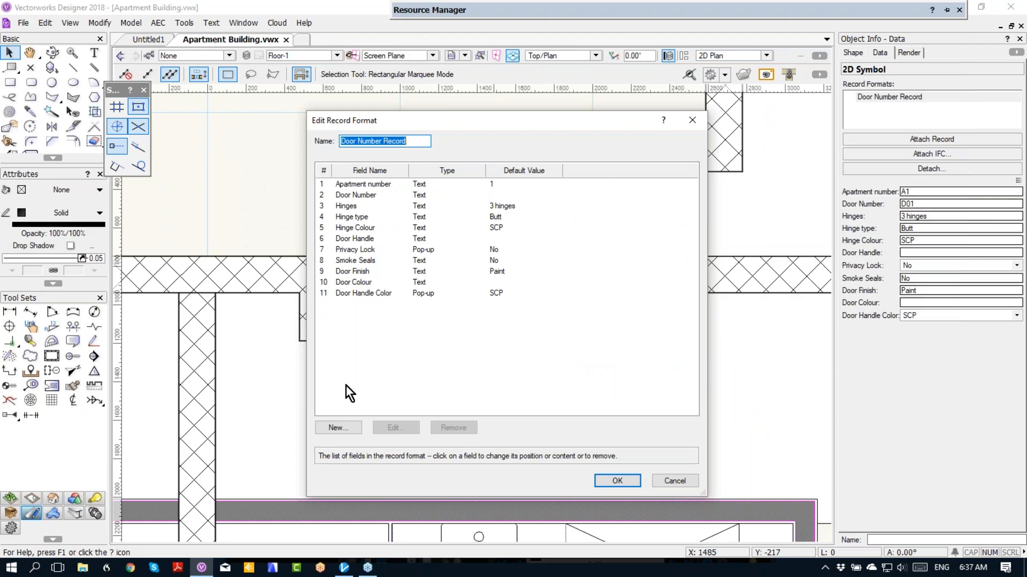
left_click(348, 429)
type("Dootr Type")
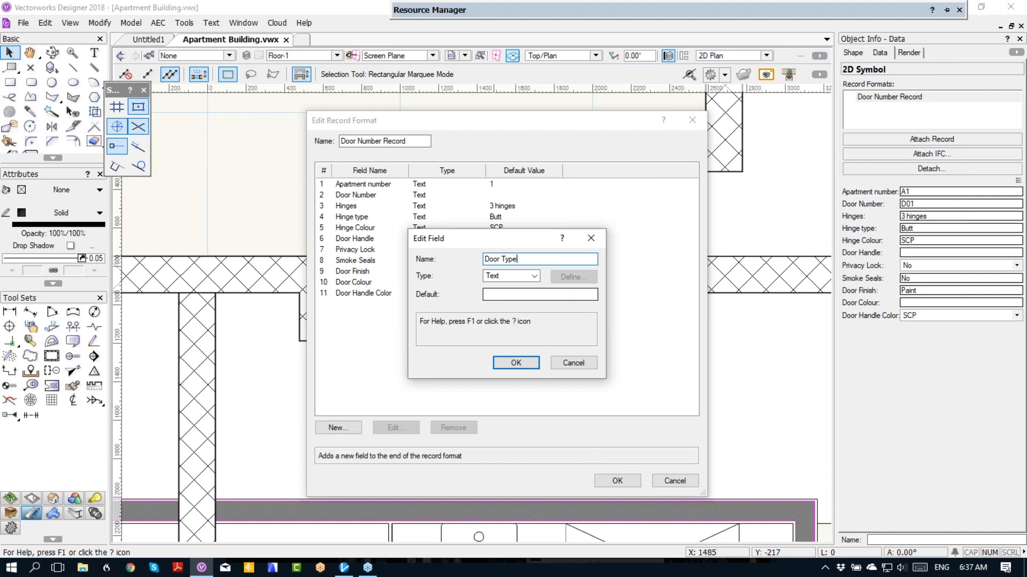
key("Tab")
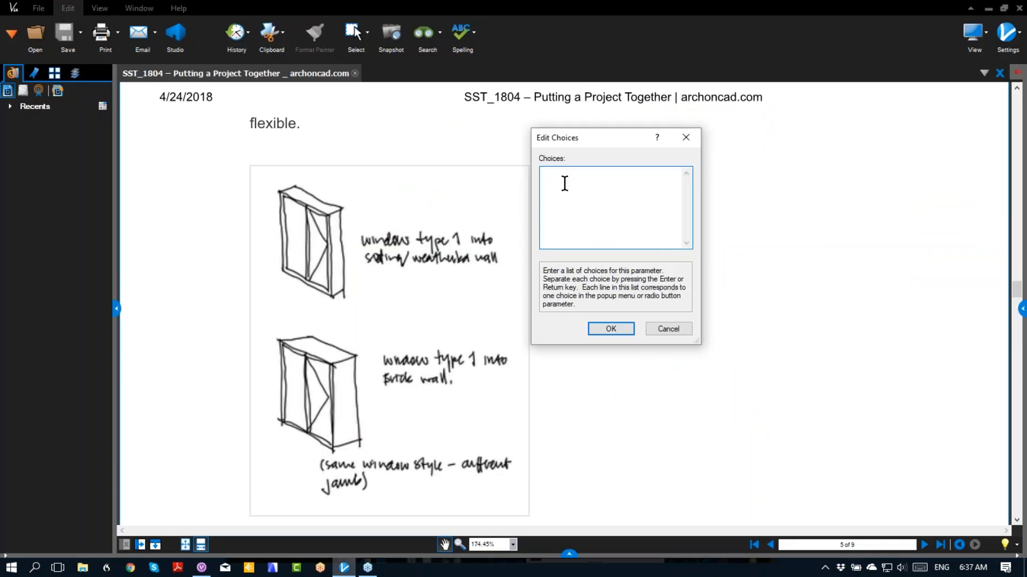
Try to enter Type A, Type B and Type C as choices for the Door Type field
type("Type")
type(" A ")
type("Type ")
type("B ")
type("Type C")
key("Return")
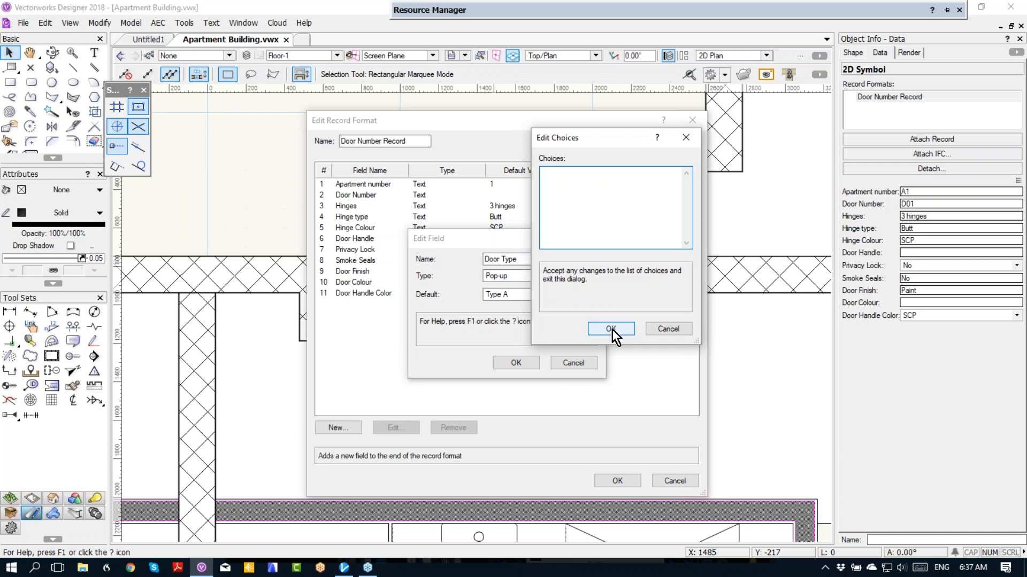
left_click(612, 328)
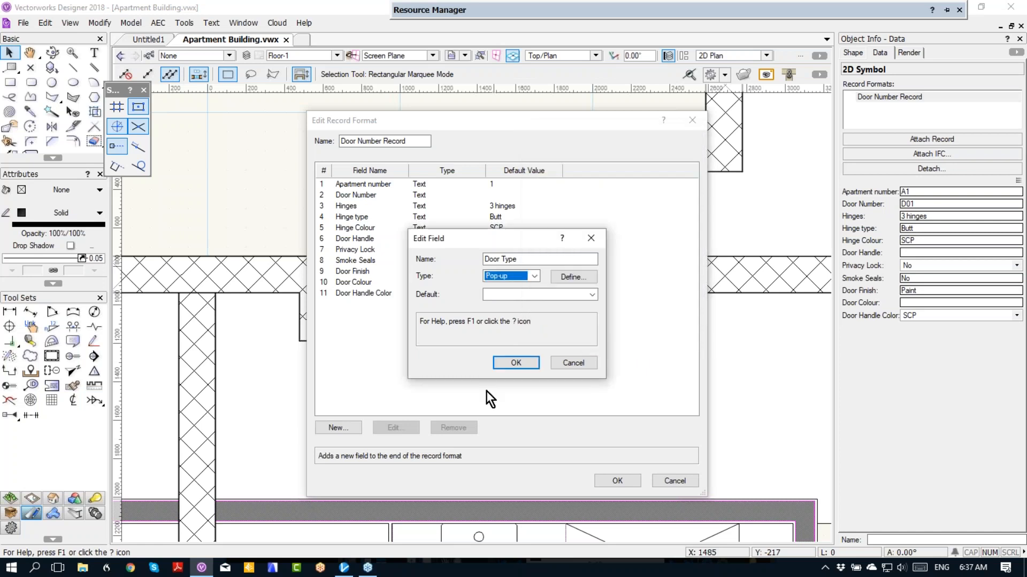
left_click(550, 294)
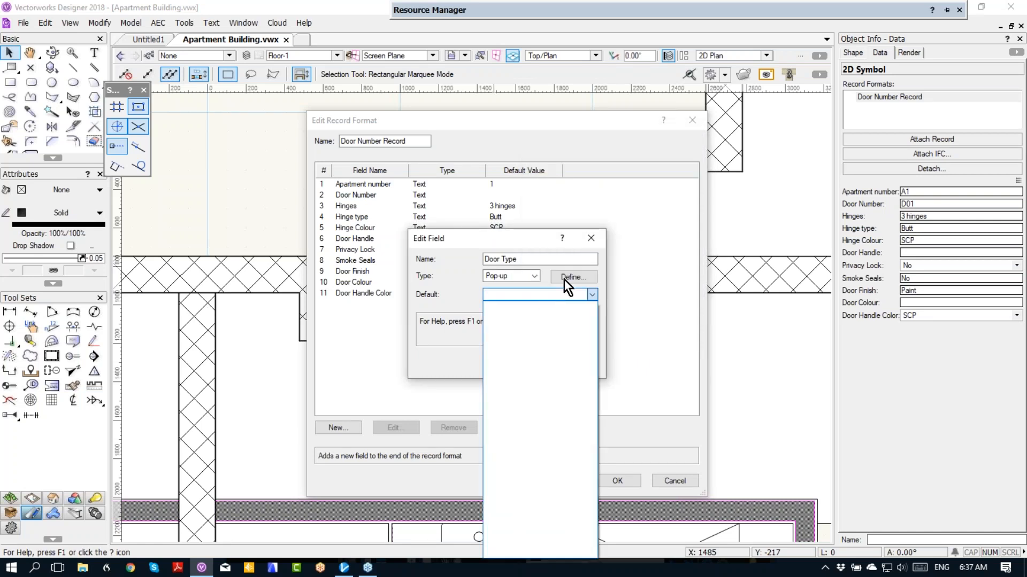
left_click(564, 279)
Define Type A, Type B and Type C as the Door Type choices and choose Type B as the default
left_click(582, 274)
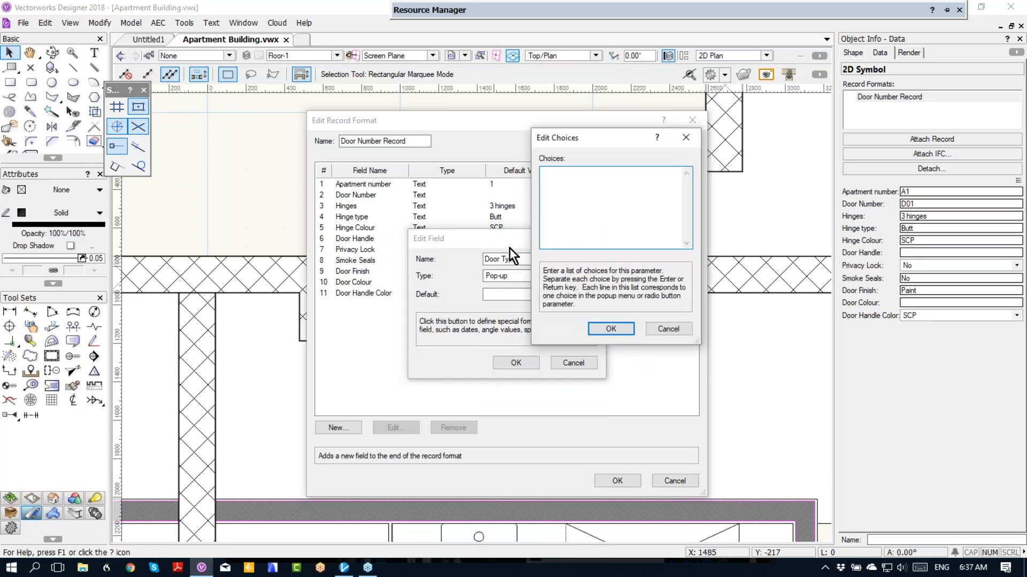
type("Type A")
left_click_drag(560, 172, 541, 172)
key("ctrl+c")
key("Left")
key("Return")
key("ctrl+v")
type("B")
key("ctrl+v")
type("C")
left_click(624, 325)
left_click(553, 296)
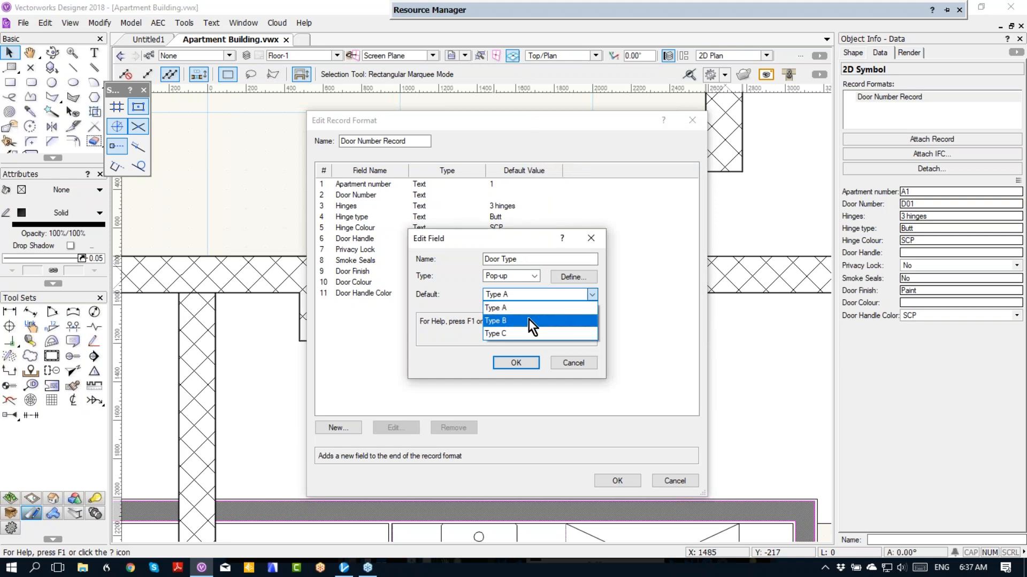
left_click(528, 321)
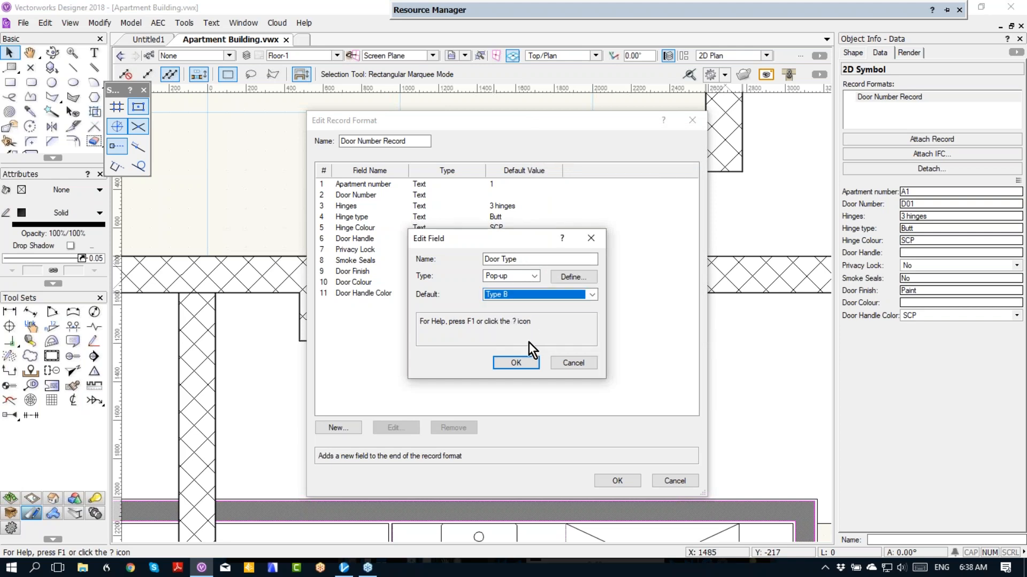
Save the Door Type field and reorder the Door Number Record fields to start with Door Number, Apartment number and Door Type
left_click(516, 363)
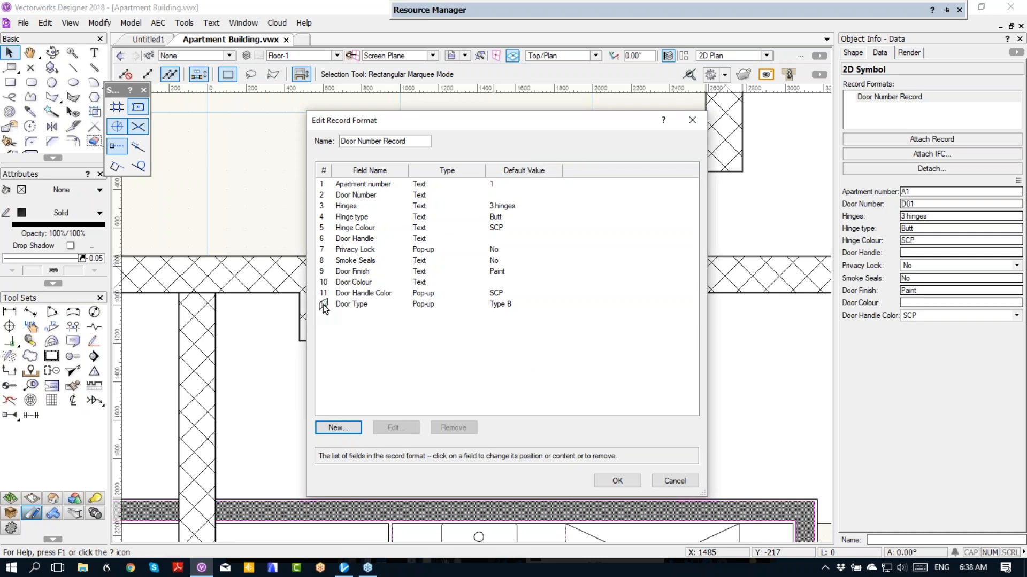
left_click_drag(323, 304, 322, 179)
left_click(381, 197)
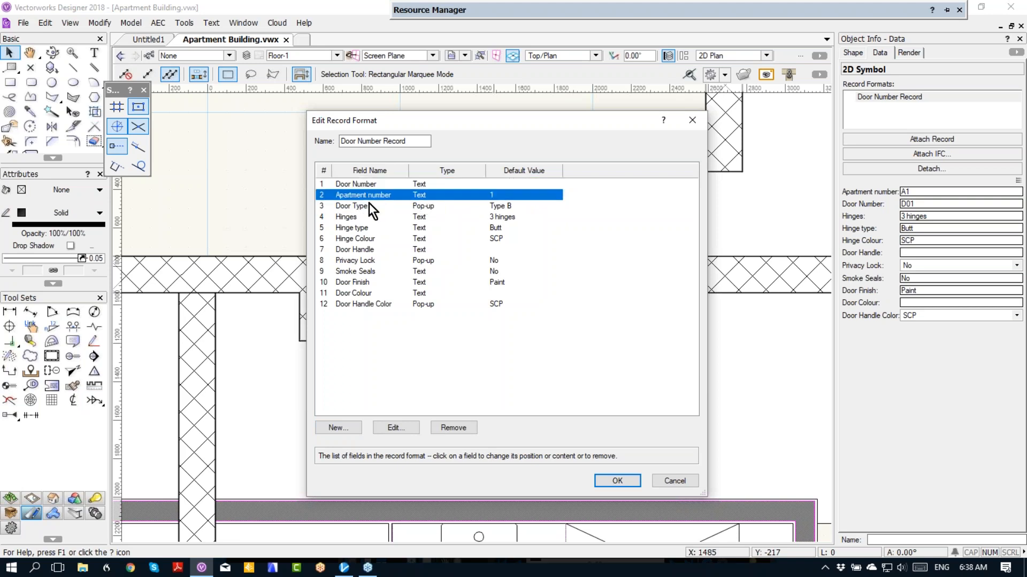
left_click(624, 479)
Edit the door number symbol's 2D component and relink its upper text to the Door Type field of the record
right_click(472, 155)
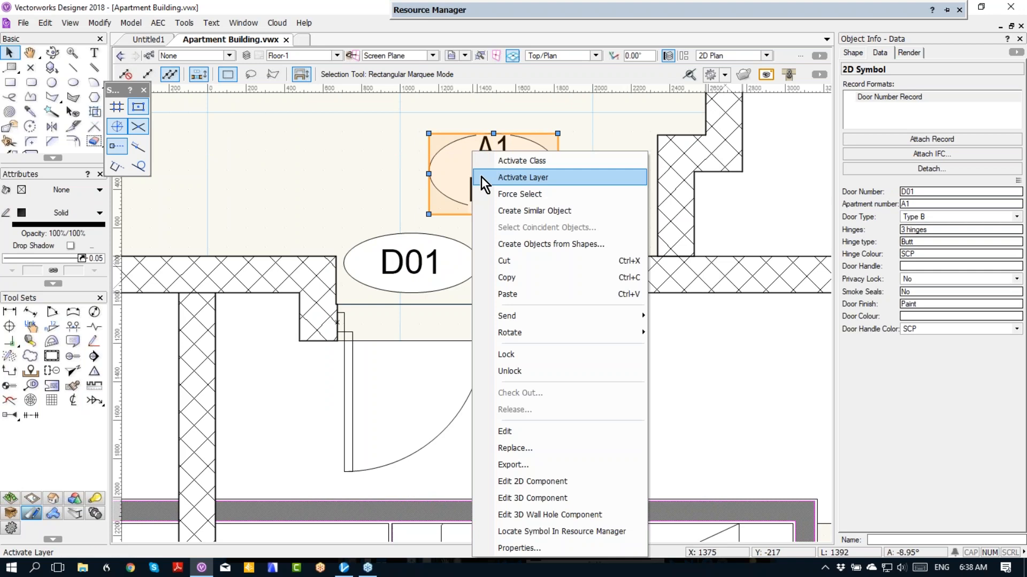
left_click(536, 481)
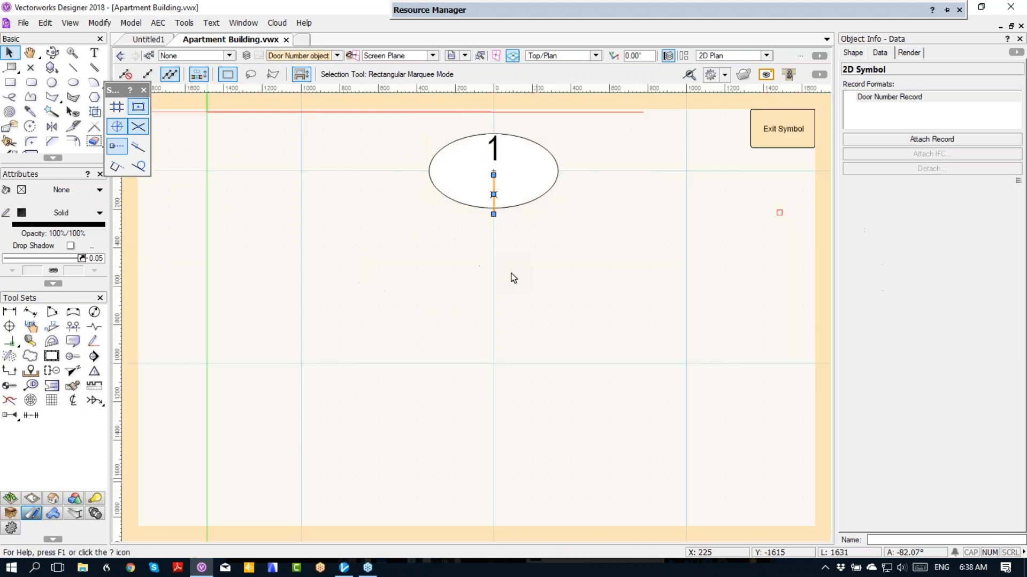
left_click(499, 150)
left_click(494, 152)
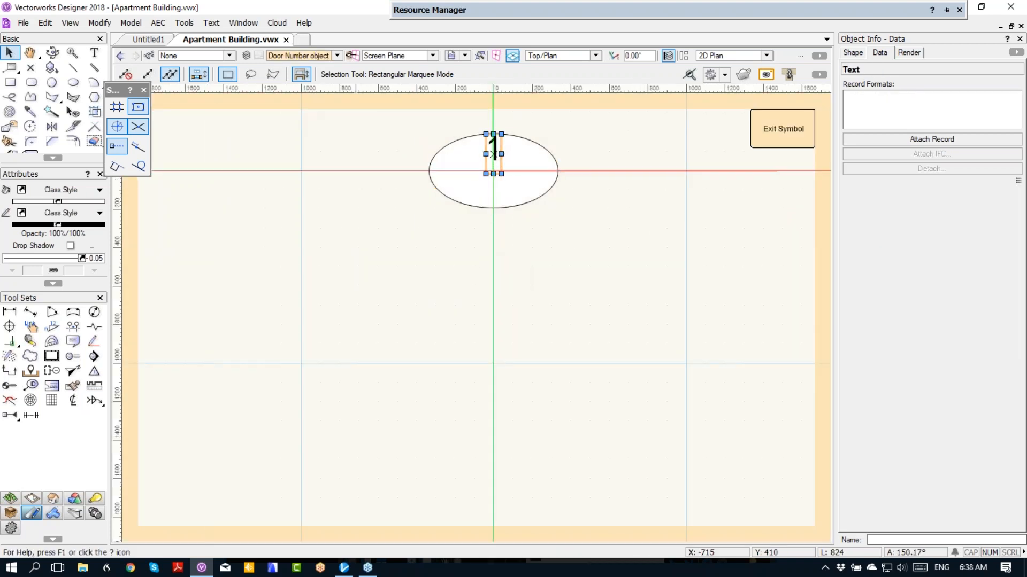
left_click(179, 24)
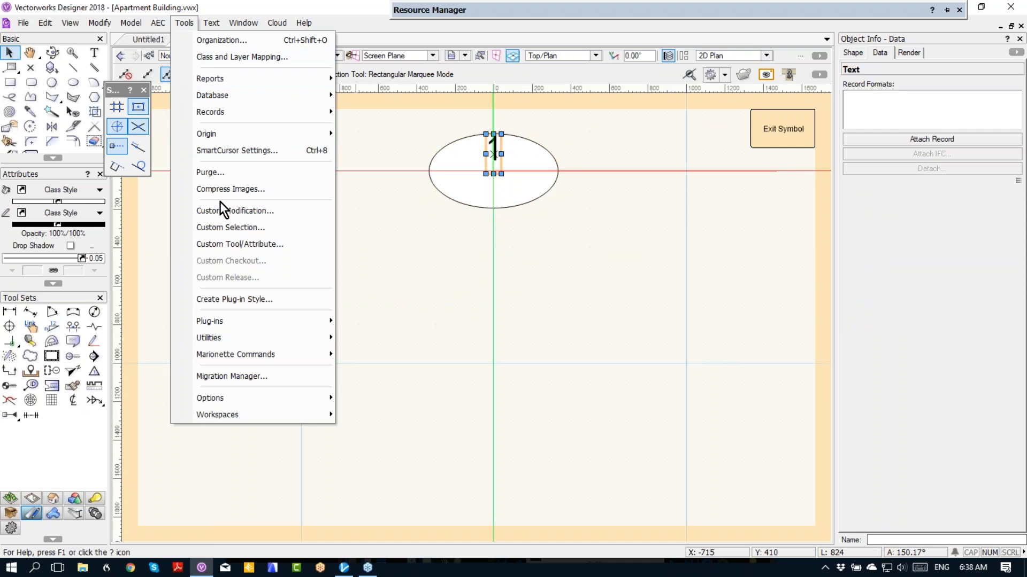
mouse_move(224, 114)
left_click(426, 114)
left_click(578, 326)
left_click(606, 454)
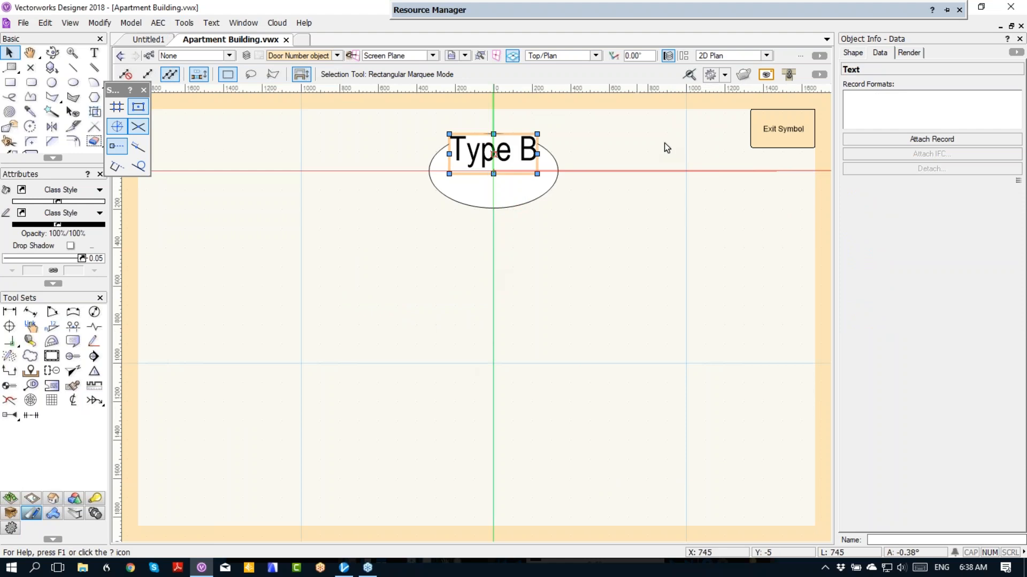
left_click(779, 135)
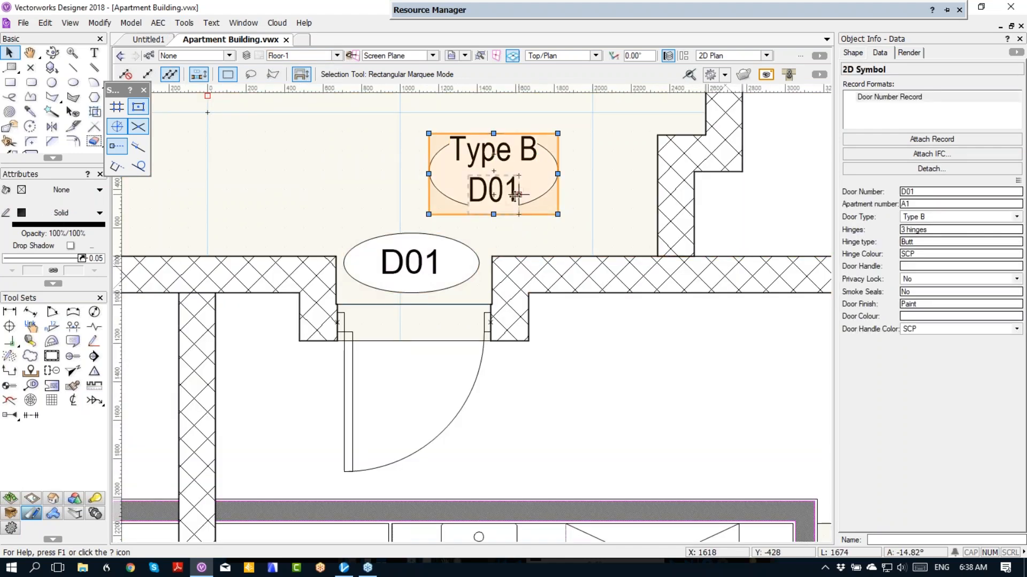
Set the Door Number of the placed symbol to DA01
left_click_drag(915, 192, 898, 189)
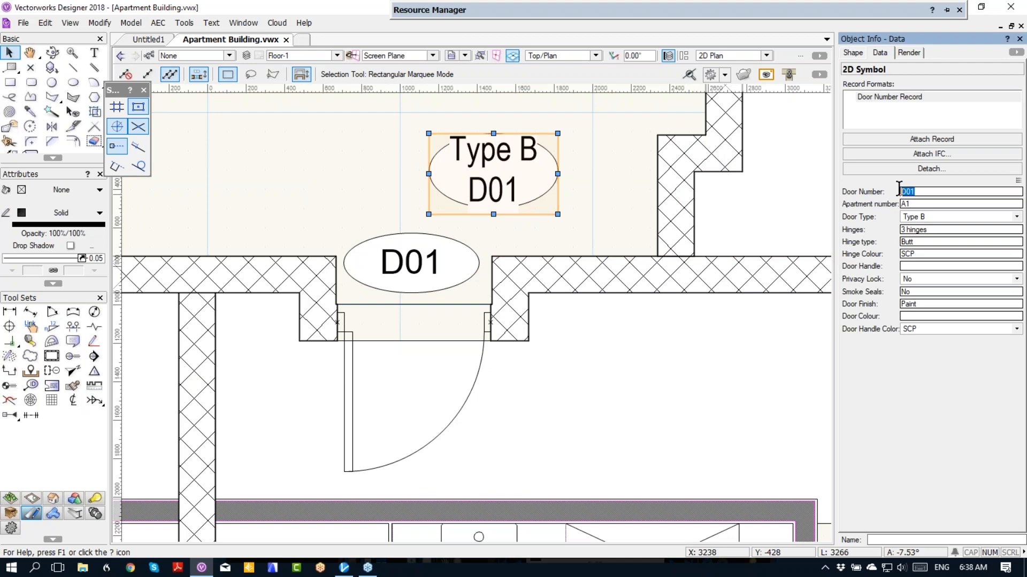
type("DA01")
key("Return")
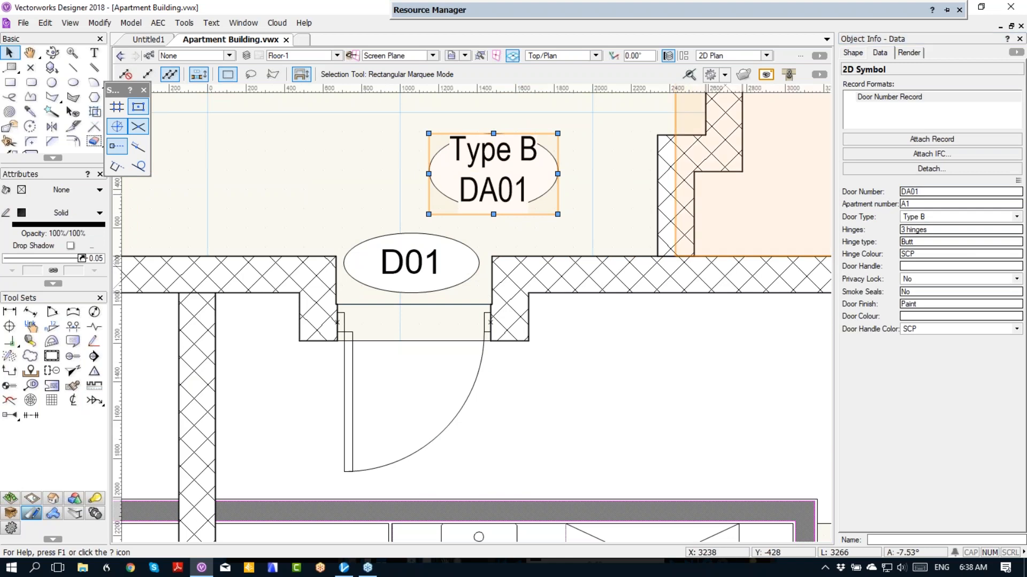
left_click(912, 192)
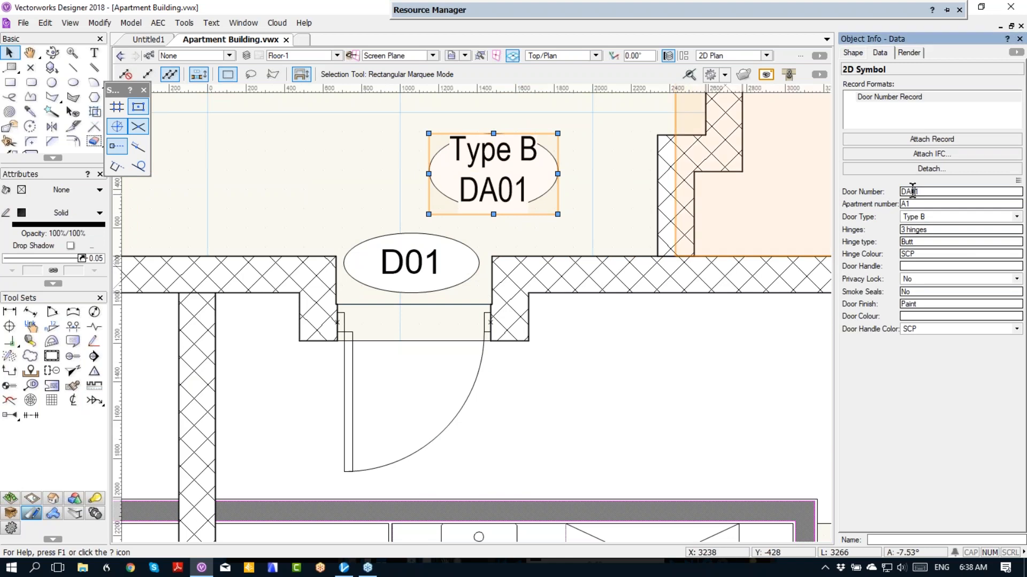
scroll(648, 240, "down", 3)
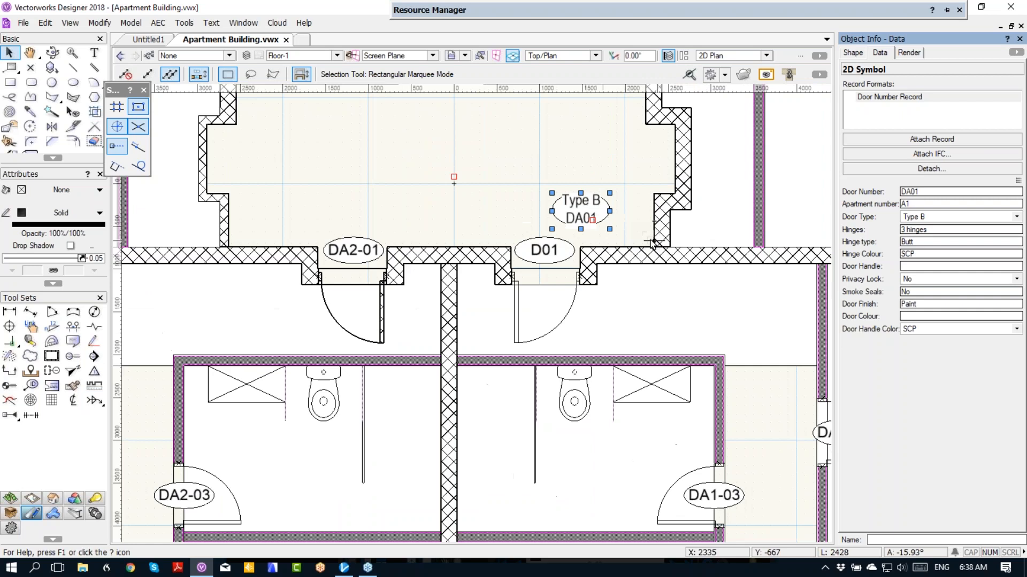
left_click_drag(610, 211, 562, 211)
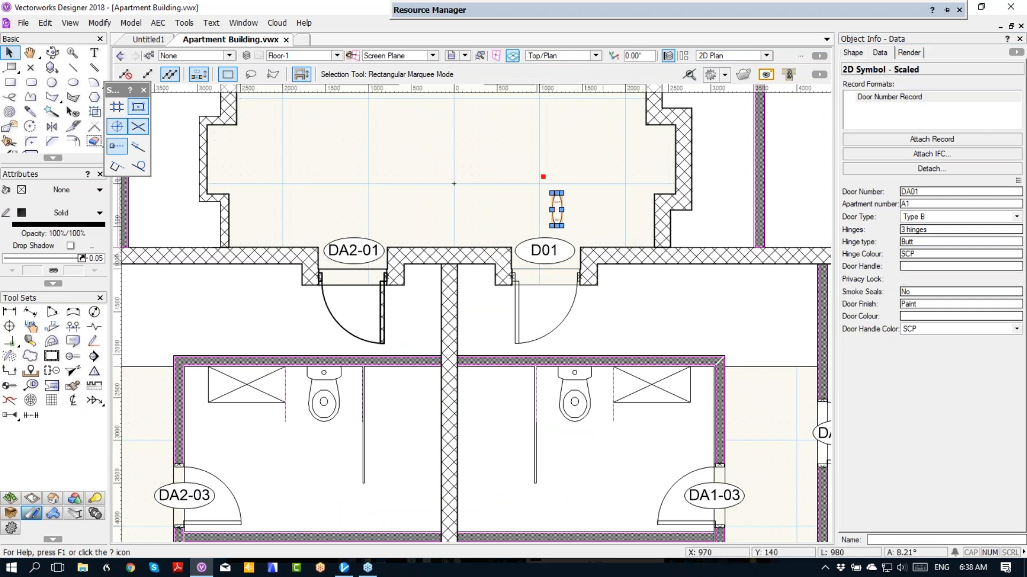
key("ctrl+z")
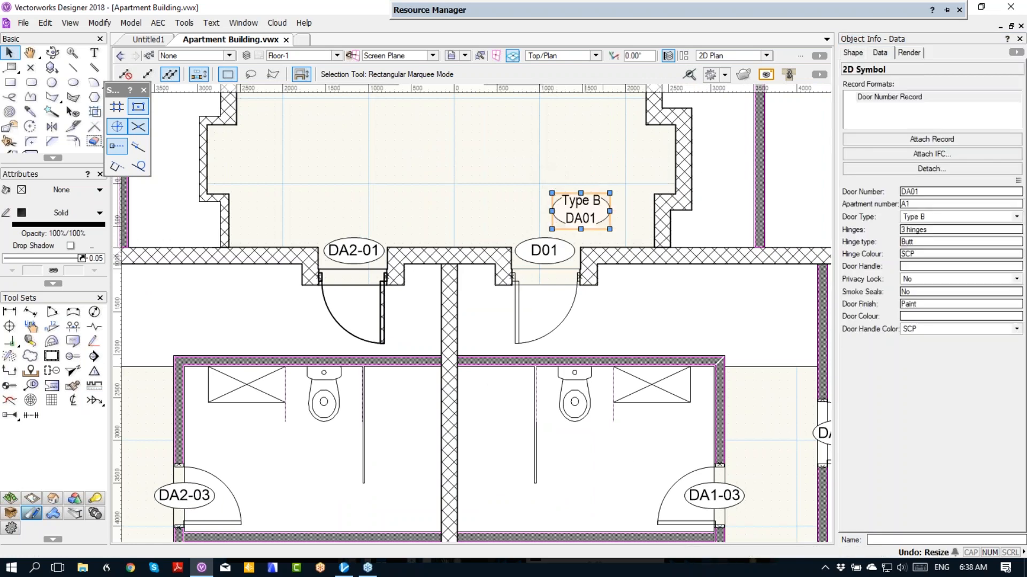
Delete the placed Type B / DA01 door number symbol near the D01 entrance door
left_click(583, 165)
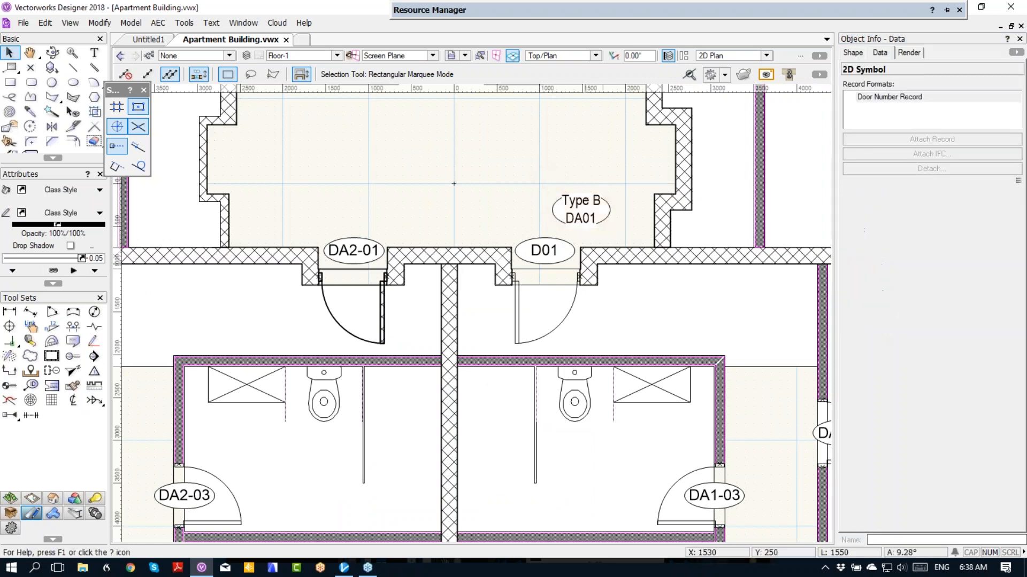
left_click(580, 210)
middle_click_drag(586, 205, 377, 175)
scroll(366, 174, "down", 2)
scroll(340, 205, "down", 2)
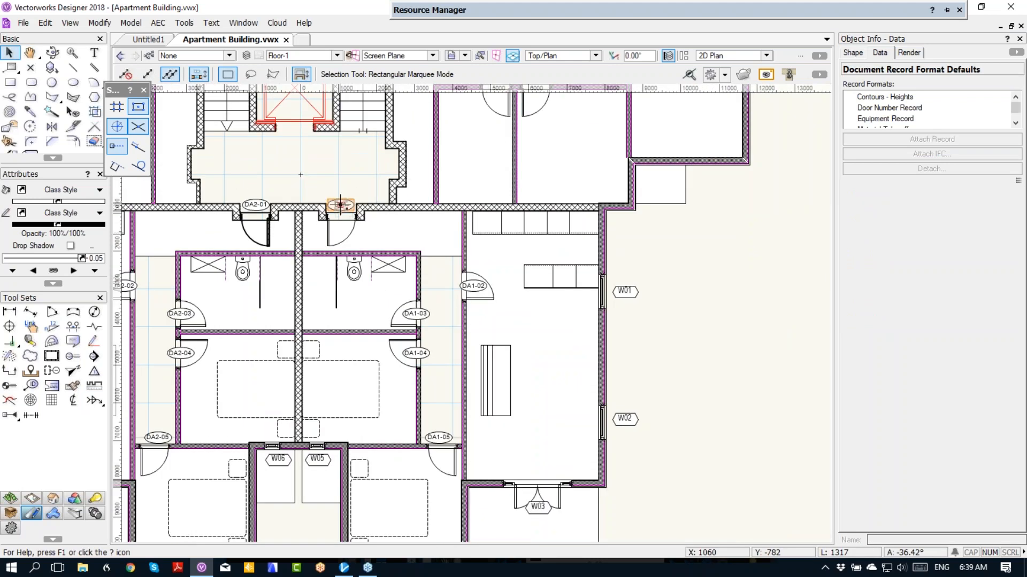
Set the W01 window tag's Window Type to Type A and its Glazing Type to Double Glazed
left_click(625, 291)
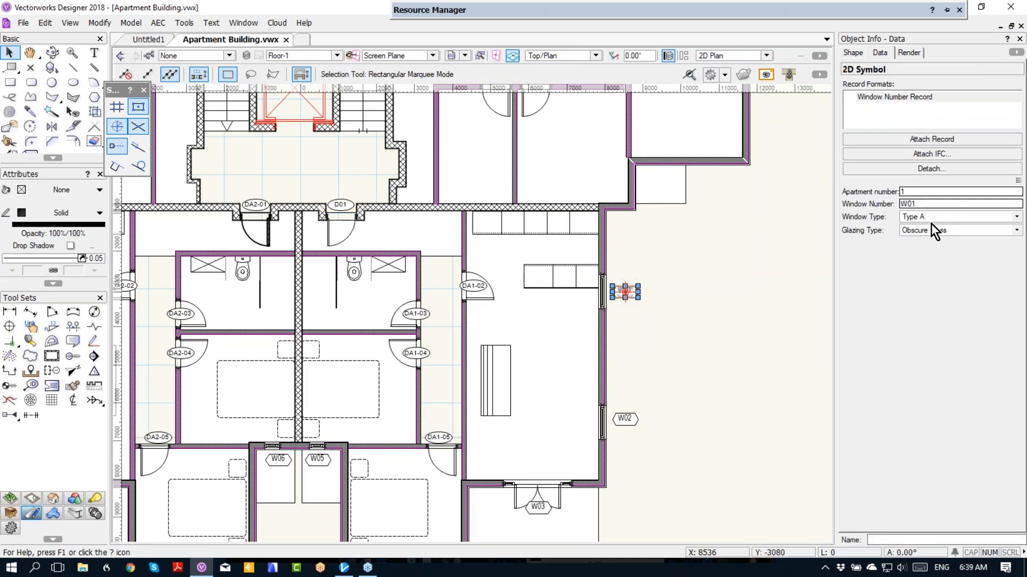
left_click(933, 216)
left_click(929, 242)
left_click(929, 216)
left_click(927, 230)
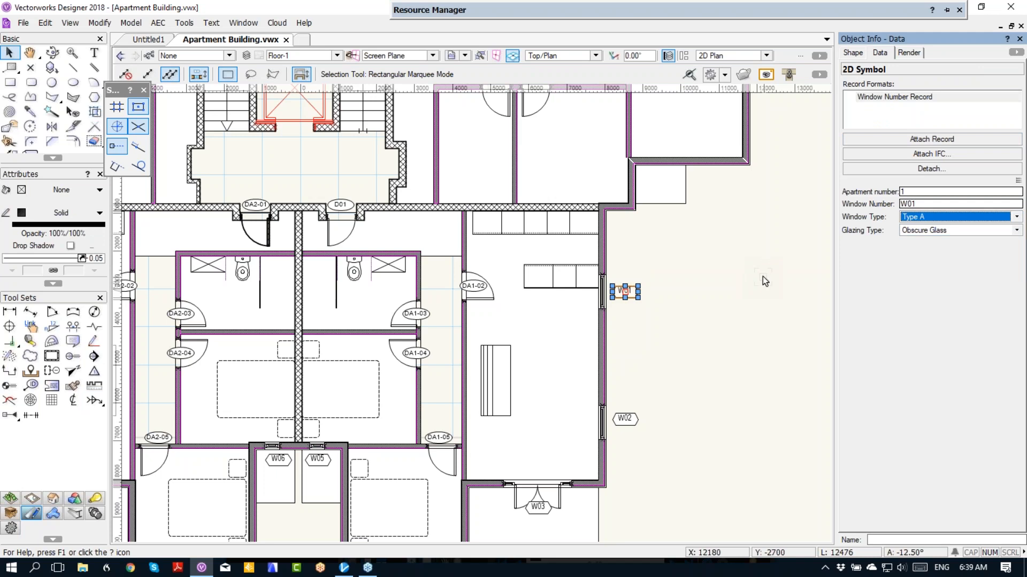
left_click(963, 229)
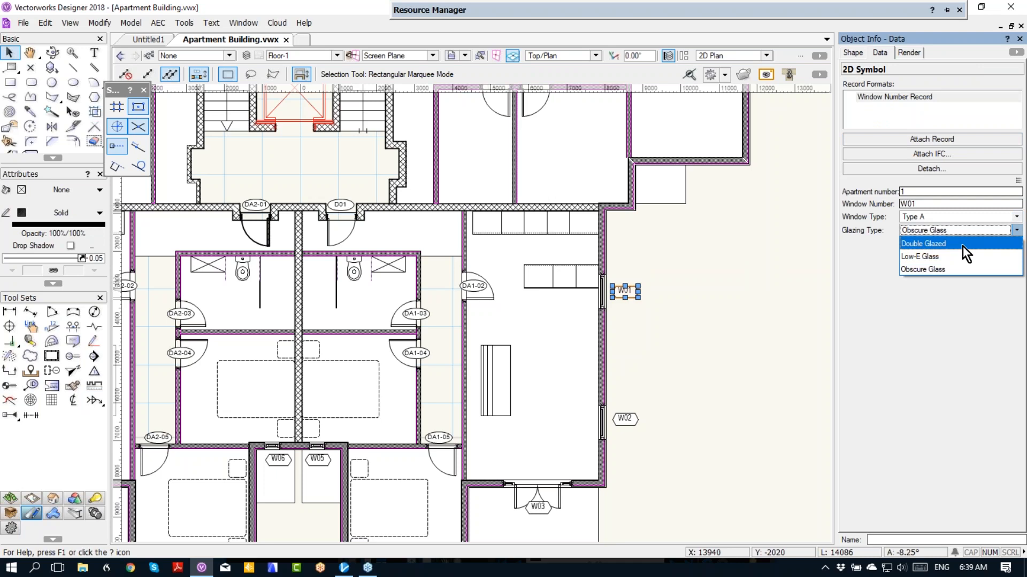
left_click(961, 245)
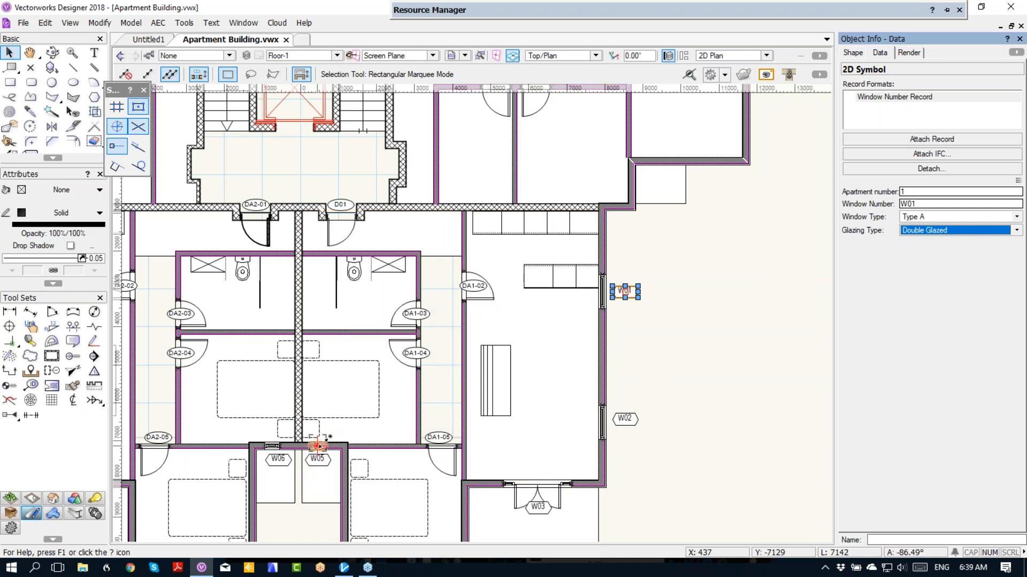
Review the Glazing Type and Window Type choices of the W01 tag, keeping Type A
left_click(961, 231)
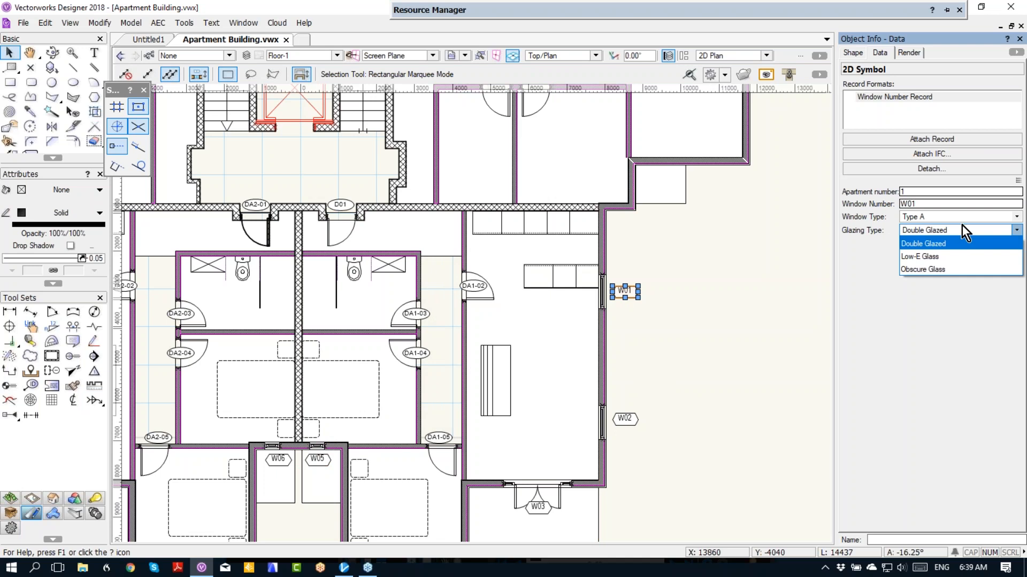
left_click(932, 219)
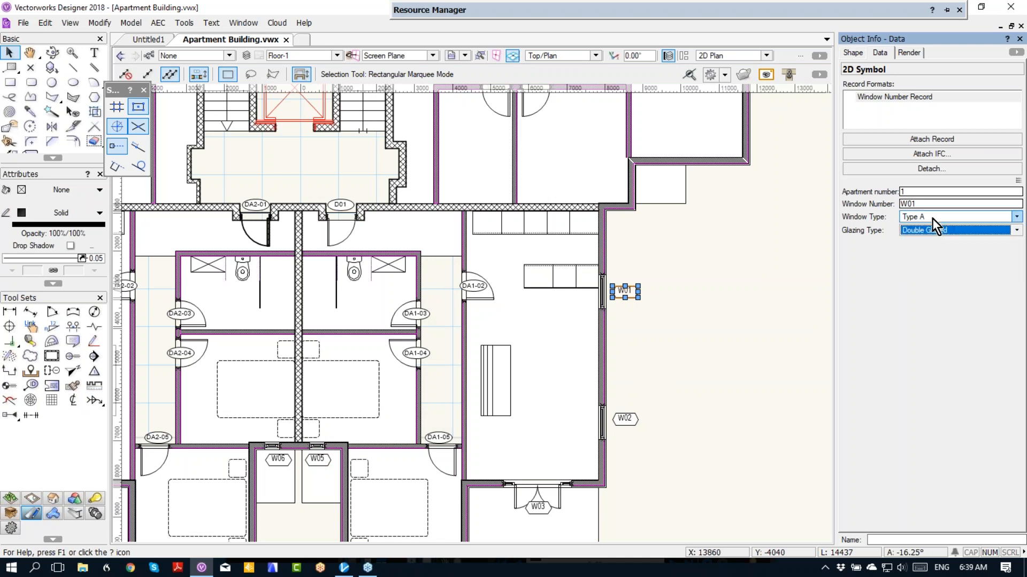
left_click(976, 216)
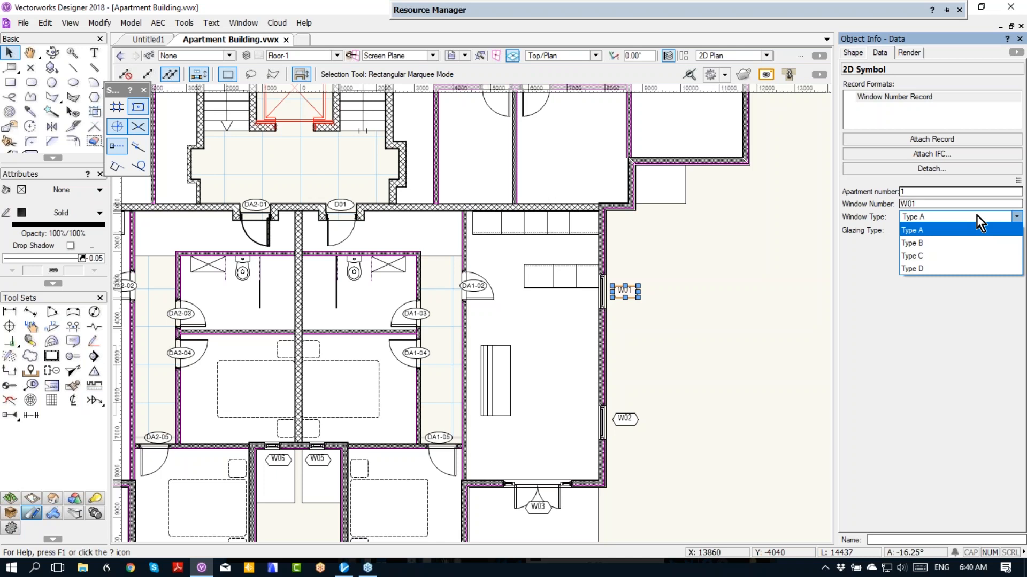
left_click(933, 230)
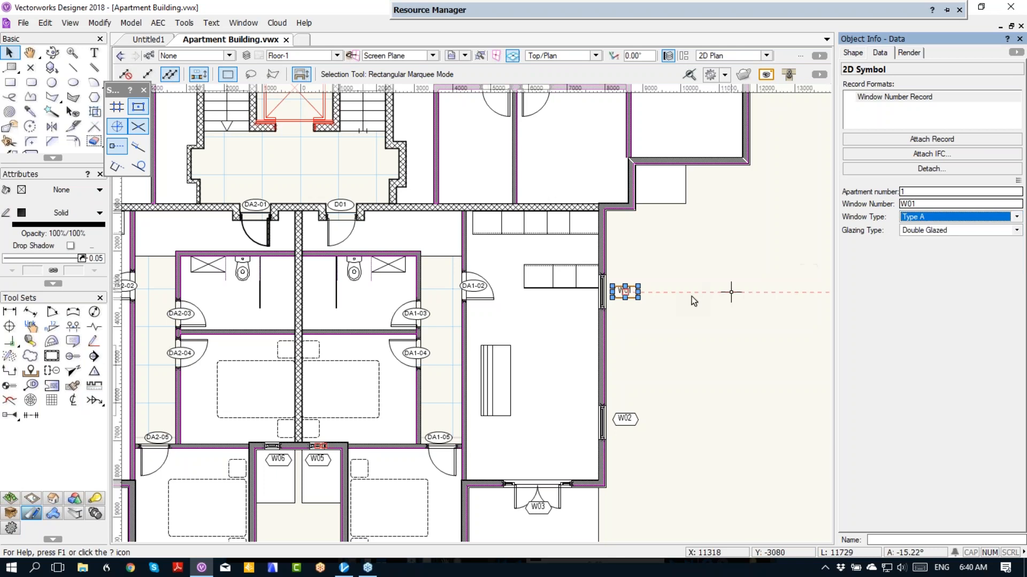
Examine the Door Handle Color and Privacy Lock choices in the record of the D01 door tag
left_click(340, 204)
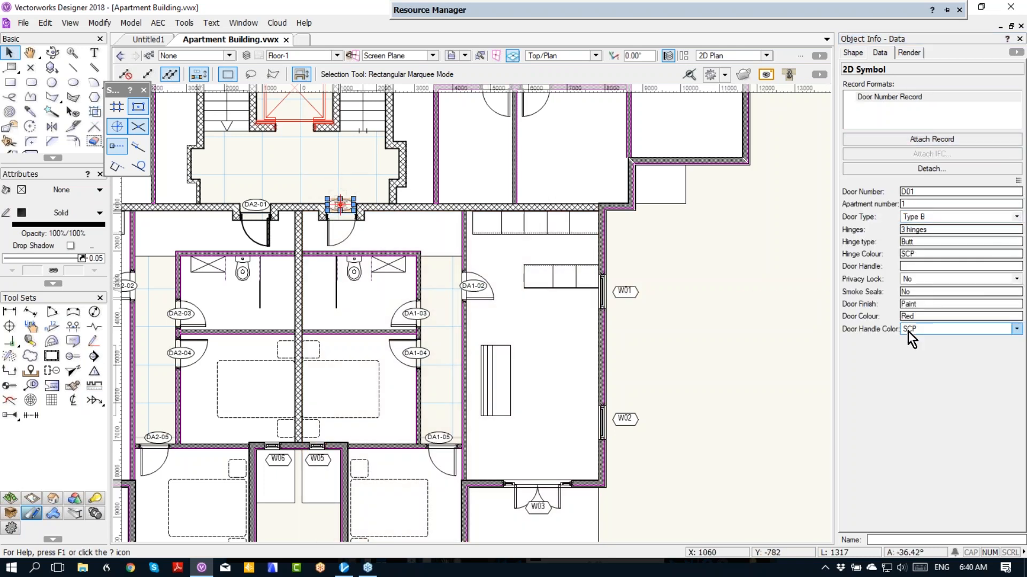
left_click(1016, 328)
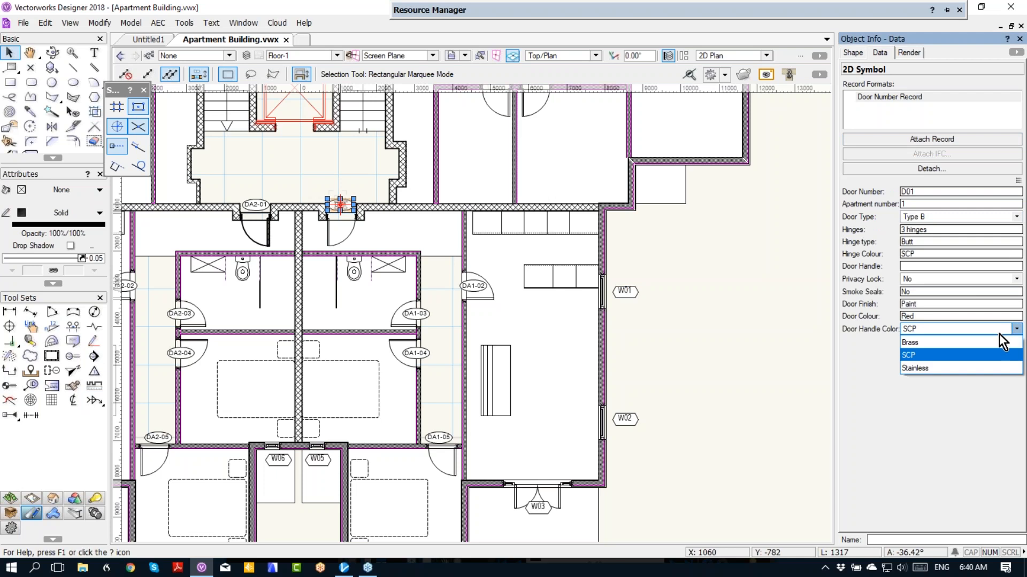
left_click(853, 371)
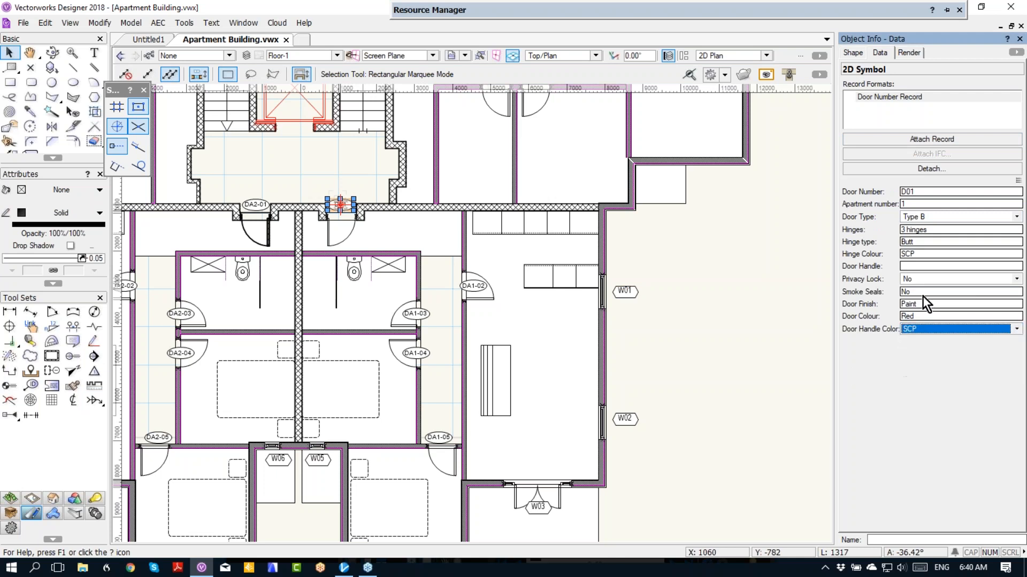
left_click(1016, 279)
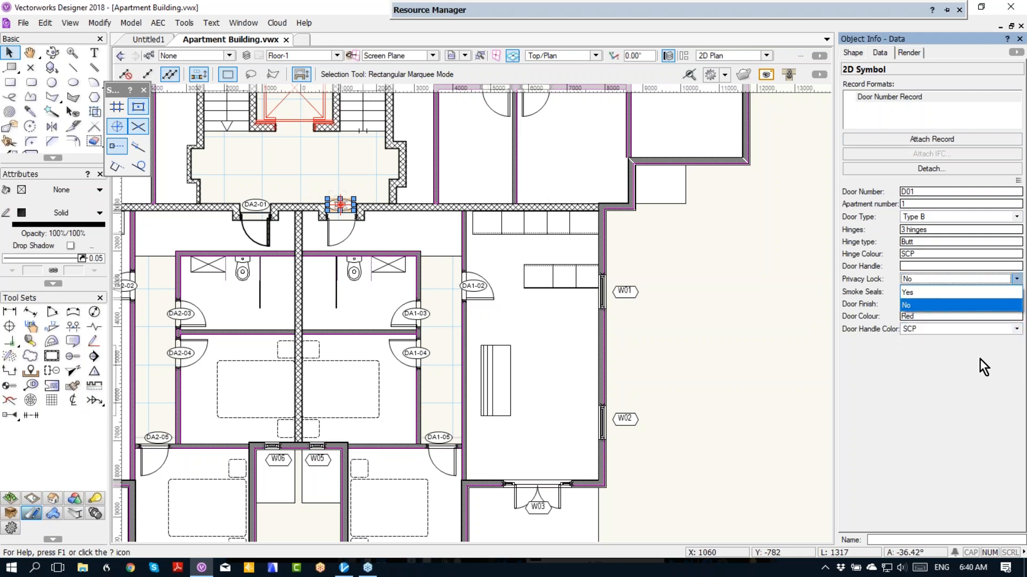
left_click(1005, 279)
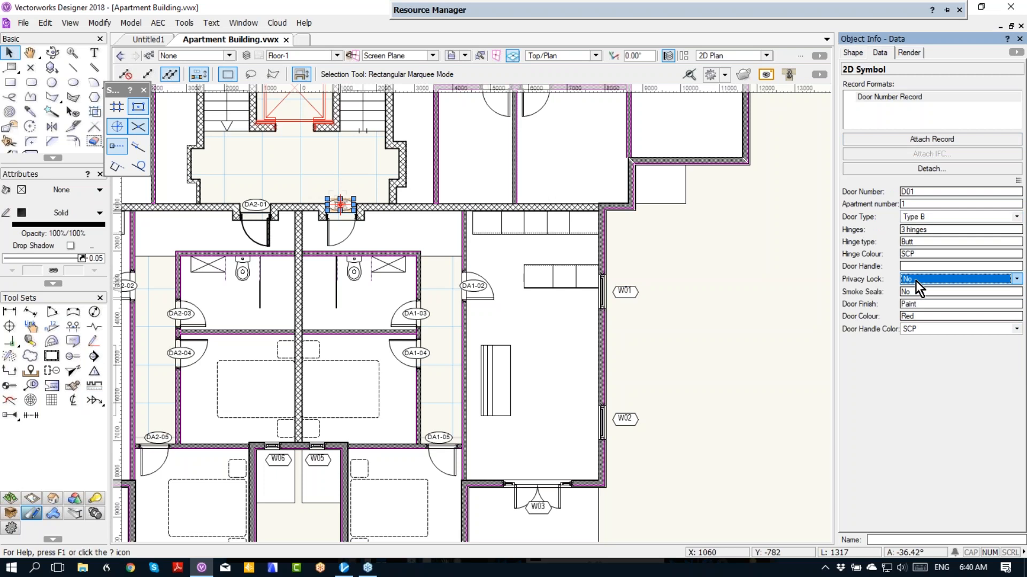
left_click(929, 281)
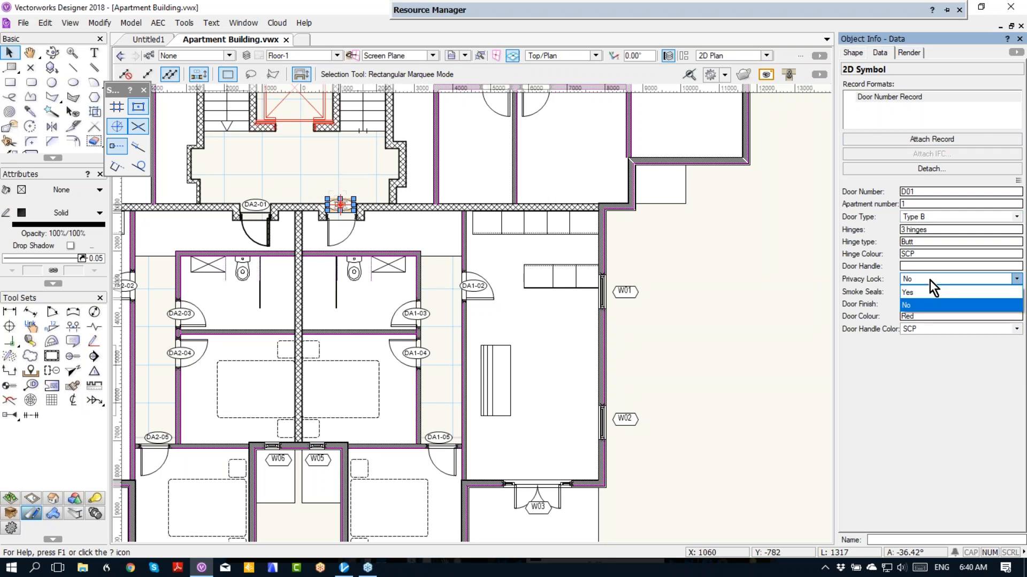
left_click(763, 290)
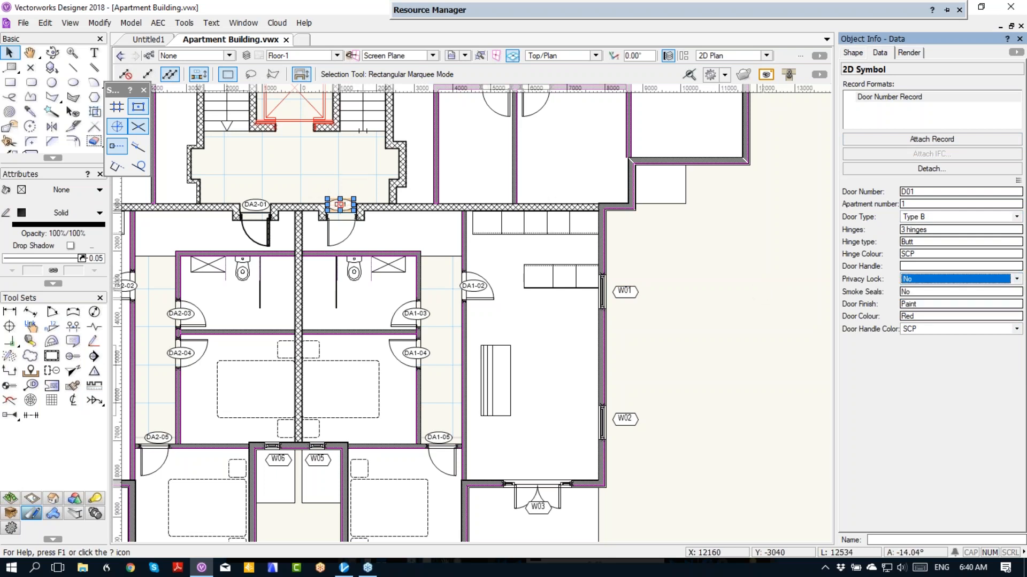
left_click(714, 262)
scroll(420, 330, "down", 2)
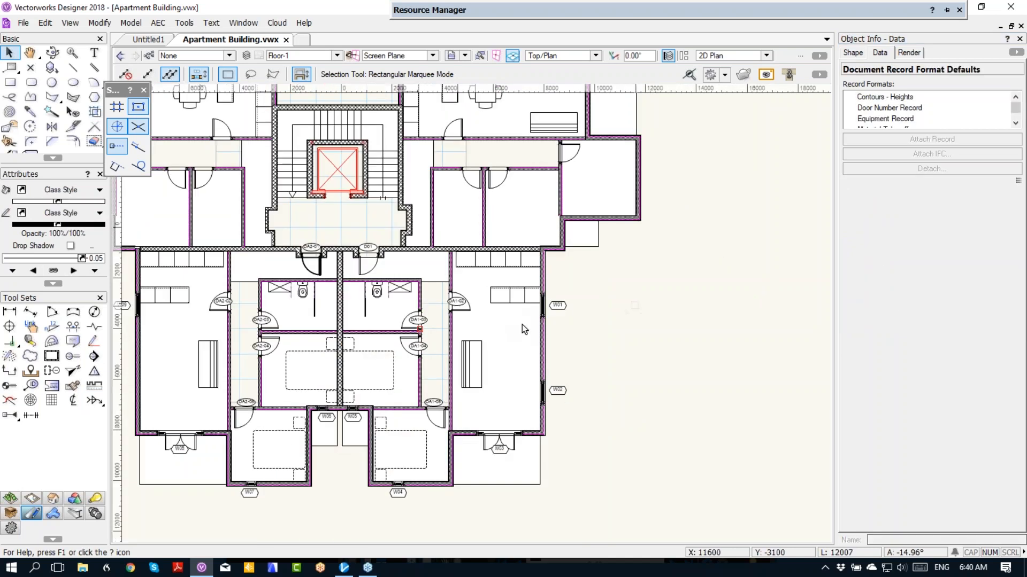
left_click(343, 569)
key("alt+Tab")
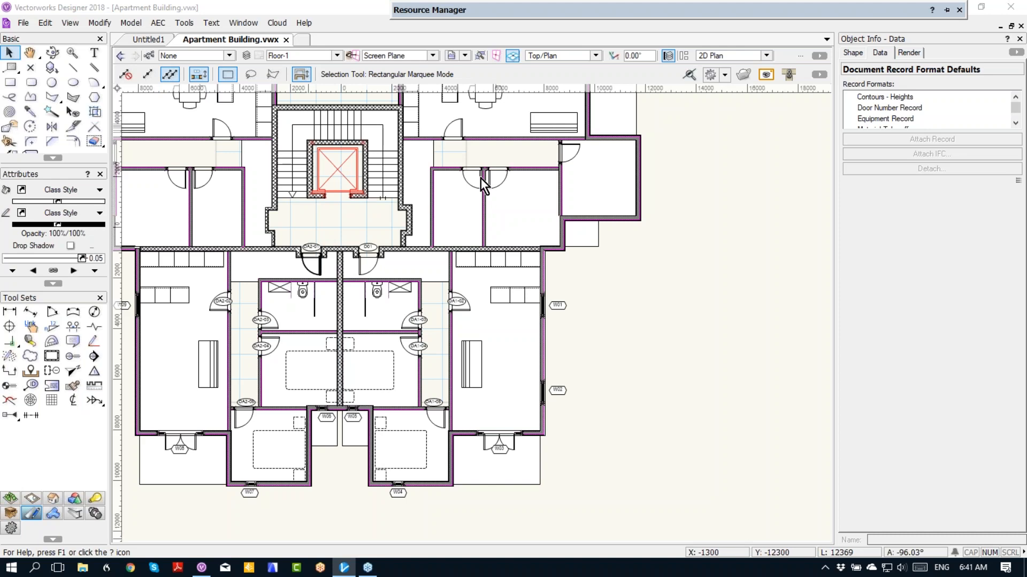
left_click(694, 324)
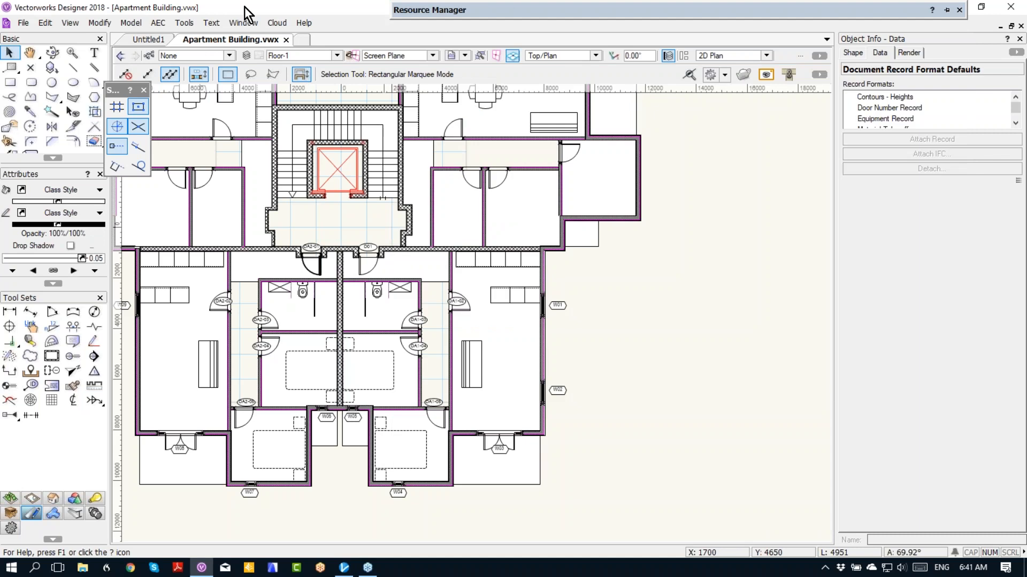
Start a custom report titled Door Schedule that lists objects with the Door Number Record
left_click(187, 23)
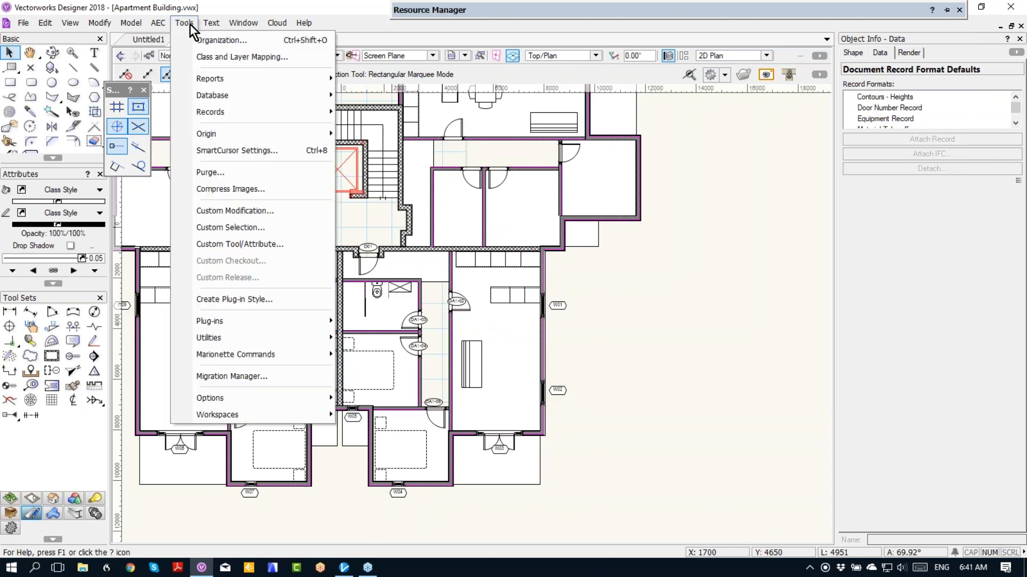
mouse_move(213, 79)
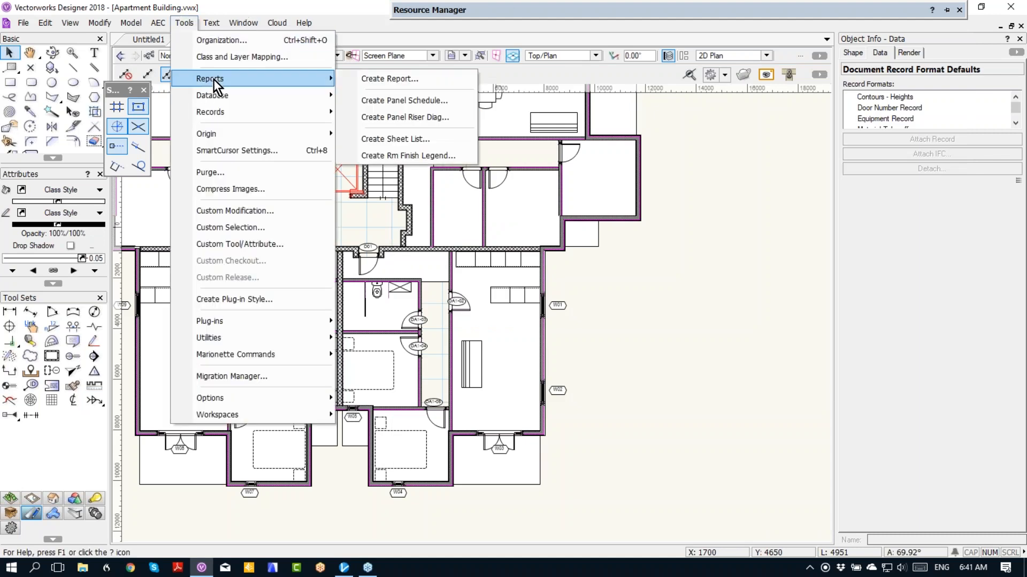
left_click(391, 73)
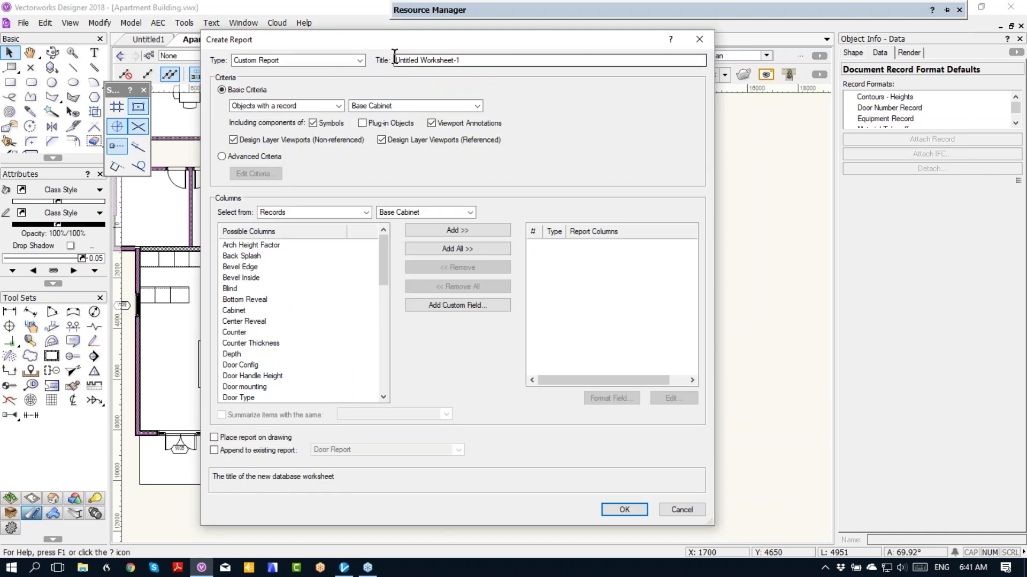
left_click_drag(466, 61, 342, 69)
type("Door Schedule")
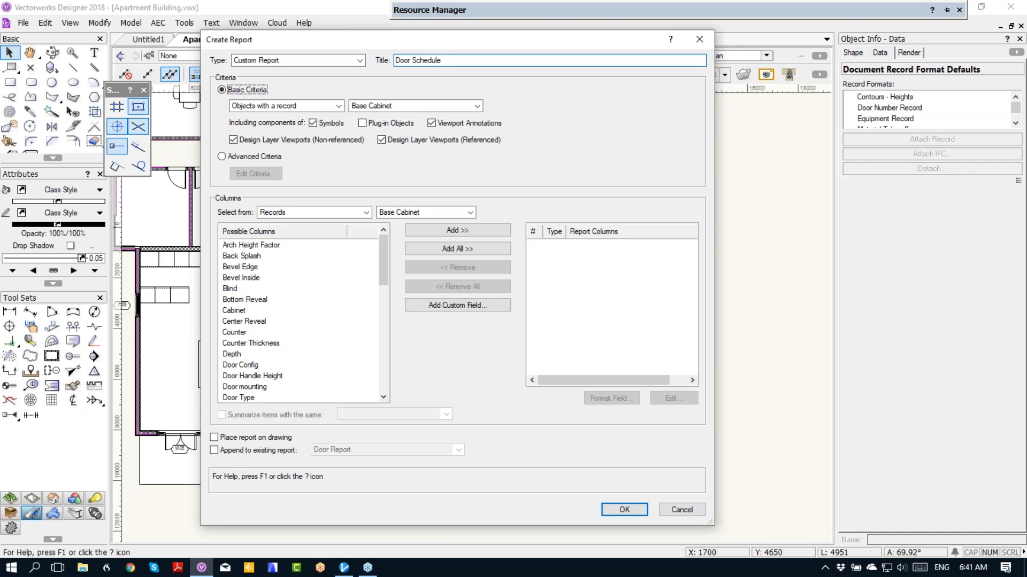
left_click(390, 107)
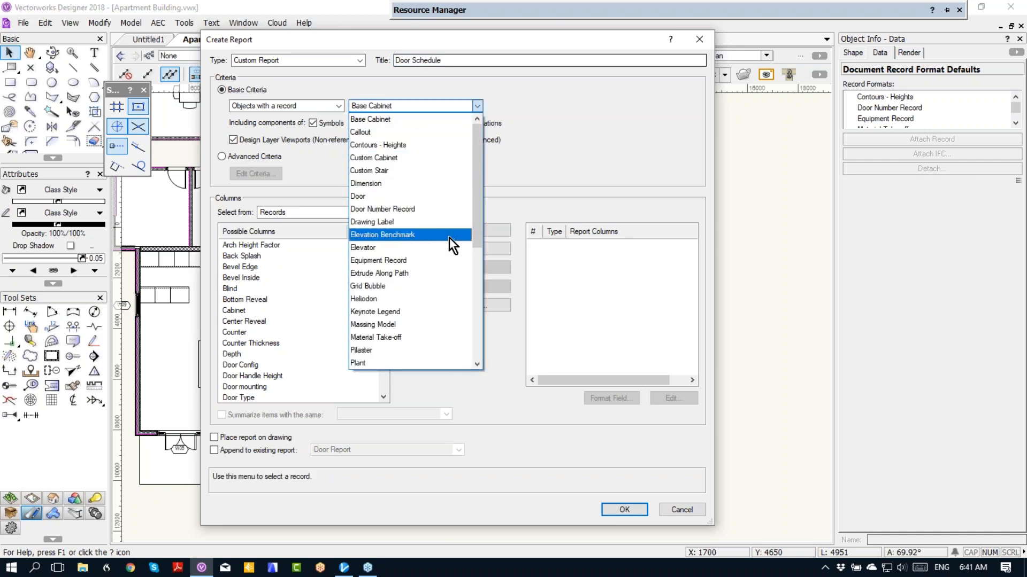
left_click(454, 208)
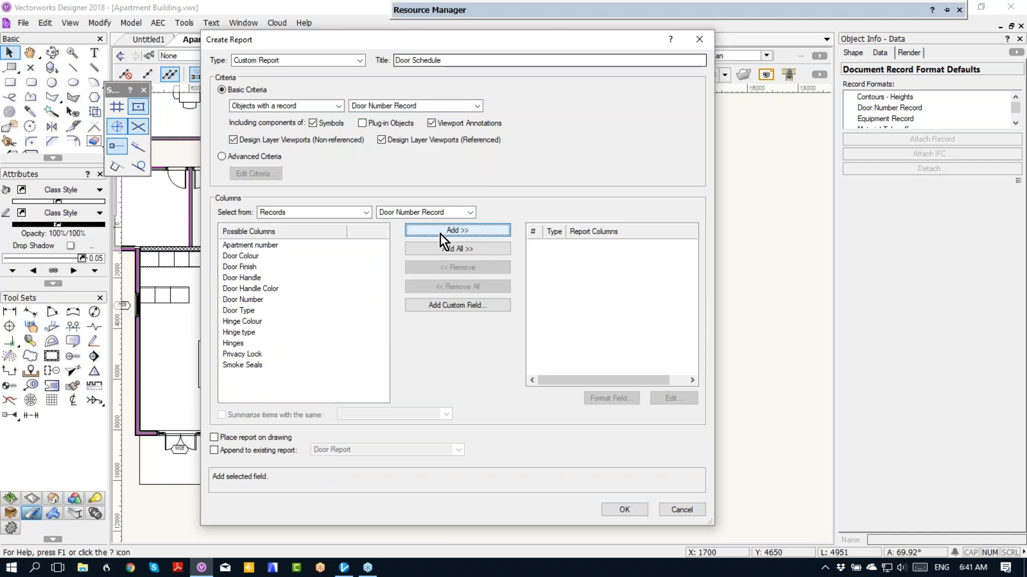
Add all Door Number Record fields as columns, exclude symbol, viewport annotation and design layer viewport components, and create the report
left_click(457, 249)
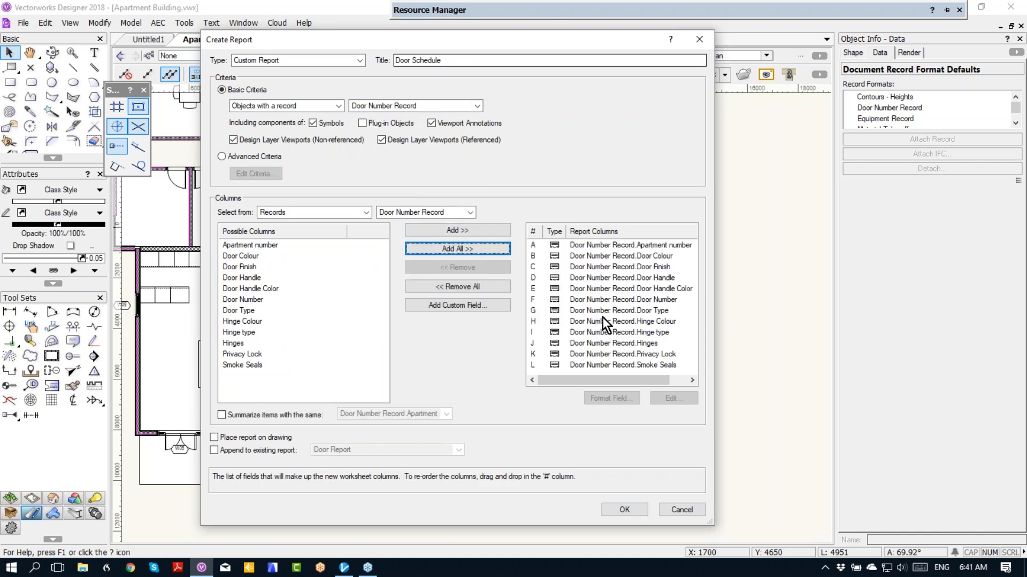
left_click(290, 138)
left_click(401, 139)
left_click(313, 123)
left_click(439, 123)
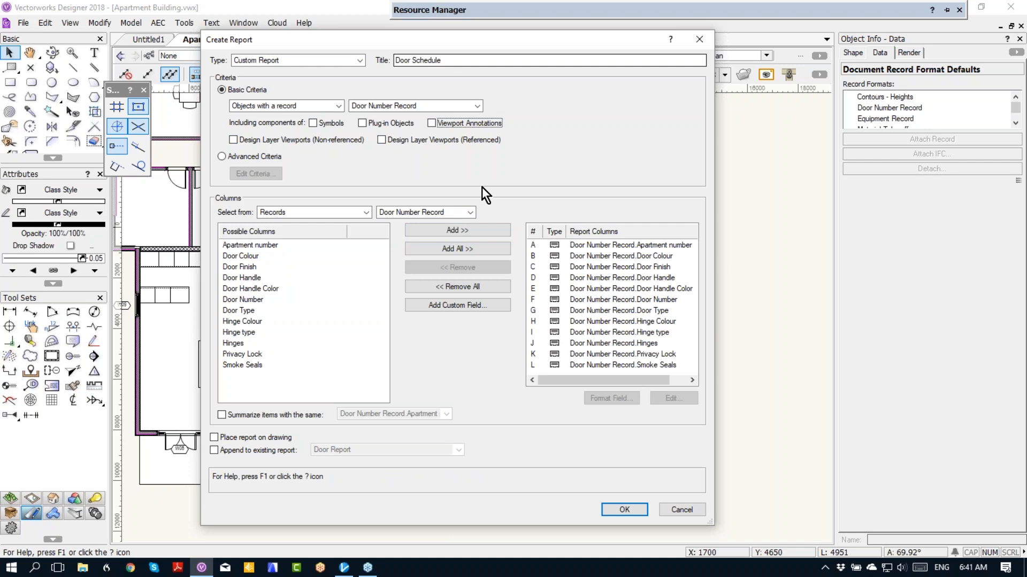
left_click(623, 511)
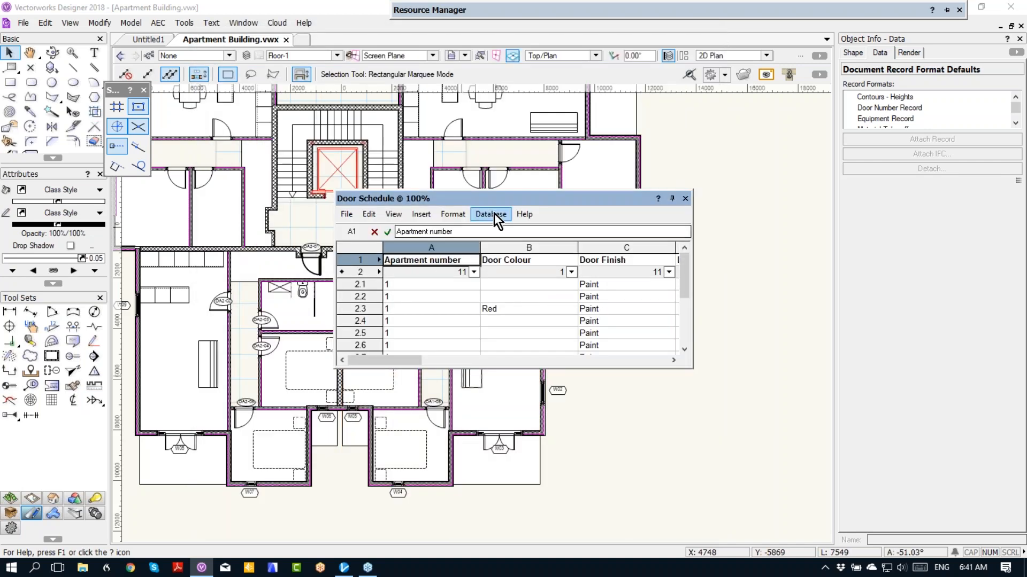
Enlarge the Door Schedule worksheet to show more columns and sort the Apartment number column in ascending order
left_click_drag(495, 201, 188, 56)
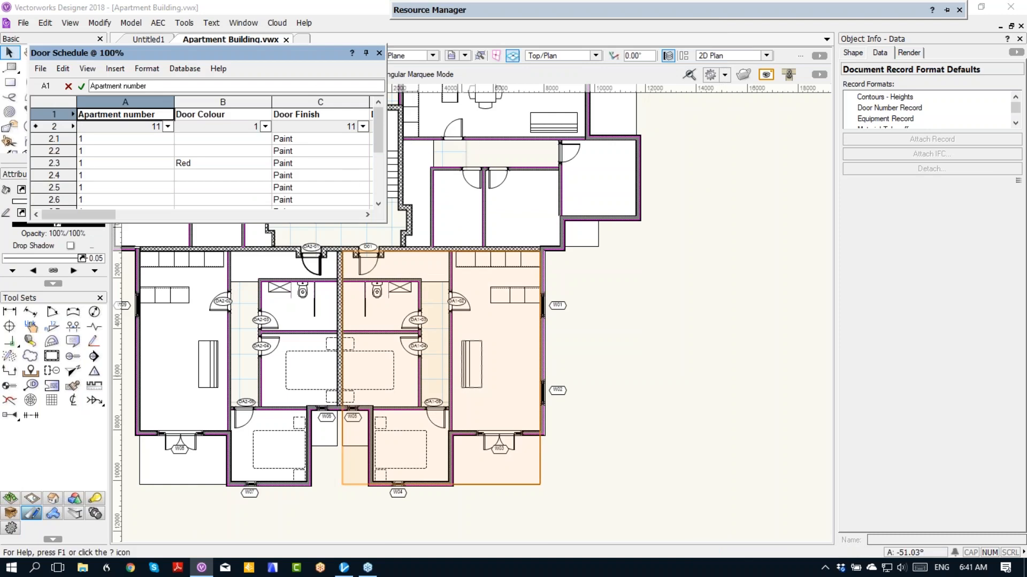
left_click_drag(386, 223, 764, 459)
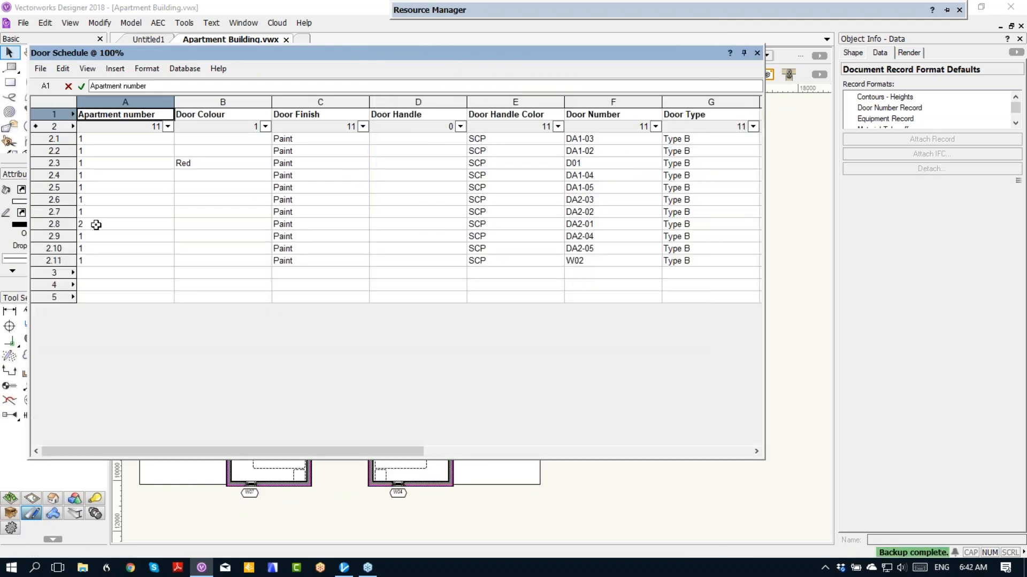
left_click(168, 127)
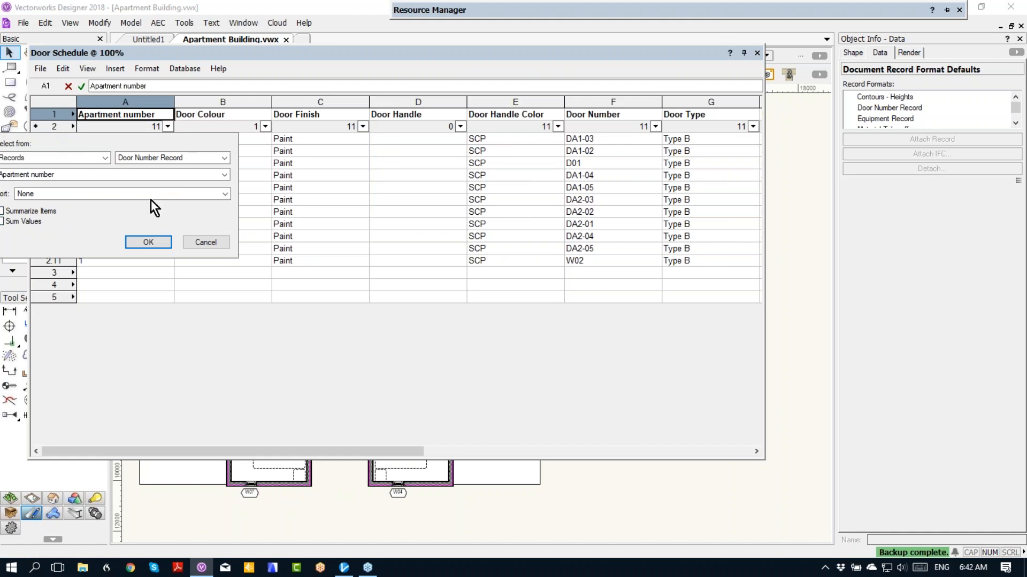
left_click(175, 189)
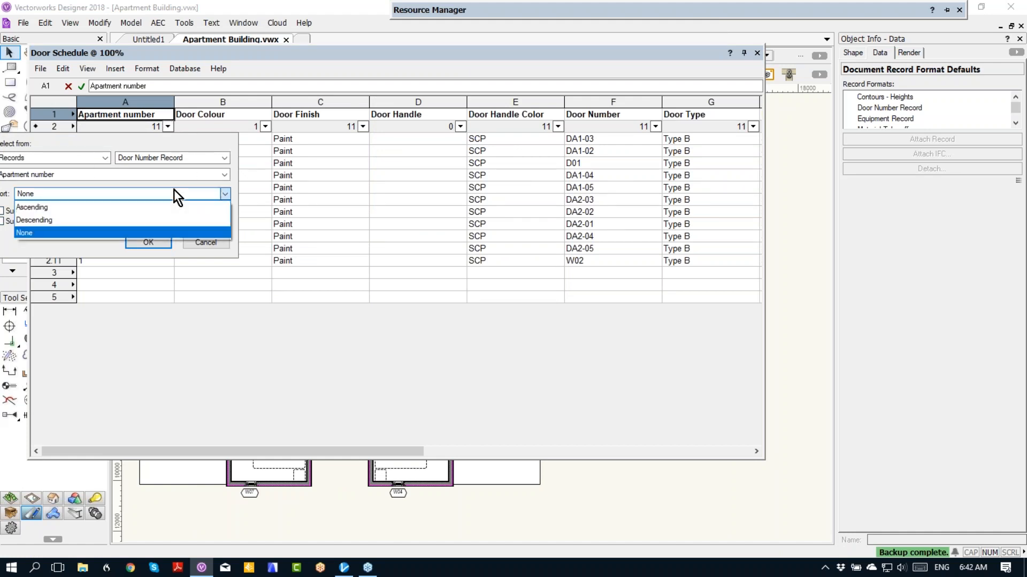
left_click(57, 210)
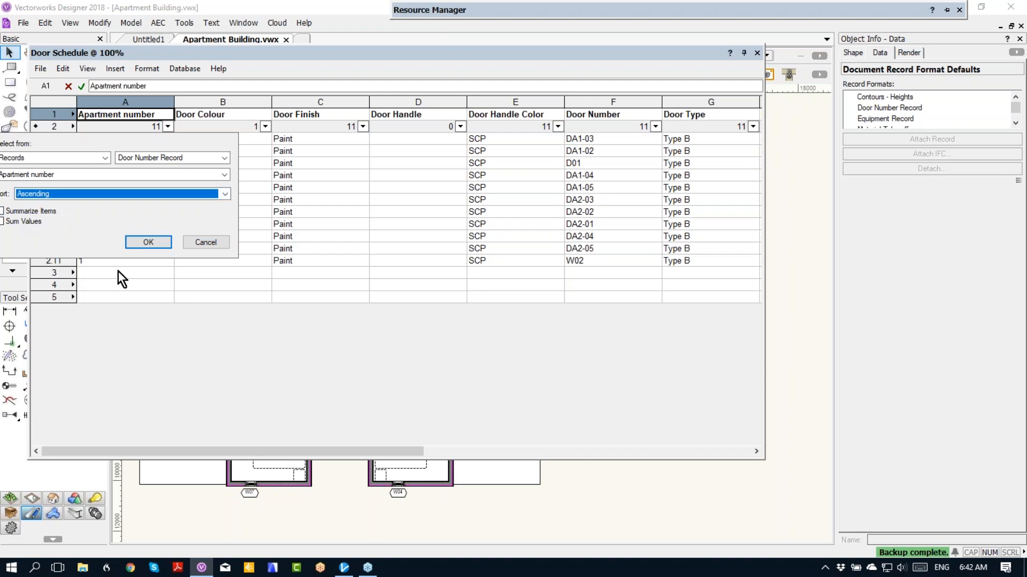
left_click(148, 242)
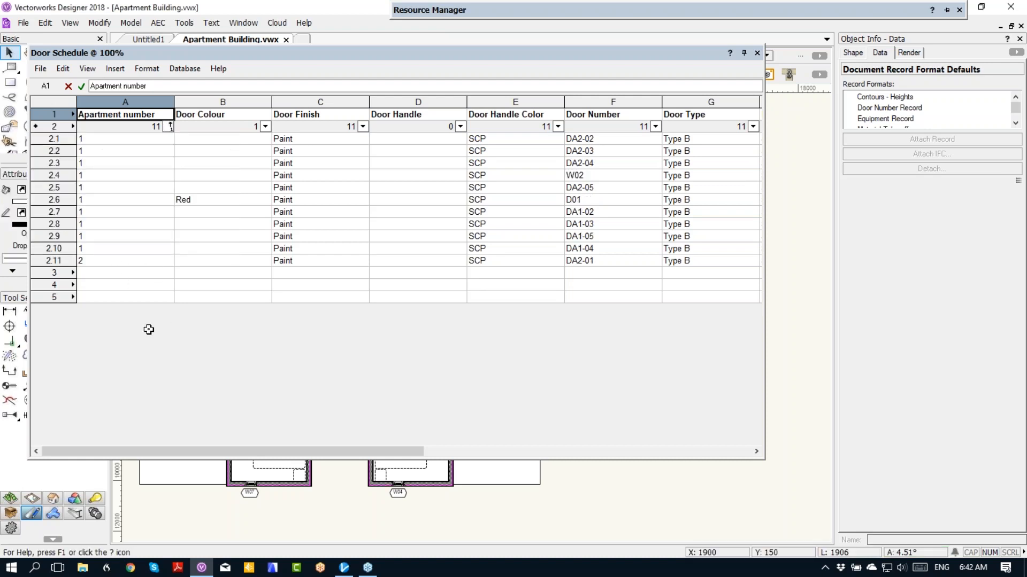
Set the Apartment number to B for the five door tags DA2-01 to DA2-05 together
mouse_move(161, 52)
left_mouse_down()
mouse_move(355, 21)
mouse_move(479, 17)
left_mouse_up()
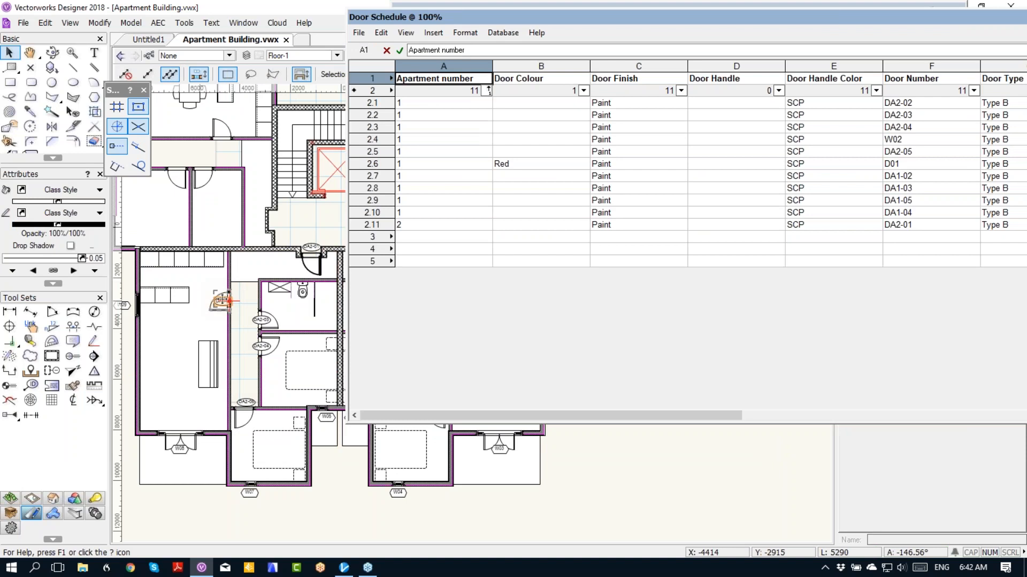
left_click(313, 248)
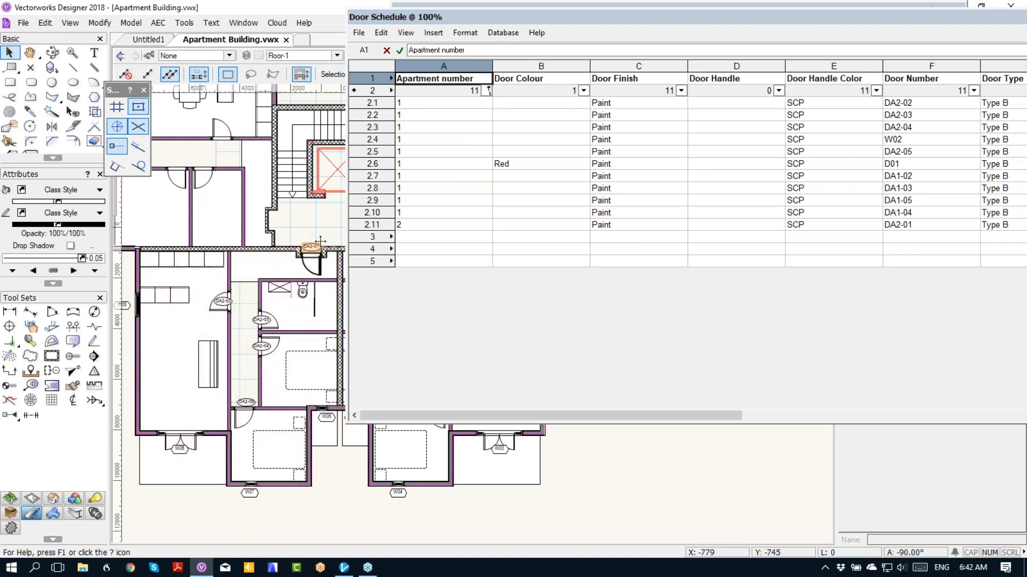
left_click(261, 319, "shift")
left_click(222, 301, "shift")
left_click(261, 344, "shift")
left_click(245, 402, "shift")
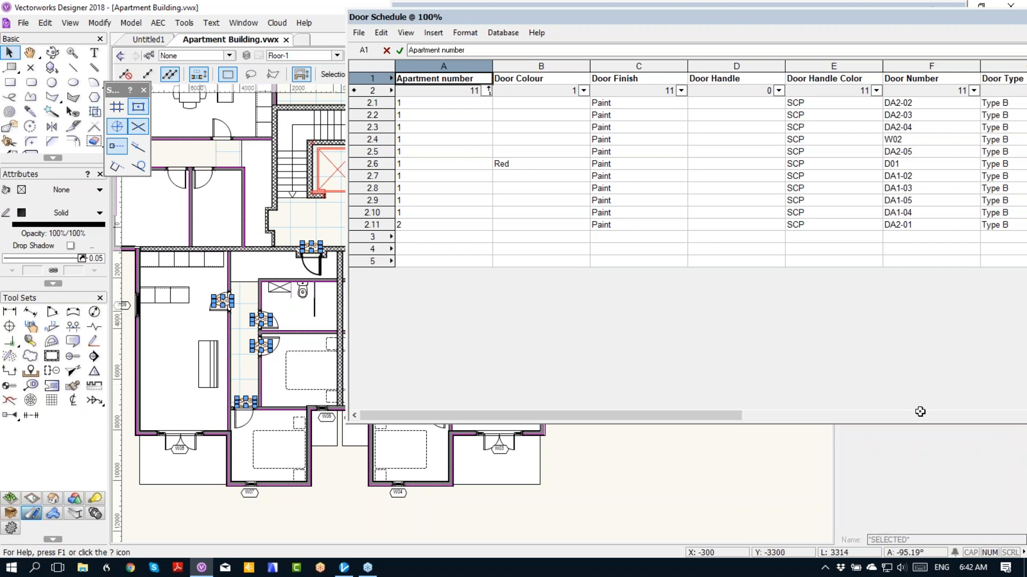
left_click_drag(586, 18, 136, 142)
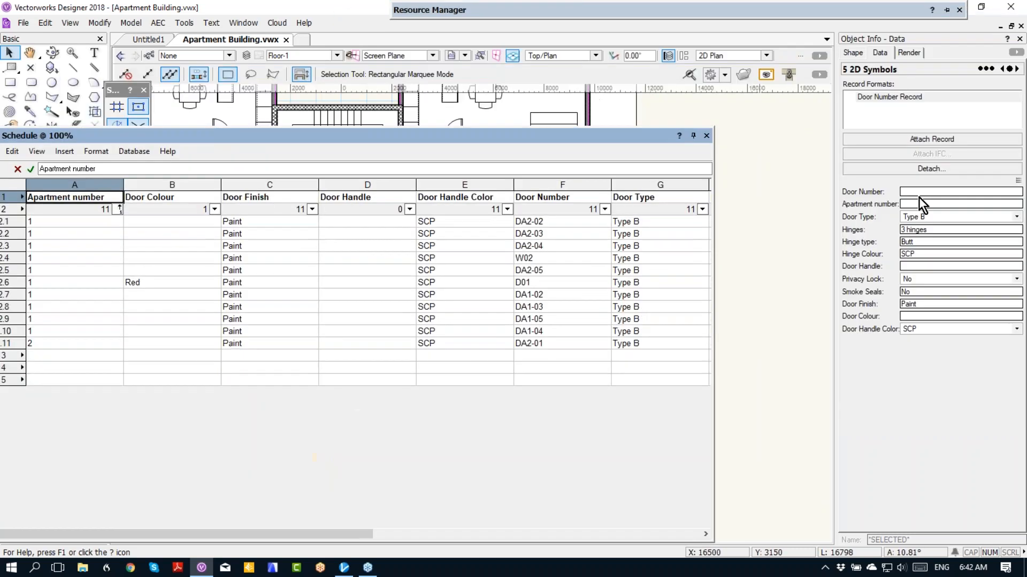
left_click(921, 203)
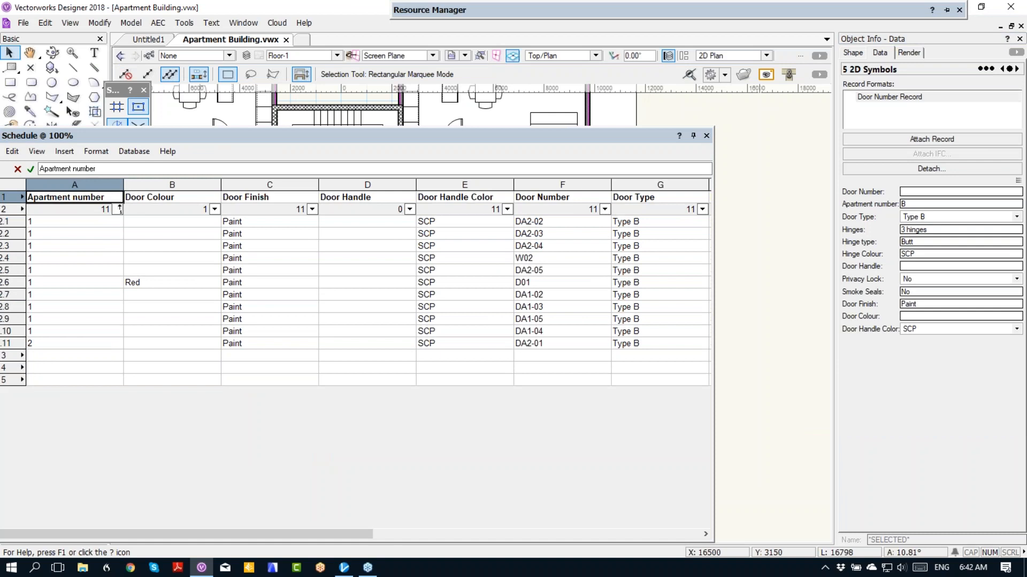
Bring the Door Schedule worksheet back into full view and recalculate it
left_click_drag(288, 127, 399, 91)
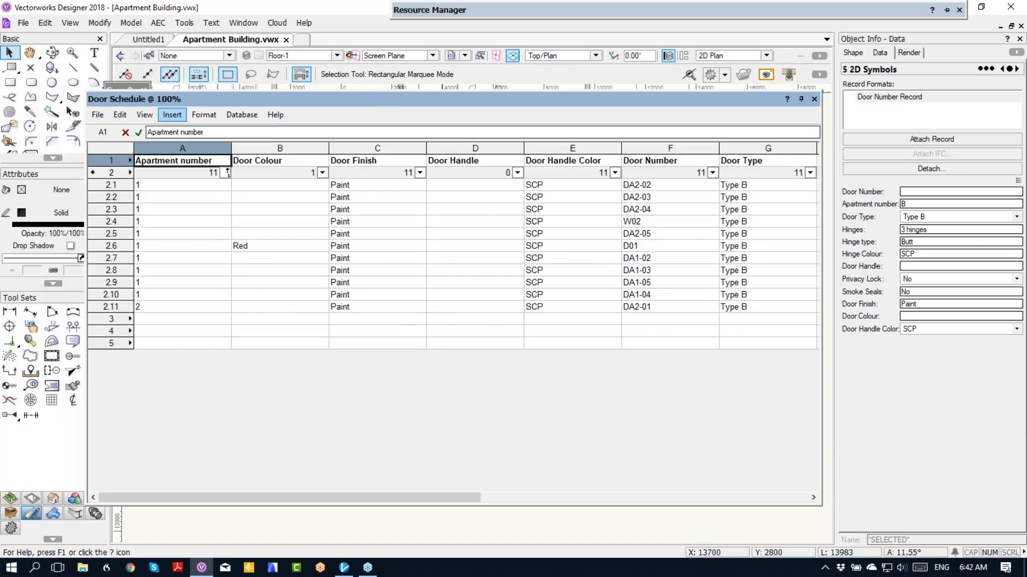
left_click(106, 118)
left_click(108, 143)
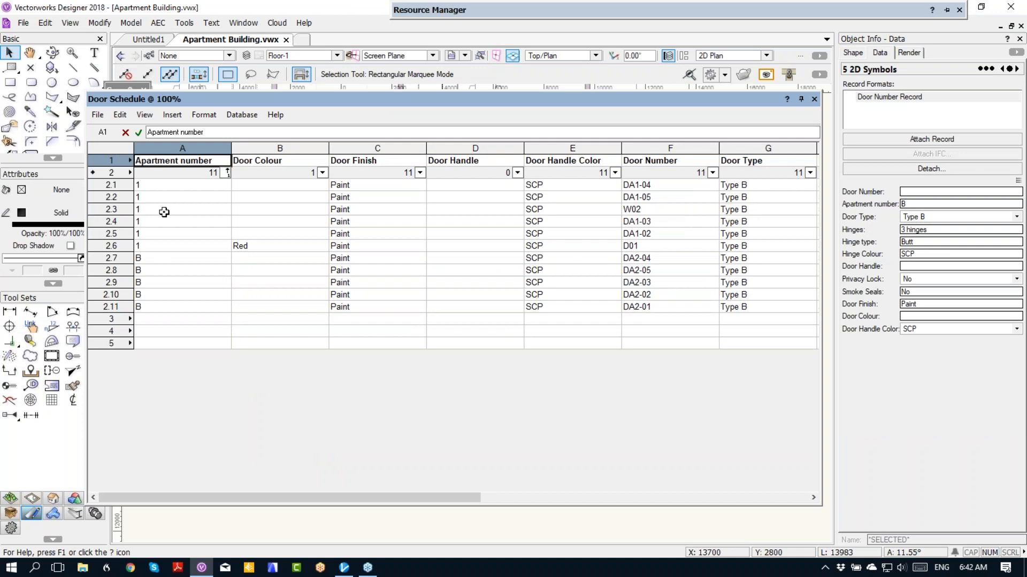
Set the Apartment number to A in the schedule rows for DA1-04, W02 and D01
left_click(141, 185)
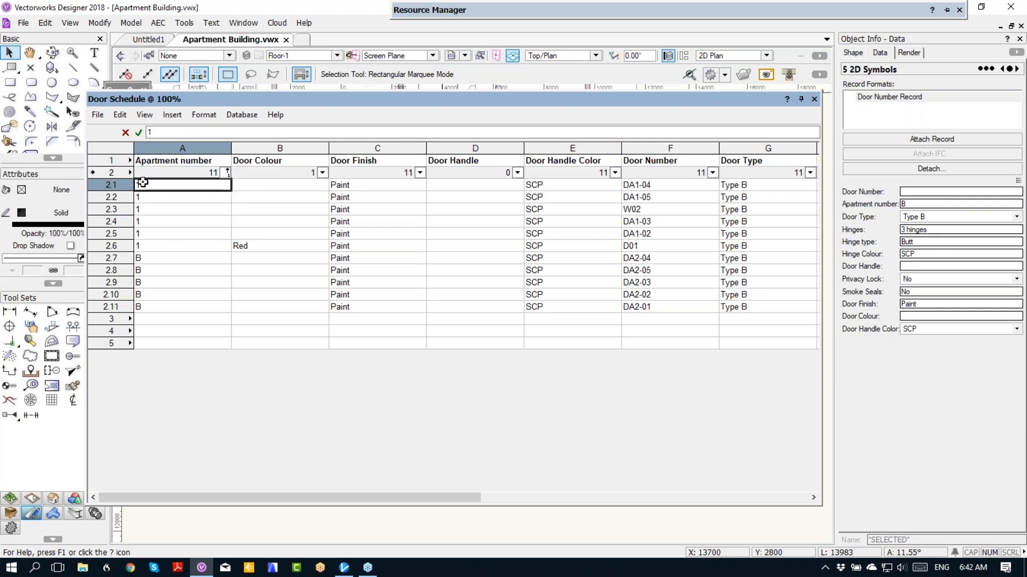
type("A")
key("Return")
left_click(149, 185)
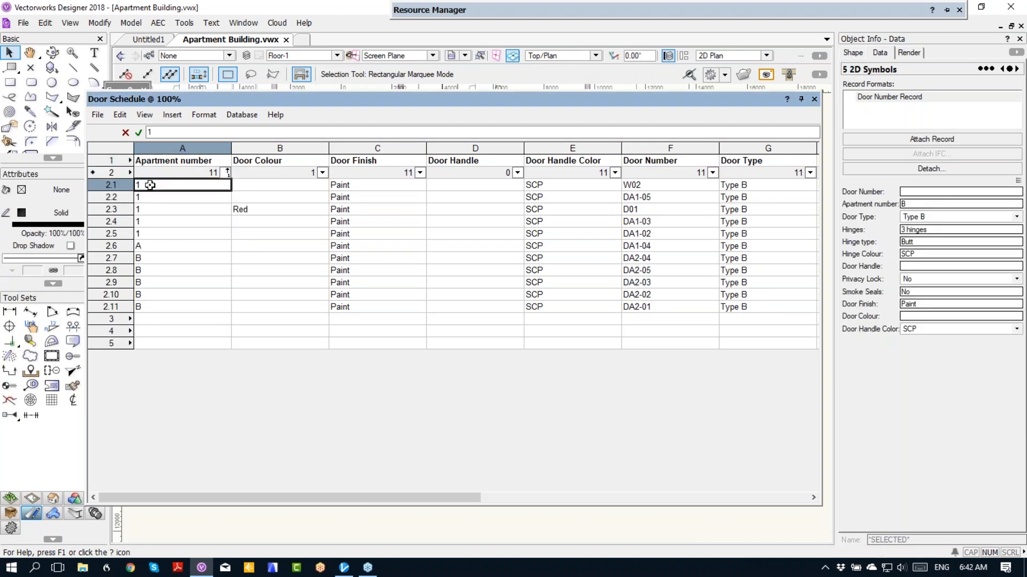
type("A")
key("Return")
left_click(149, 187)
type("S")
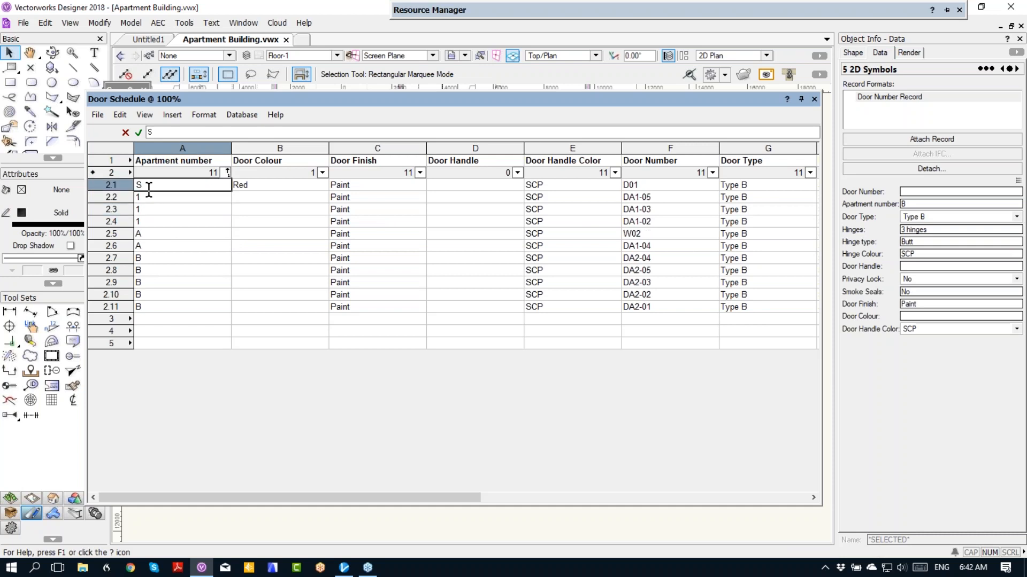
type("A")
key("Return")
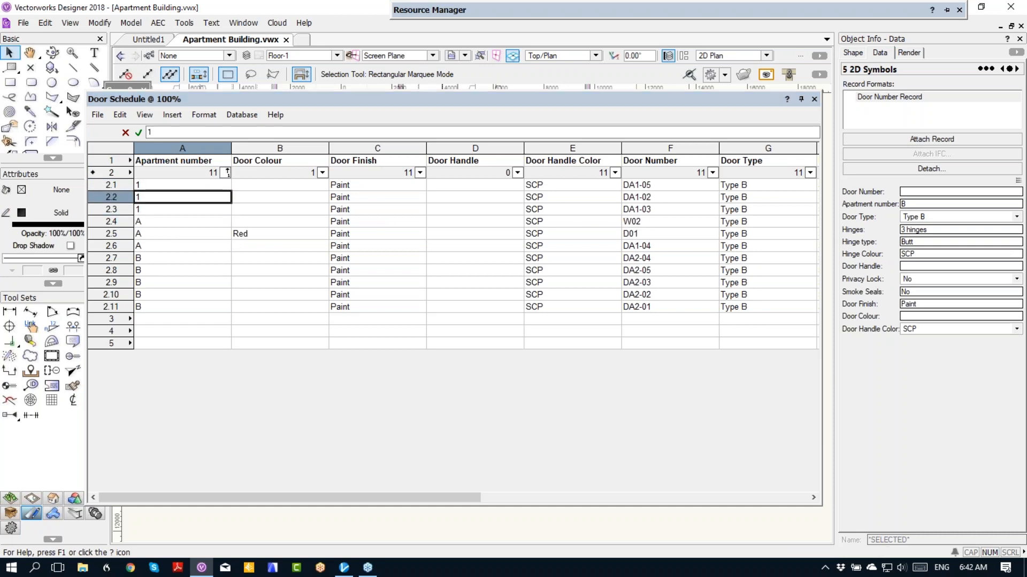
Narrow the Door Colour and Door Finish columns of the Door Schedule to fit their headings
left_click_drag(328, 146, 295, 146)
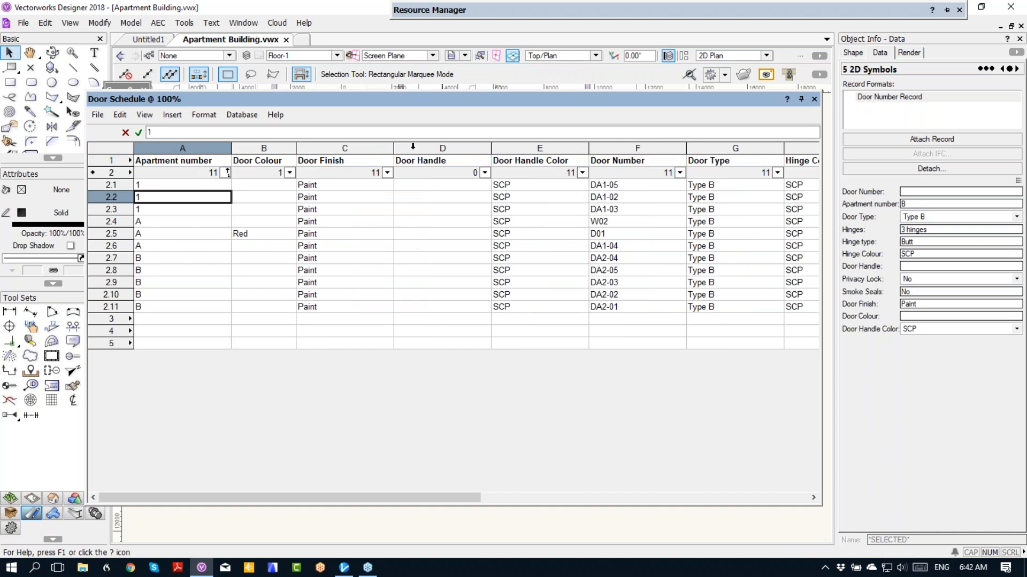
left_click_drag(394, 146, 365, 145)
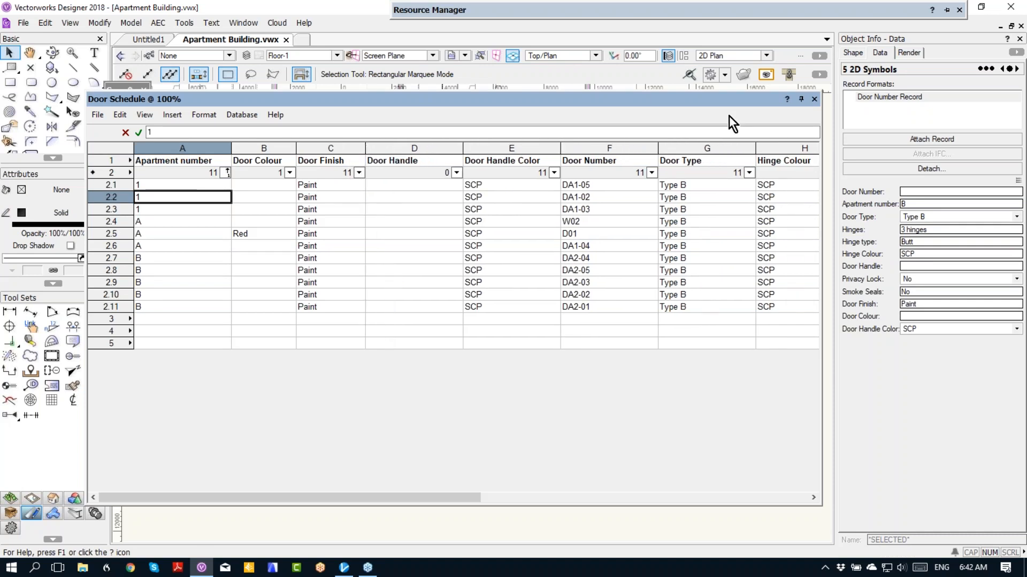
left_click(657, 145)
Locate the W02 tag in the drawing from its schedule row and detach the Door Number Record from it
left_click(588, 221)
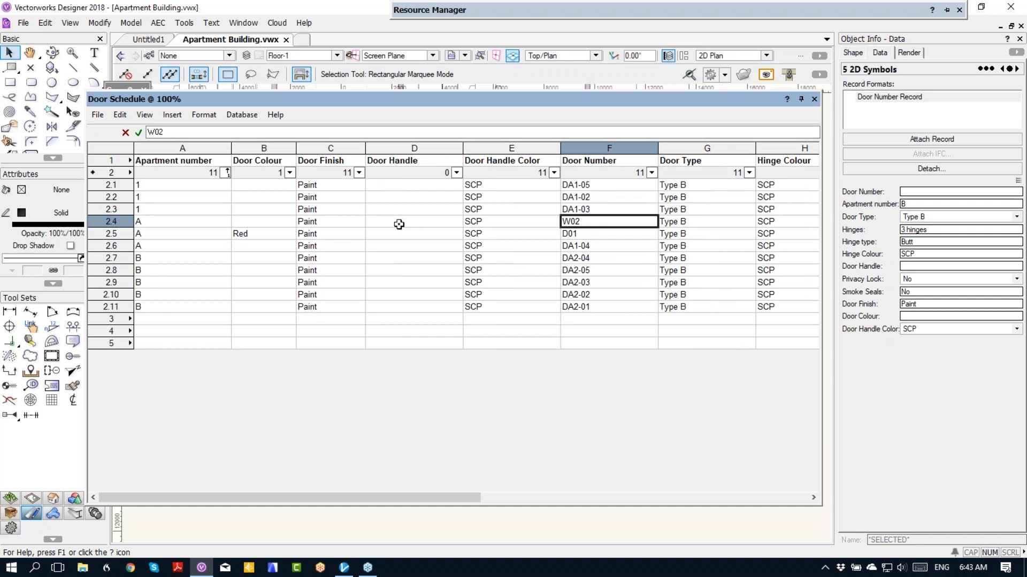
right_click(109, 221)
left_click(128, 226)
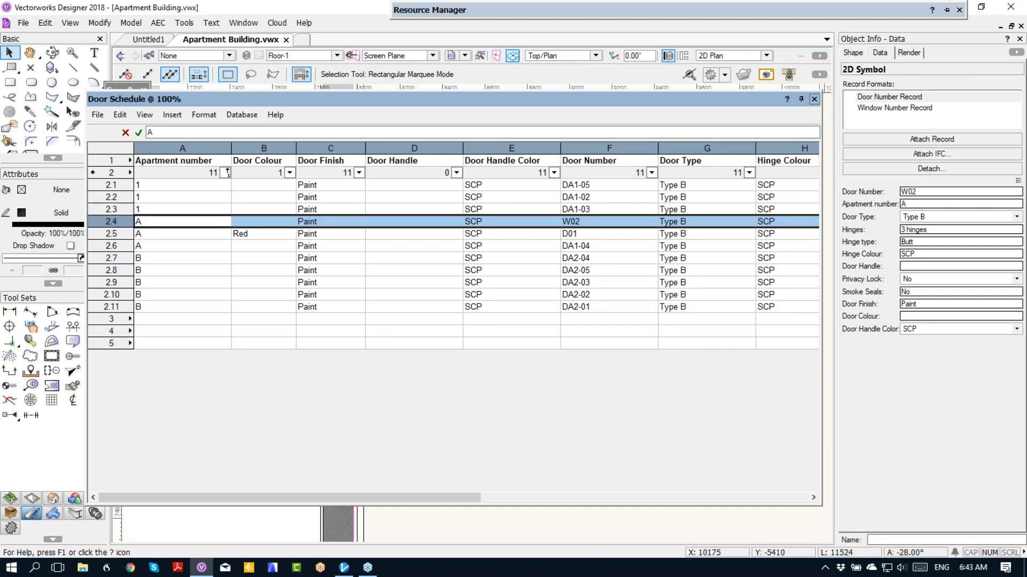
left_click(814, 99)
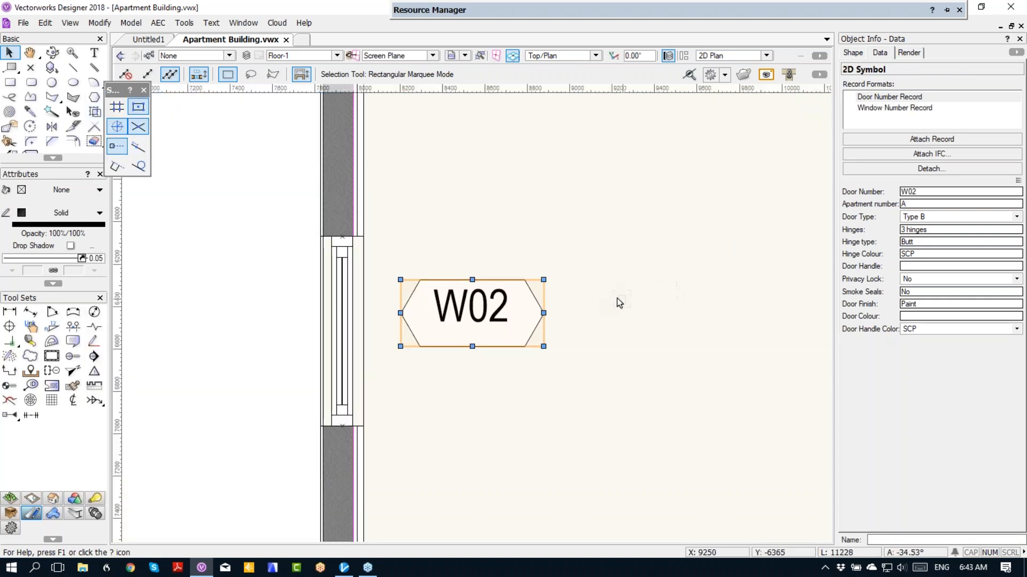
left_click(889, 97)
left_click(938, 169)
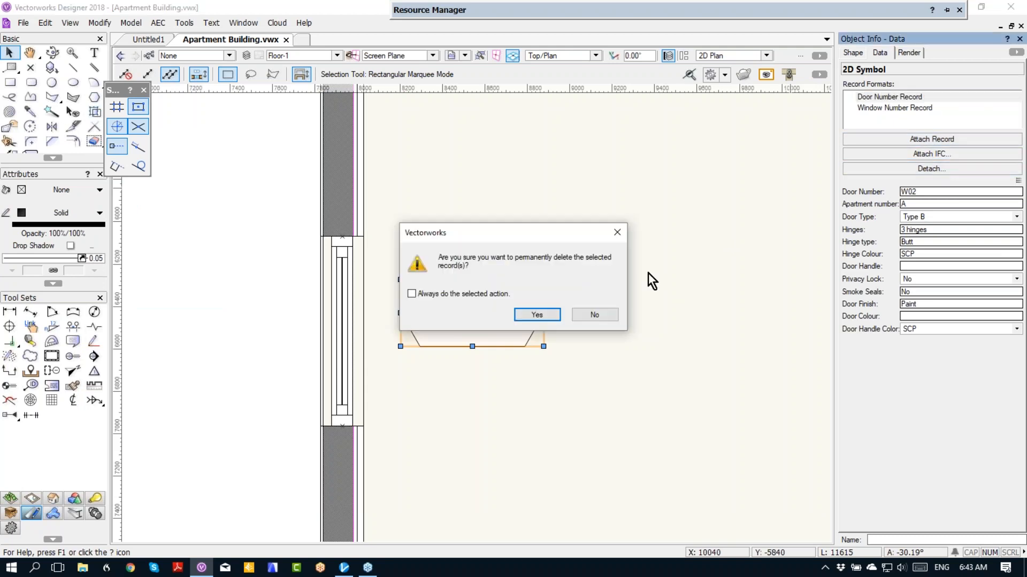
left_click(523, 317)
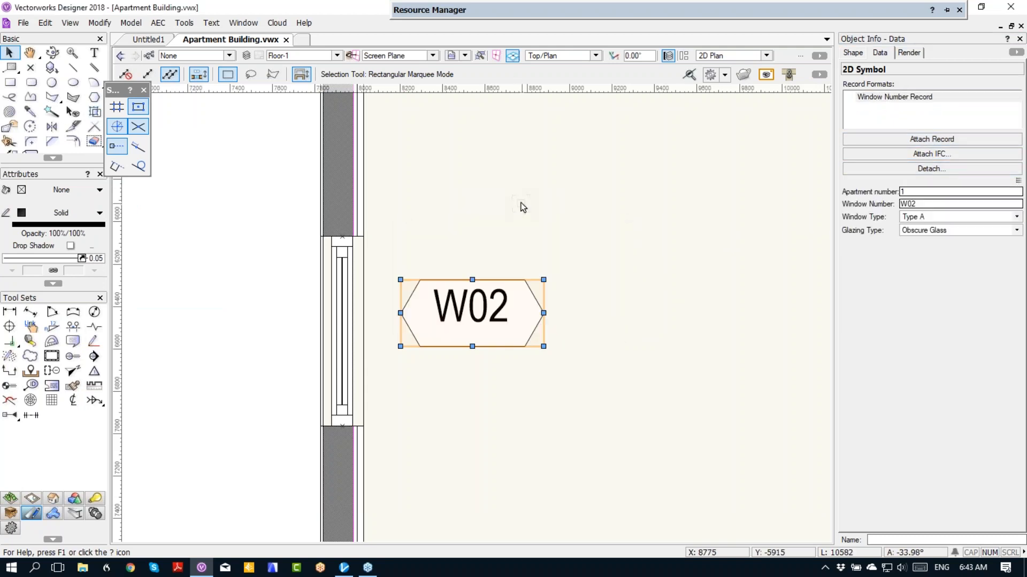
Reopen the Door Schedule worksheet from the drawing's resources and recalculate it
mouse_move(460, 16)
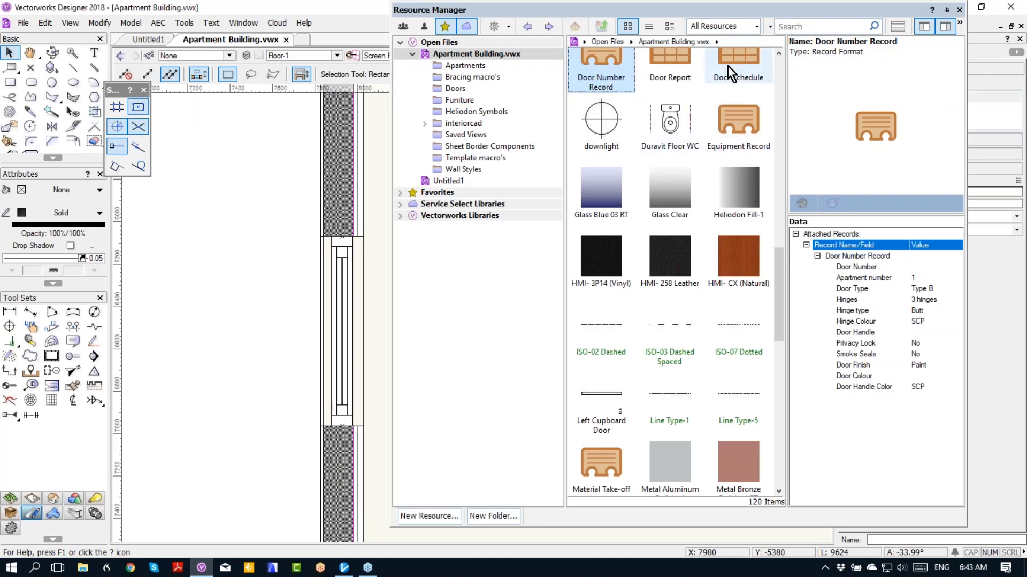
double_click(740, 56)
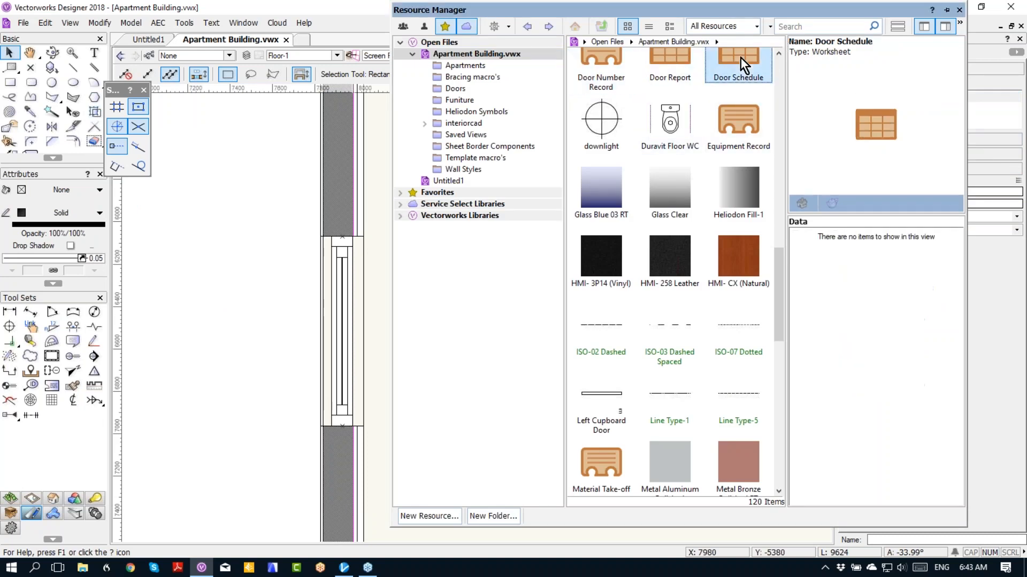
right_click(720, 62)
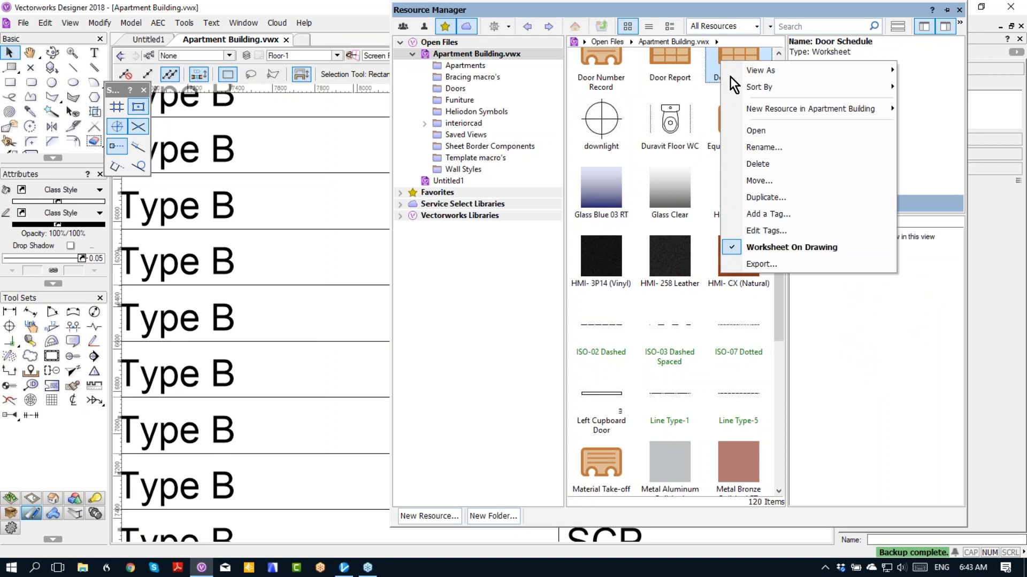
left_click(739, 130)
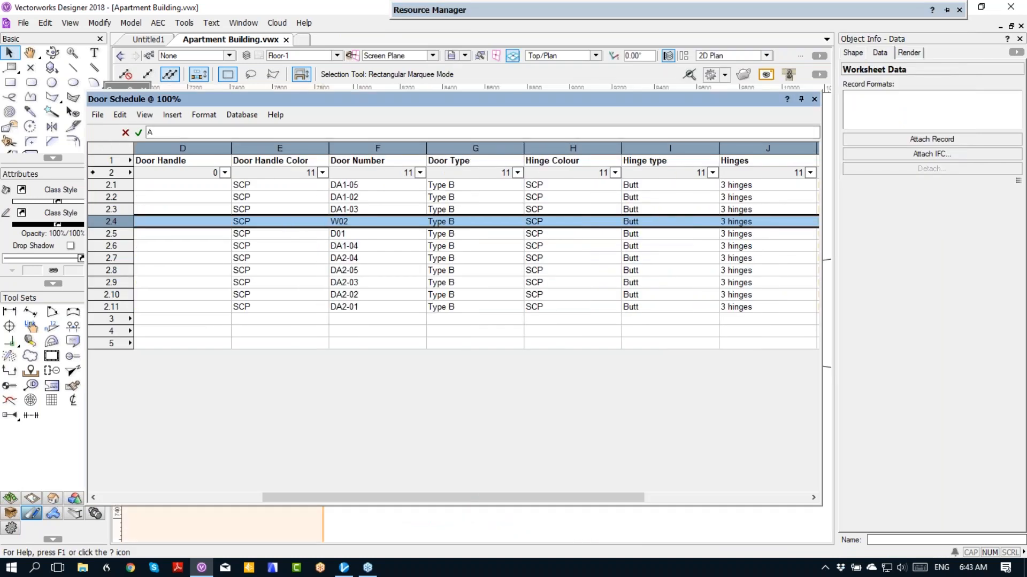
left_click(97, 114)
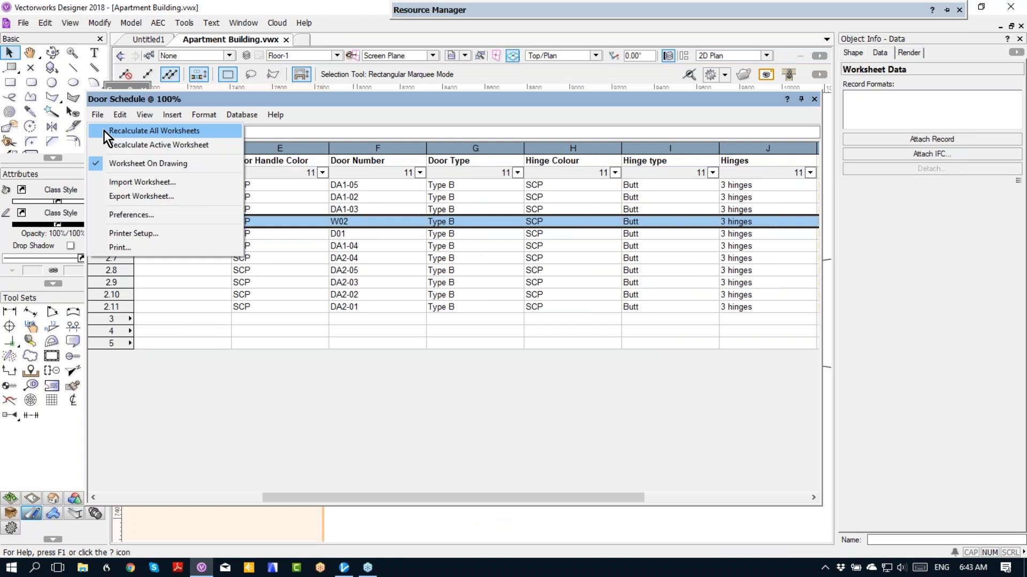
left_click(104, 142)
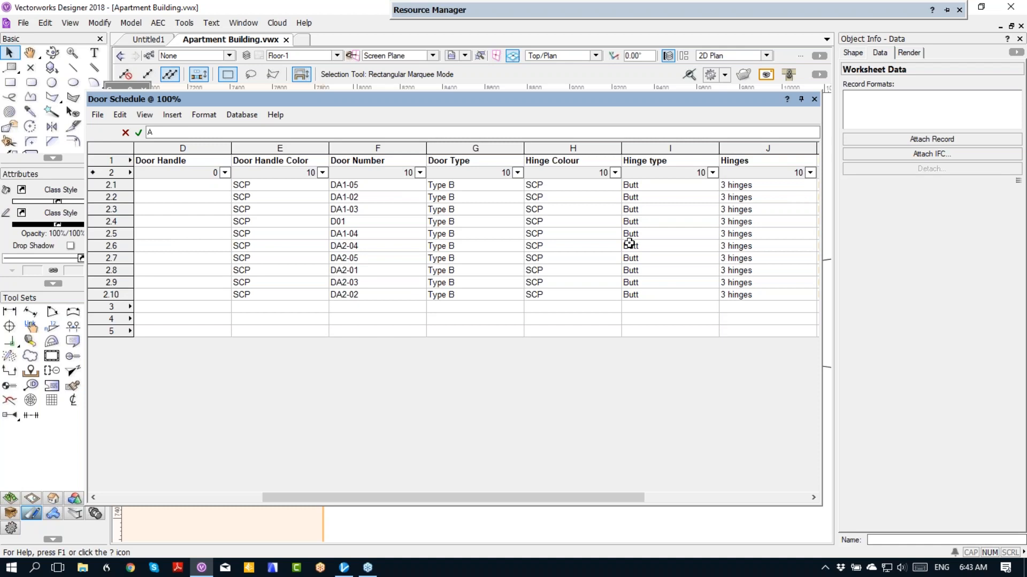
Set the Door Handle Color to Stainless for door DA1-05 and to Brass for door D01 in the schedule
left_click(275, 193)
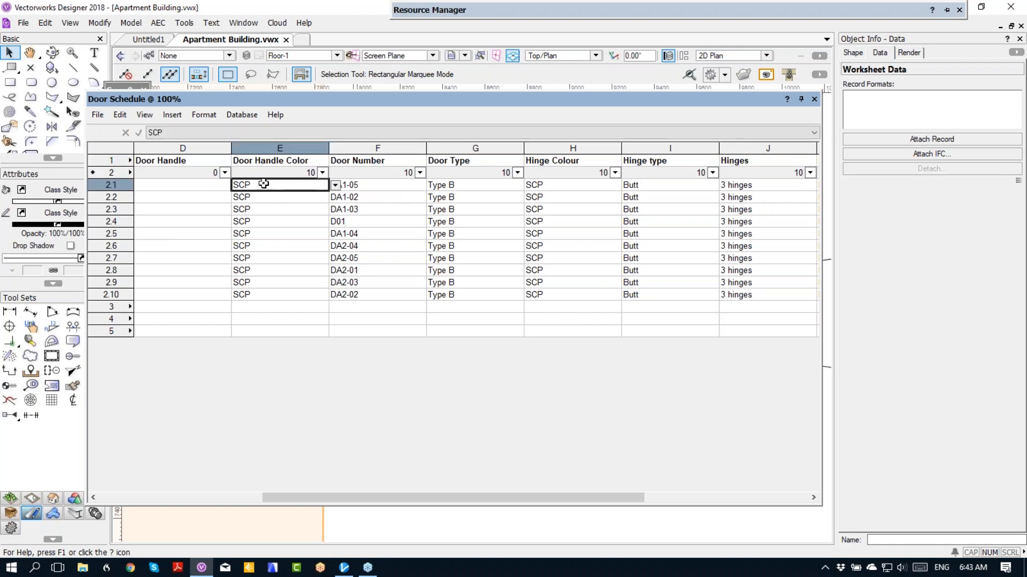
left_click(814, 132)
left_click(160, 161)
left_click(275, 221)
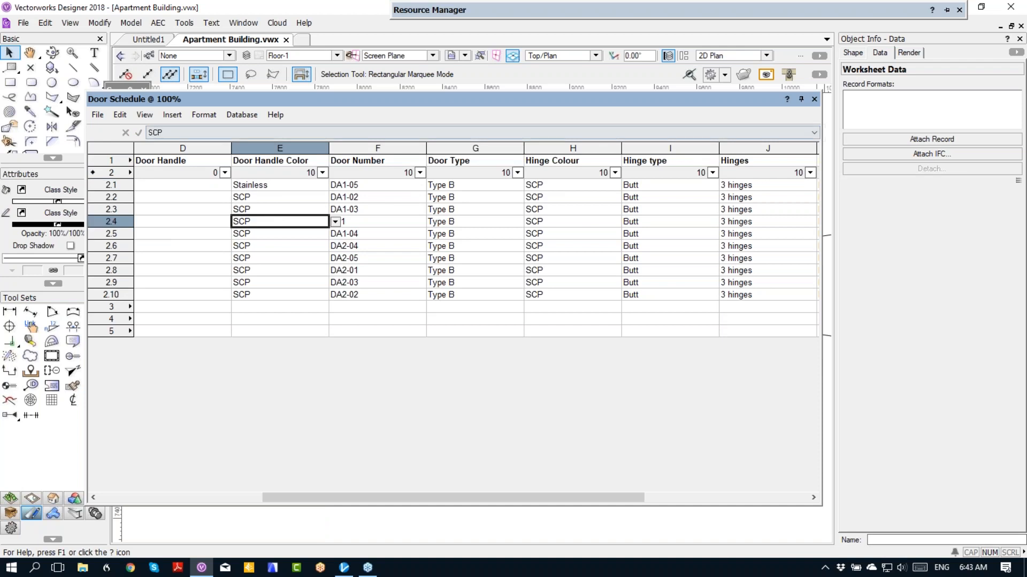
left_click(814, 132)
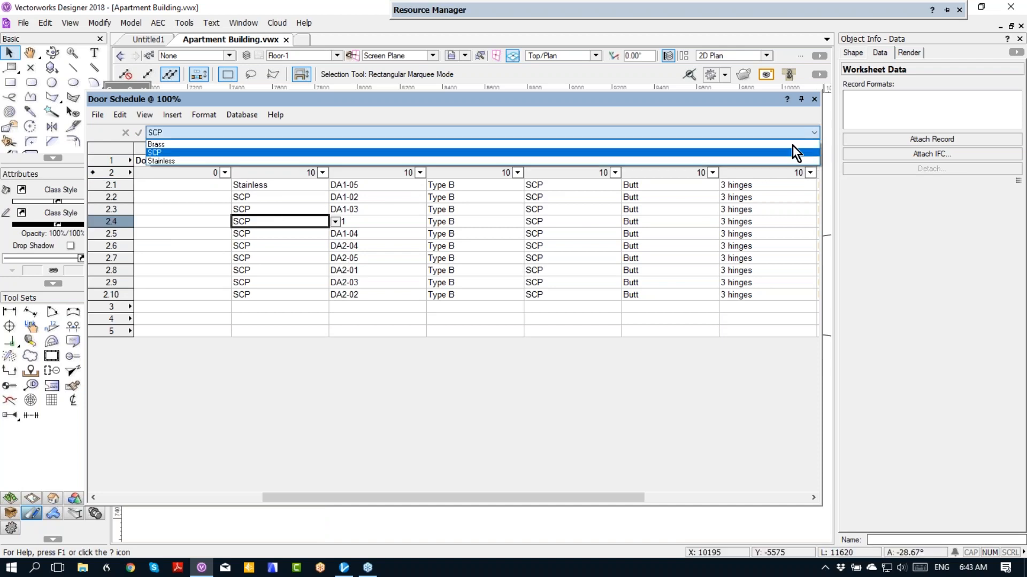
left_click(176, 156)
left_click(369, 132)
left_click(376, 145)
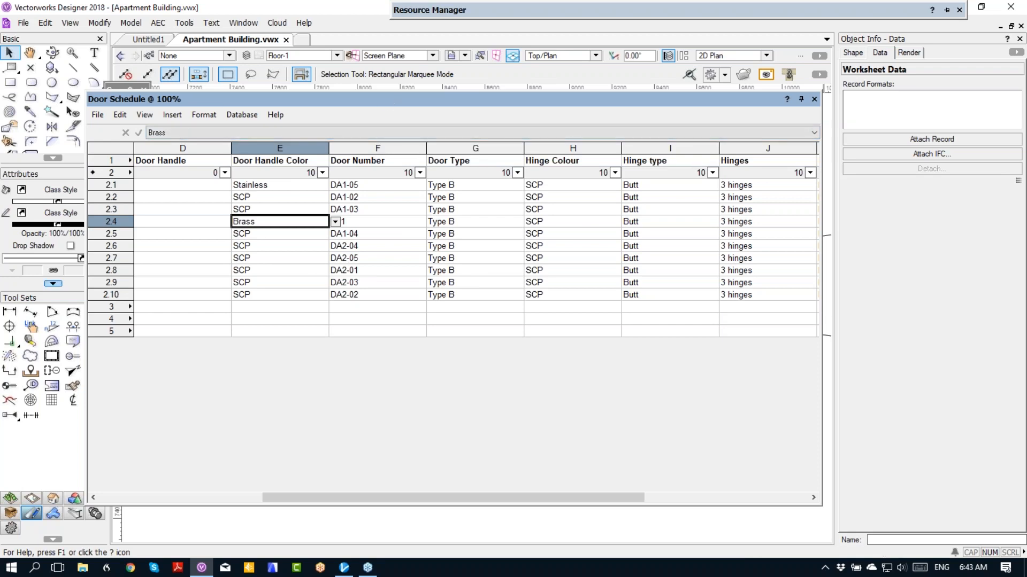
Close the Door Schedule, expand the file references list and bring the whole floor plan into view
left_click(814, 98)
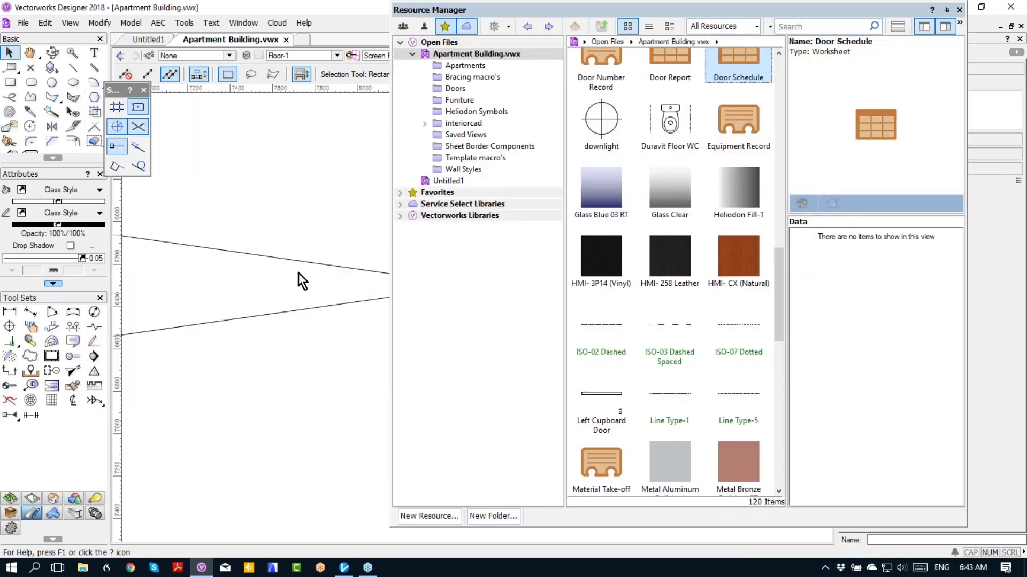
scroll(492, 214, "down", 10)
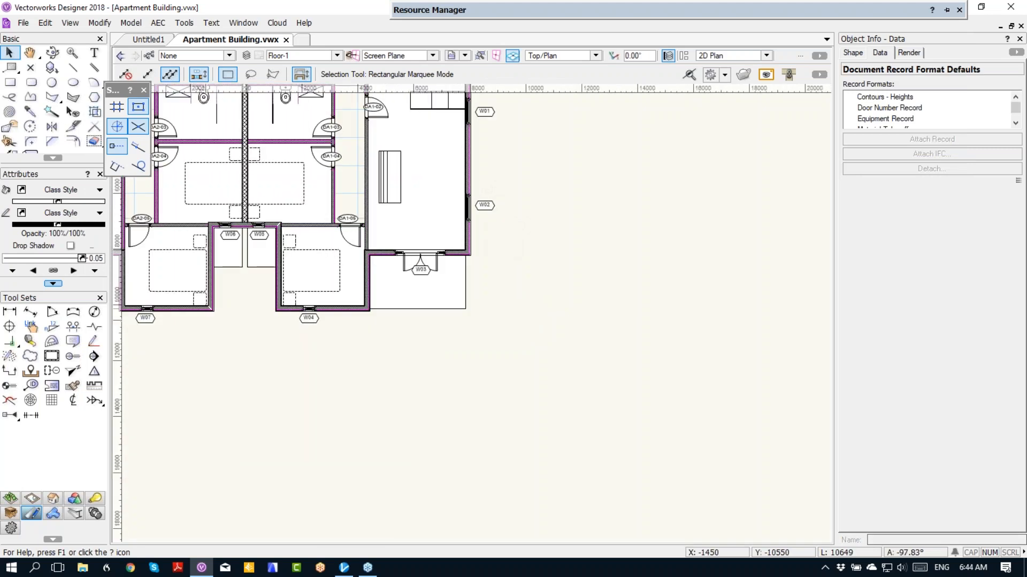
left_click_drag(1, 204, 931, 317)
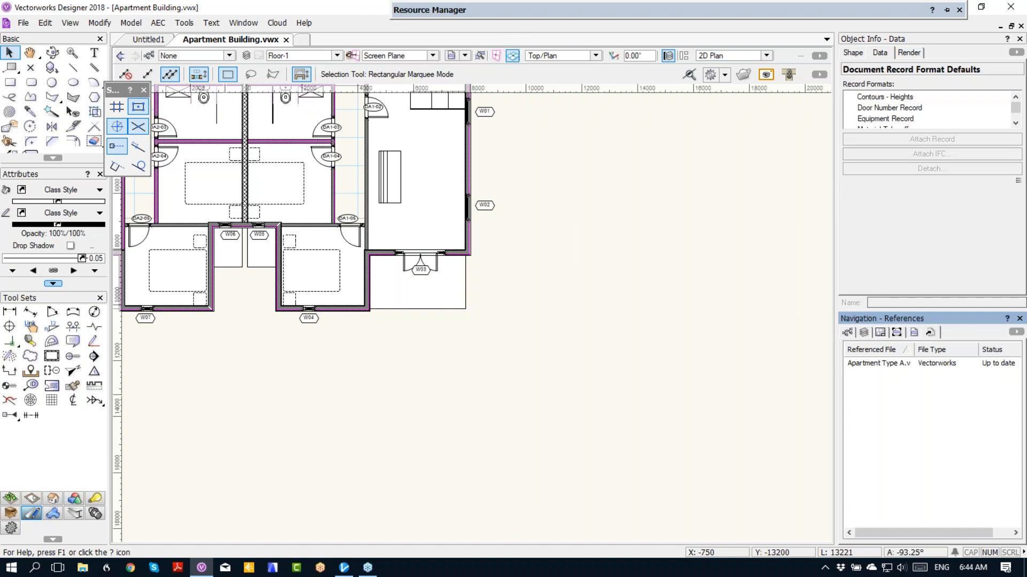
scroll(563, 155, "down", 3)
middle_click_drag(563, 155, 653, 376)
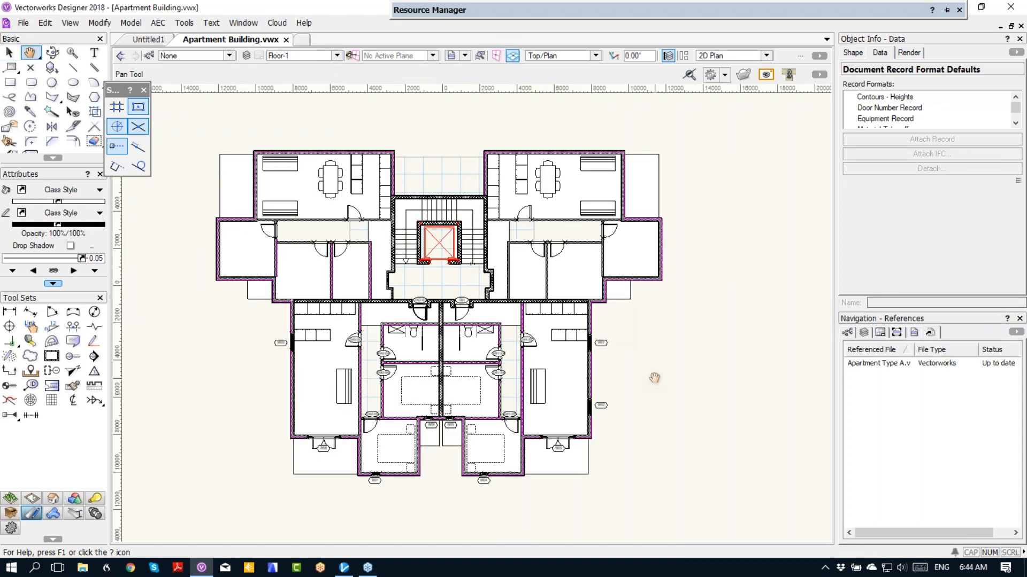
Make Floor-2 the active layer and leave nothing selected
left_click(554, 371)
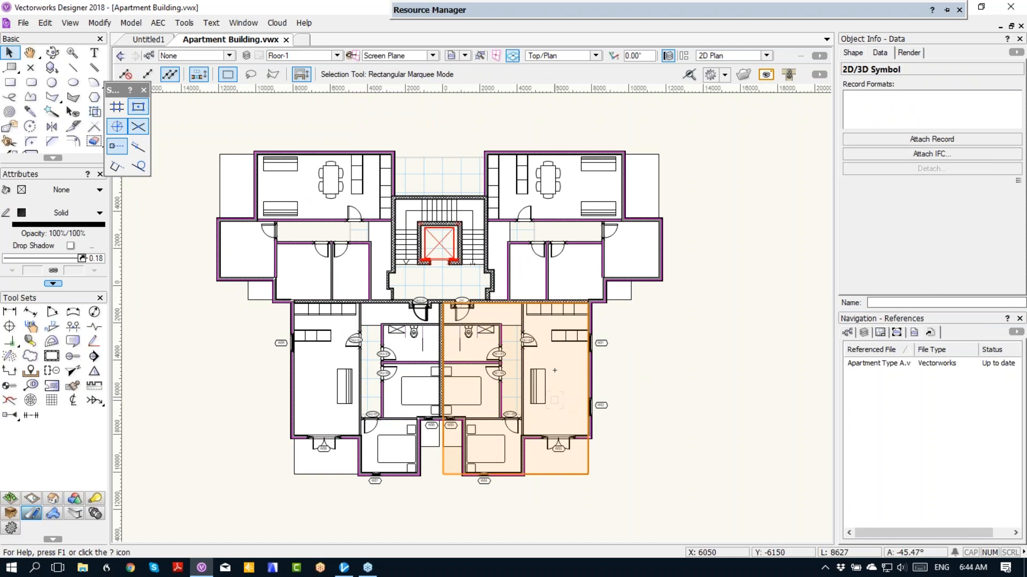
key("ctrl+Up")
key("ctrl+Up")
left_click(665, 367)
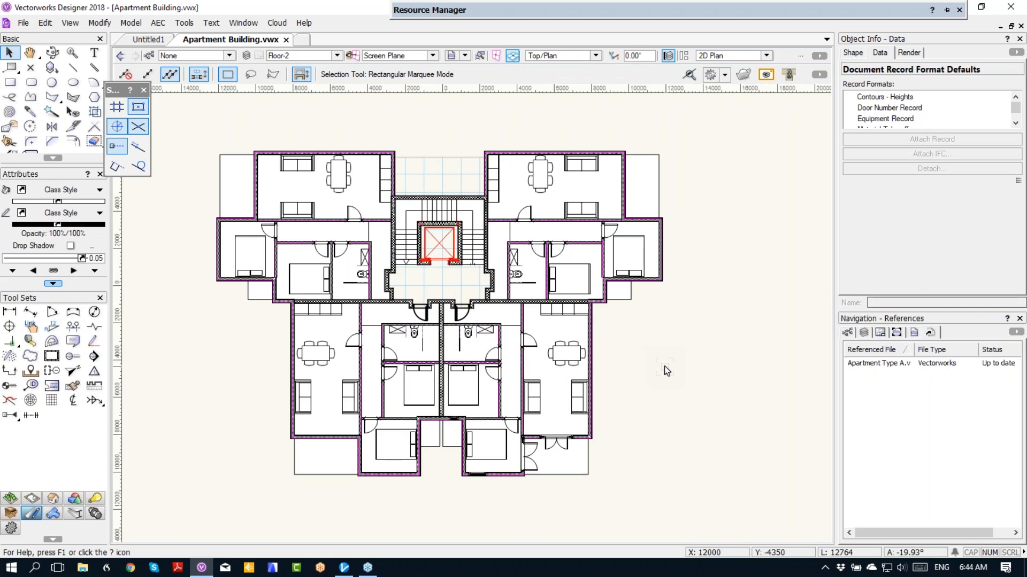
Examine the edit settings of the Apartment Type A.vwx reference used by the lower-right apartment viewport, leaving them as they are
left_click(556, 341)
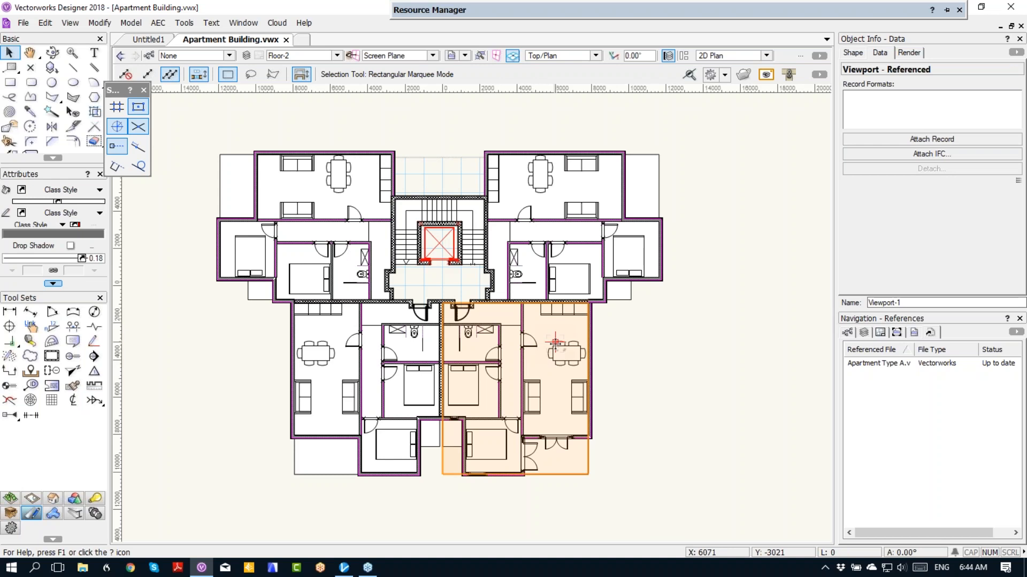
left_click(896, 366)
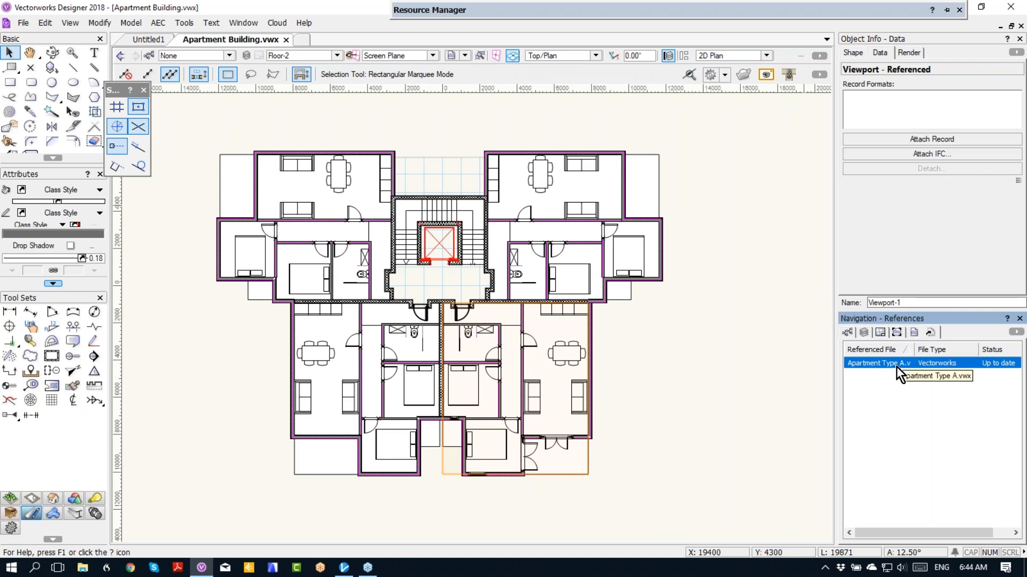
right_click(897, 367)
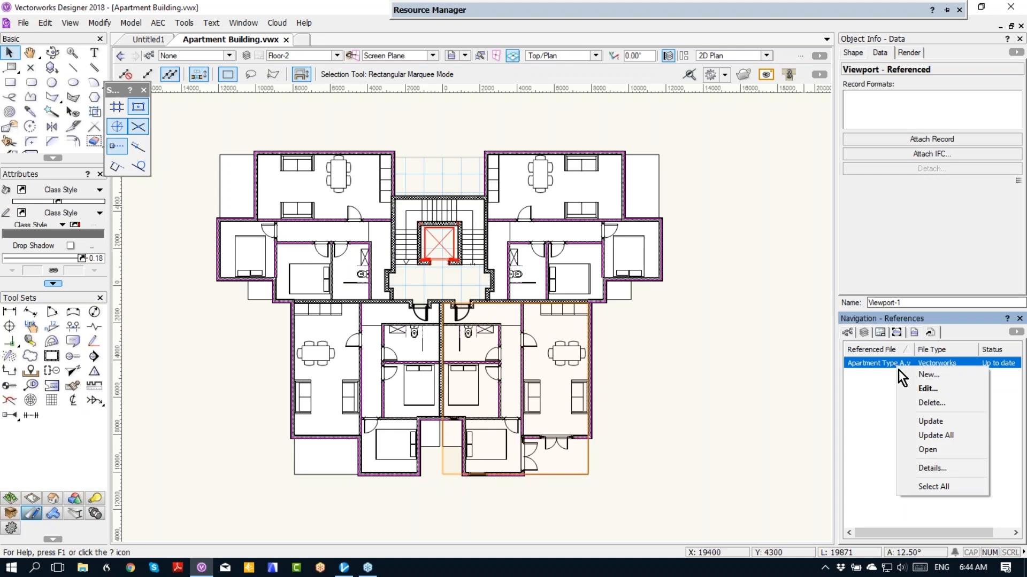
left_click(907, 390)
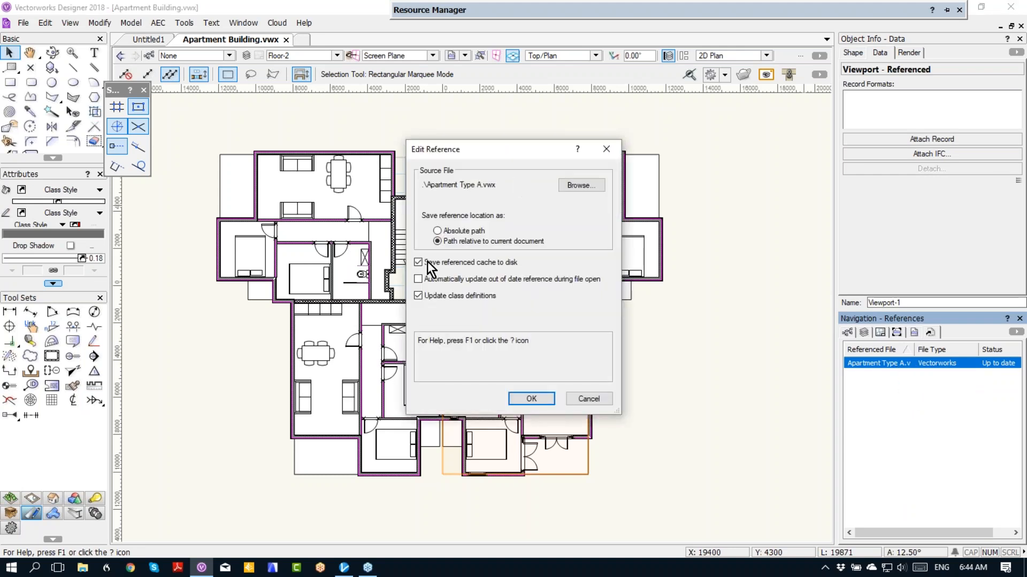
left_click(587, 398)
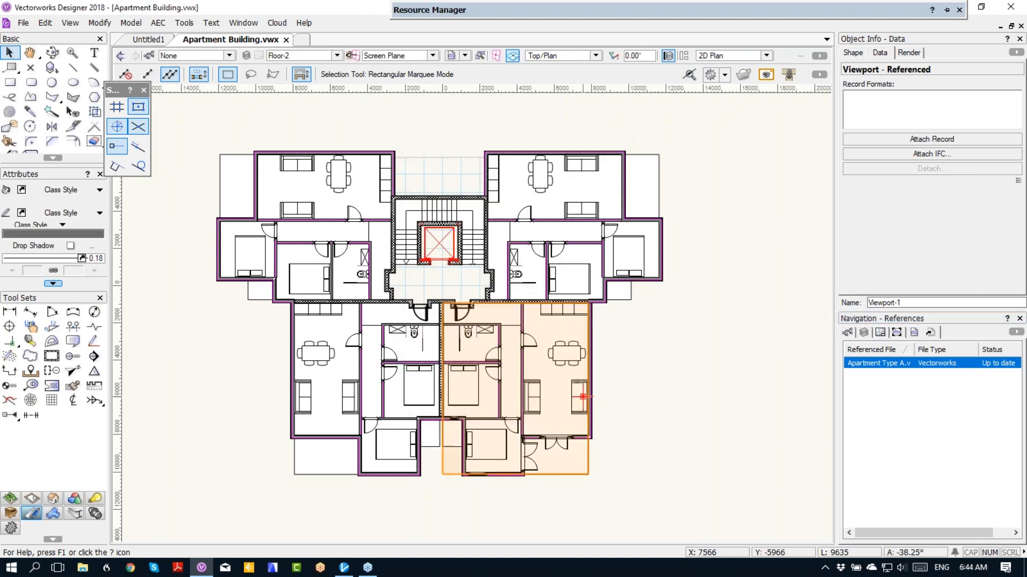
Open the referenced Apartment Type A file from the lower-right viewport to edit its Apartment A design layer
double_click(567, 353)
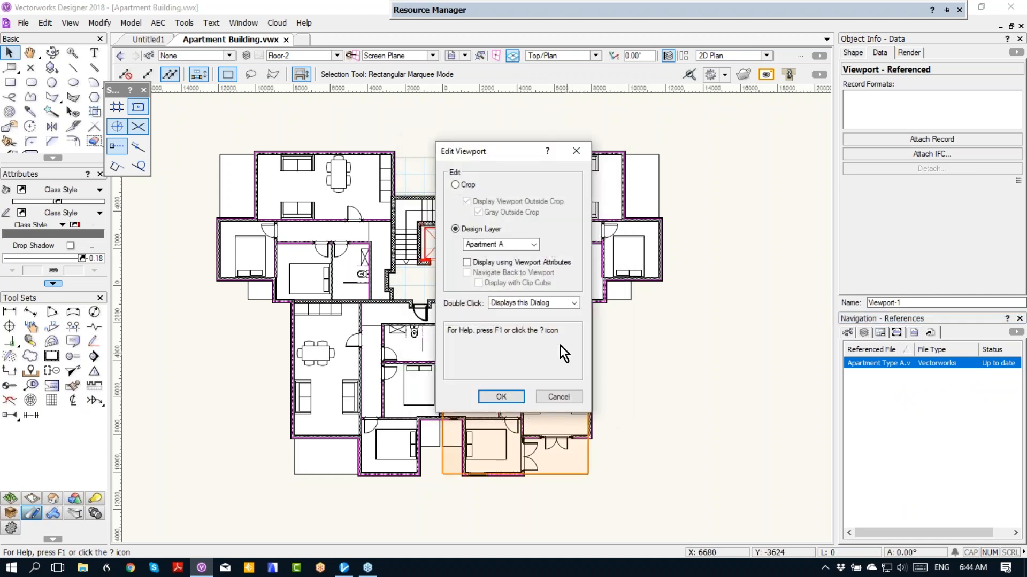
left_click(501, 396)
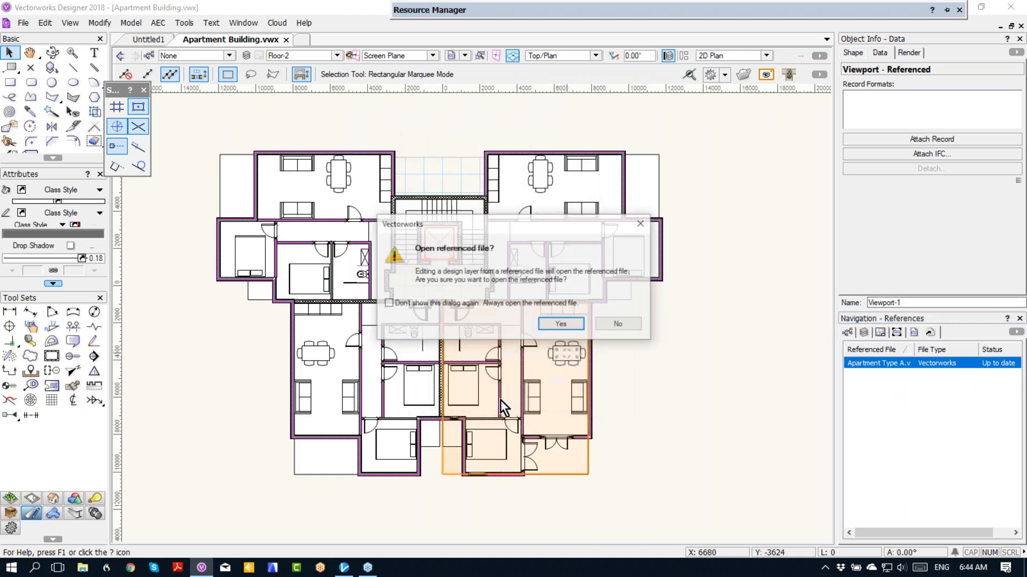
left_click(563, 322)
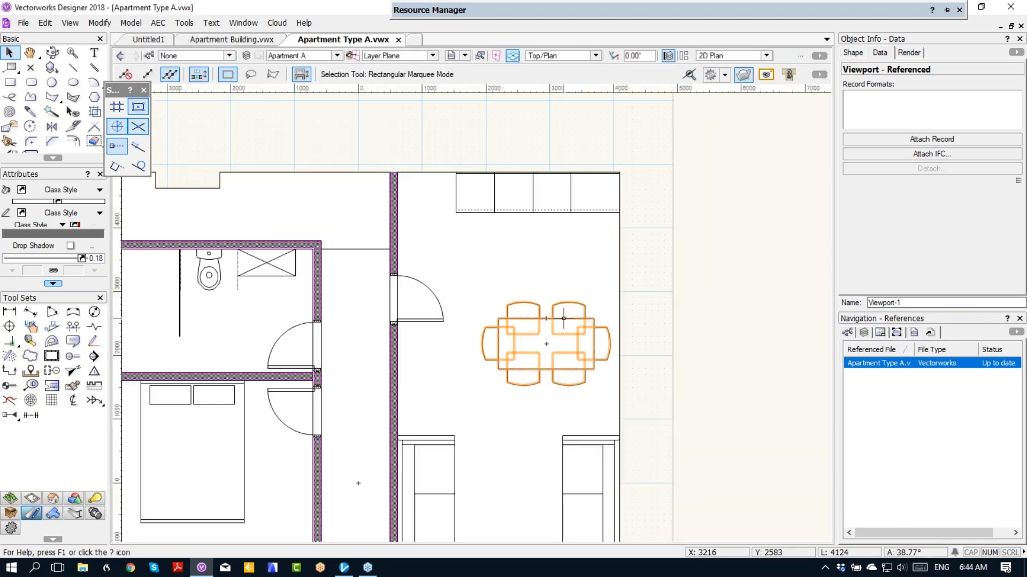
Duplicate the row of four base cabinets toward the dining table, rotate the copy 180° and nudge it up clear of the chairs
left_click(591, 287)
left_click_drag(421, 146, 710, 271)
left_click_drag(583, 206, 582, 304)
key("ctrl+l")
key("ctrl+l")
key("shift+Up")
key("shift+Up")
key("shift+Up")
key("shift+Up")
key("shift+Up")
key("shift+Up")
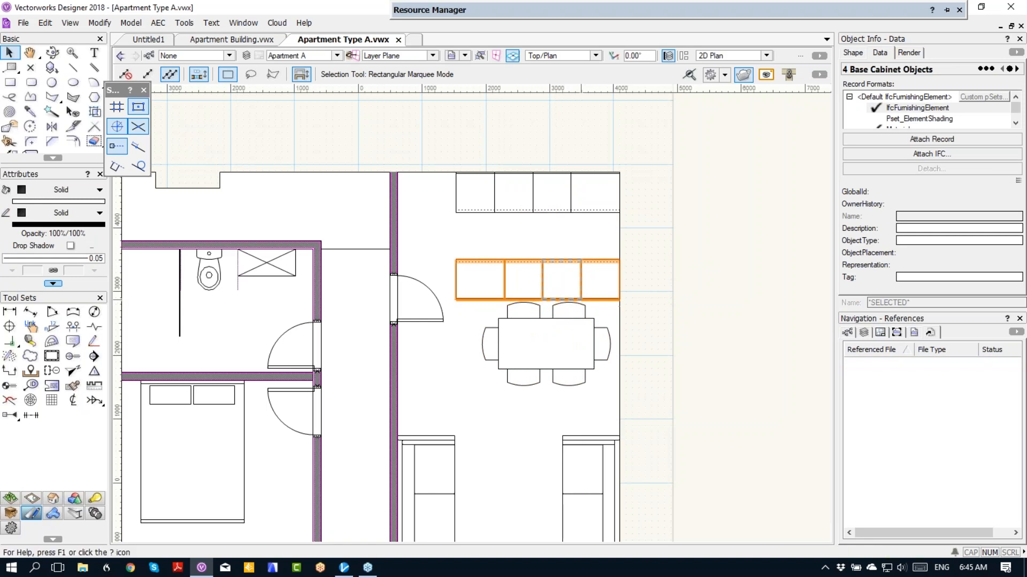
Rotate the two living-room sofas 90° together, move each so they face each other across the room, and save the file
scroll(580, 297, "down", 2)
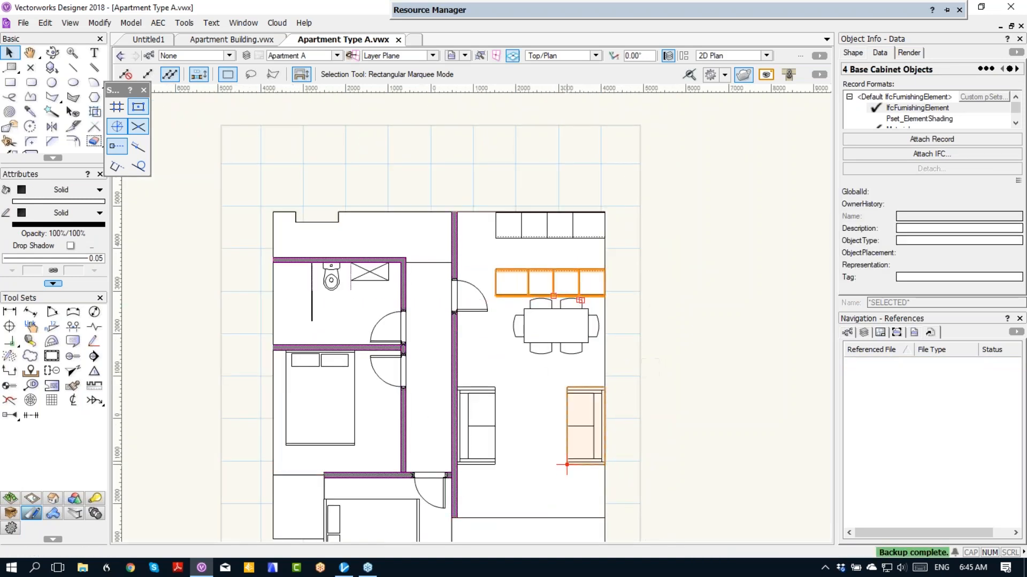
key("h")
left_click_drag(525, 465, 494, 358)
key("x")
scroll(494, 359, "up", 2)
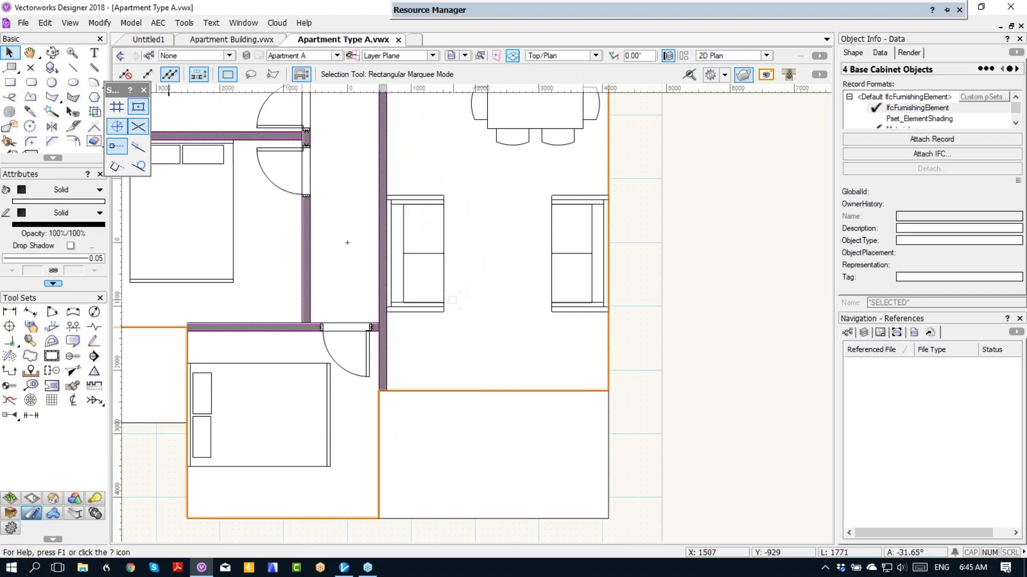
left_click(443, 303)
left_click(551, 291, "shift")
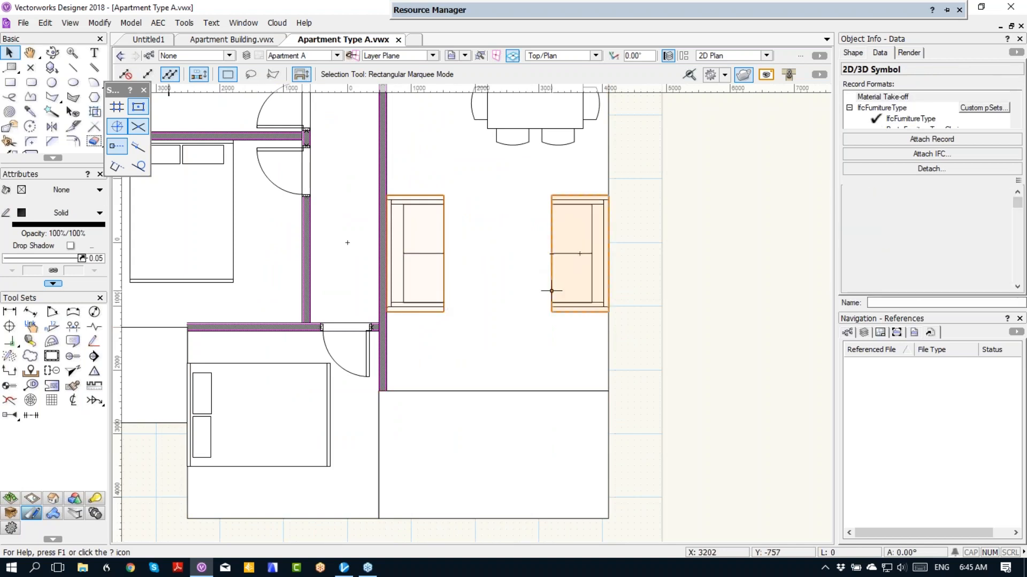
key("ctrl+l")
left_click(488, 228)
left_click_drag(497, 198, 463, 233)
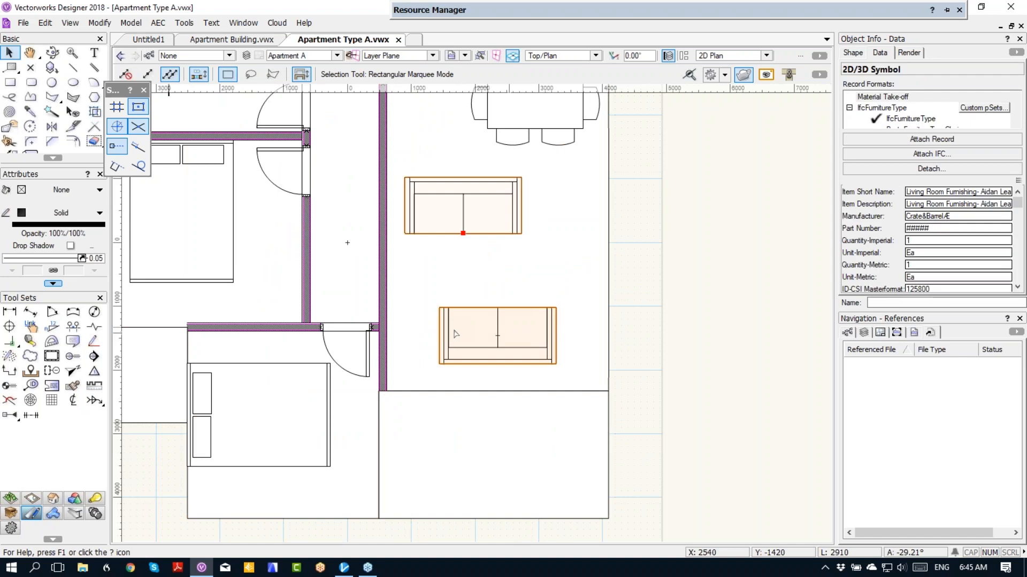
left_click_drag(456, 334, 406, 341)
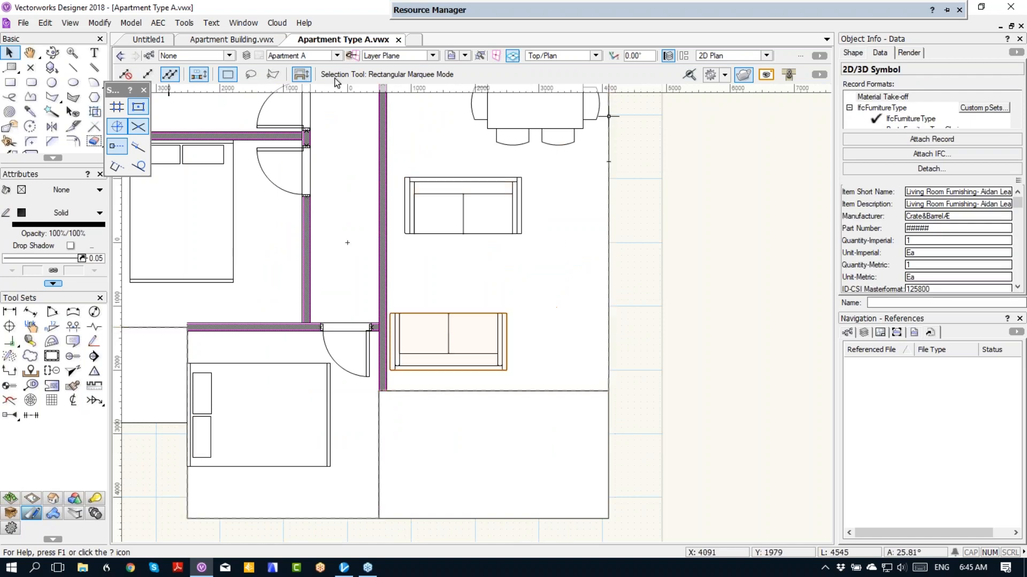
key("ctrl+s")
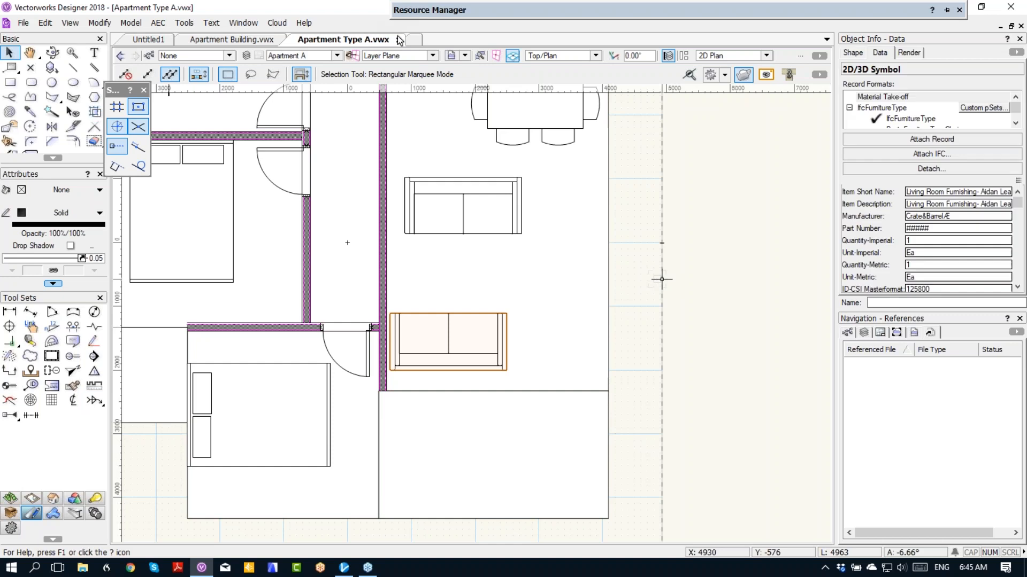
Return to Apartment Building.vwx and update its Apartment Type A.vwx reference
left_click(211, 45)
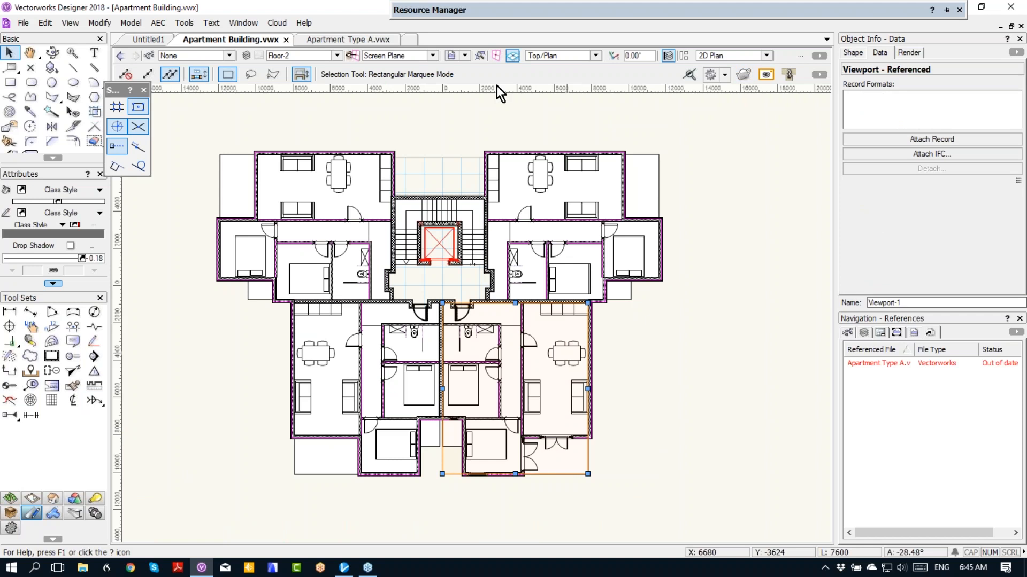
left_click(867, 364)
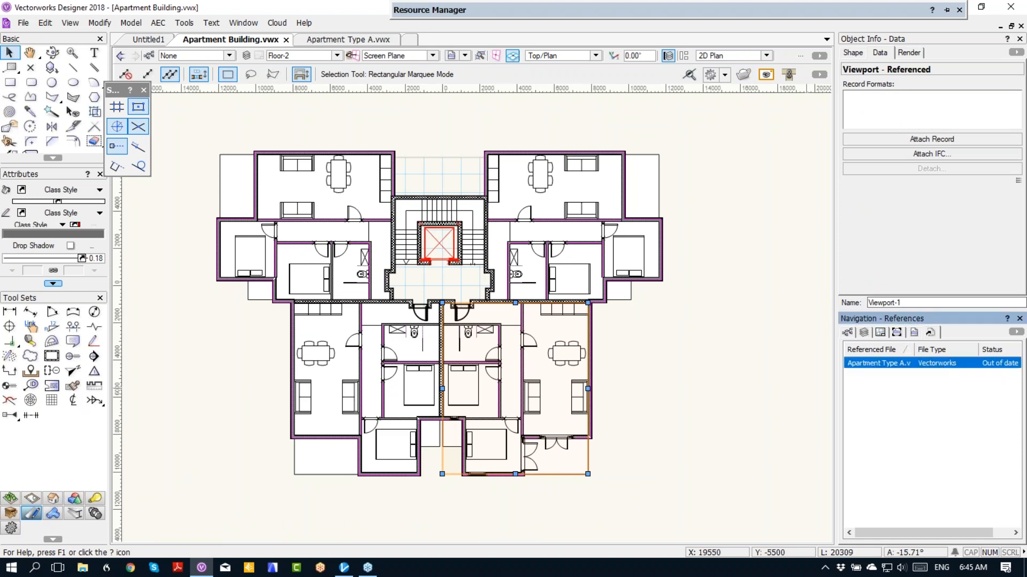
left_click(799, 395)
left_click(923, 367)
right_click(923, 367)
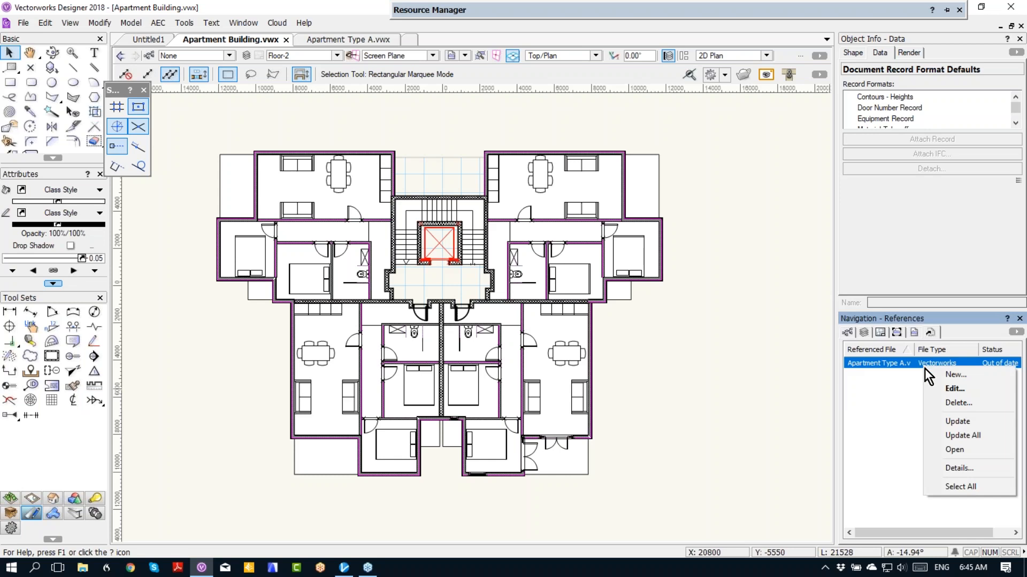
left_click(941, 424)
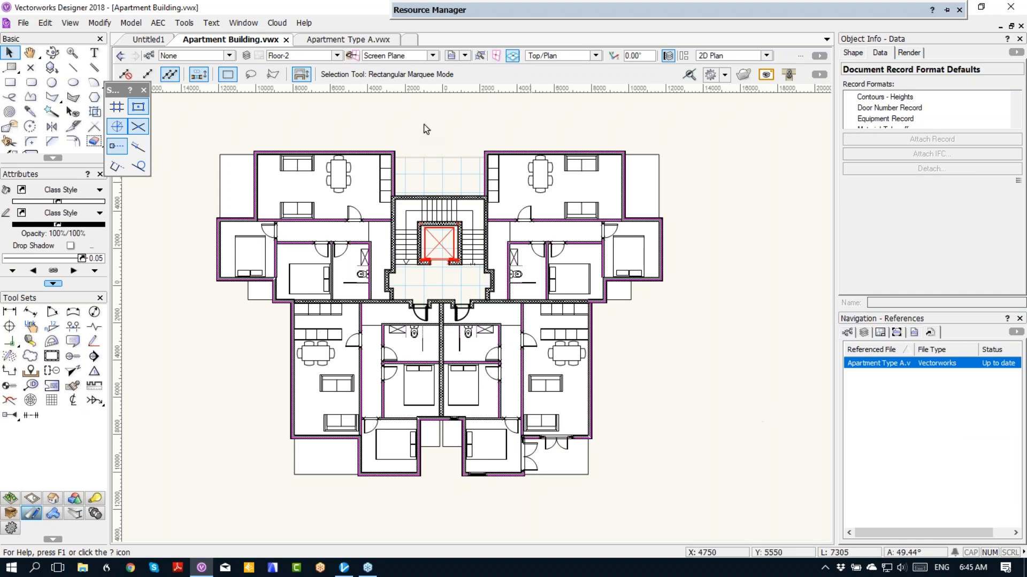
Switch to Apartment Type A.vwx, make the Apartment B layer active and show its whole model in Right Isometric with the clip cube off
left_click(325, 38)
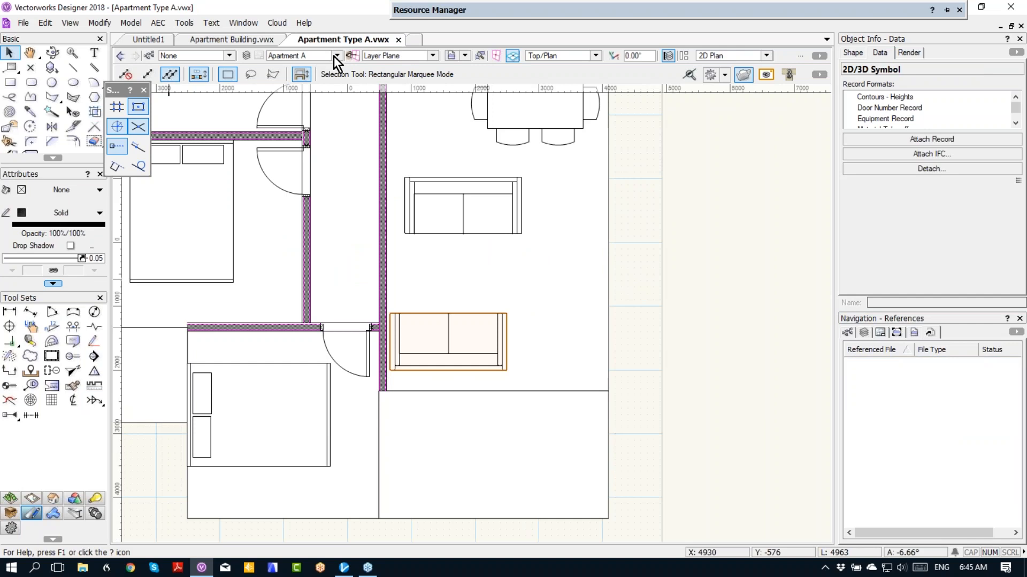
left_click(336, 56)
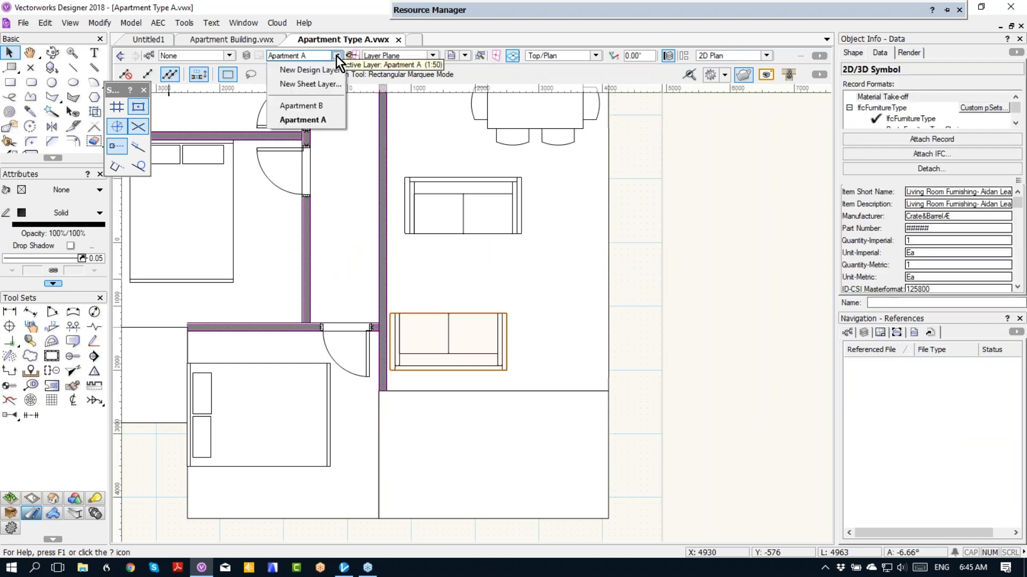
left_click(323, 106)
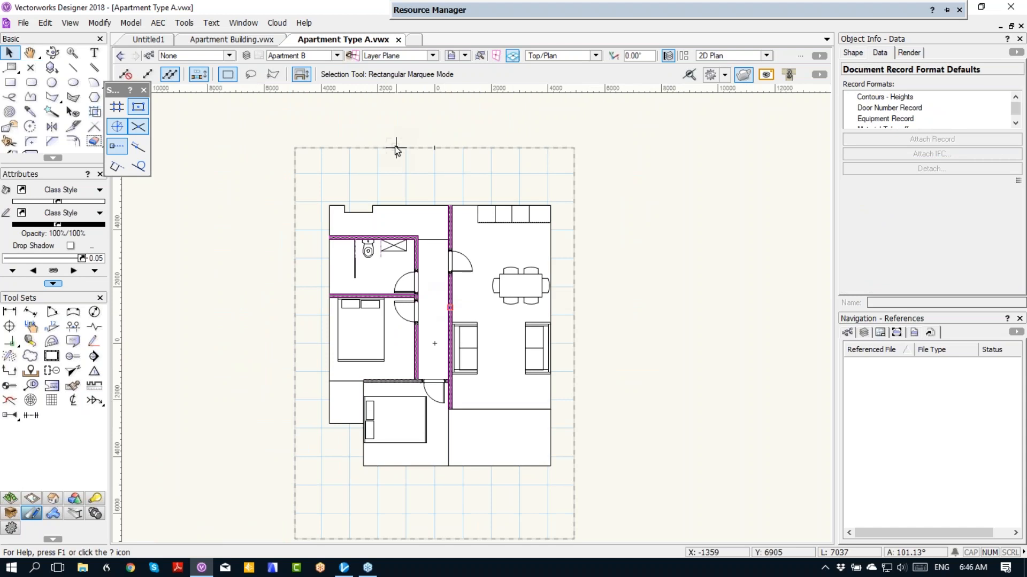
key("3")
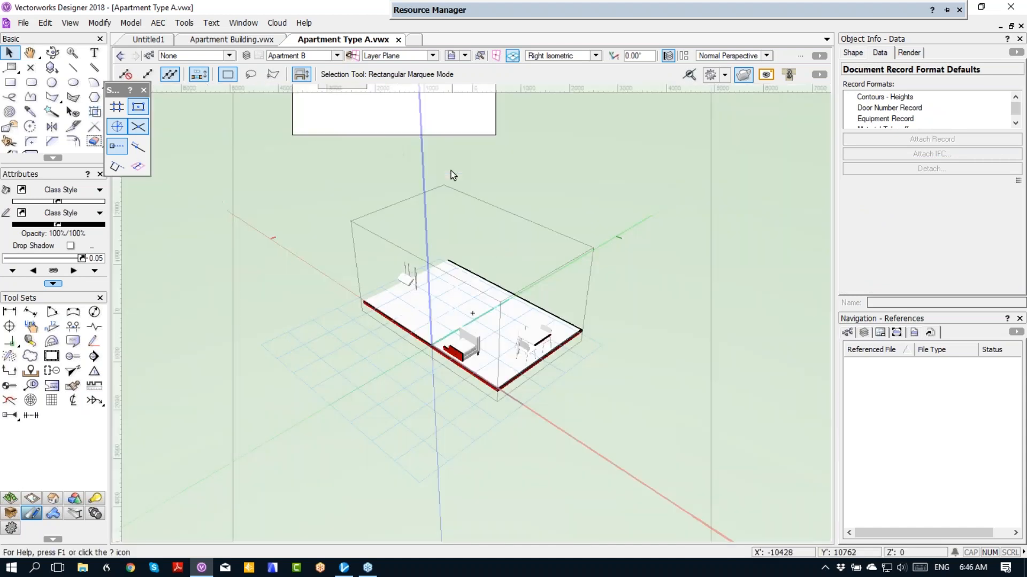
left_click(742, 77)
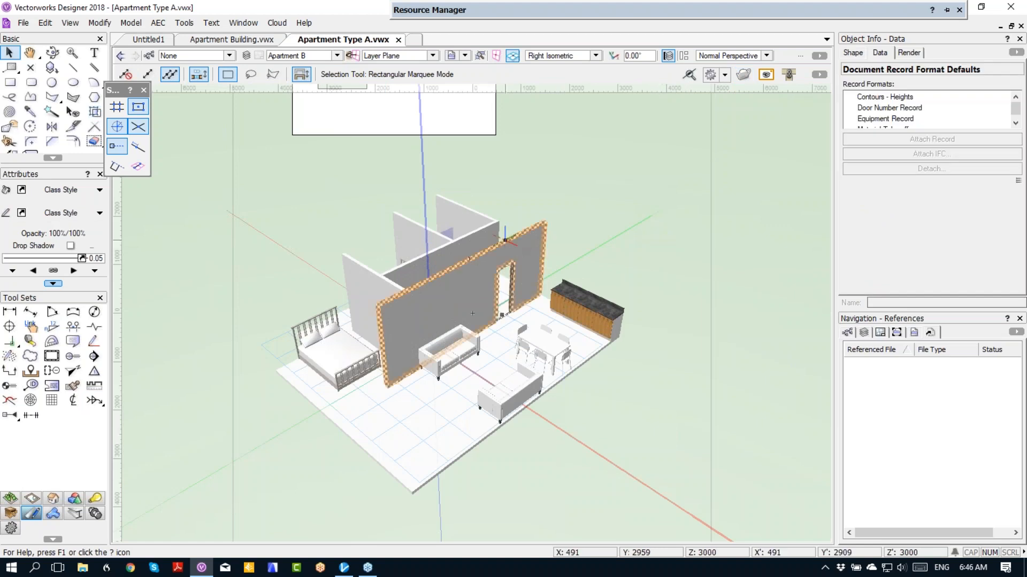
Examine the shape properties of the long internal wall behind the sofa and return to the Top/Plan view
left_click(468, 301)
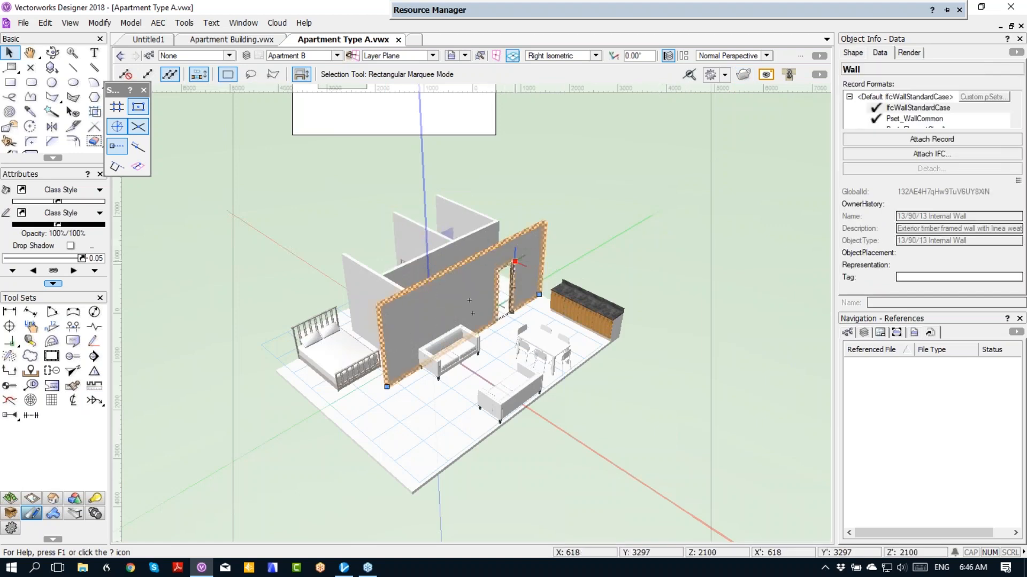
left_click(852, 53)
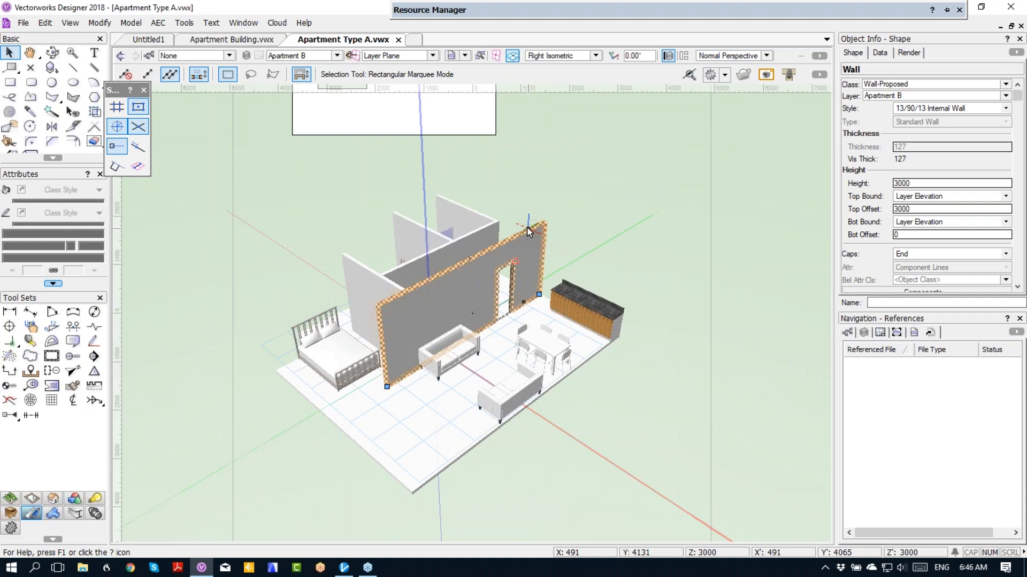
left_click(615, 161)
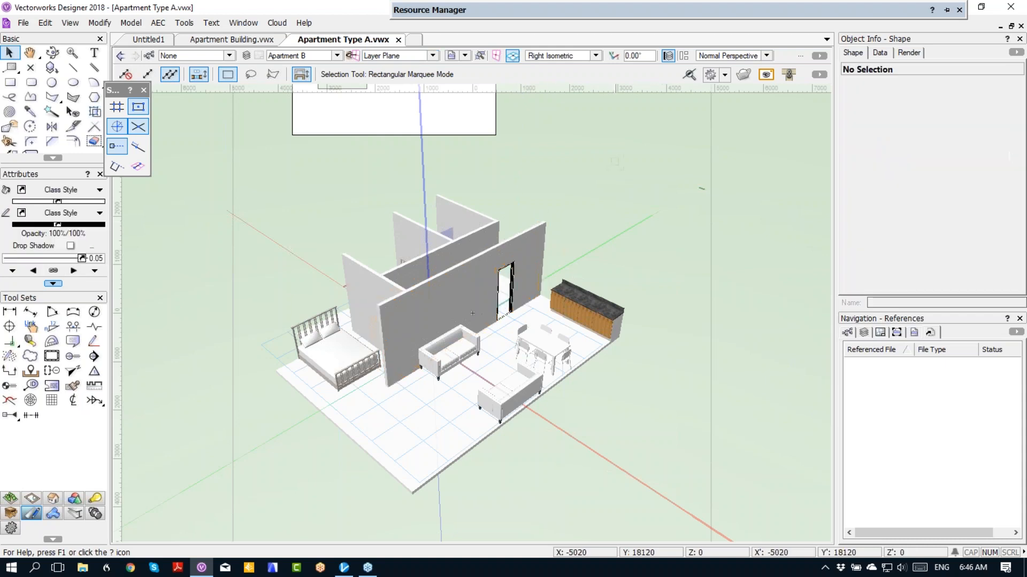
key("F5")
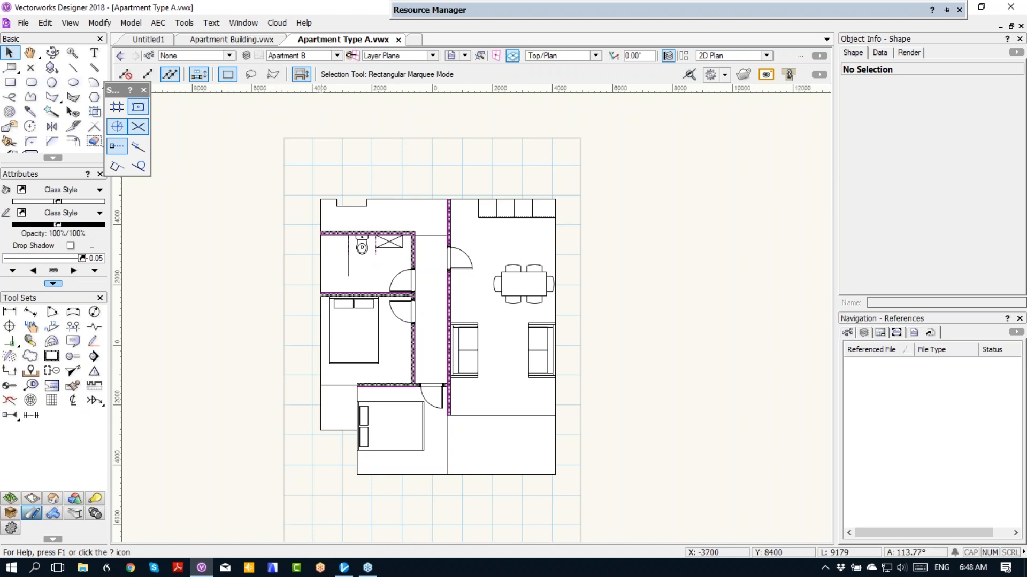
Return to Apartment Building.vwx and review the class properties of the upper-right referenced viewport without changing them
left_click(223, 38)
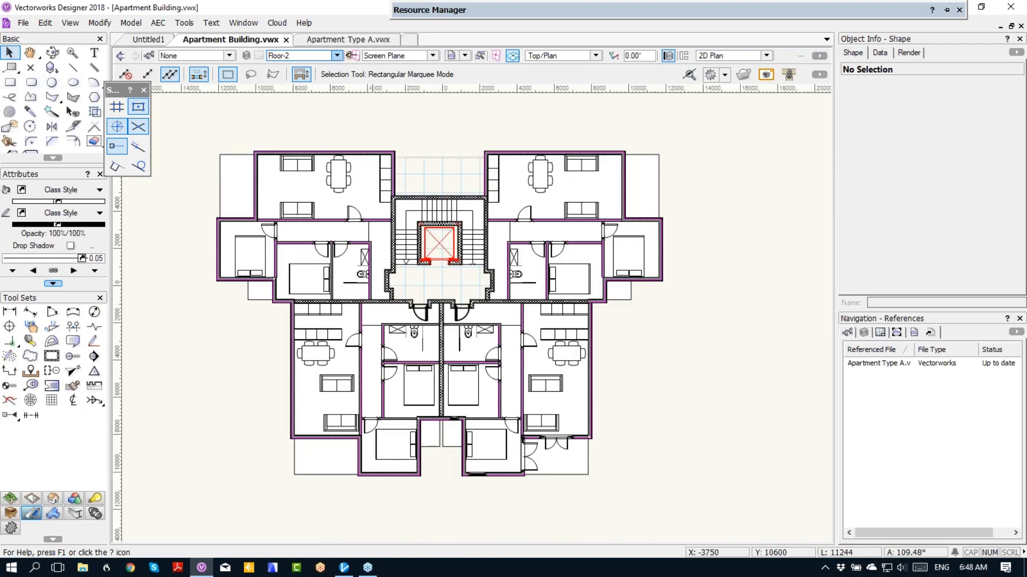
left_click(567, 170)
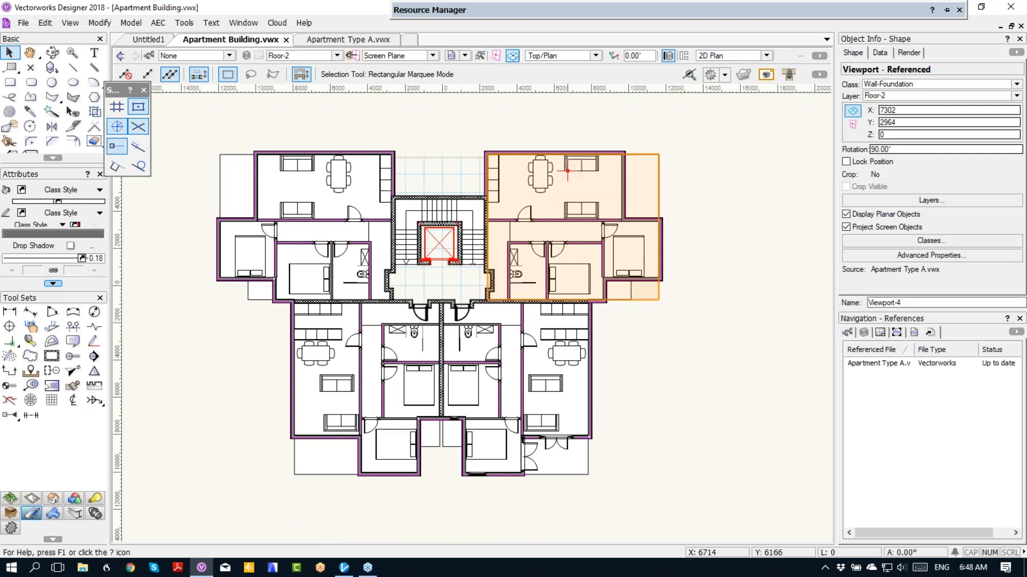
left_click(910, 241)
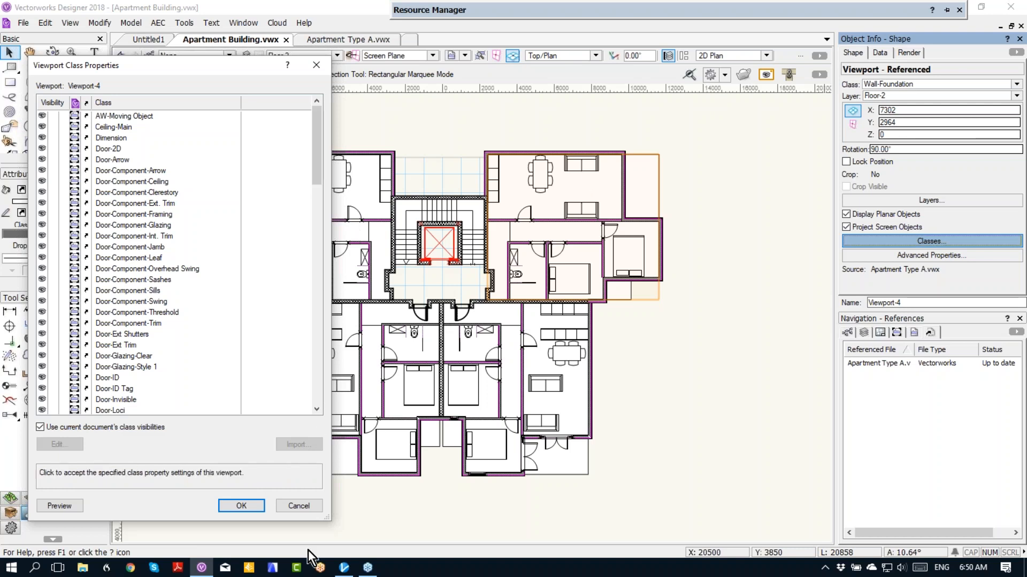
left_click(301, 505)
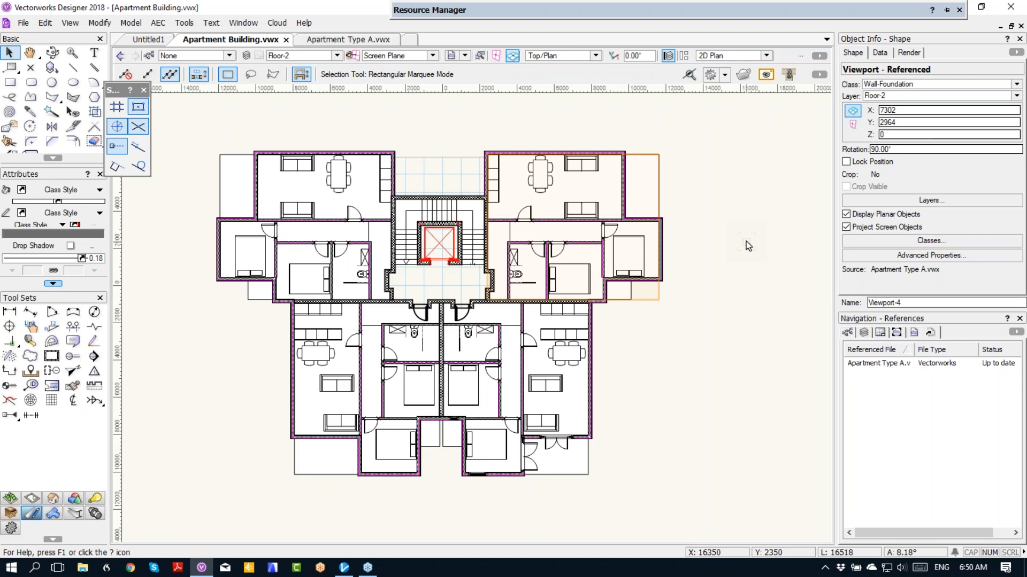
Review the Apartment Type A.vwx reference settings, try turning off saving the referenced cache to disk, and discard the change
right_click(893, 366)
left_click(902, 389)
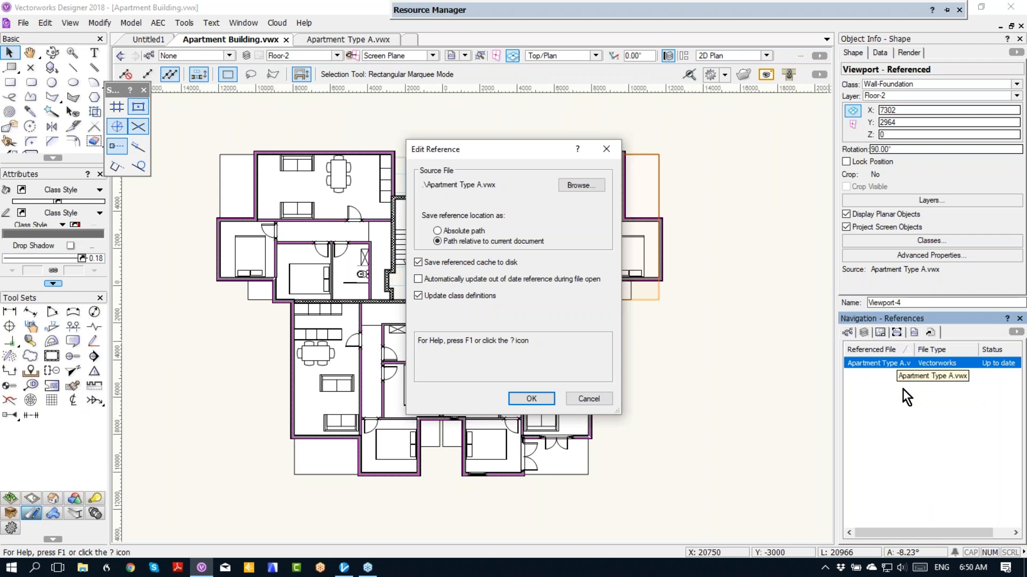
left_click(438, 265)
left_click_drag(482, 152, 643, 102)
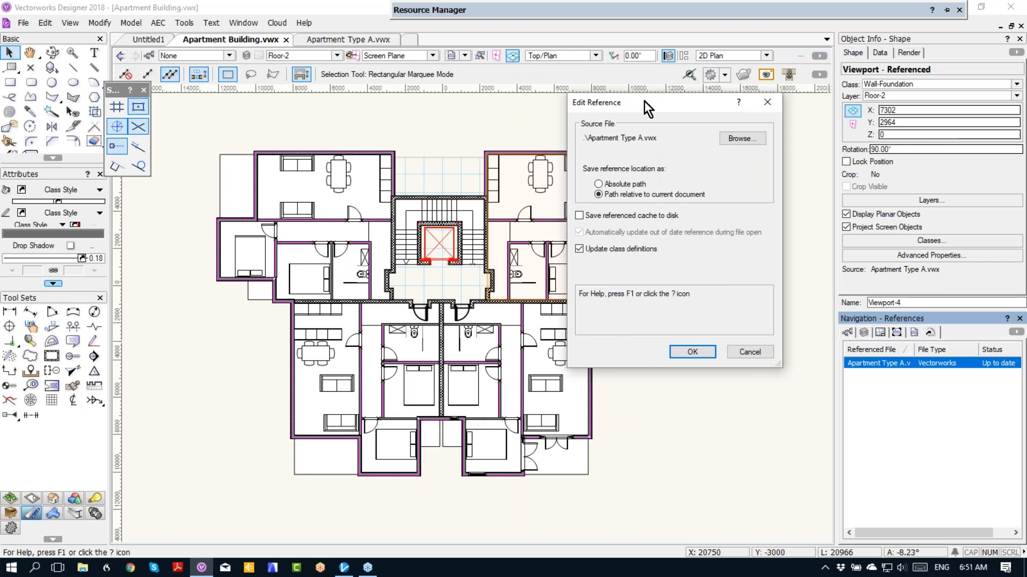
mouse_move(589, 217)
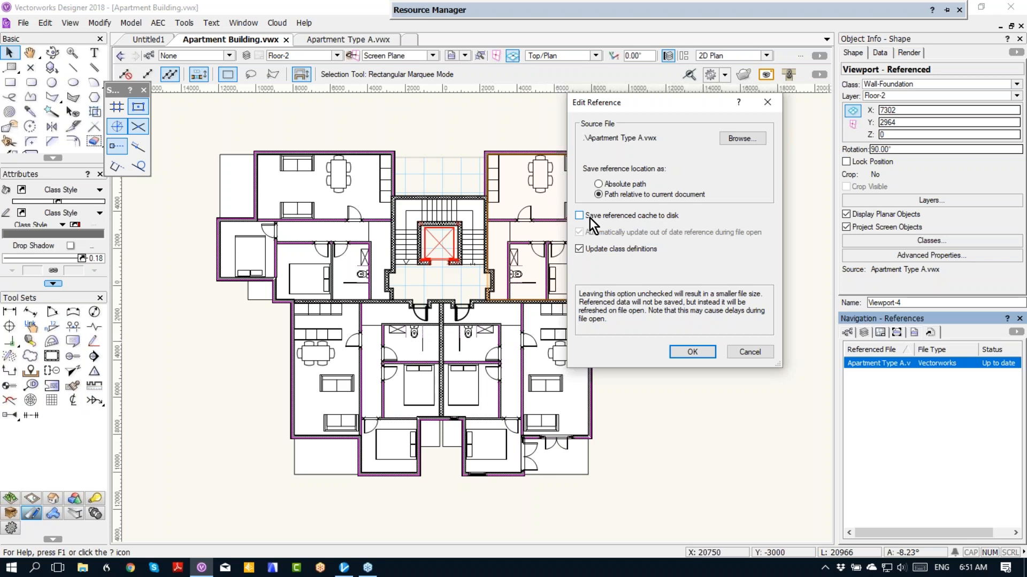
left_click(748, 351)
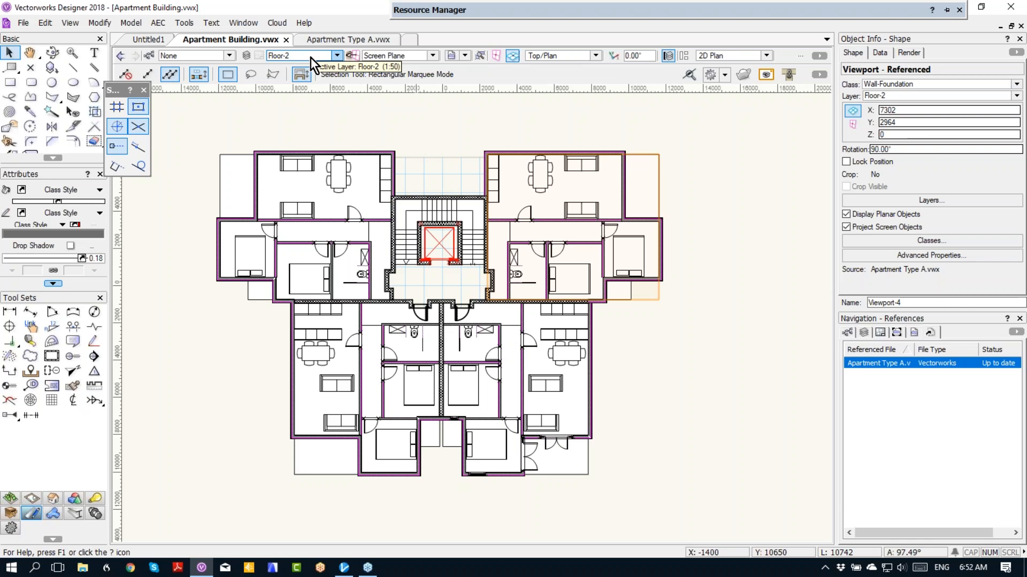
left_click(180, 18)
mouse_move(203, 82)
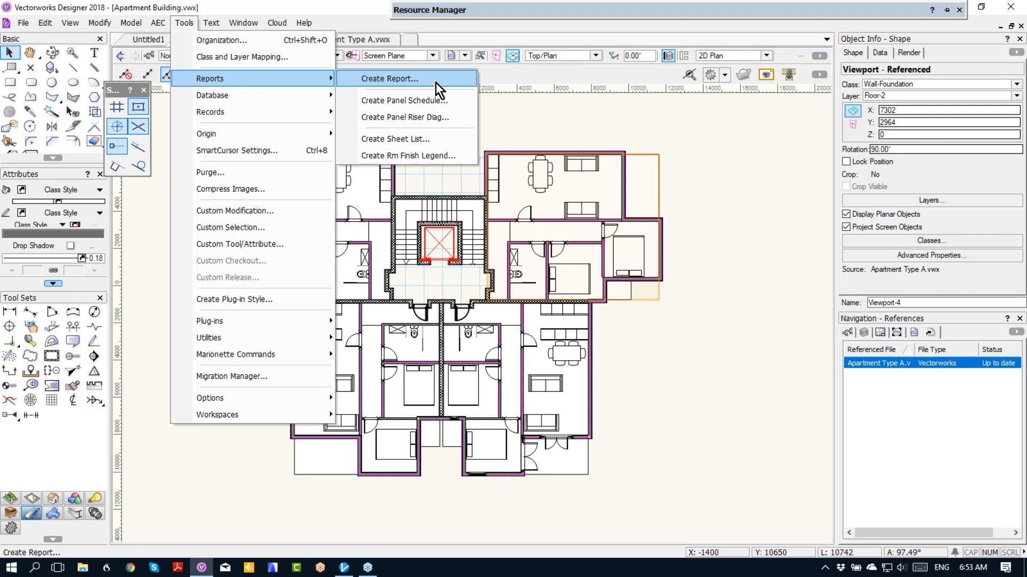
mouse_move(257, 134)
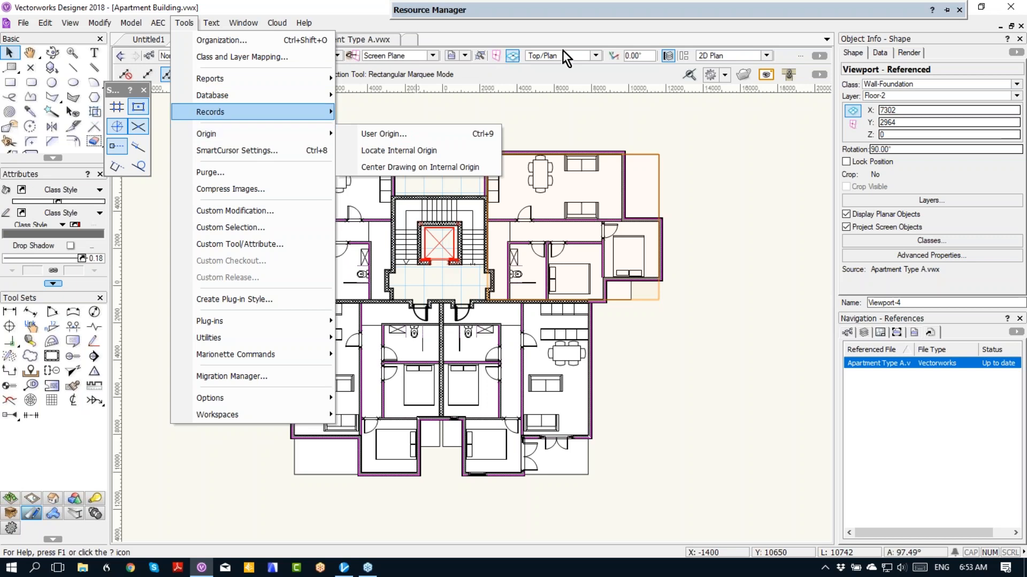
Check the Door Number Record in the Resource Manager and start a new record format named Paint Colour
mouse_move(602, 8)
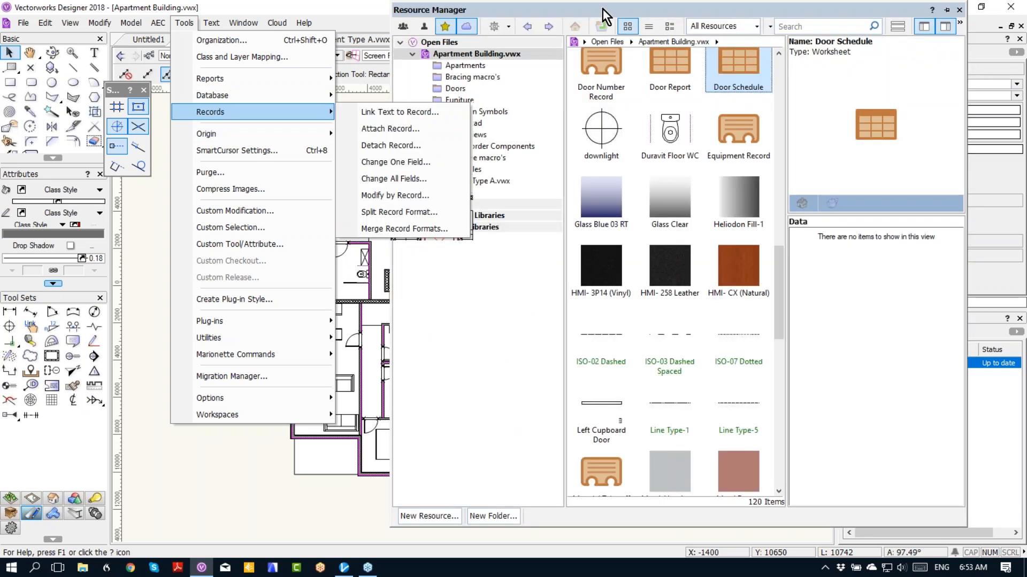
left_click(611, 70)
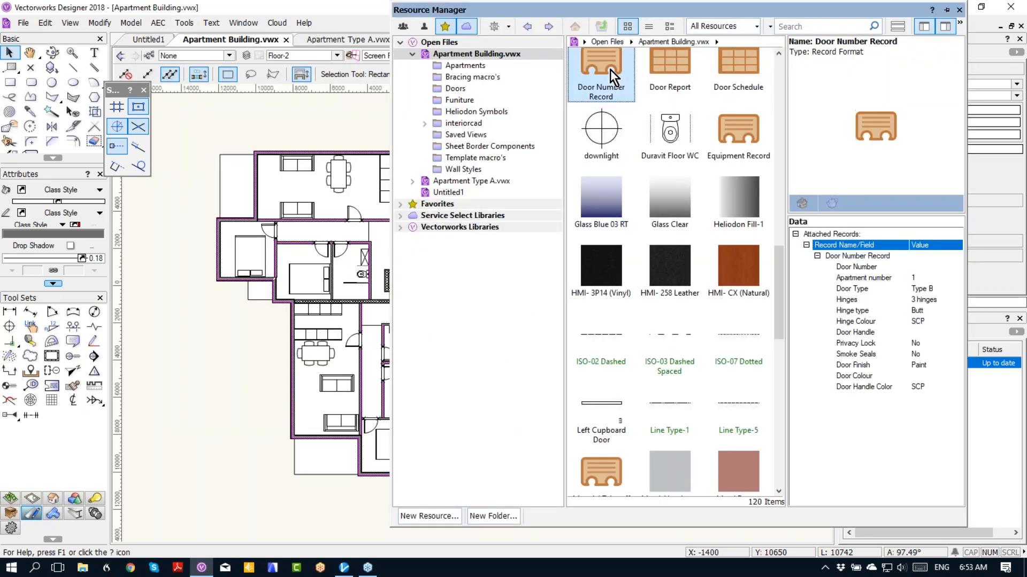
left_click(435, 513)
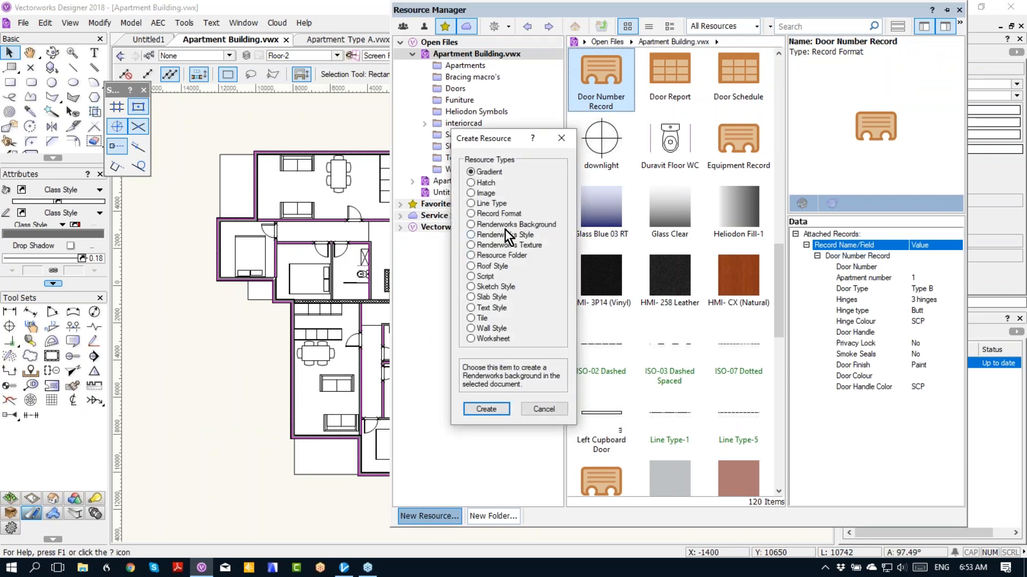
left_click(499, 214)
left_click(486, 412)
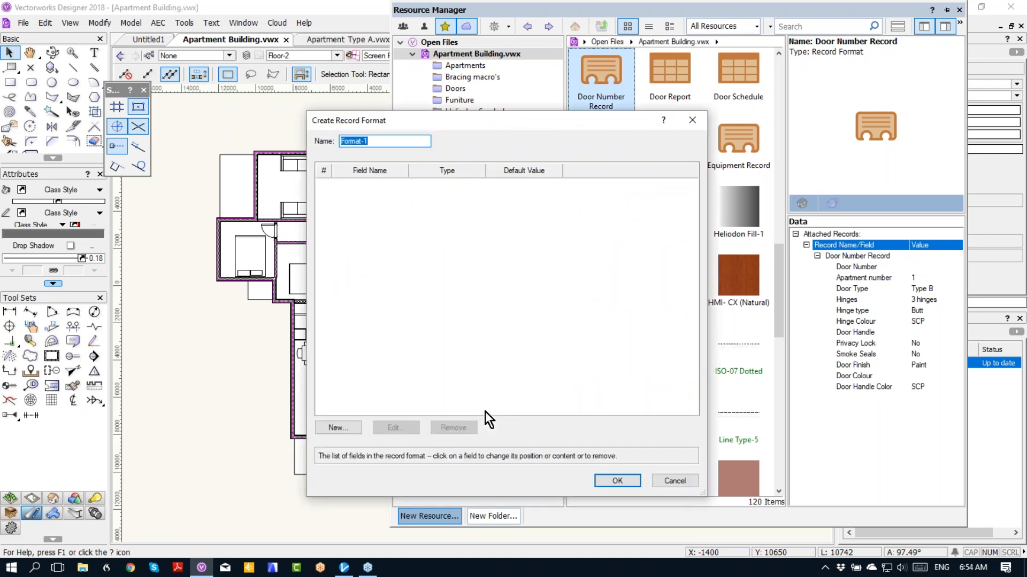
type("Paint Colour")
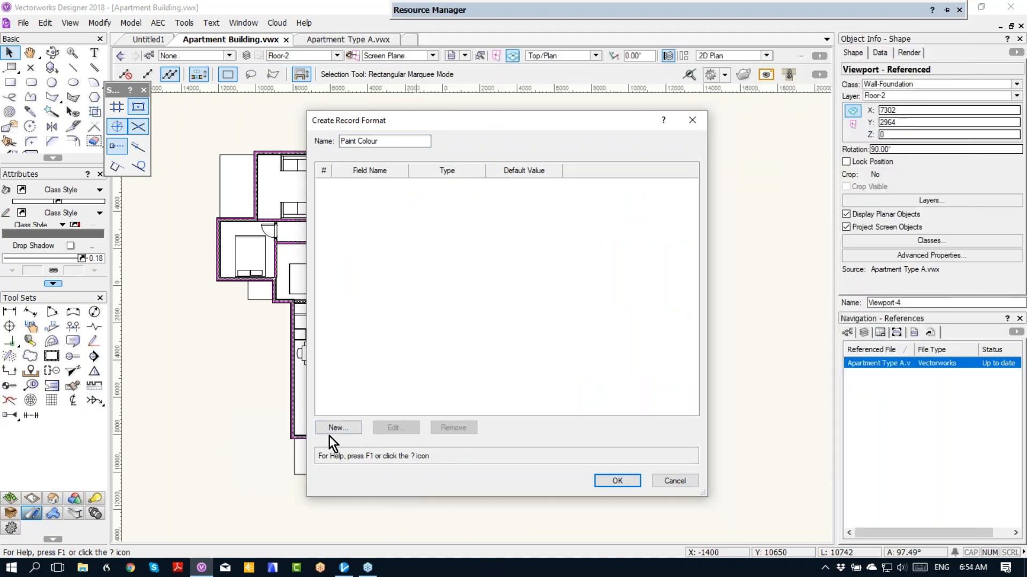
Add a text field named Paint Colour to the new record format and save the format
left_click(336, 428)
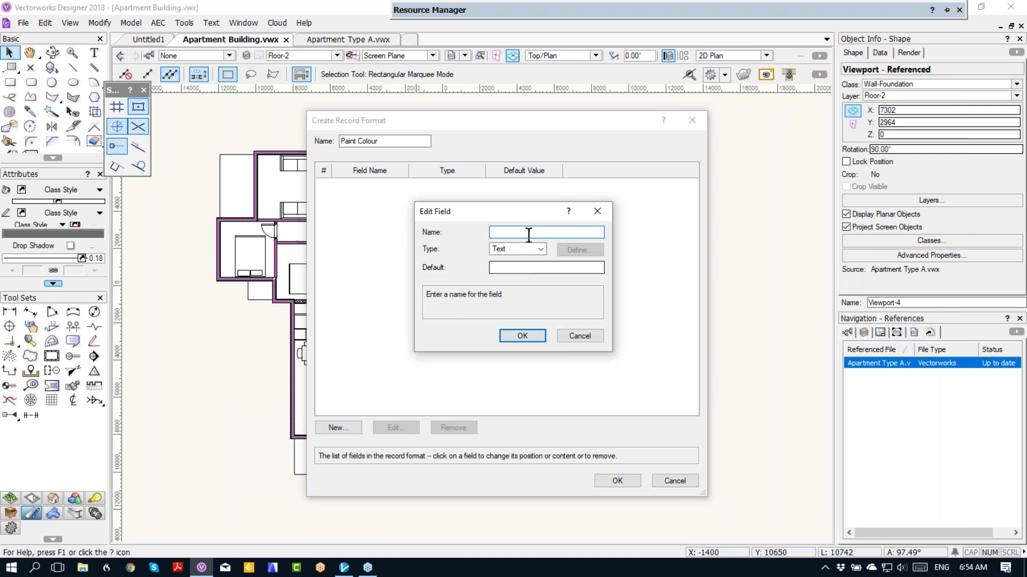
type("Paint Colour")
left_click(521, 335)
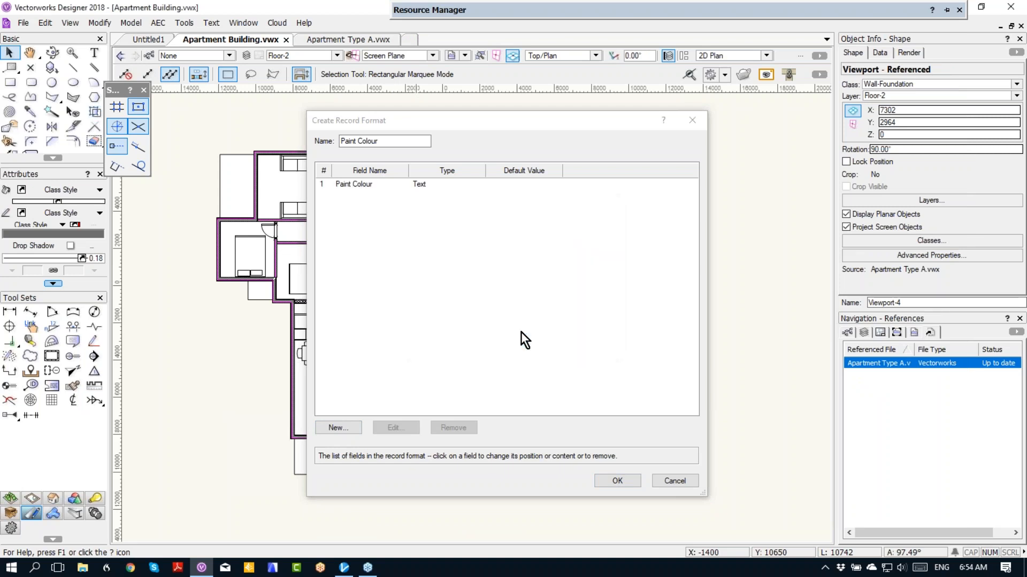
left_click(626, 480)
left_click(681, 352)
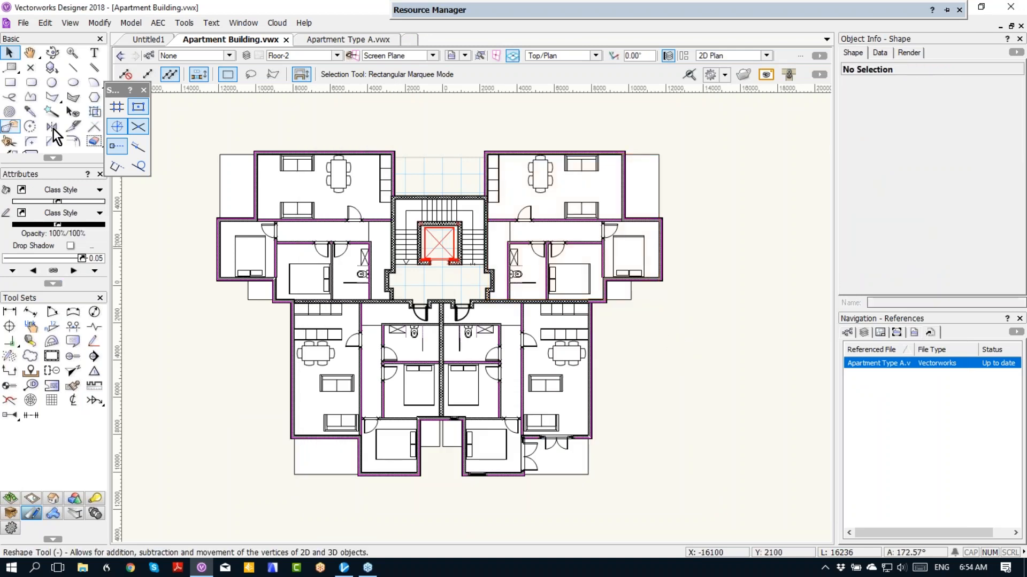
Draw a square about 2119 mm wide in the empty area beside the lower-left apartment
left_click(10, 82)
left_click(156, 319)
left_click(196, 358)
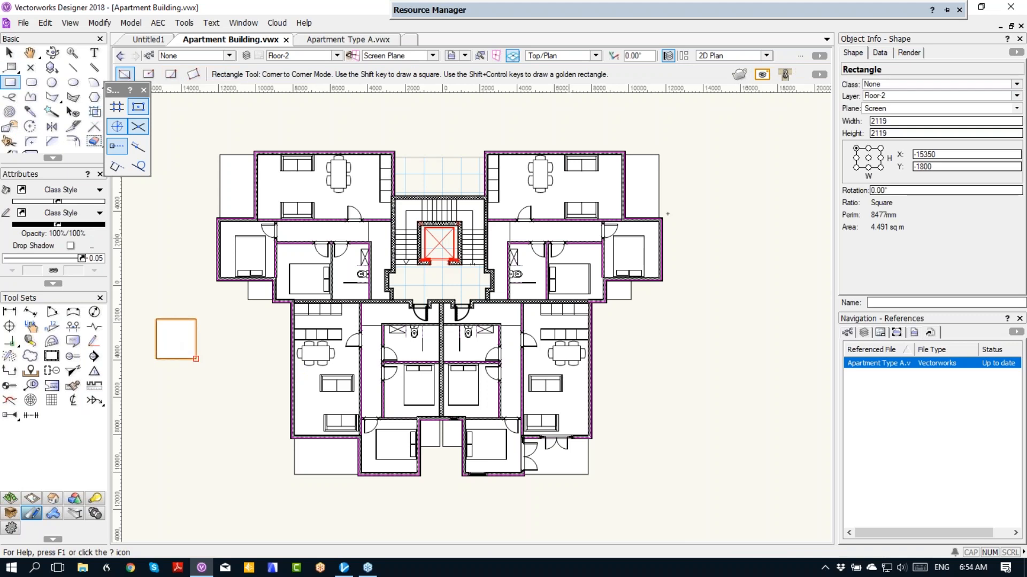
Attach the Paint Colour record format from Apartment Building.vwx to the new square
left_click(878, 55)
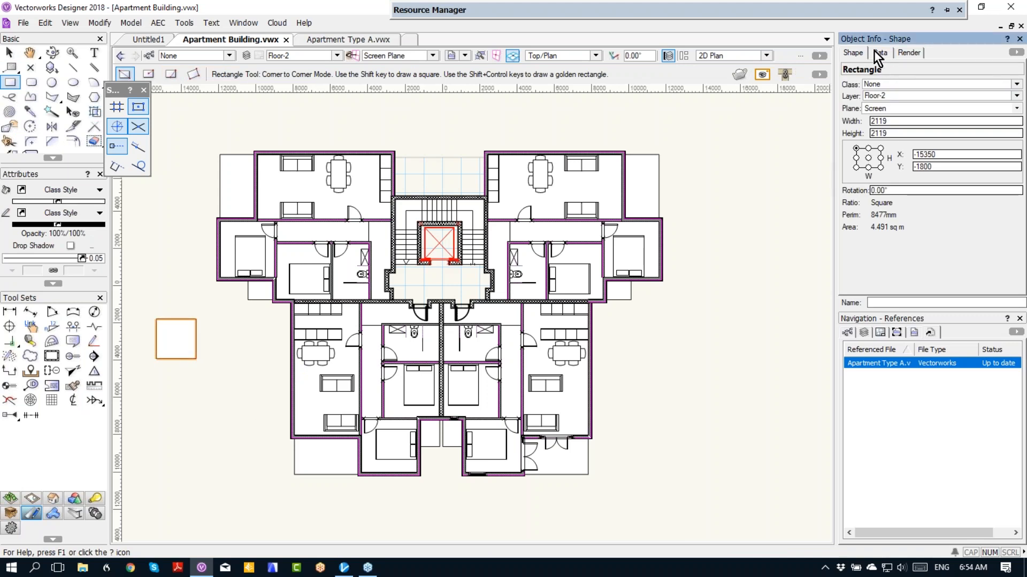
left_click(904, 140)
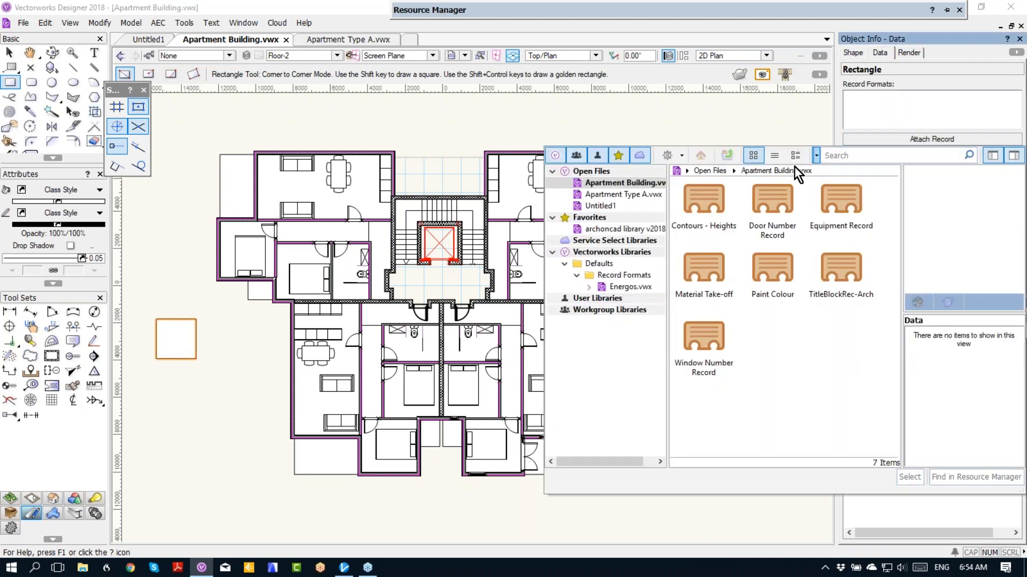
left_click(771, 262)
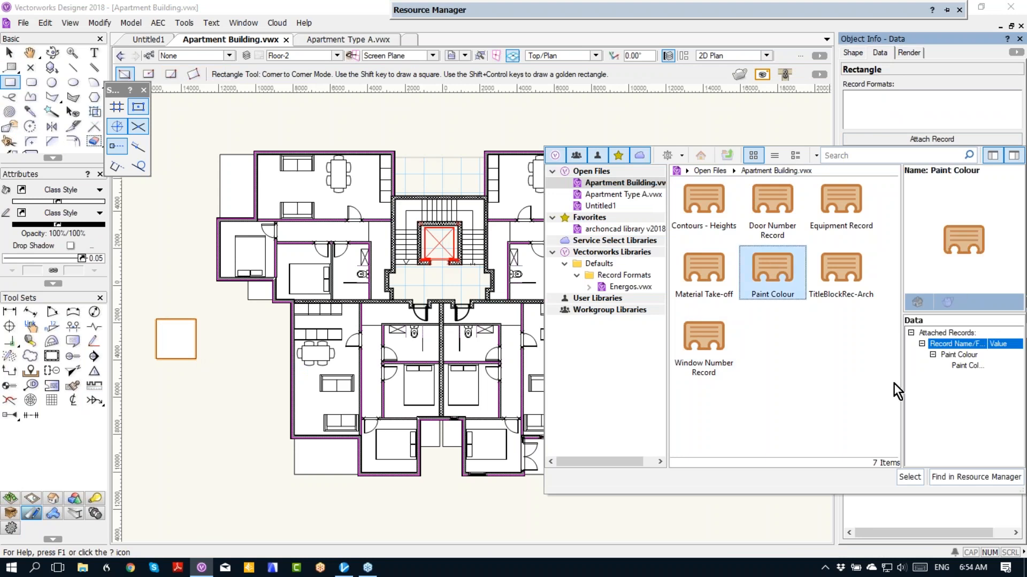
left_click(911, 478)
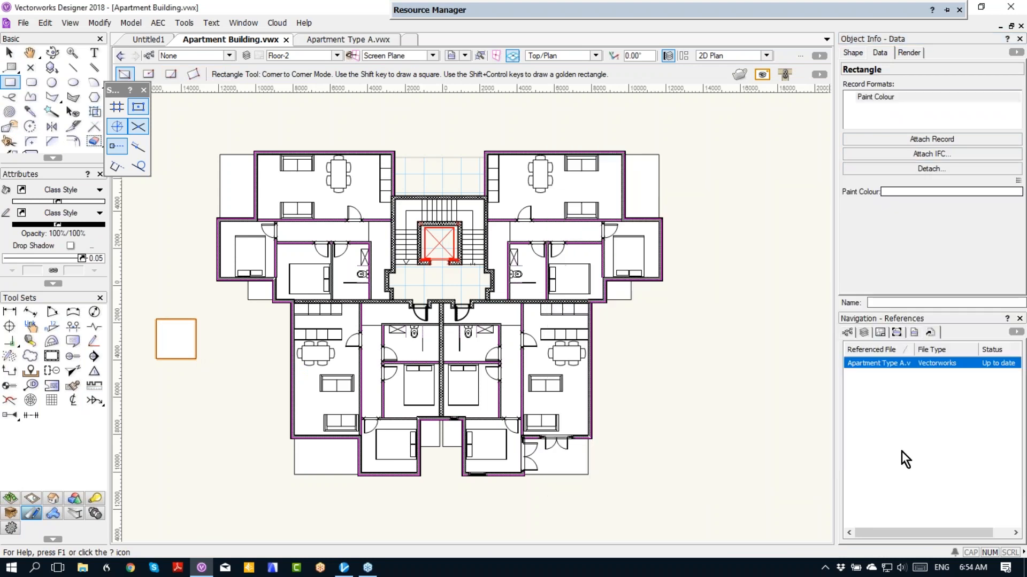
left_click(886, 99)
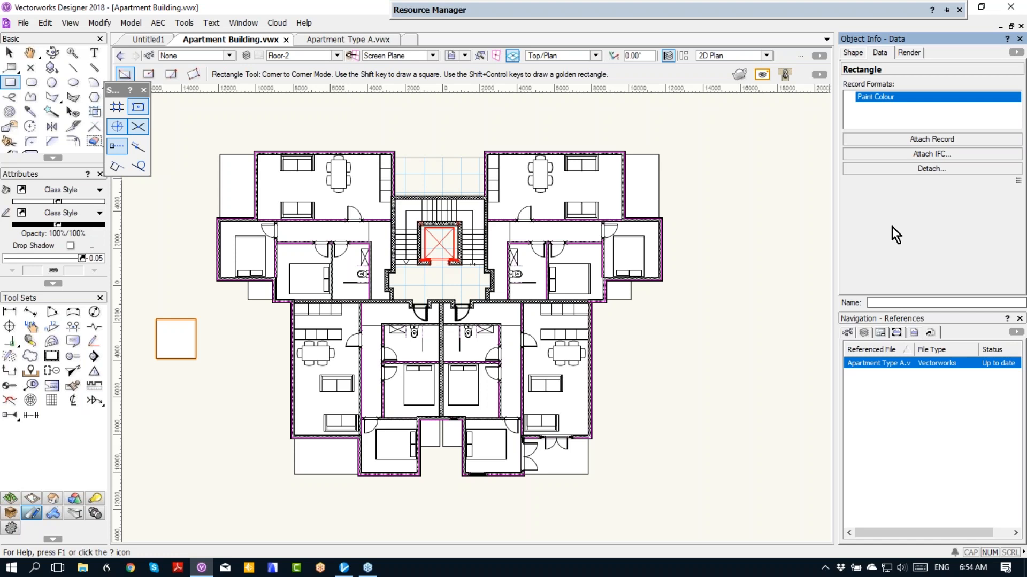
Draw a second rectangle with its corner on the midpoint of the square's side facing the building, and reselect the square
left_click(245, 405)
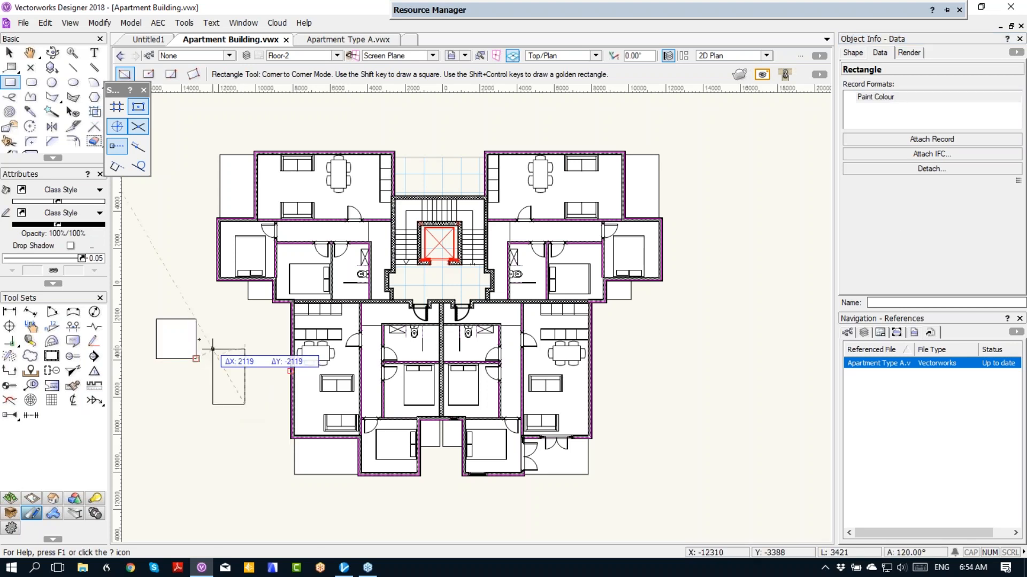
left_click(196, 339)
key("x")
left_click(176, 339)
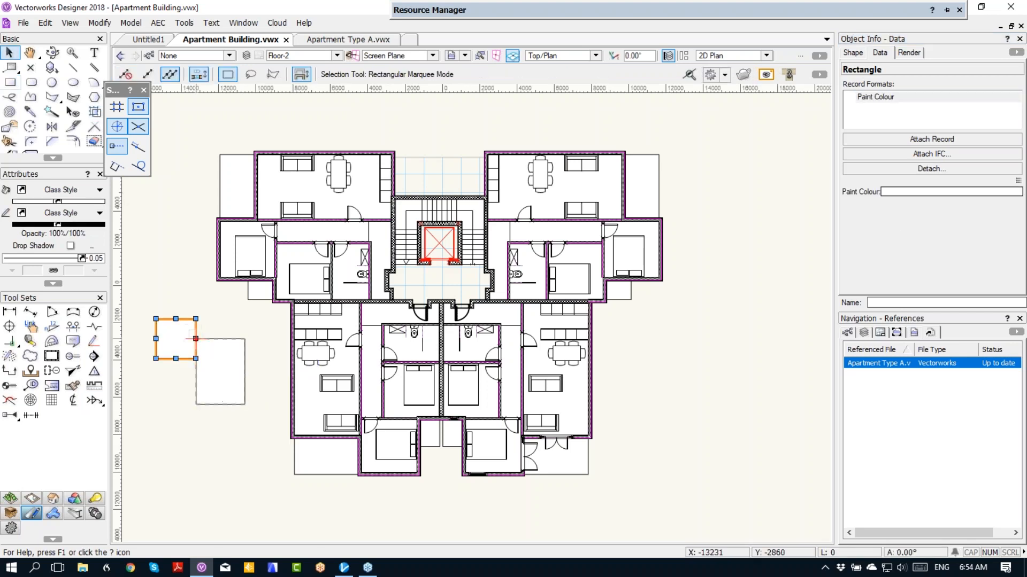
Set the square's Paint Colour to Resene Blue, and attach the Paint Colour record to the adjoining rectangle with the value black
left_click(885, 191)
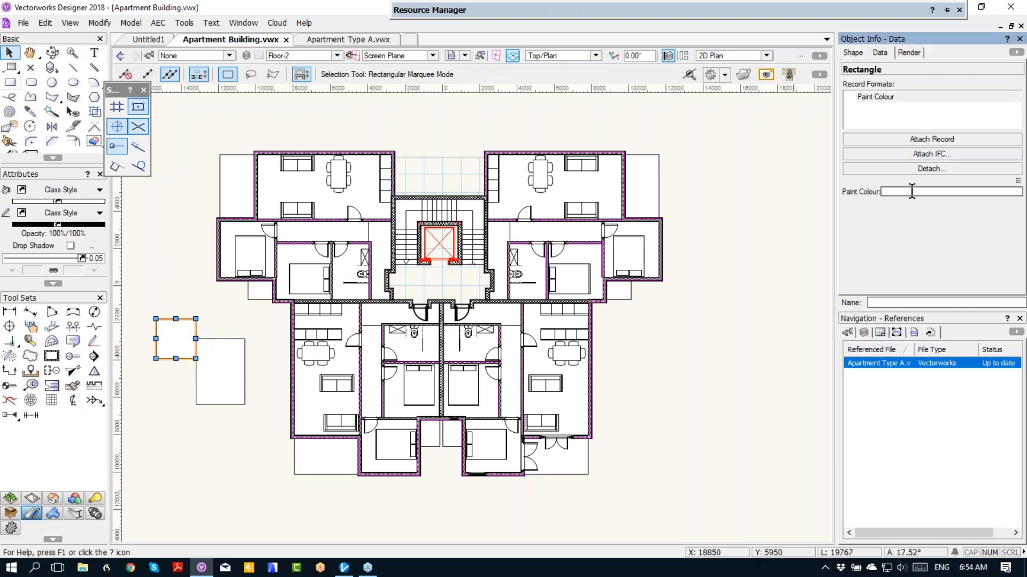
type("Resene Blue")
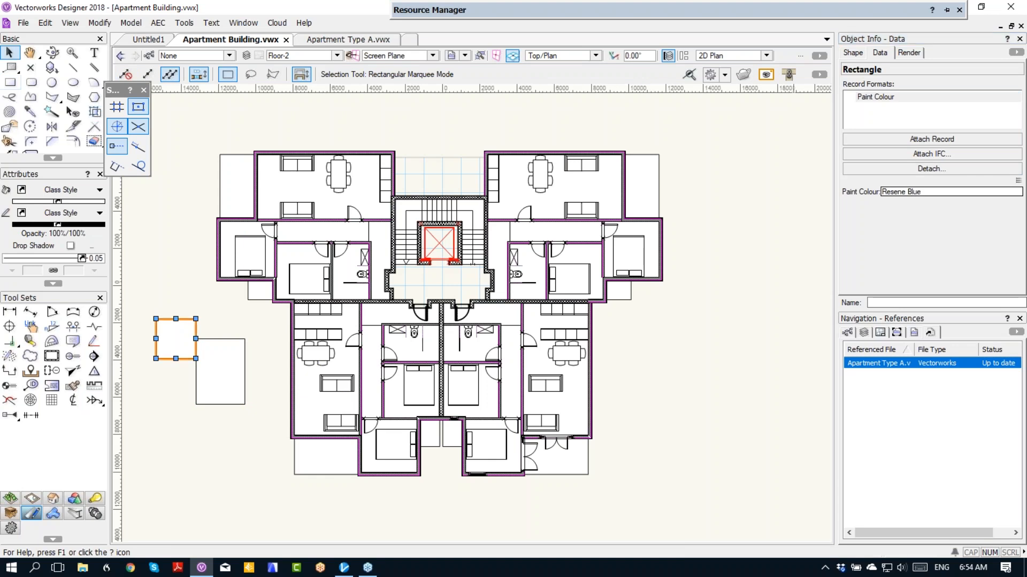
left_click(220, 405)
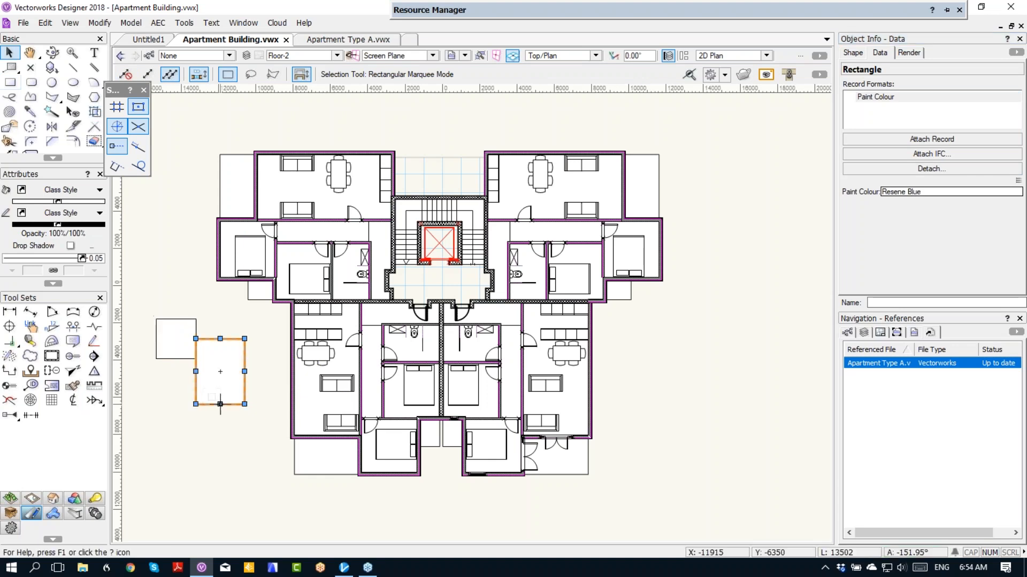
left_click(912, 140)
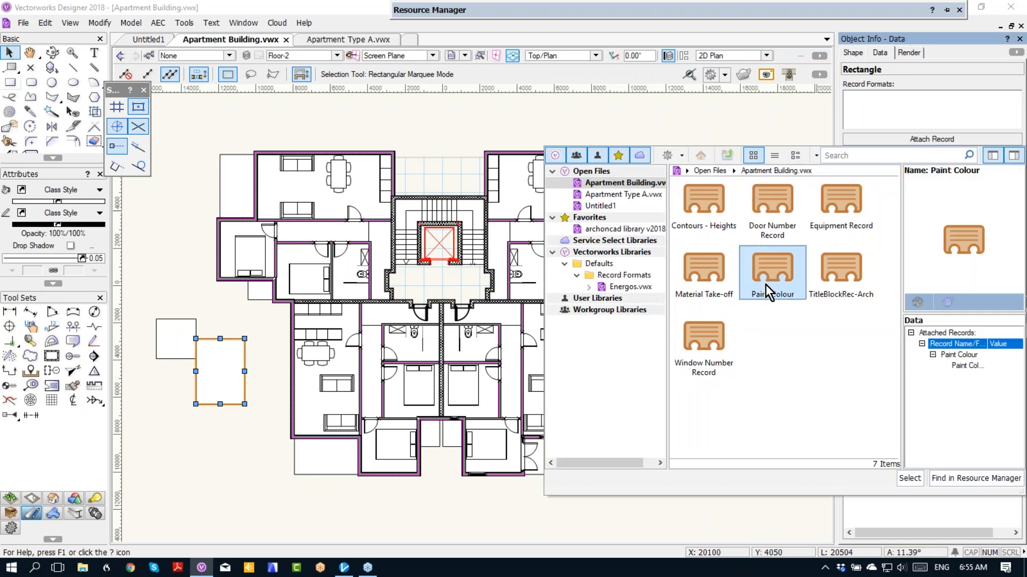
left_click(909, 477)
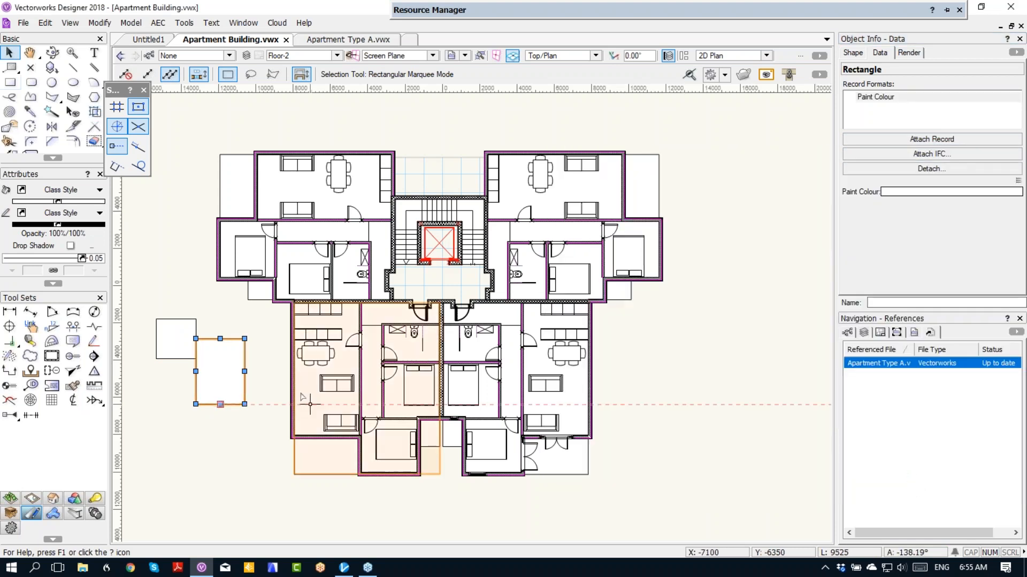
left_click(918, 190)
type("black")
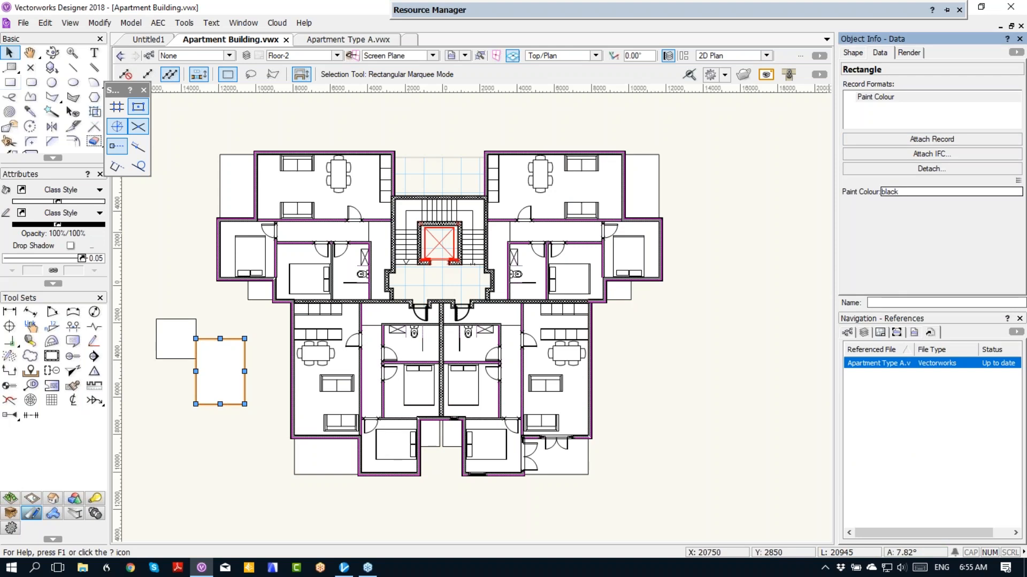
Create a custom report of objects with the Paint Colour record, including its Paint Colour column, and close the resulting worksheet
left_click(191, 25)
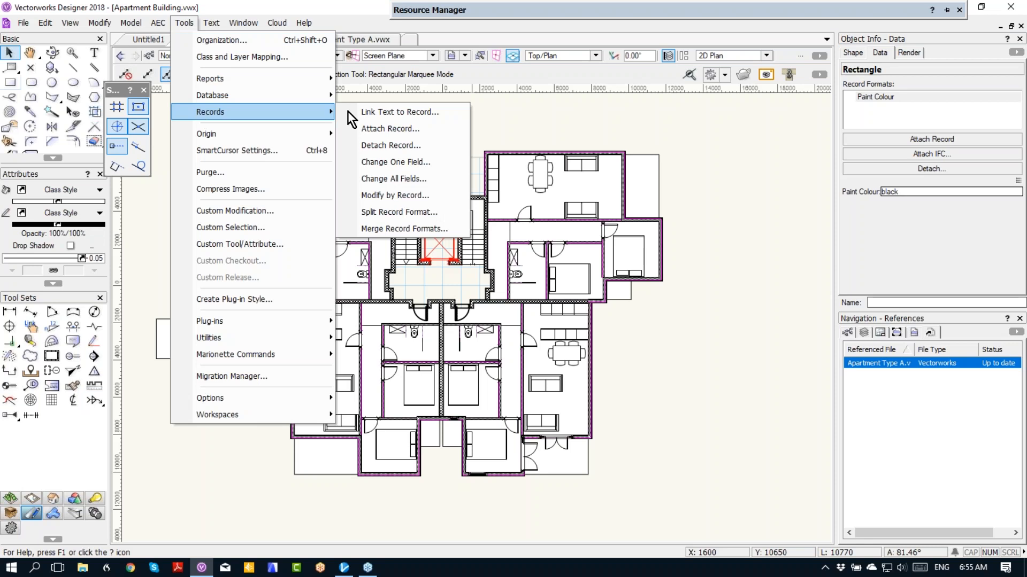
mouse_move(271, 78)
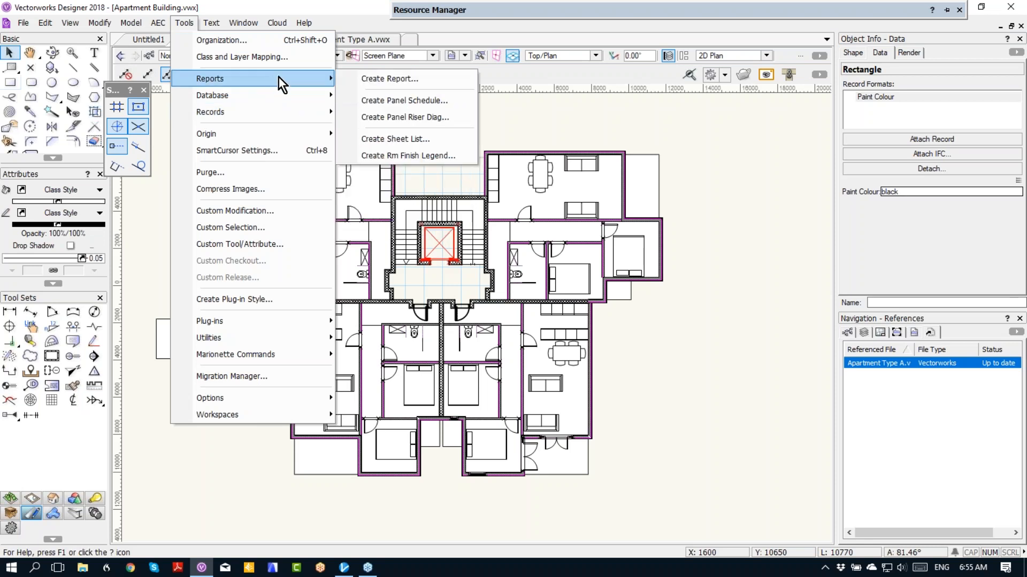
left_click(374, 80)
left_click(410, 105)
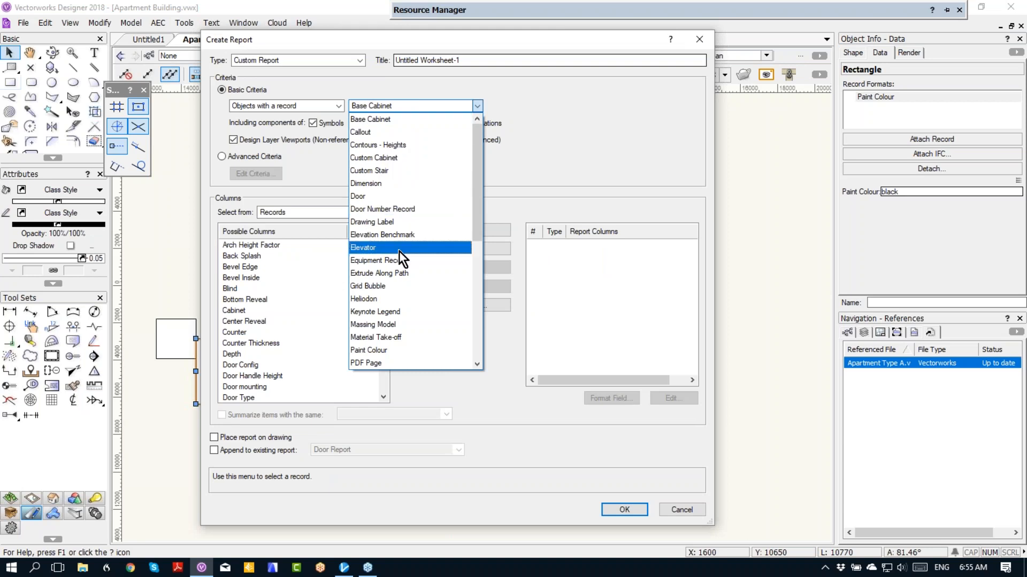
left_click(380, 355)
left_click(236, 244)
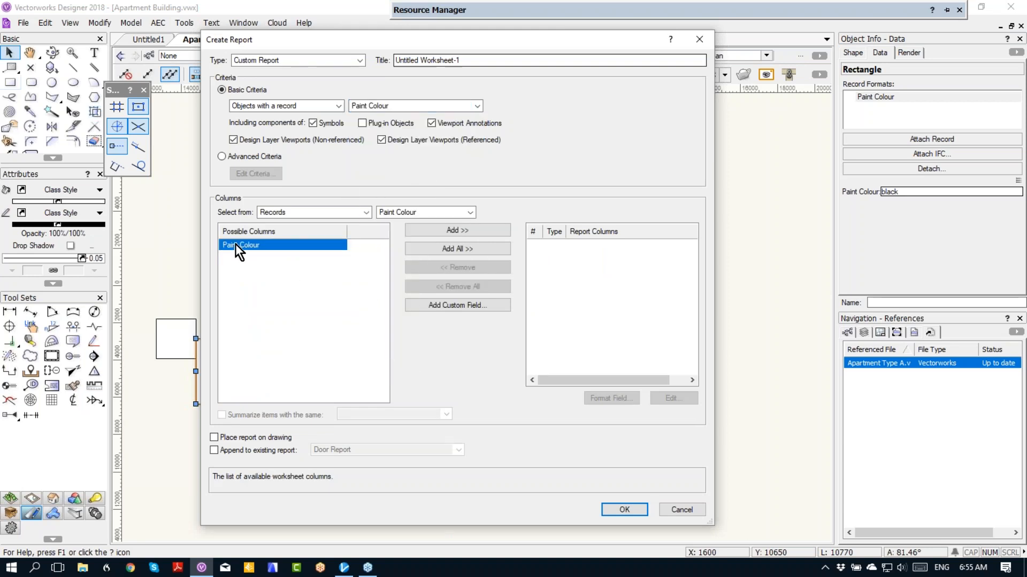
left_click(480, 231)
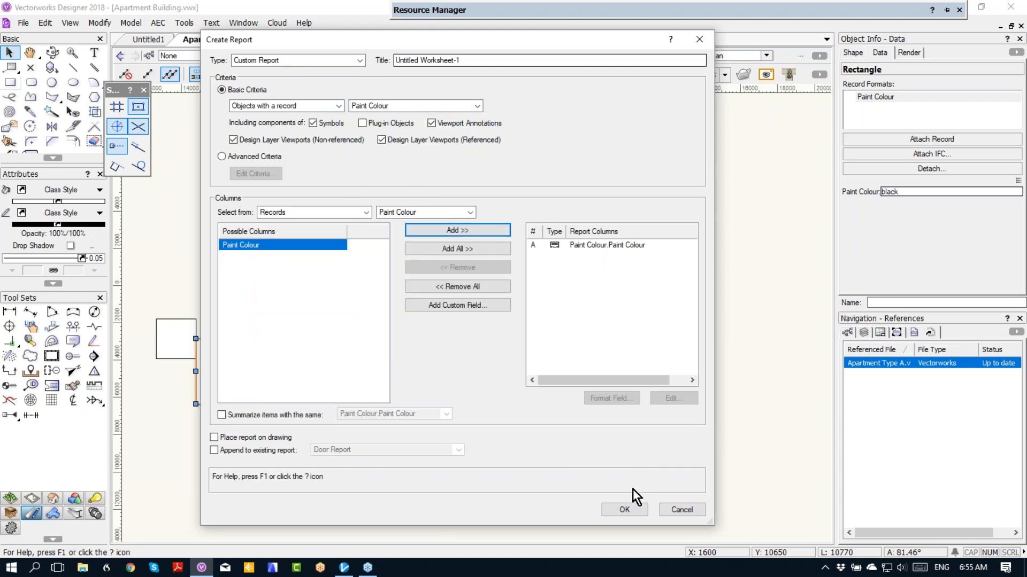
left_click(625, 510)
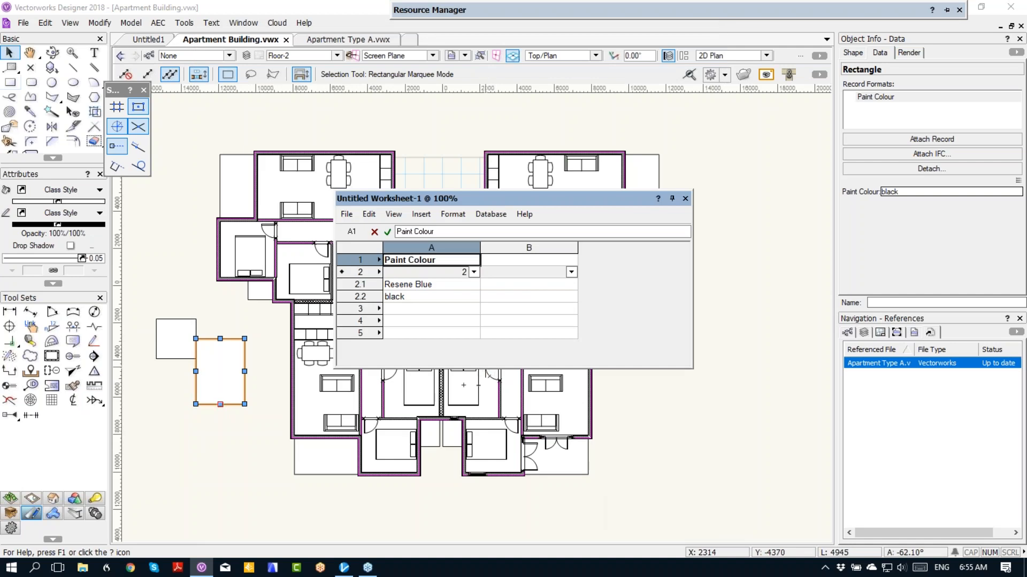
left_click(686, 200)
Delete the square and the adjoining rectangle beside the building plan
left_click_drag(149, 300, 269, 427)
key("Delete")
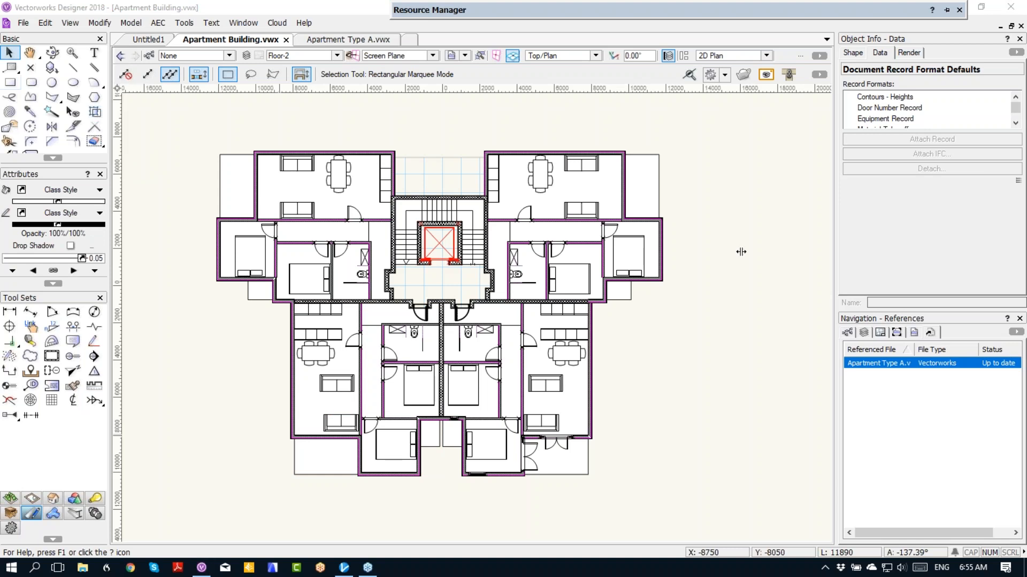
left_click(755, 166)
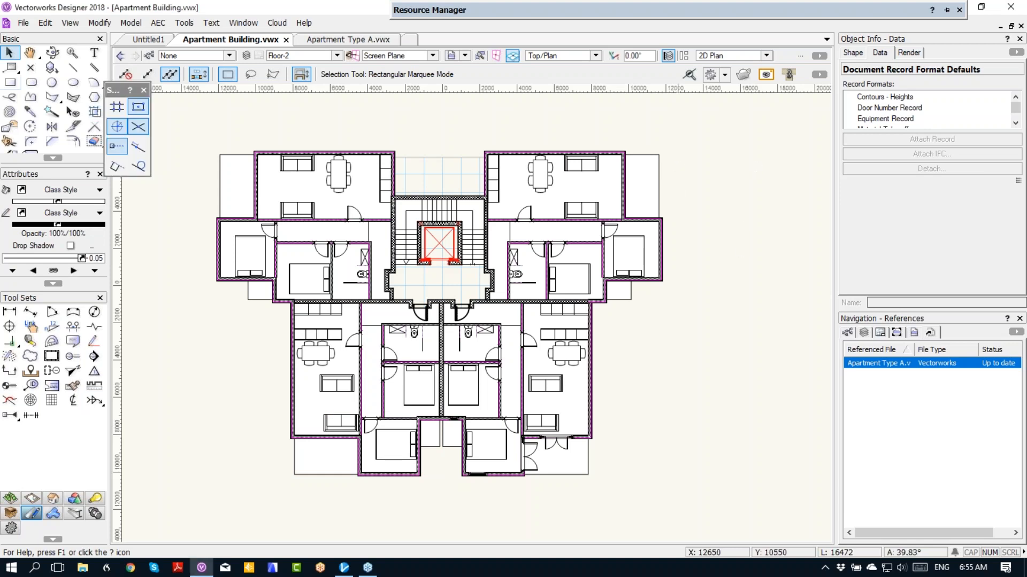
Edit the Paint Colour record format and add a new pop-up field named paint finish
mouse_move(582, 14)
right_click(600, 69)
left_click(633, 154)
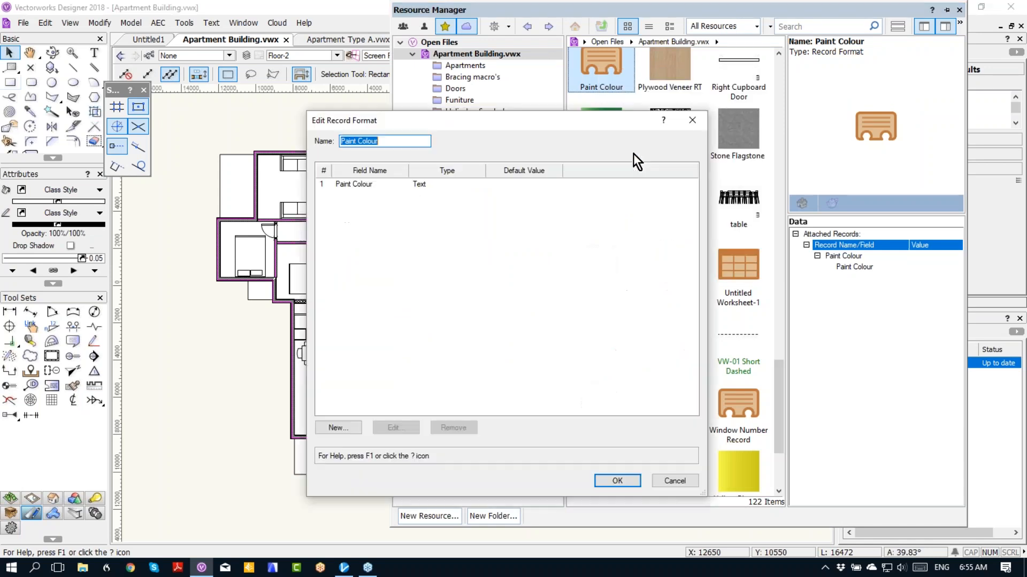
left_click(345, 429)
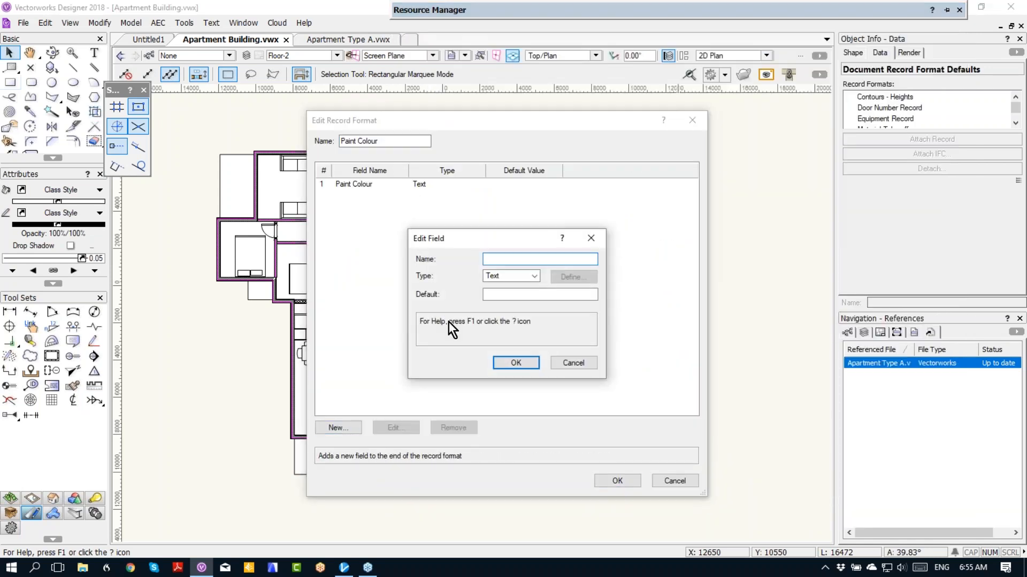
type("paint finish")
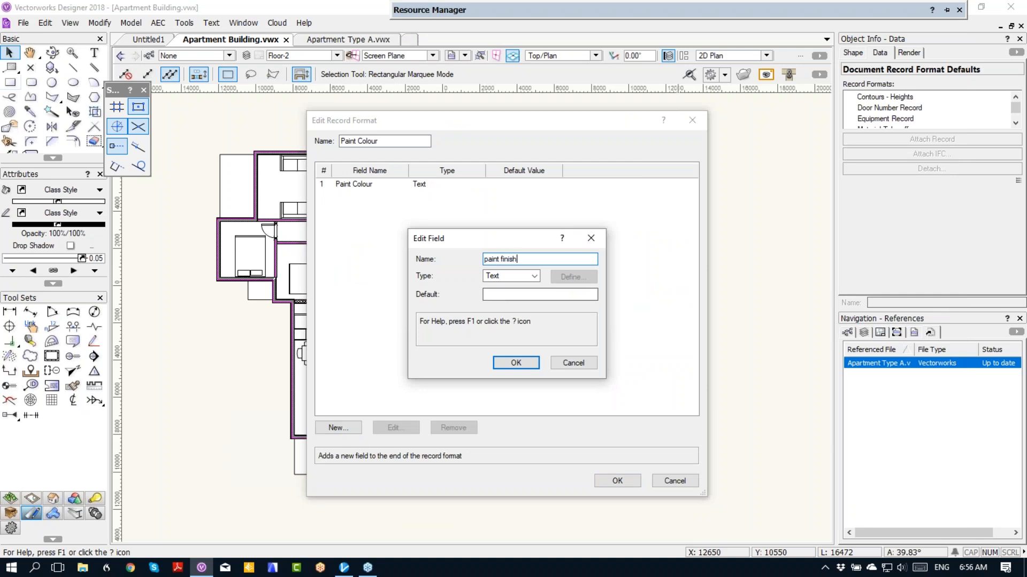
left_click(522, 275)
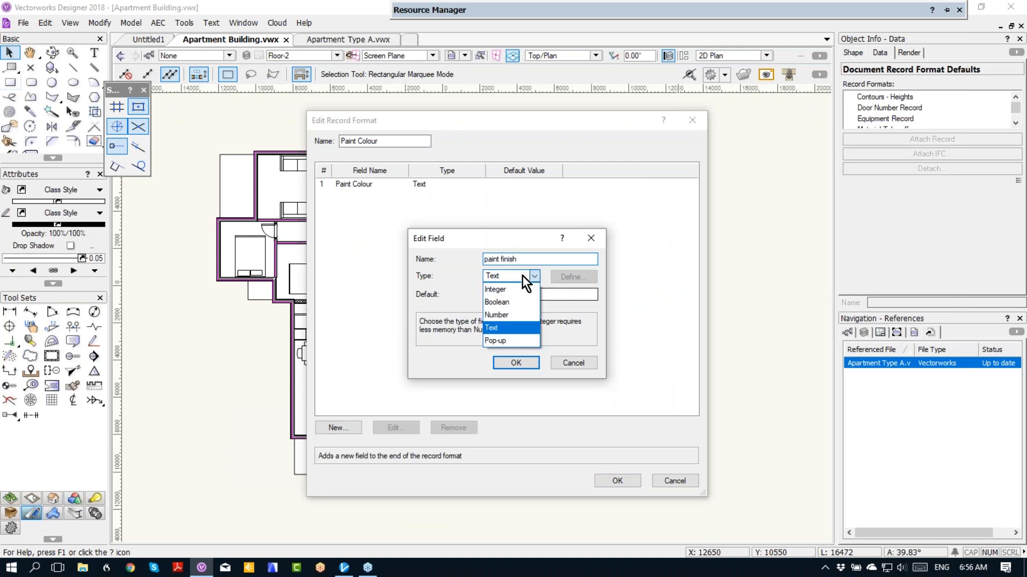
left_click(514, 345)
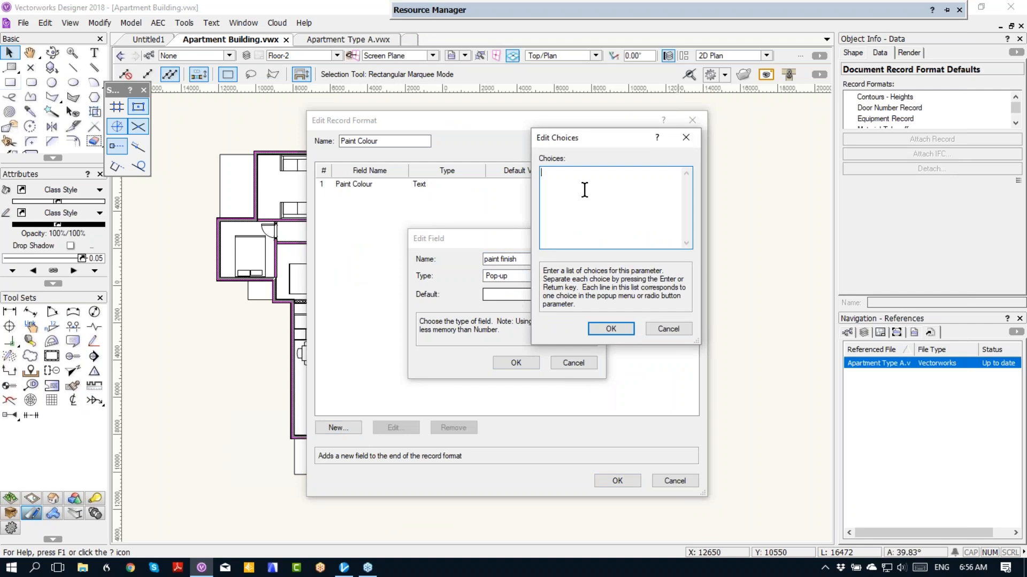
Define gloss, matt and semi-matt as the paint finish choices, make semi-matt the default, and save the record format
type("gloss matt")
key("Return")
type("semi-matt")
left_click(615, 327)
left_click(527, 299)
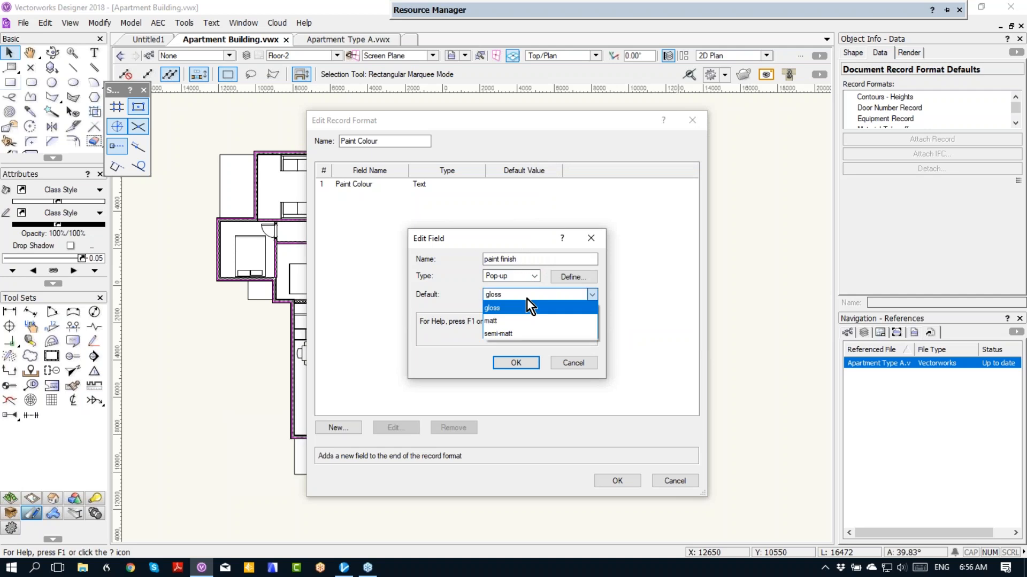
left_click(516, 333)
left_click(520, 366)
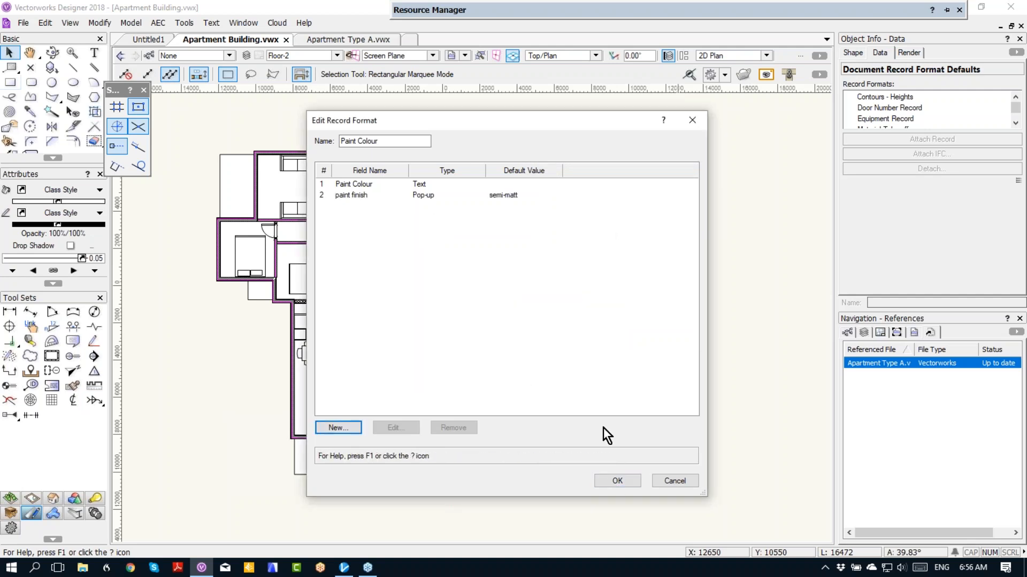
left_click(626, 480)
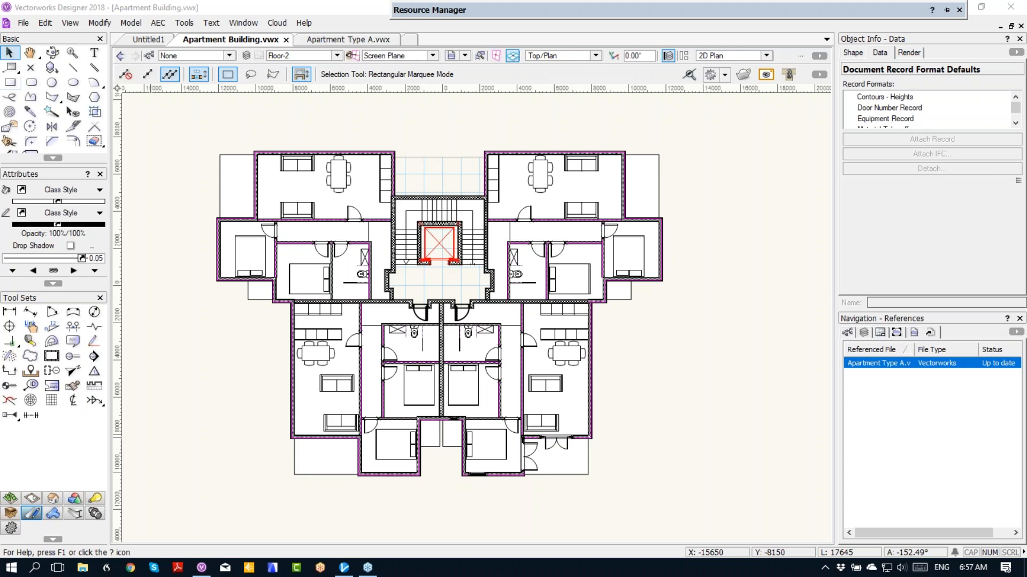
Delete the four referenced apartment viewports from the Floor-2 plan, leaving the building shell and core
left_click(539, 171)
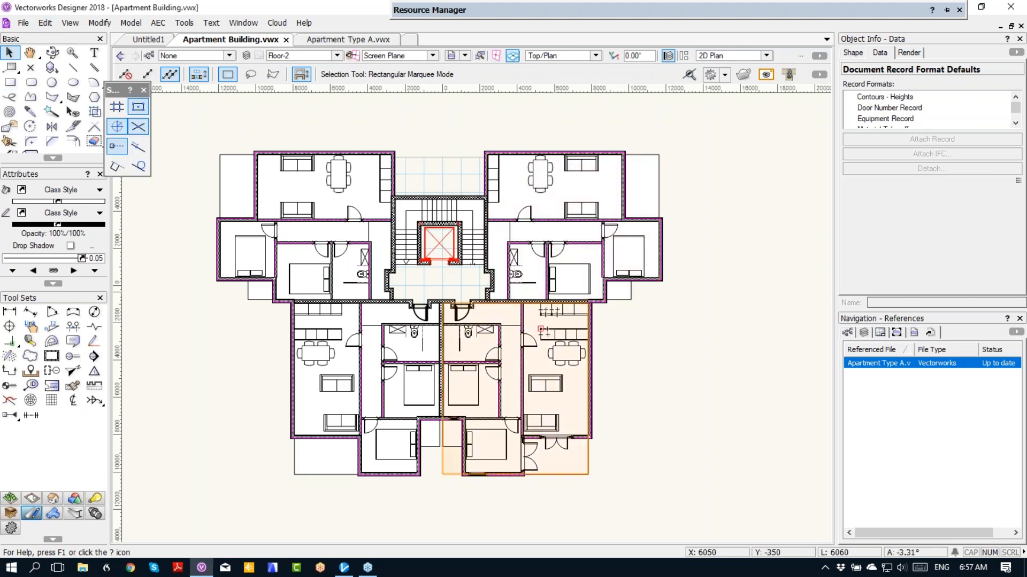
left_click(567, 171)
key("Delete")
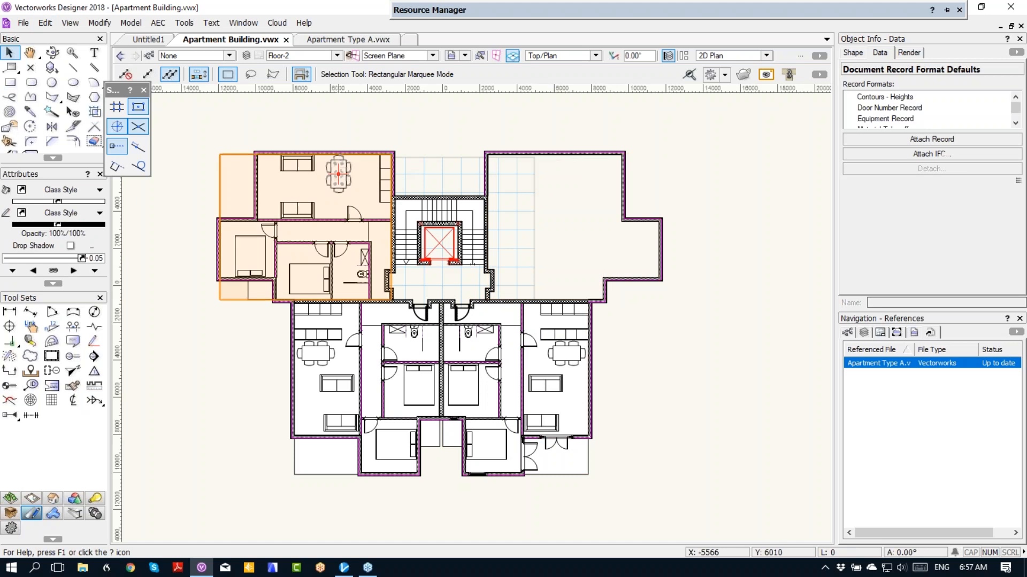
left_click(338, 173)
key("Delete")
left_click(360, 317)
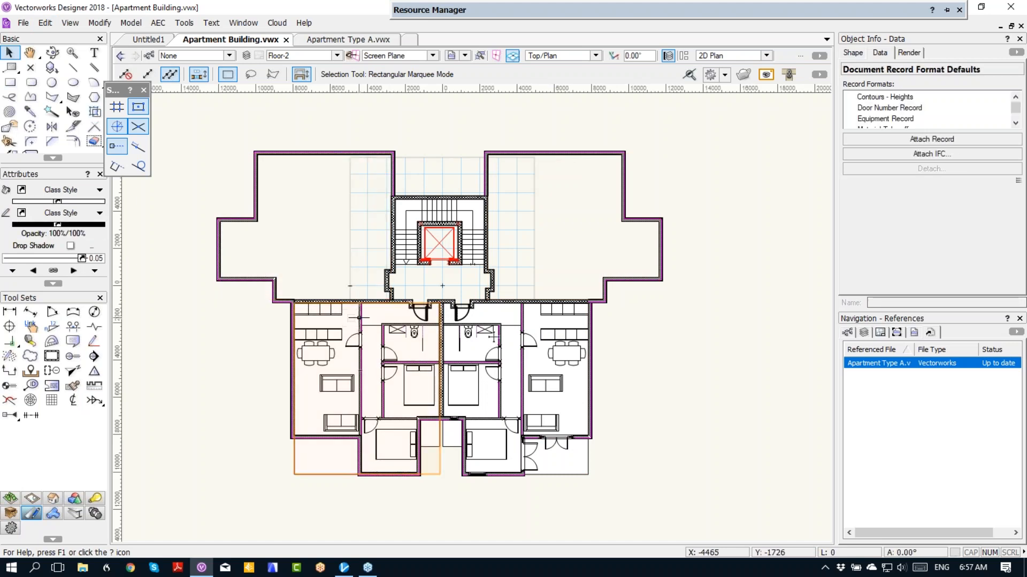
key("Delete")
key("Delete")
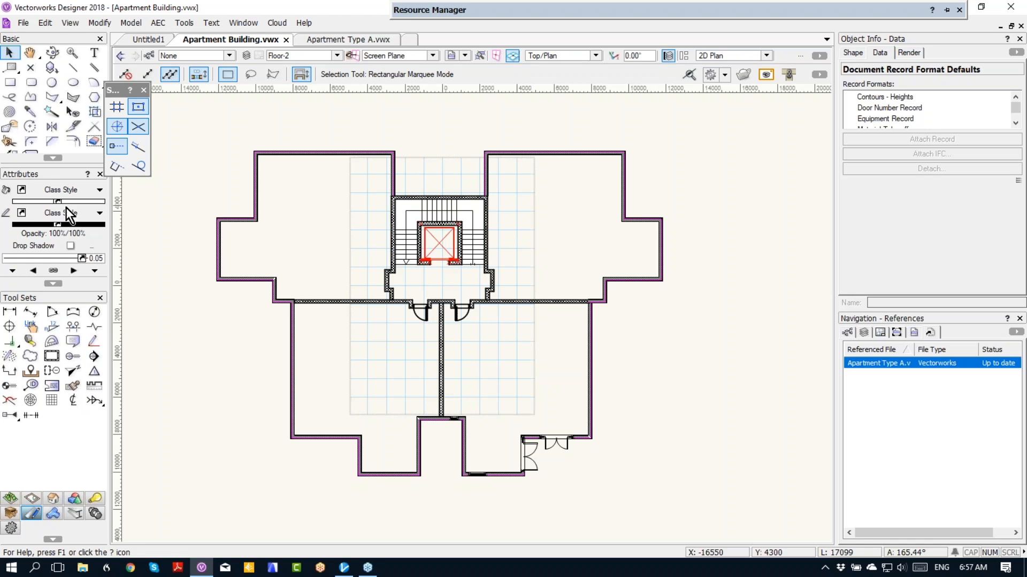
Start creating a viewport and place it on the Floor-2 design layer
left_click(22, 22)
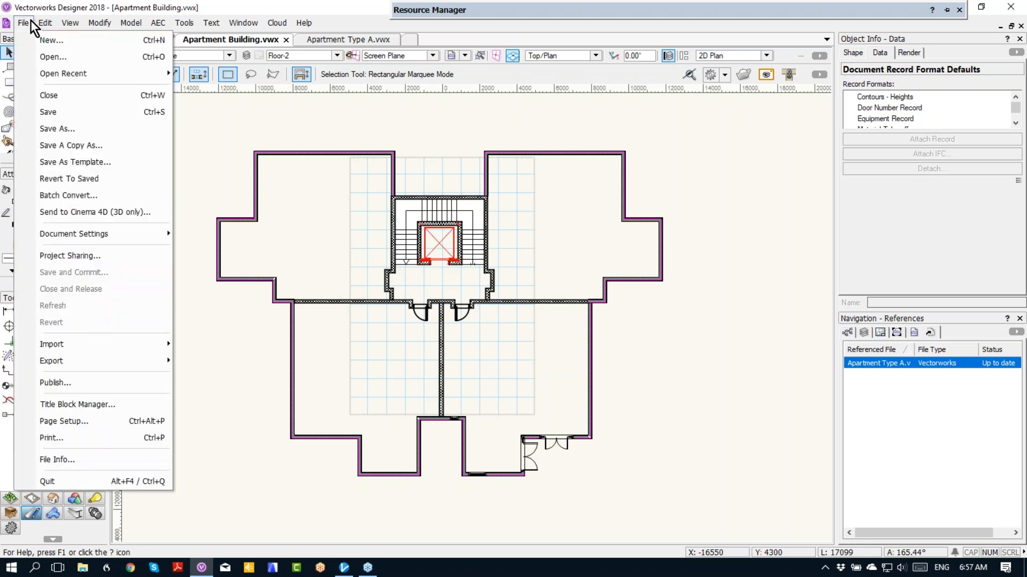
left_click(74, 19)
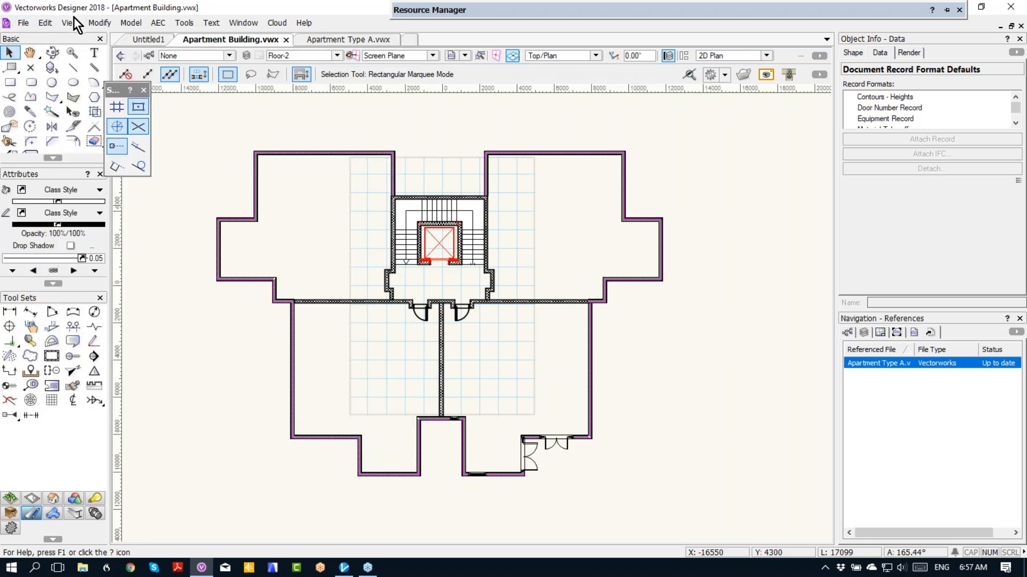
left_click(74, 24)
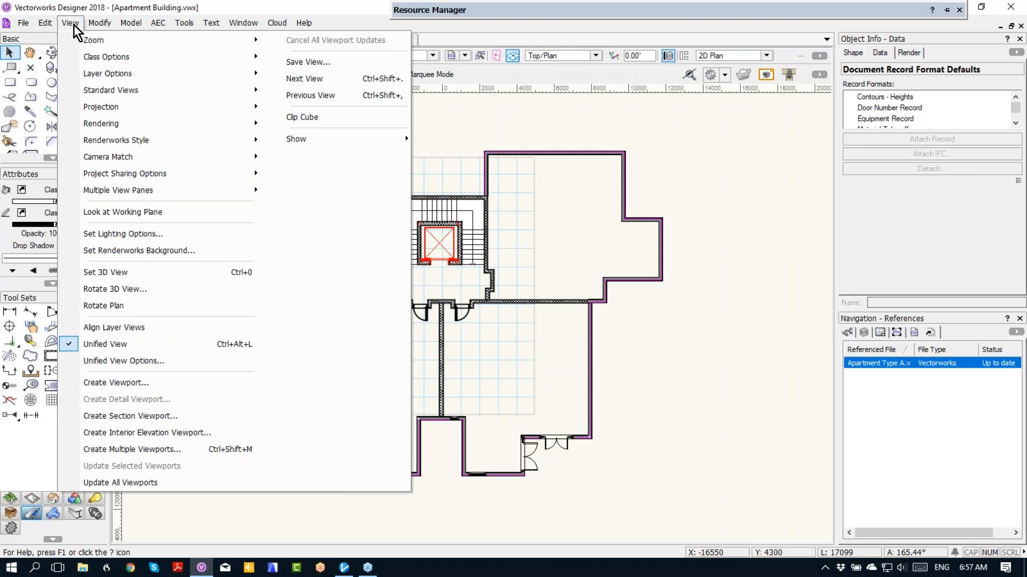
left_click(120, 382)
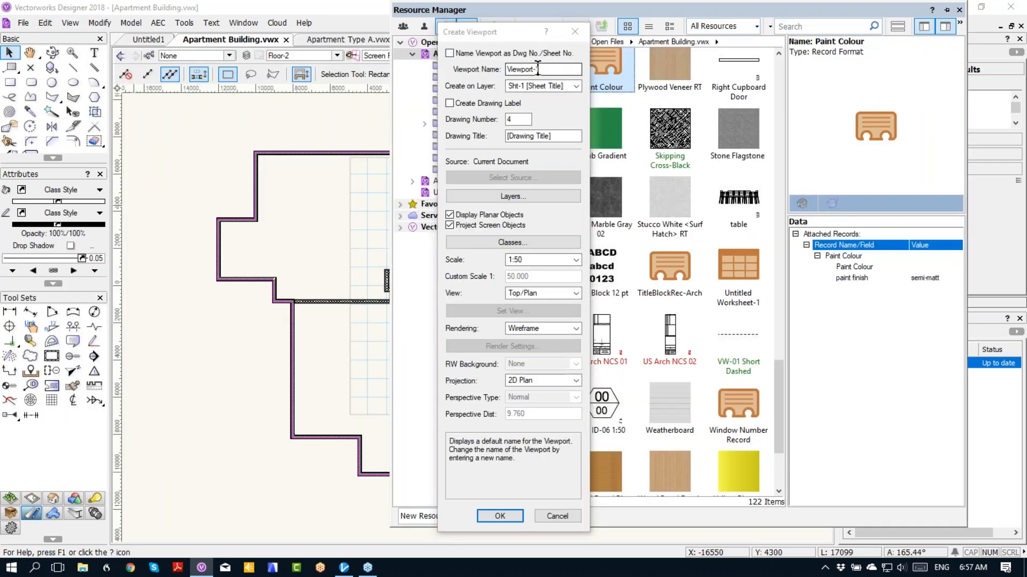
left_click(572, 86)
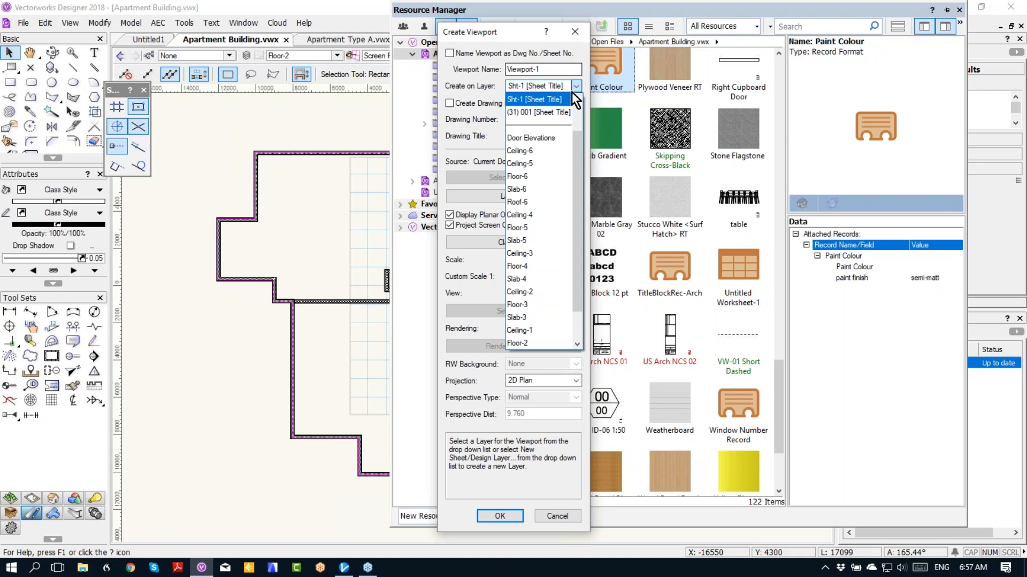
left_click(535, 340)
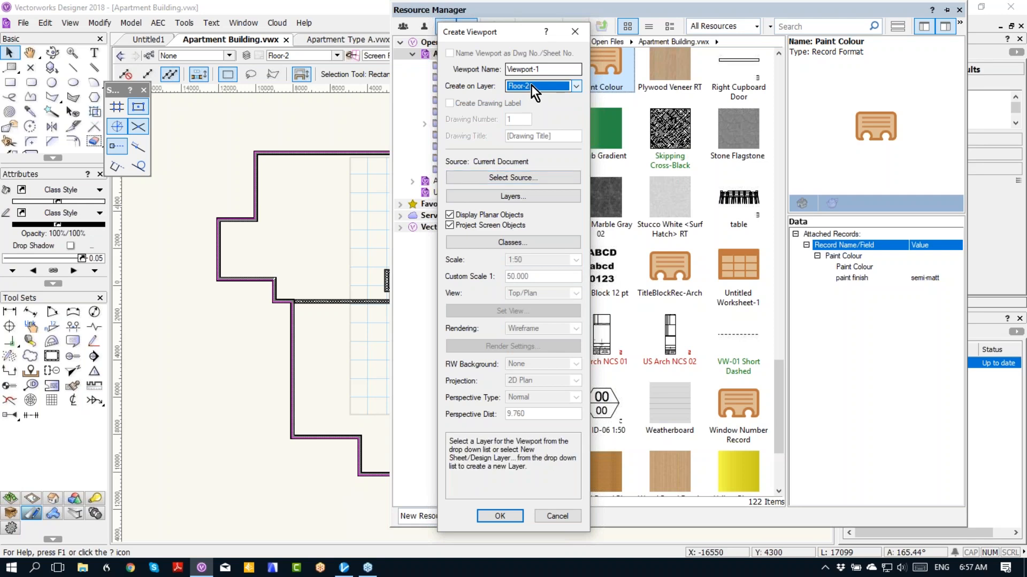
Set the viewport's source to the external document Apartment Type A.vwx
left_click(527, 177)
left_click(440, 188)
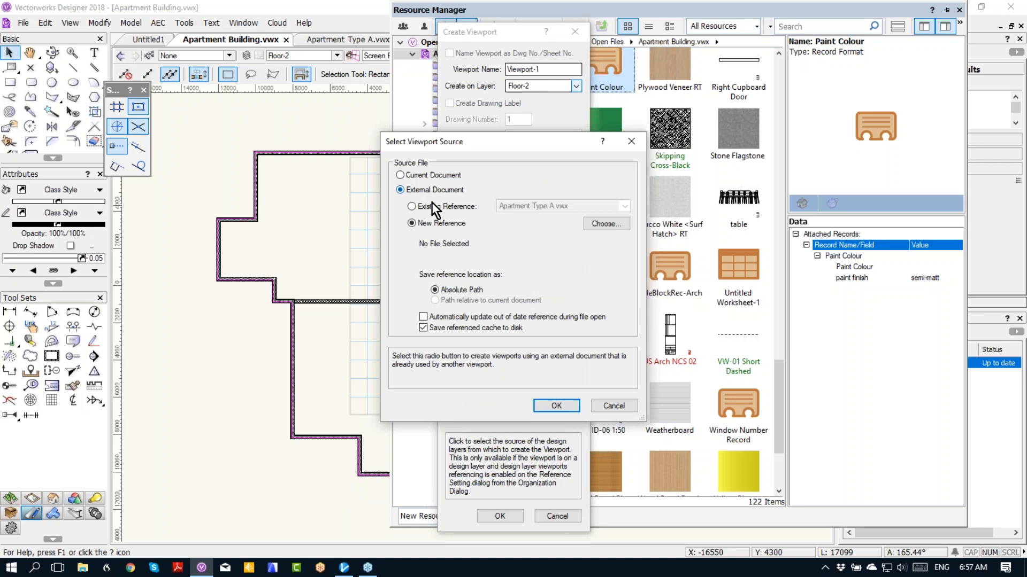
left_click(431, 205)
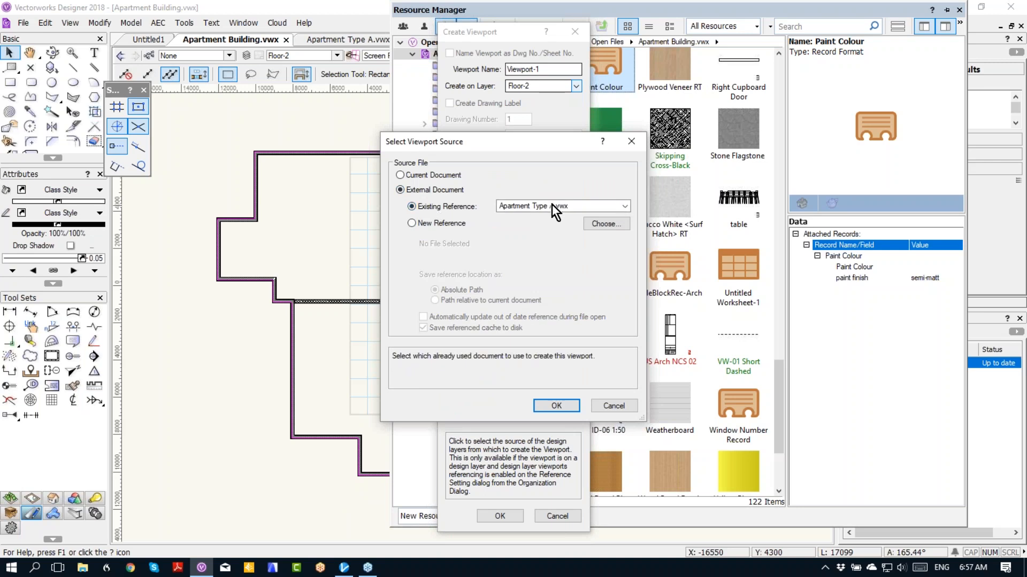
left_click(411, 223)
left_click(614, 225)
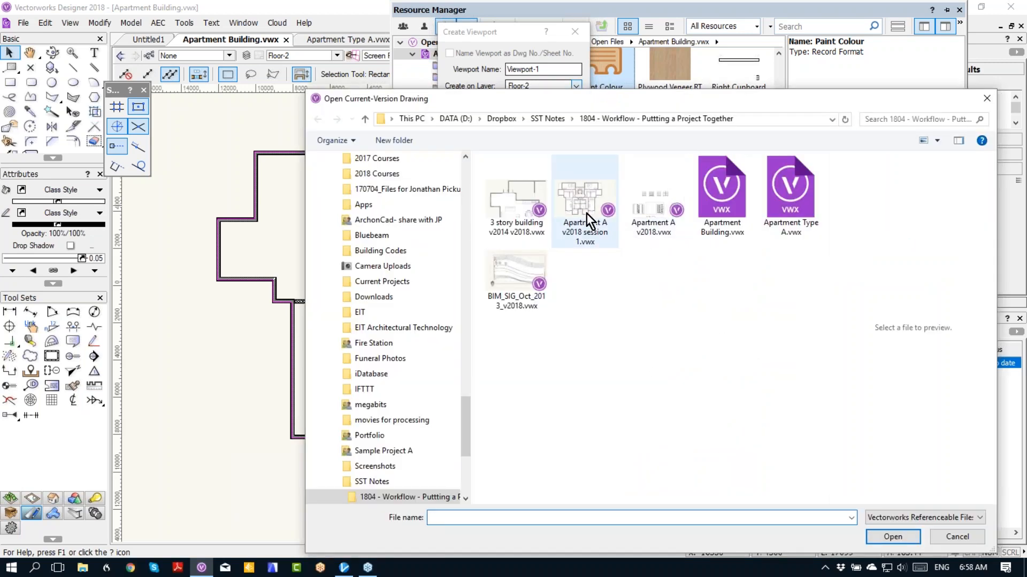
left_click(655, 197)
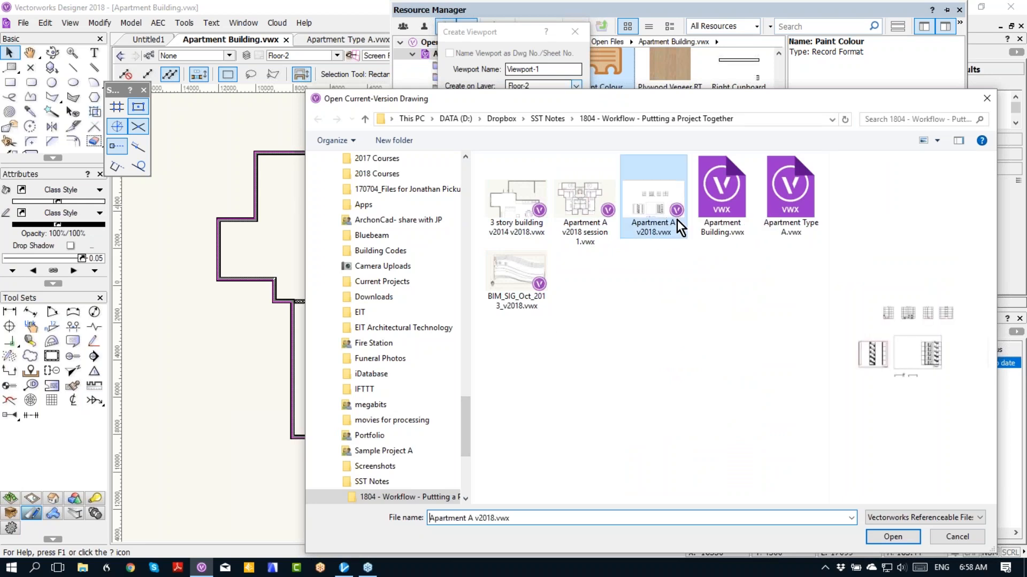
left_click(776, 192)
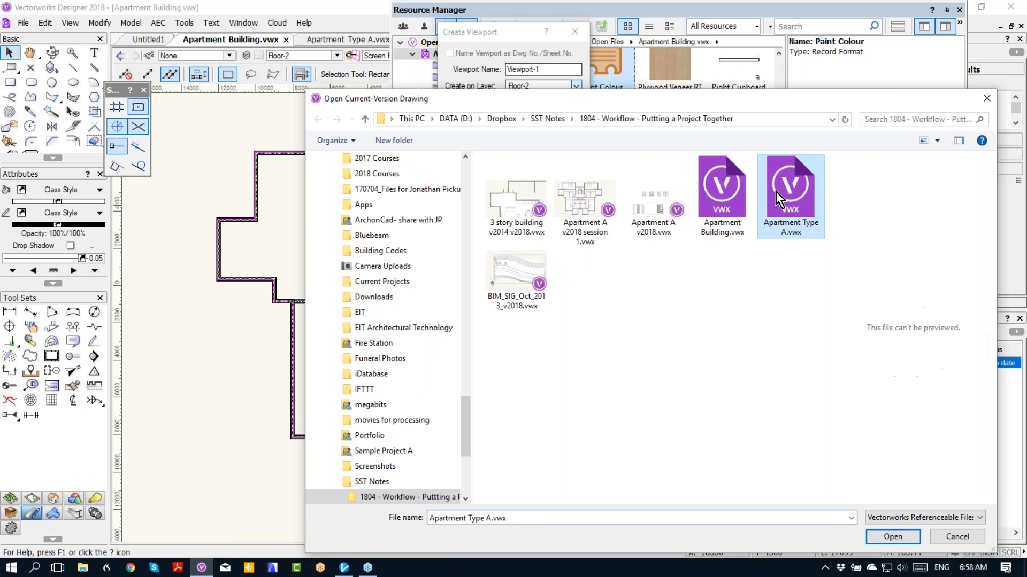
left_click(897, 537)
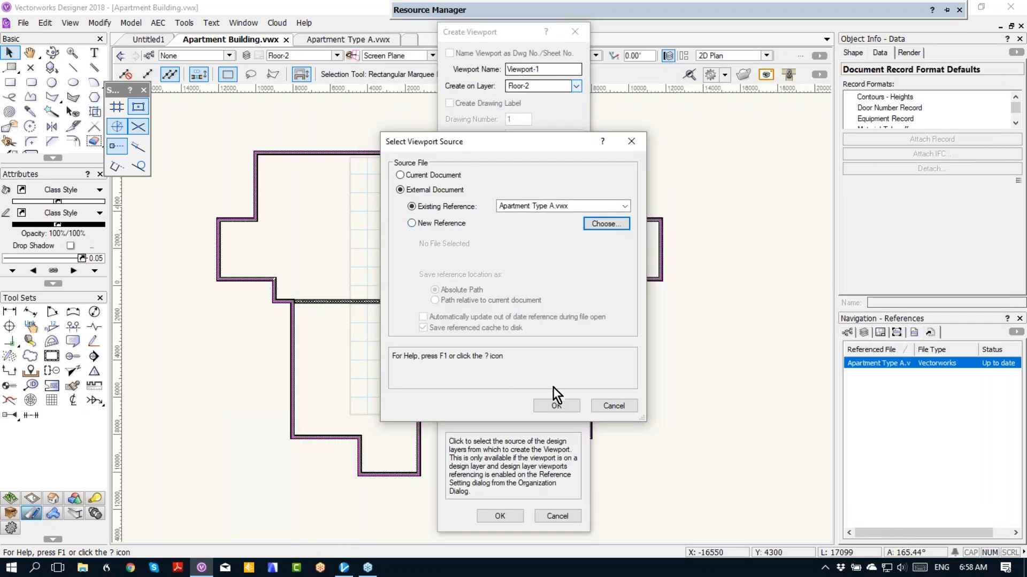
left_click(554, 402)
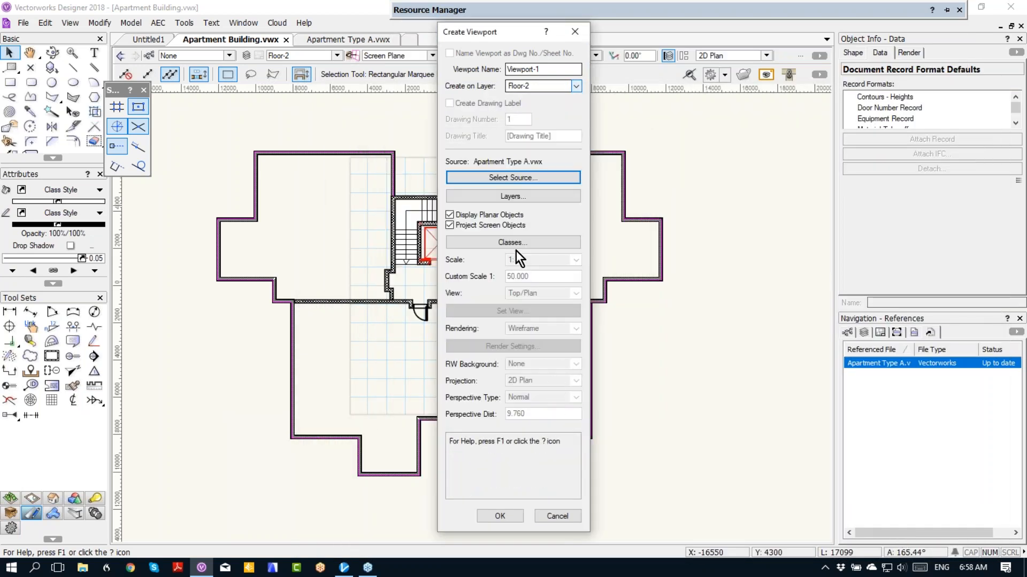
Make the source file's Apartment B layer visible in the viewport, keeping Apartment A hidden
left_click(511, 196)
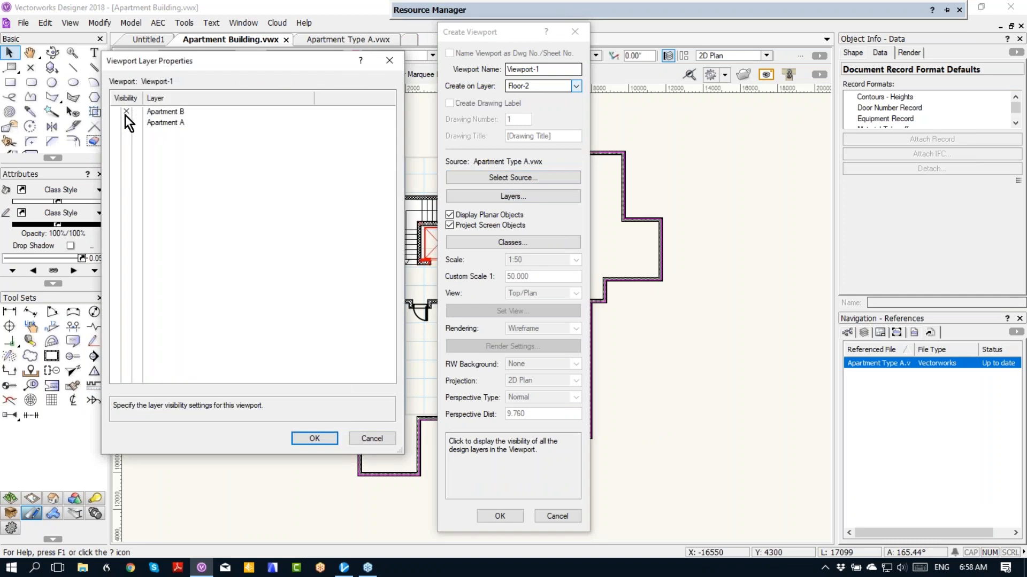
left_click(118, 117)
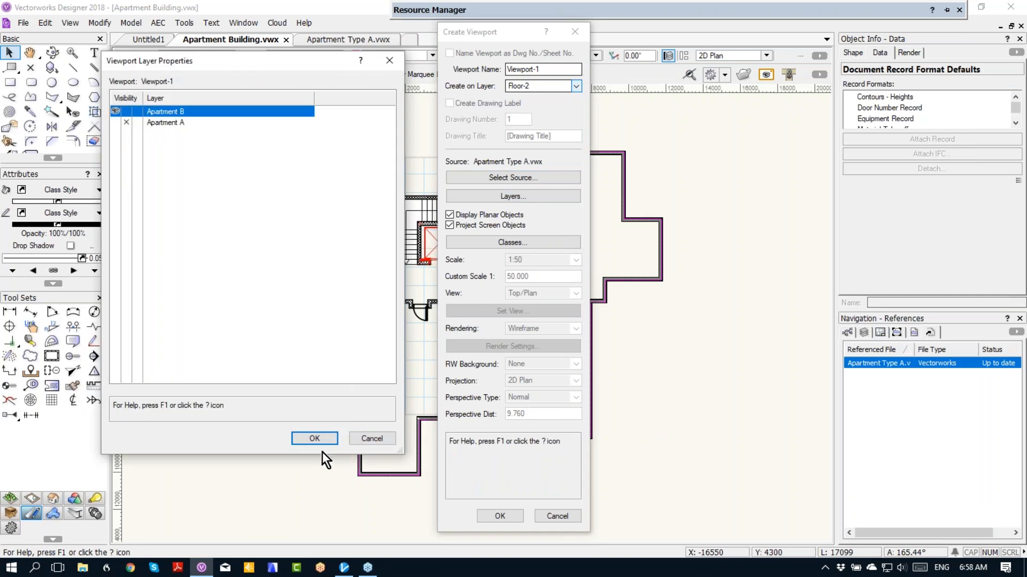
left_click(312, 439)
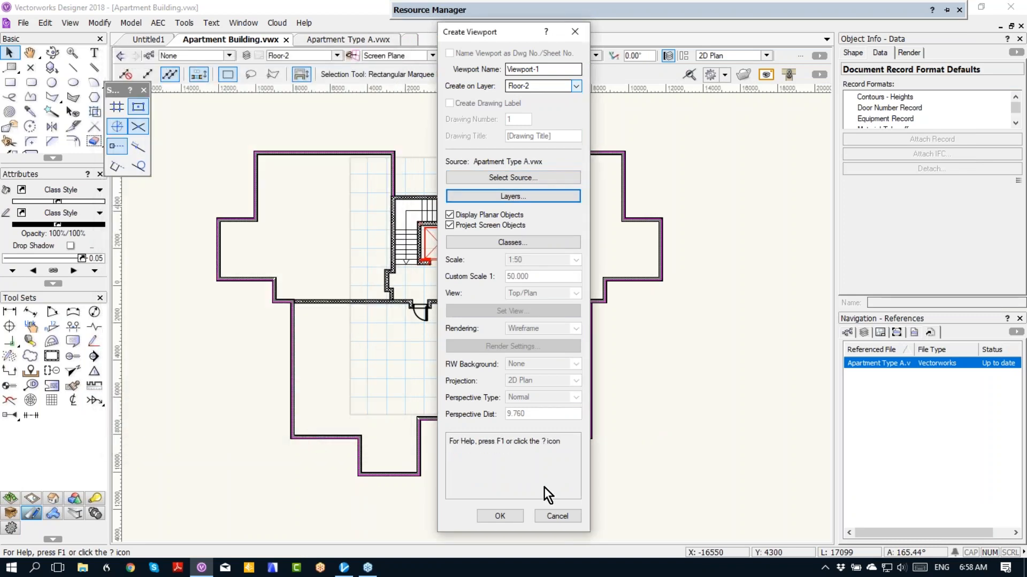
Set the viewport to use the current document's class visibilities and create it on Floor-2
left_click(472, 243)
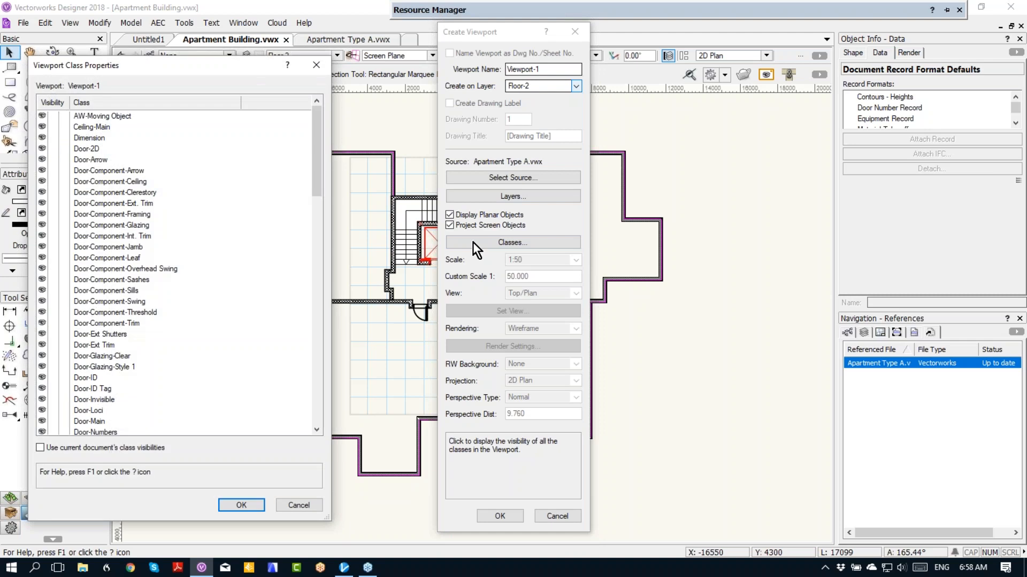
left_click(103, 448)
left_click(232, 506)
left_click(501, 516)
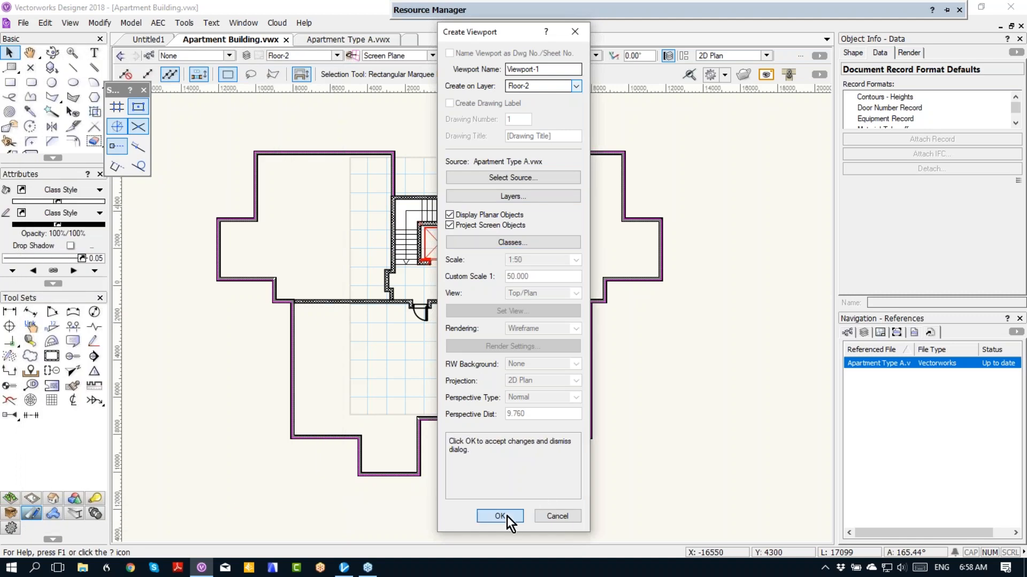
Rotate the new apartment viewport 90 degrees left and move it into the upper-right unit of the Floor-2 building shell
key("ctrl+l")
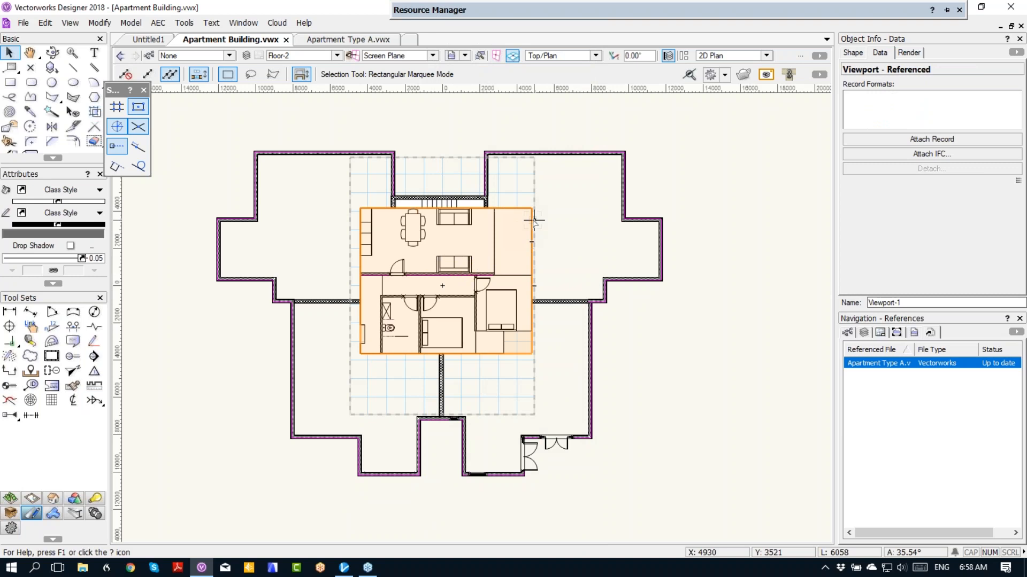
left_click_drag(360, 210, 485, 154)
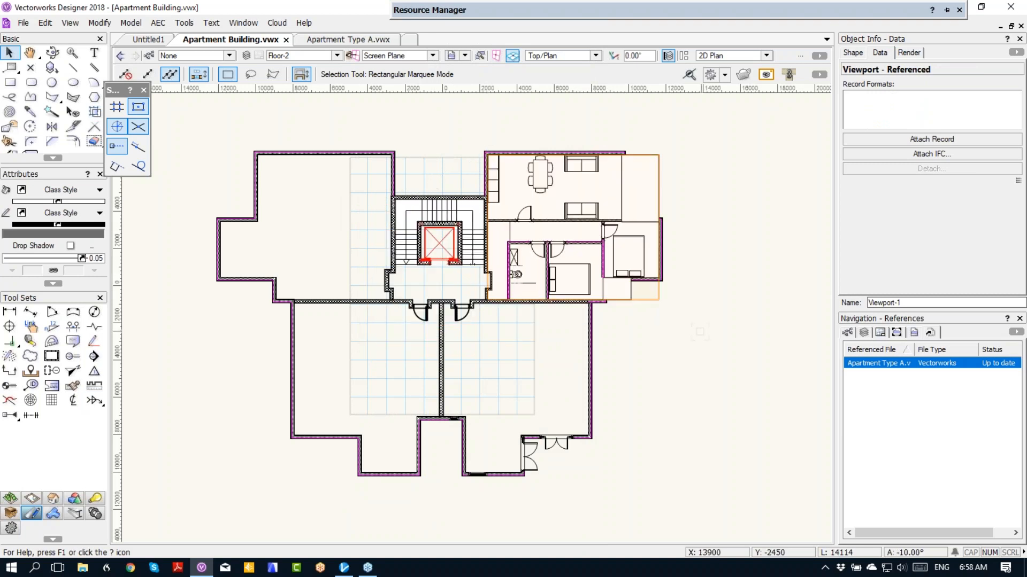
left_click(743, 344)
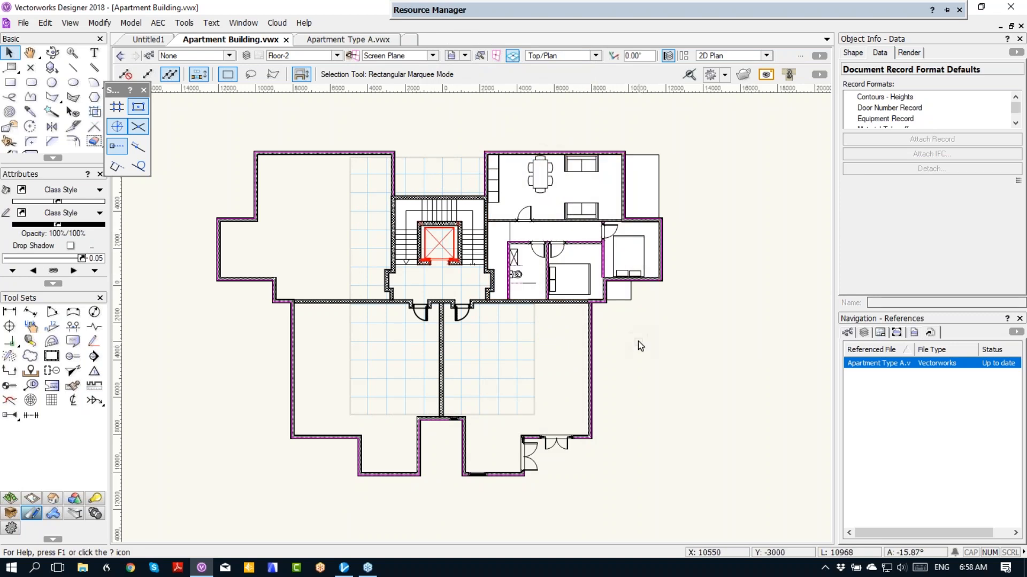
Switch to the Floor-1 design layer and select the lower-right apartment symbol
key("ctrl+Down")
key("ctrl+Down")
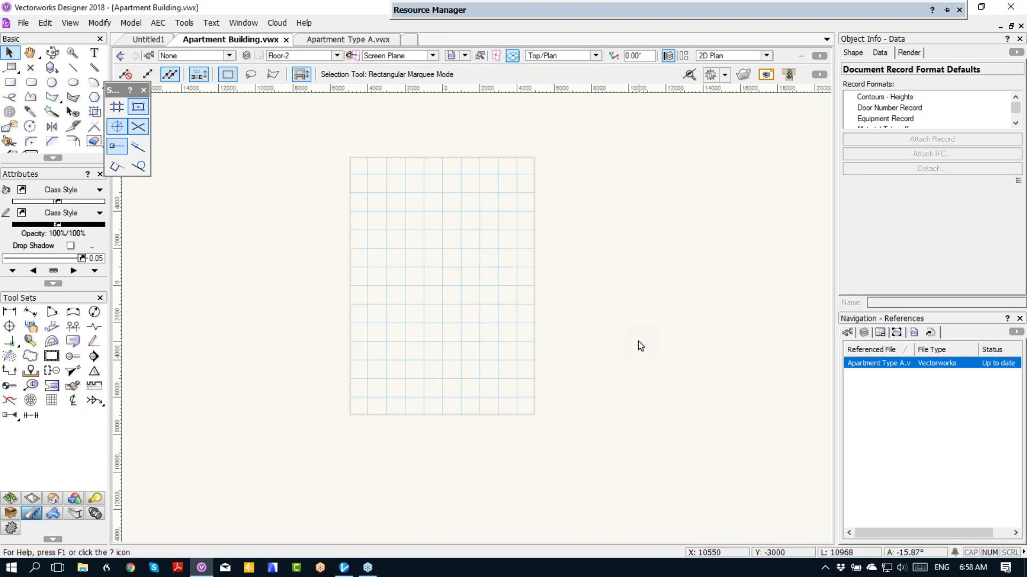
left_click(563, 343)
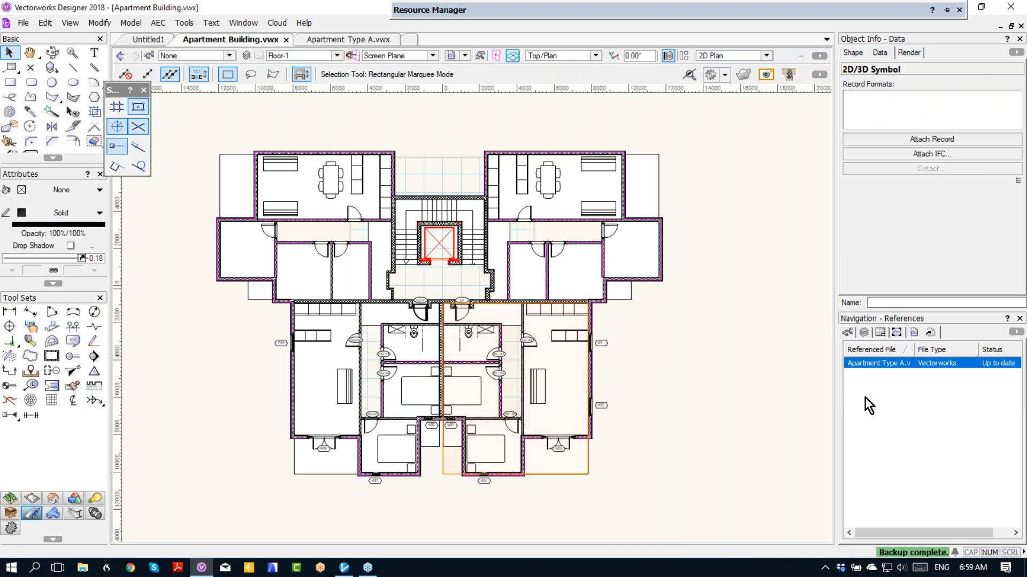
Make the Services-Electrical class visible to show the electrical symbols in the Floor-1 apartments
left_click(847, 330)
scroll(947, 449, "down", 7)
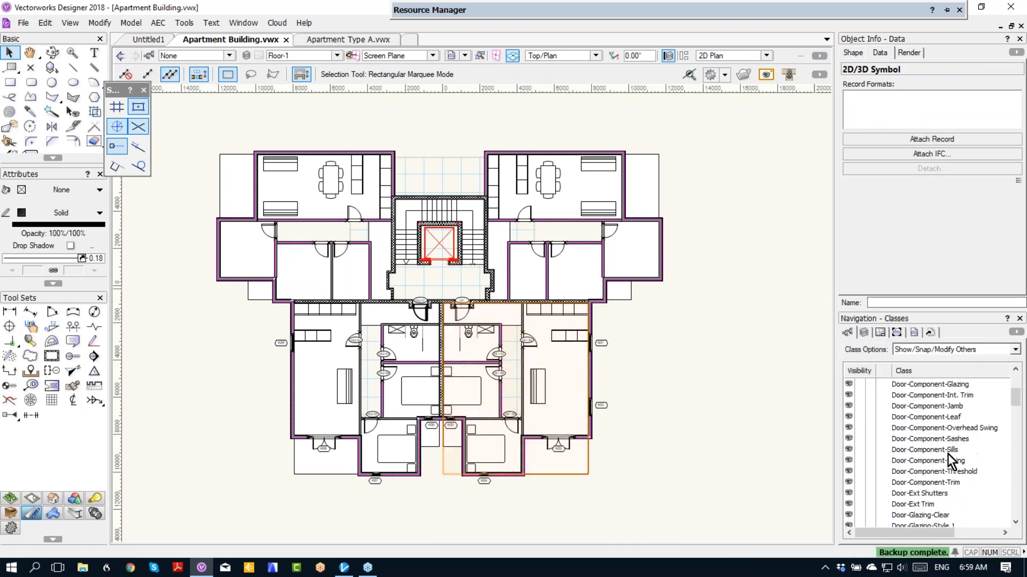
left_click(970, 441)
key("s")
scroll(970, 441, "down", 7)
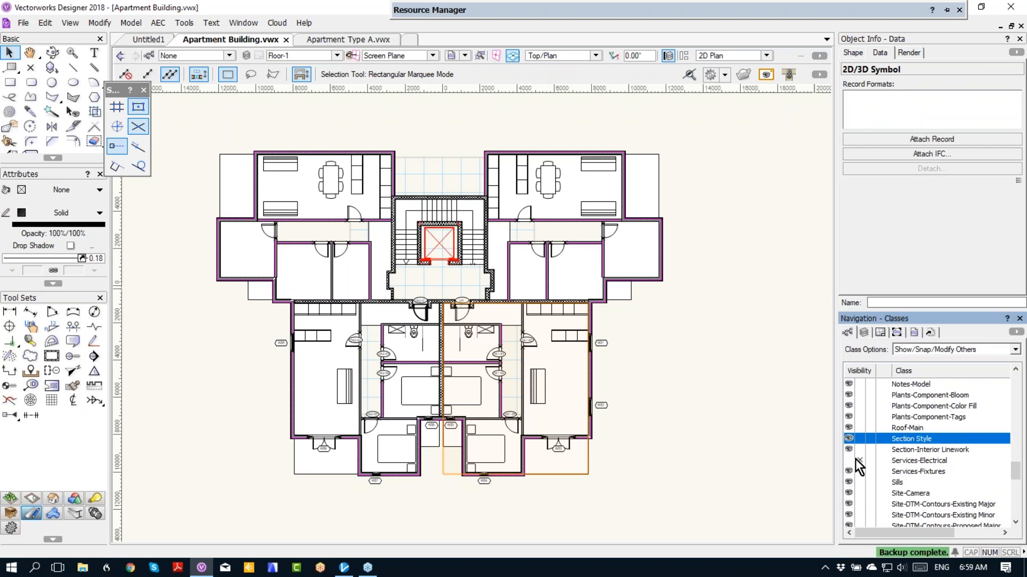
left_click(849, 460)
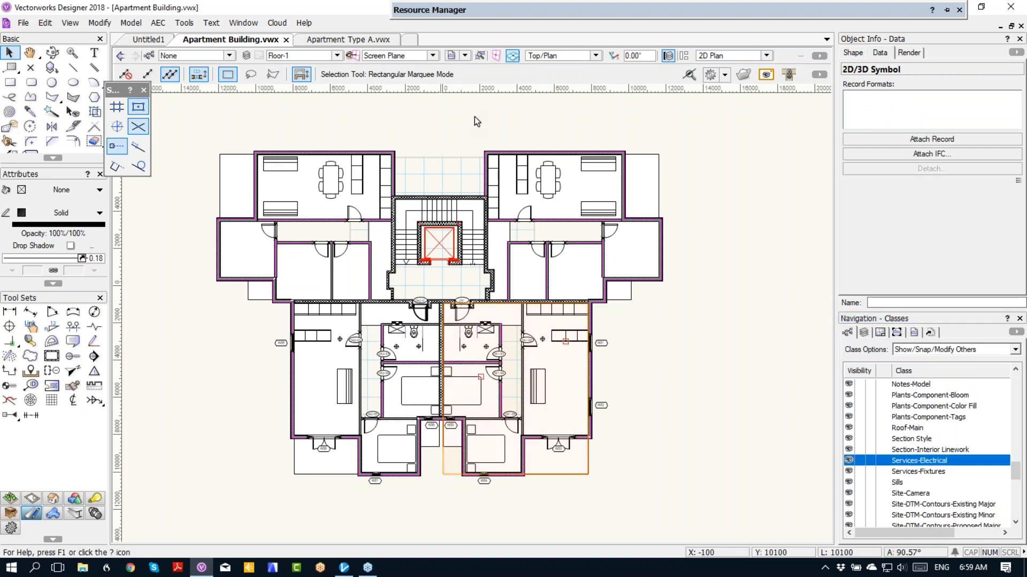
left_click(737, 306)
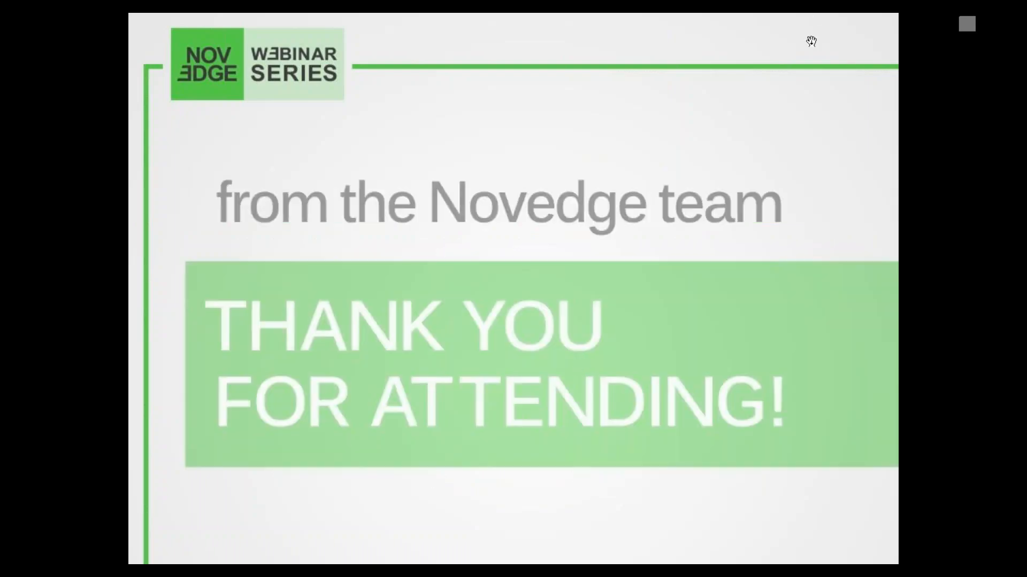
left_click(632, 348)
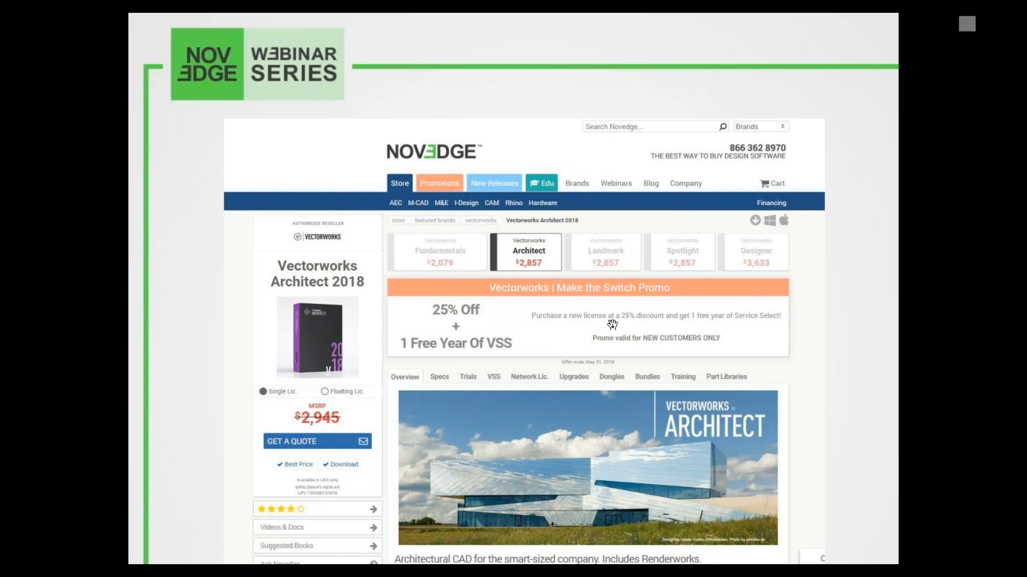
left_click(614, 296)
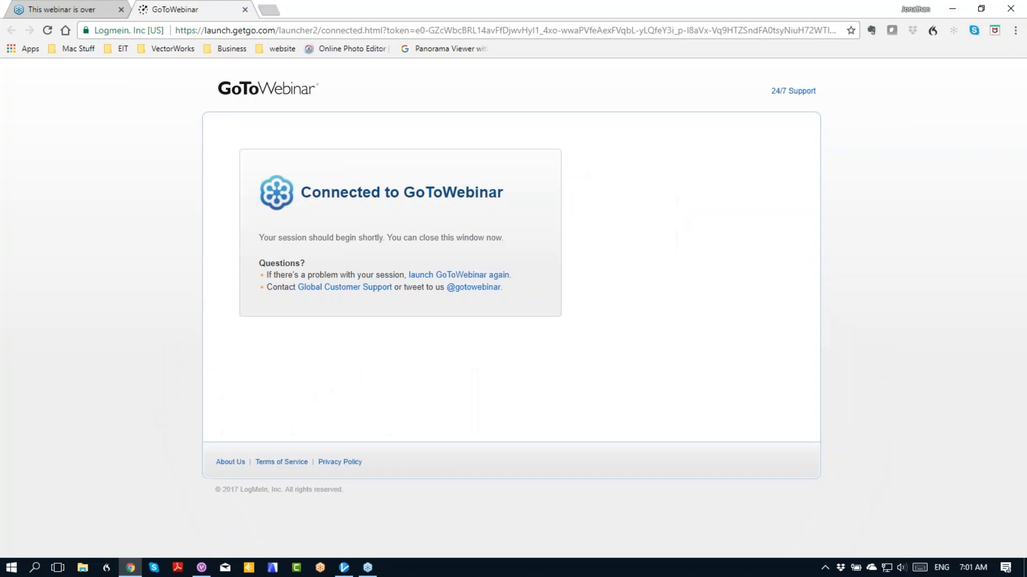
Open the learn.archoncad.com home page in the web browser
left_click(239, 48)
left_click(238, 47)
left_click(274, 50)
left_click(290, 108)
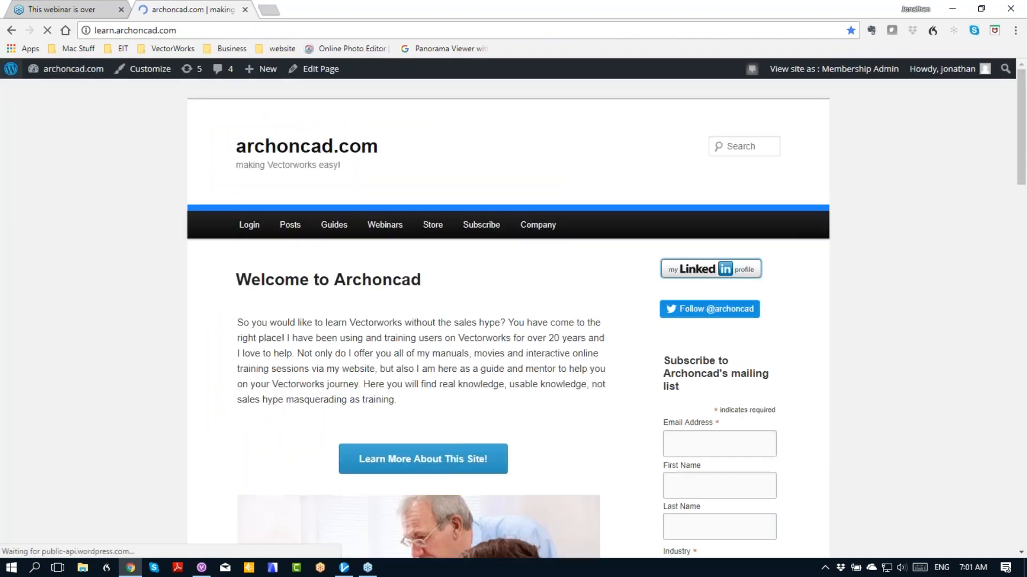
View the site's webinar categories, open the PDF manuals page and look through the Putting a Project Together manual entry
mouse_move(385, 225)
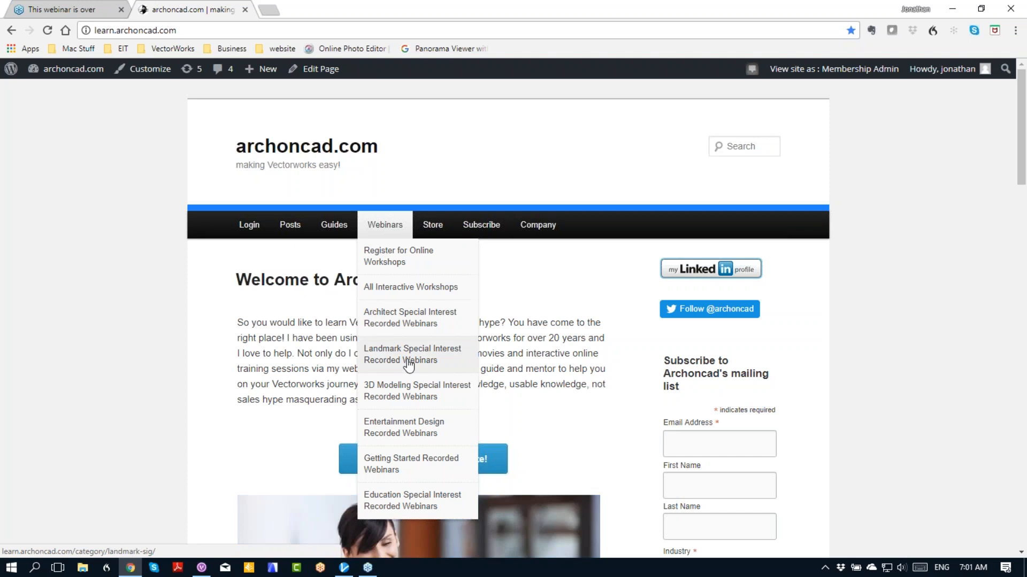
mouse_move(331, 230)
left_click(329, 250)
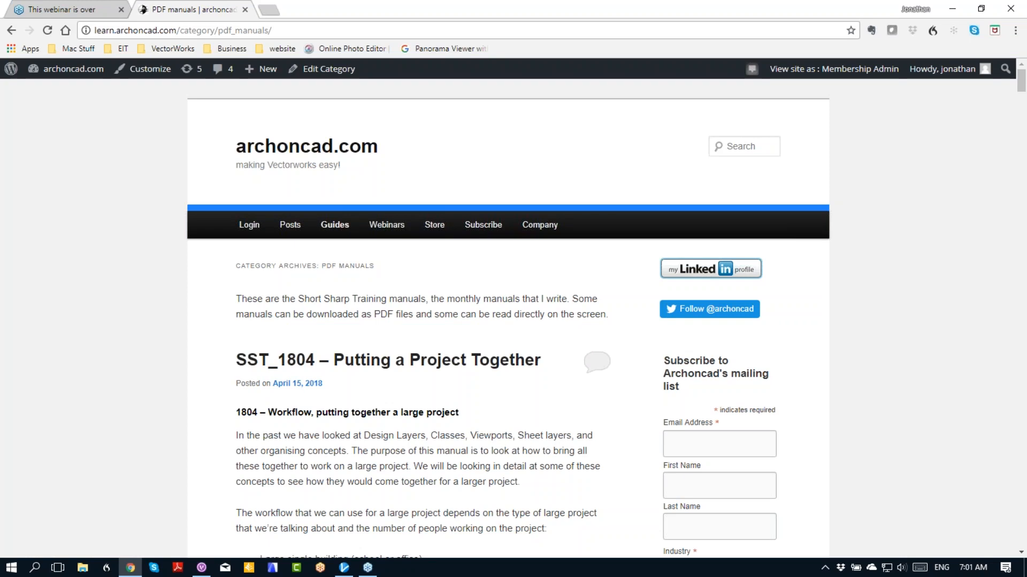
scroll(426, 236, "down", 7)
scroll(58, 241, "up", 7)
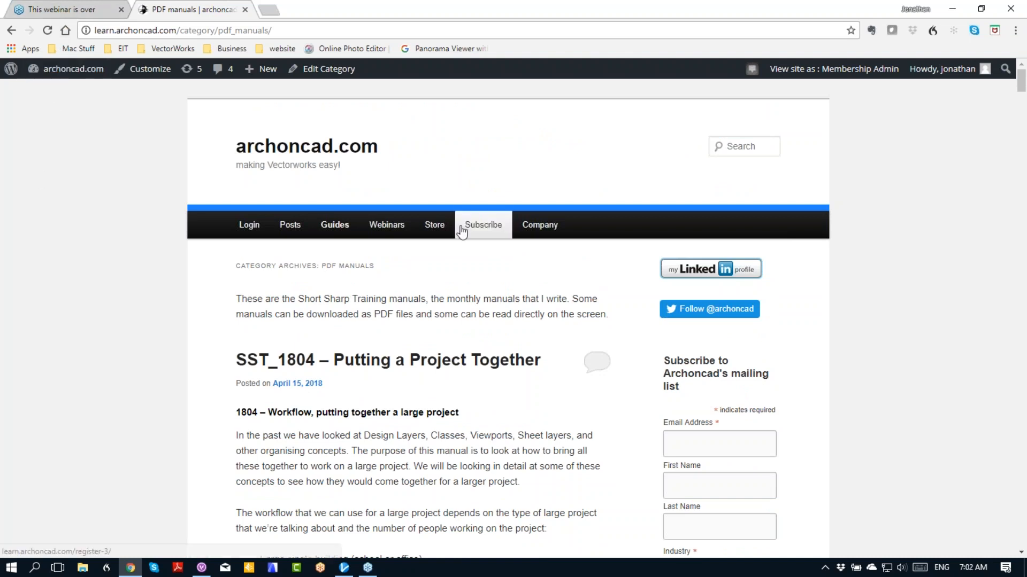
Open the Archoncad store, look through the latest Vectorworks courses, and return to the previous page
left_click(434, 224)
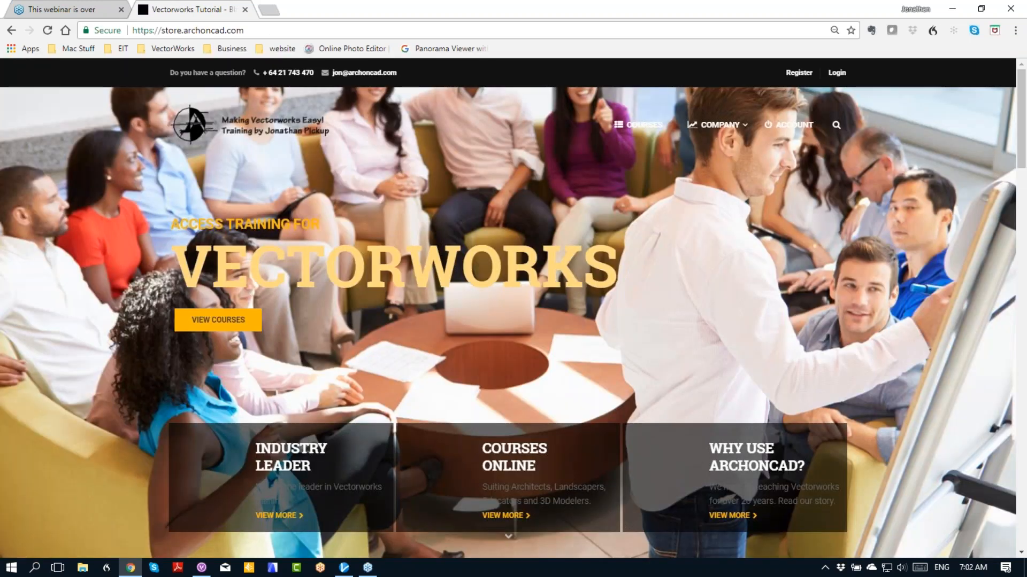
scroll(459, 218, "down", 10)
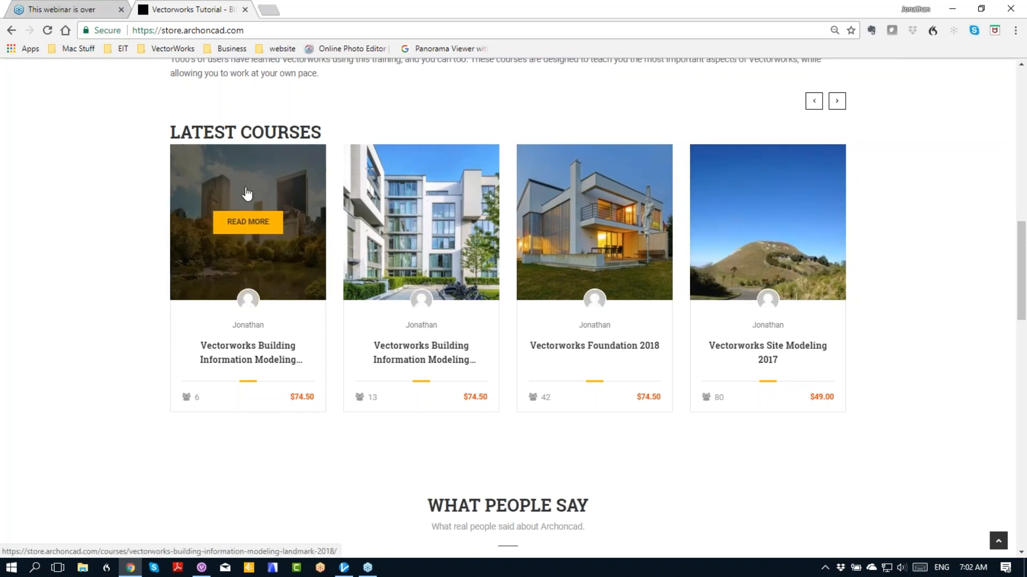
scroll(247, 194, "up", 1)
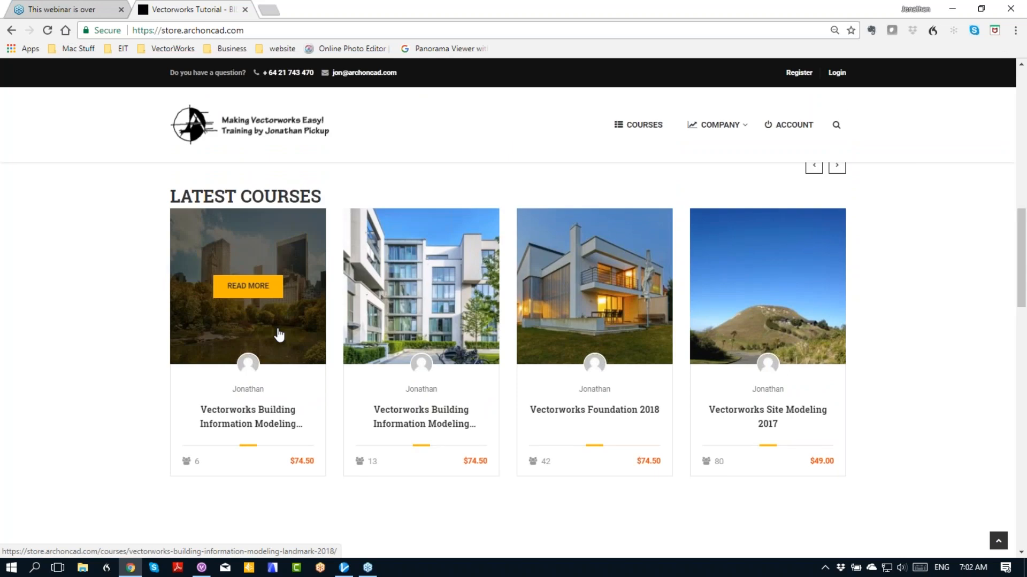
scroll(278, 335, "up", 1)
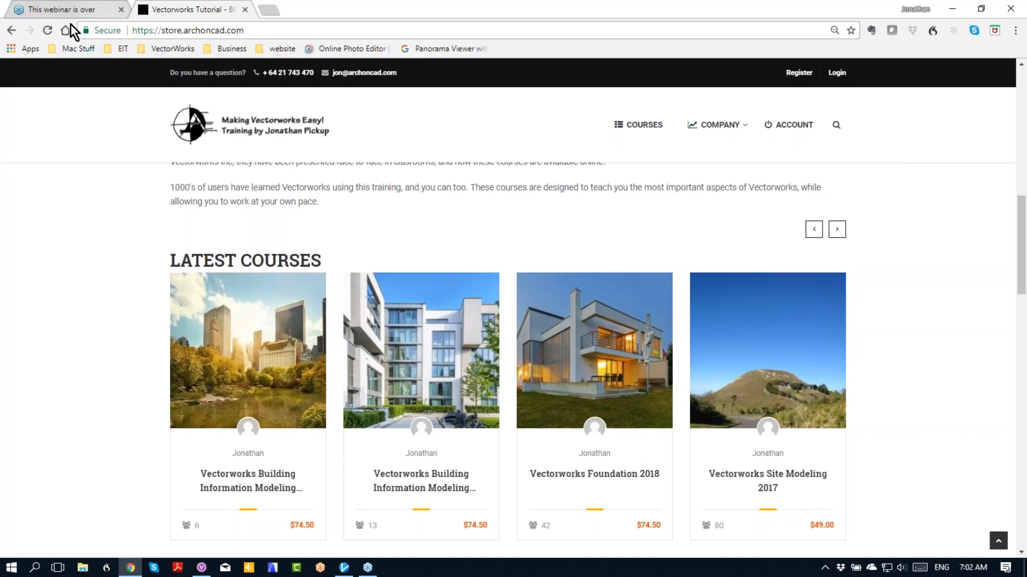
left_click(11, 31)
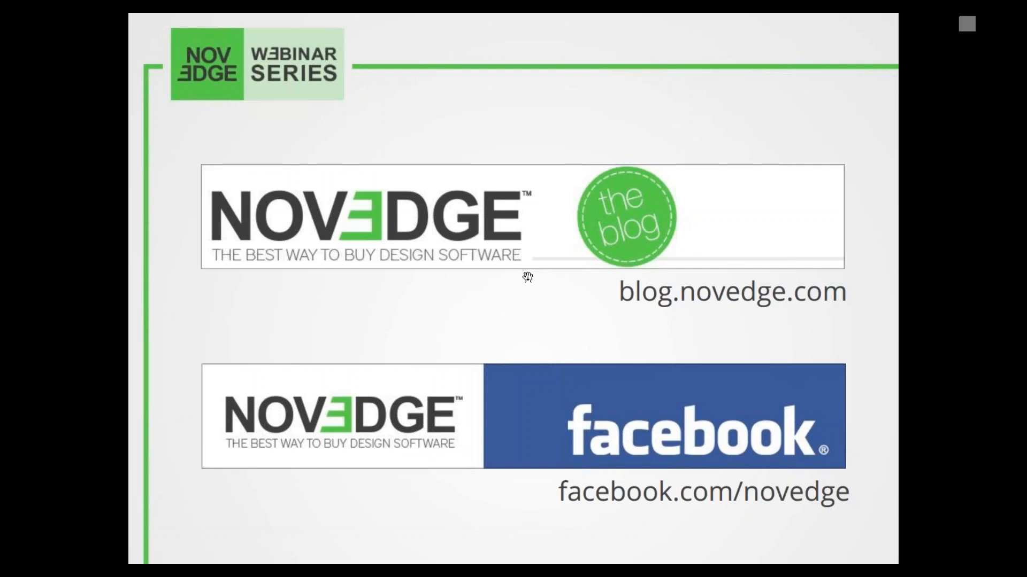
left_click(529, 276)
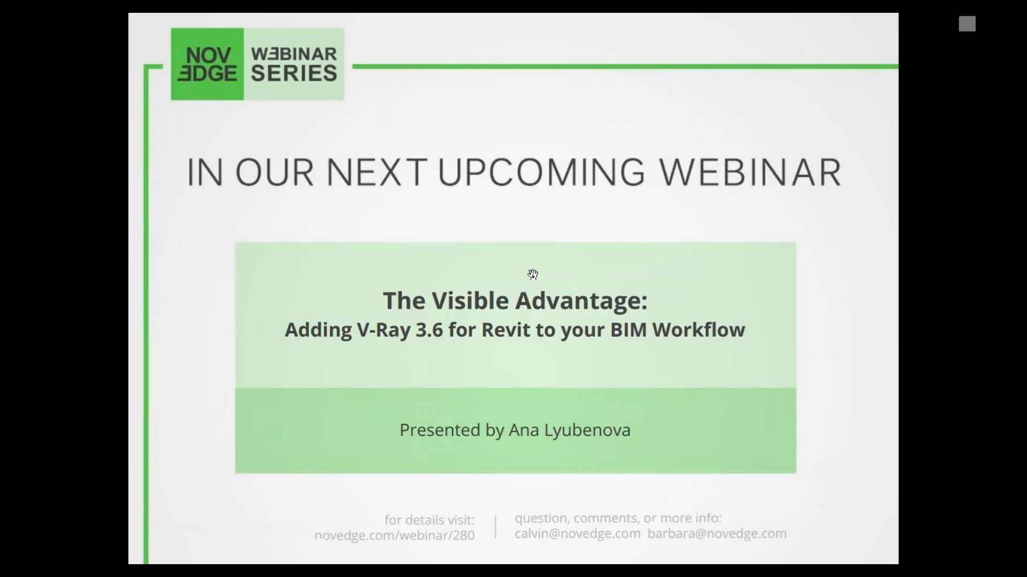